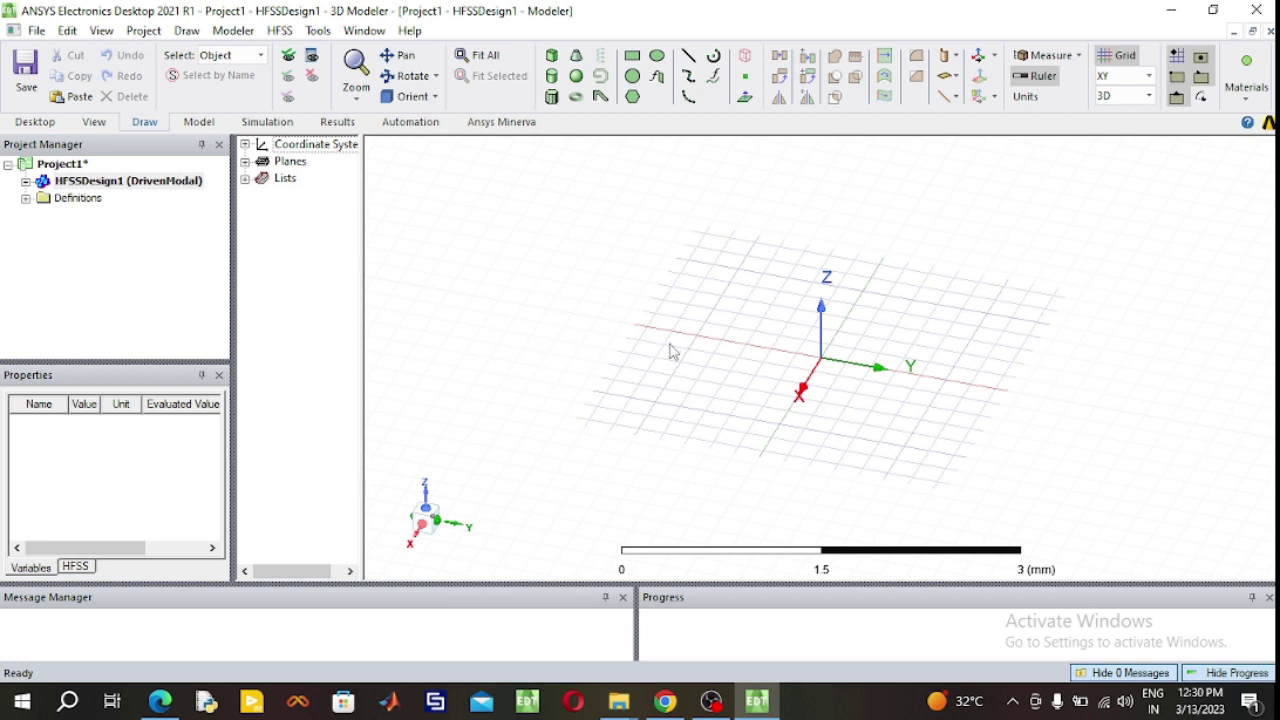
Switch to the Chrome microstrip line calculator and set dielectric constant 4.4, dielectric height 1.6 mm and frequency 2.4 GHz.
{"action": "left_click", "coordinate": [665, 701]}
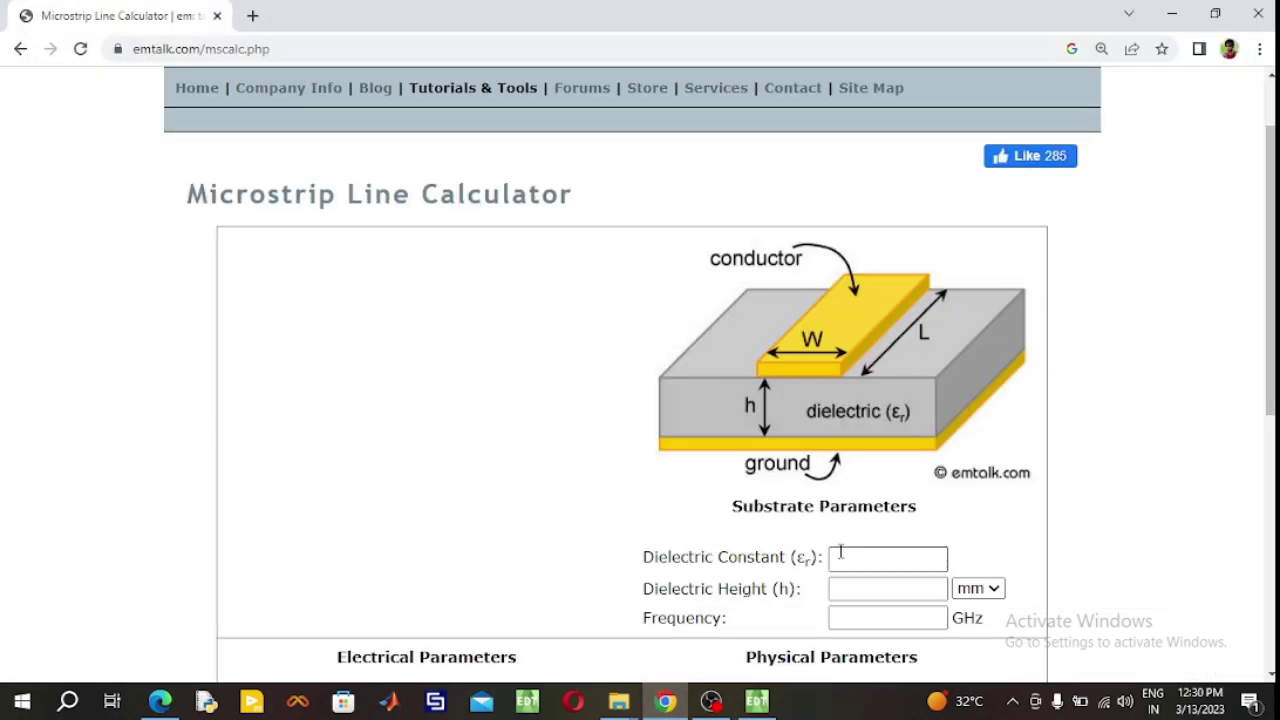
{"action": "scroll", "coordinate": [840, 551], "scroll_direction": "down", "scroll_amount": 1}
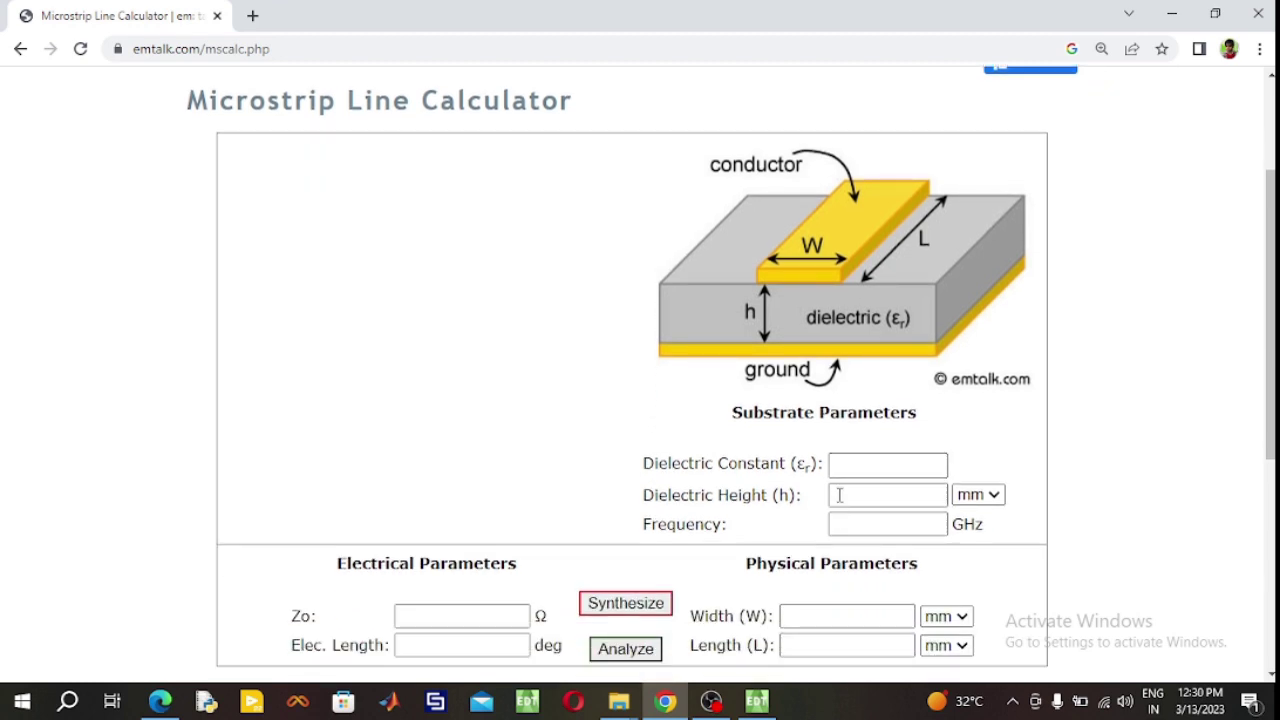
{"action": "left_click", "coordinate": [842, 465]}
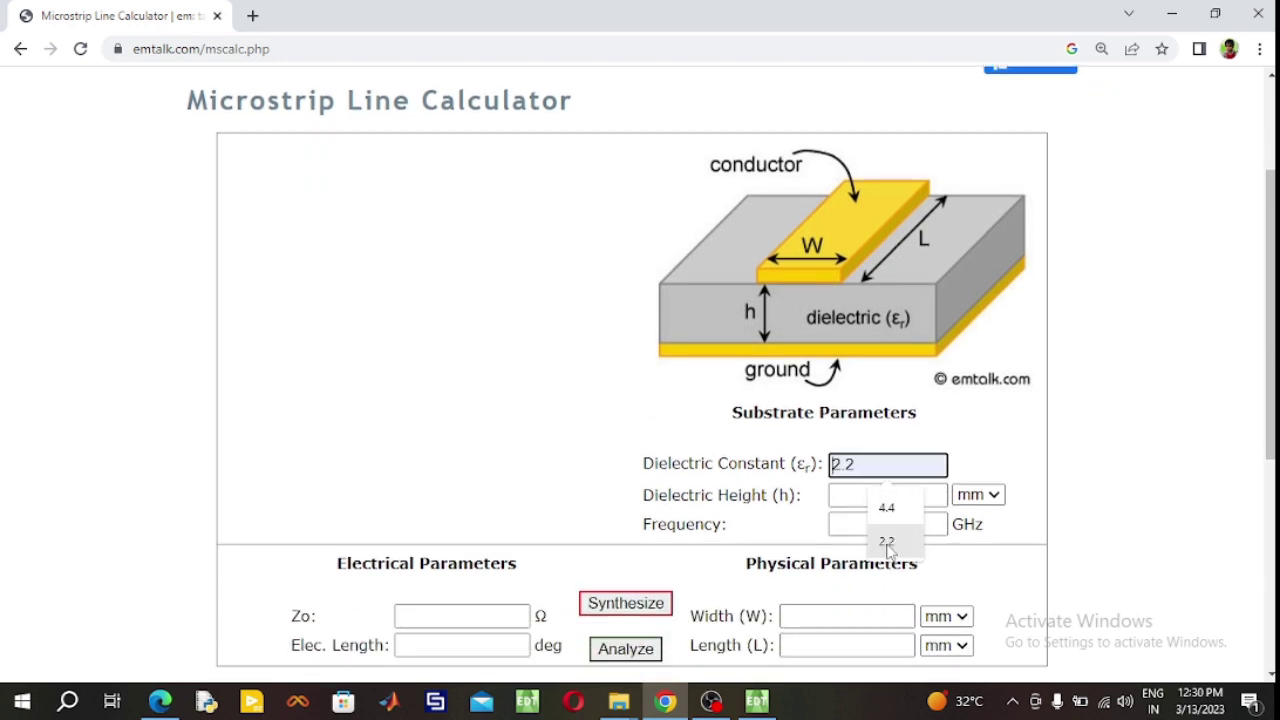
{"action": "left_click", "coordinate": [887, 513]}
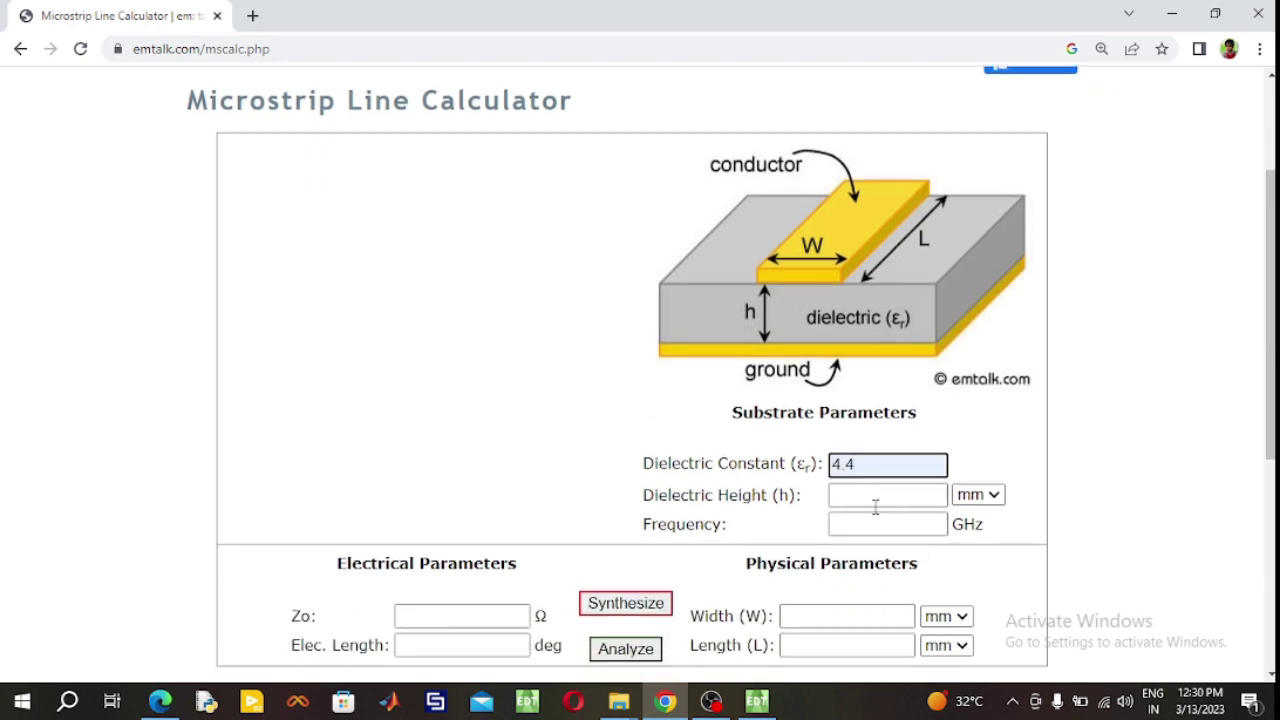
{"action": "left_click", "coordinate": [867, 501]}
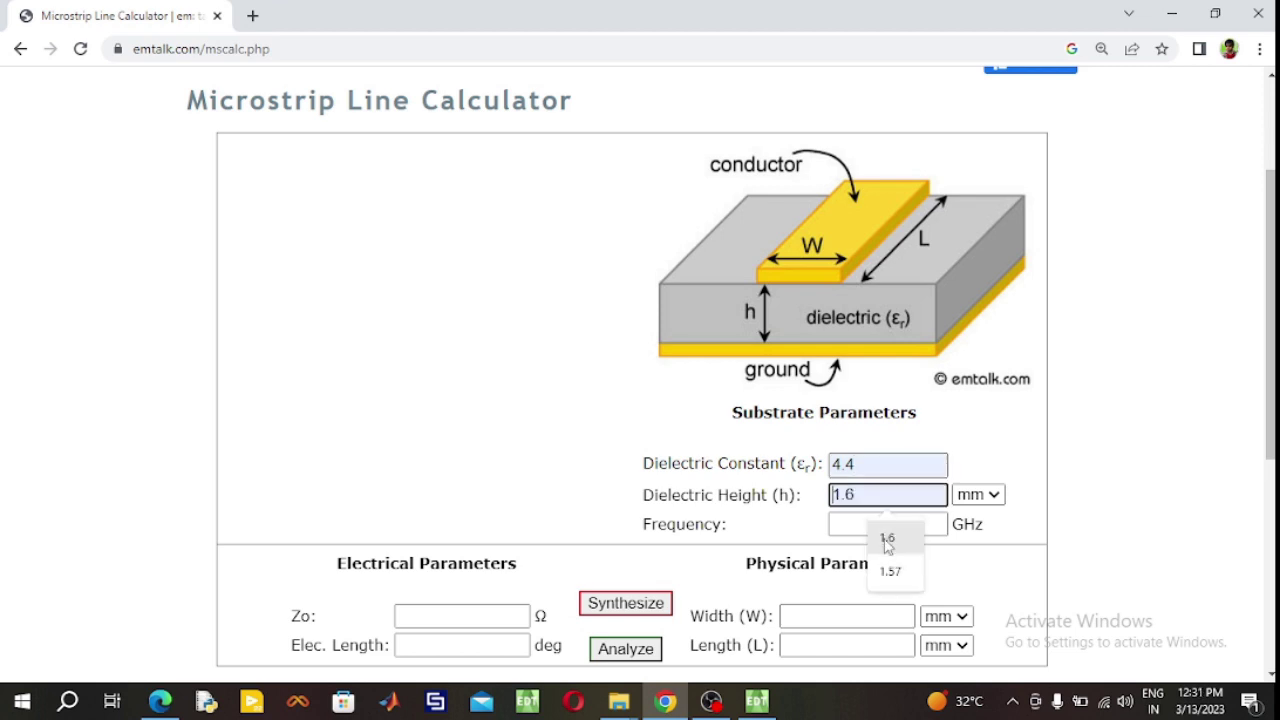
{"action": "left_click", "coordinate": [886, 541]}
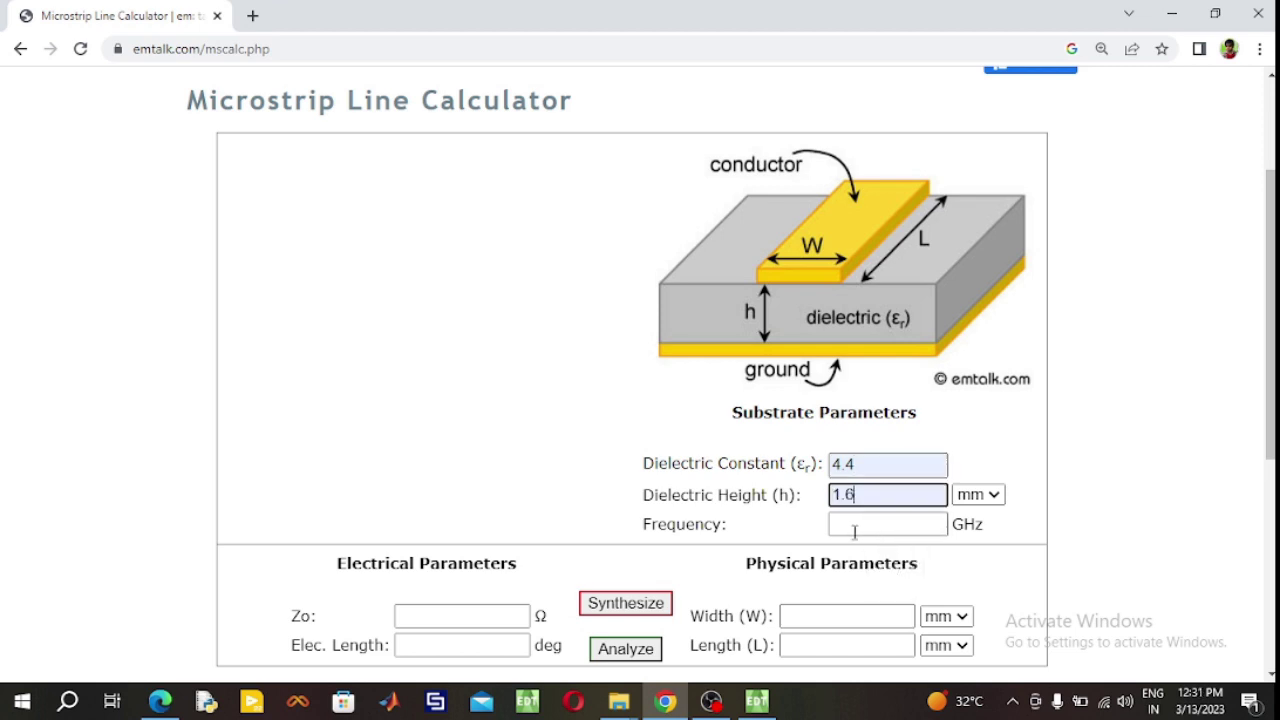
{"action": "left_click", "coordinate": [852, 529]}
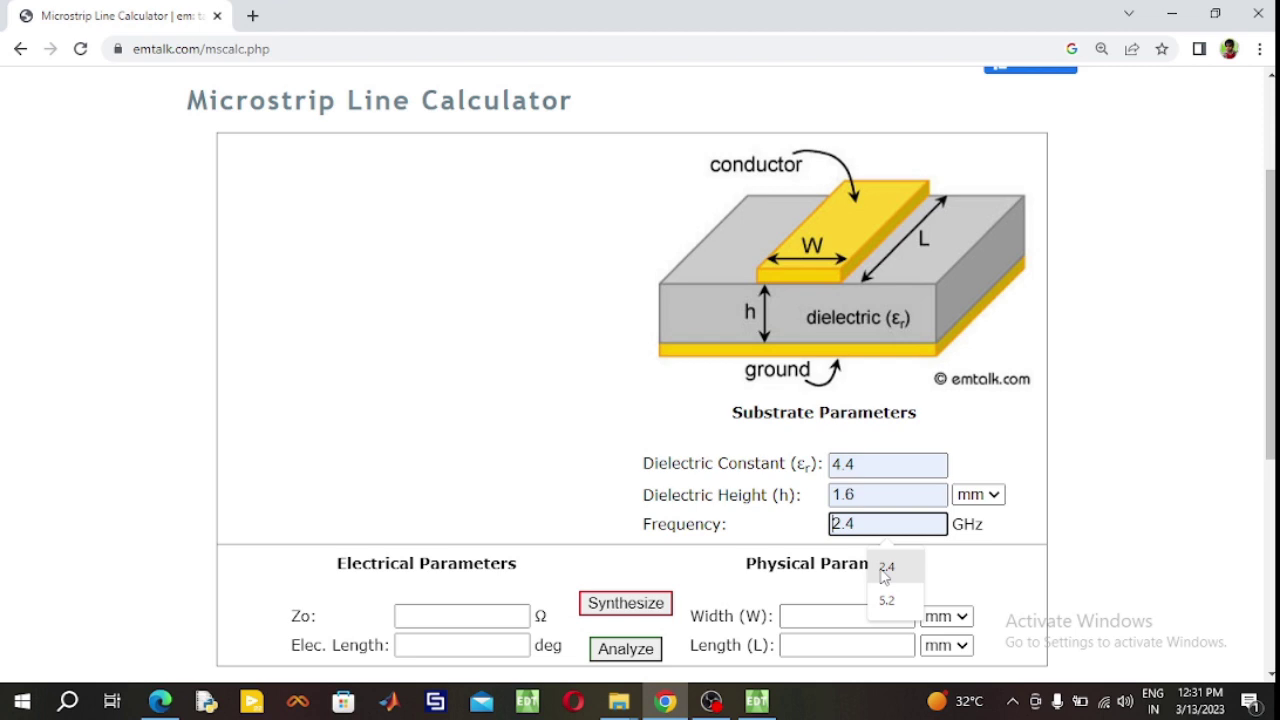
{"action": "left_click", "coordinate": [886, 567]}
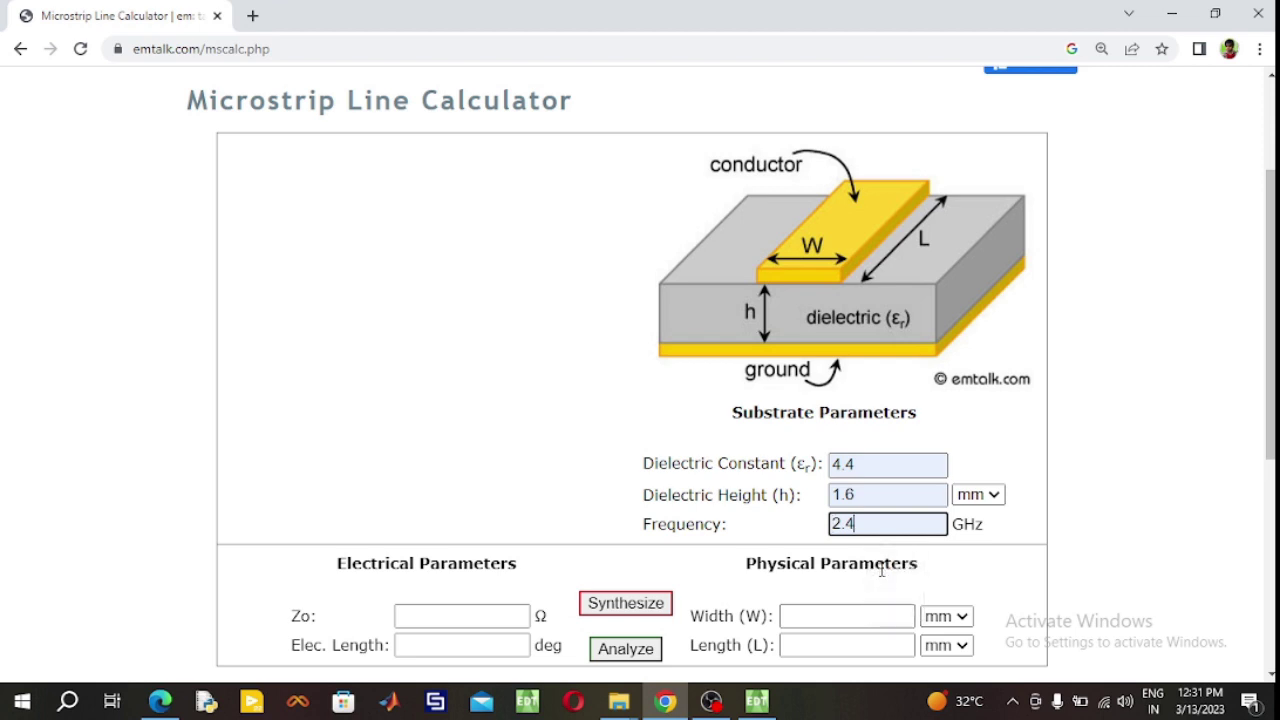
Synthesize the microstrip line's physical dimensions for a Zo of 50 Ω and an electrical length of 180 degrees.
{"action": "left_click", "coordinate": [421, 620]}
{"action": "left_click", "coordinate": [459, 662]}
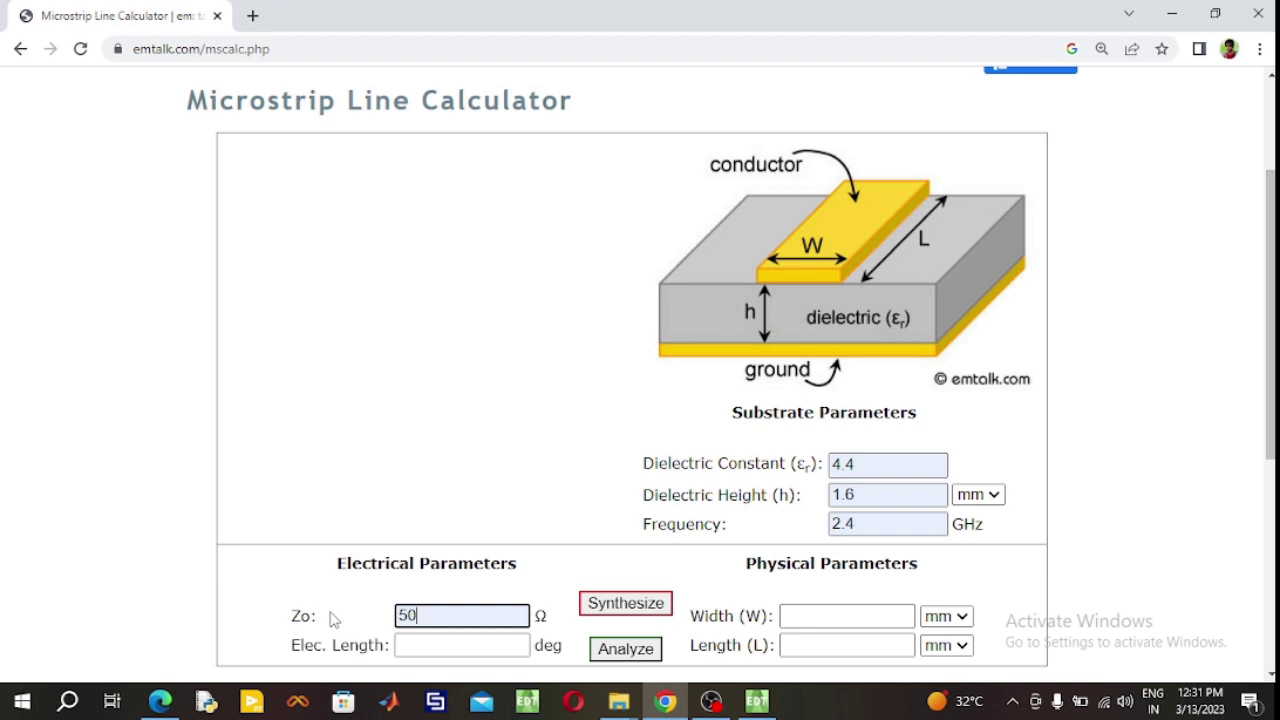
{"action": "scroll", "coordinate": [333, 618], "scroll_direction": "up", "scroll_amount": 1}
{"action": "scroll", "coordinate": [333, 618], "scroll_direction": "down", "scroll_amount": 4}
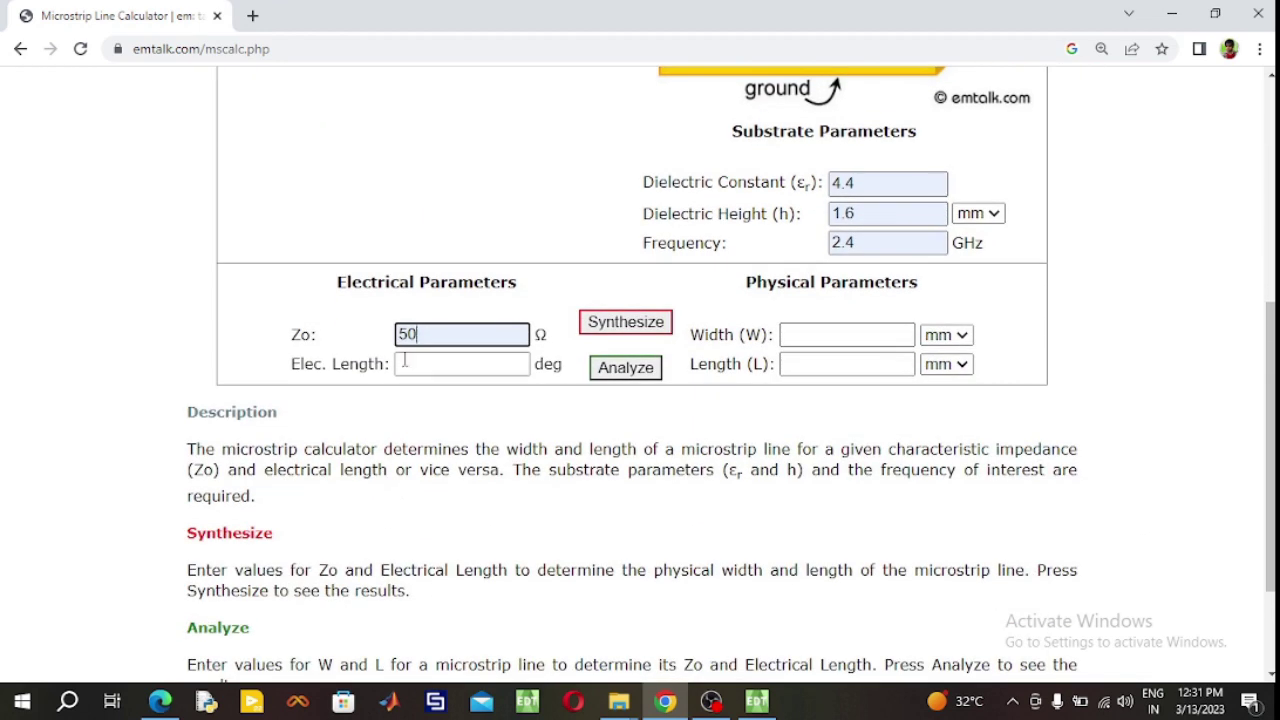
{"action": "left_click", "coordinate": [415, 363]}
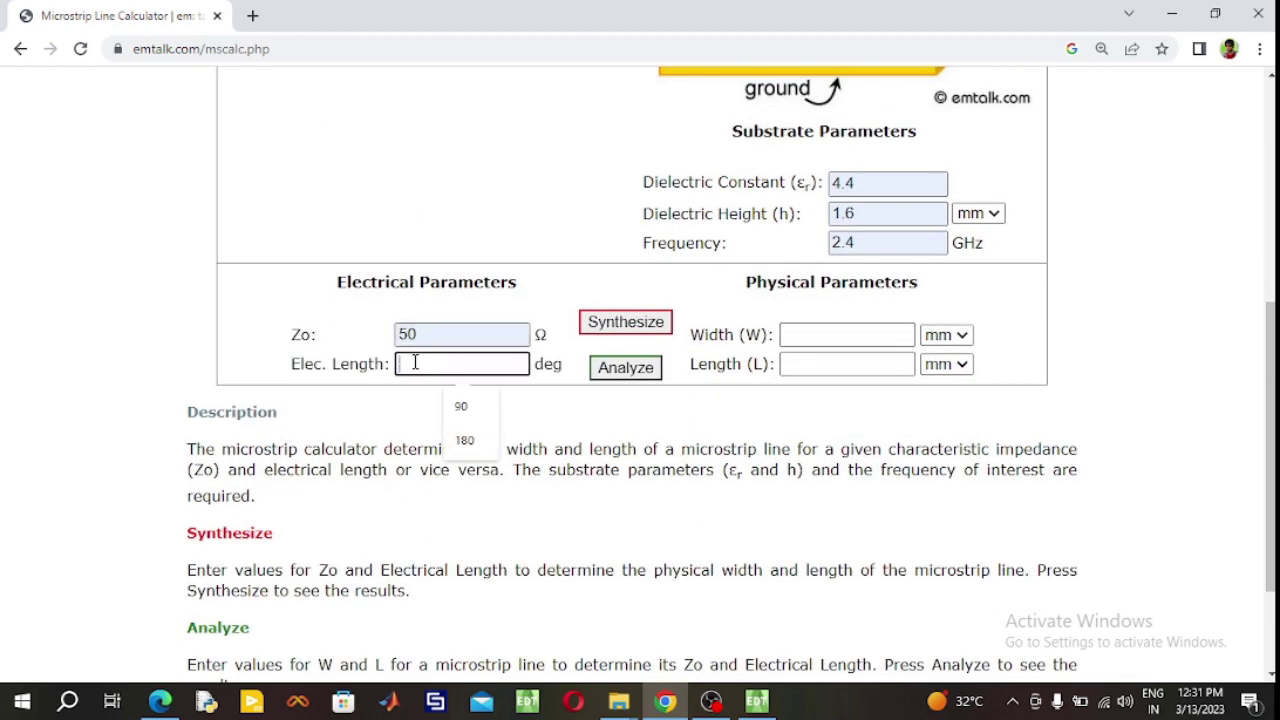
{"action": "left_click", "coordinate": [463, 443]}
{"action": "scroll", "coordinate": [470, 521], "scroll_direction": "up", "scroll_amount": 2}
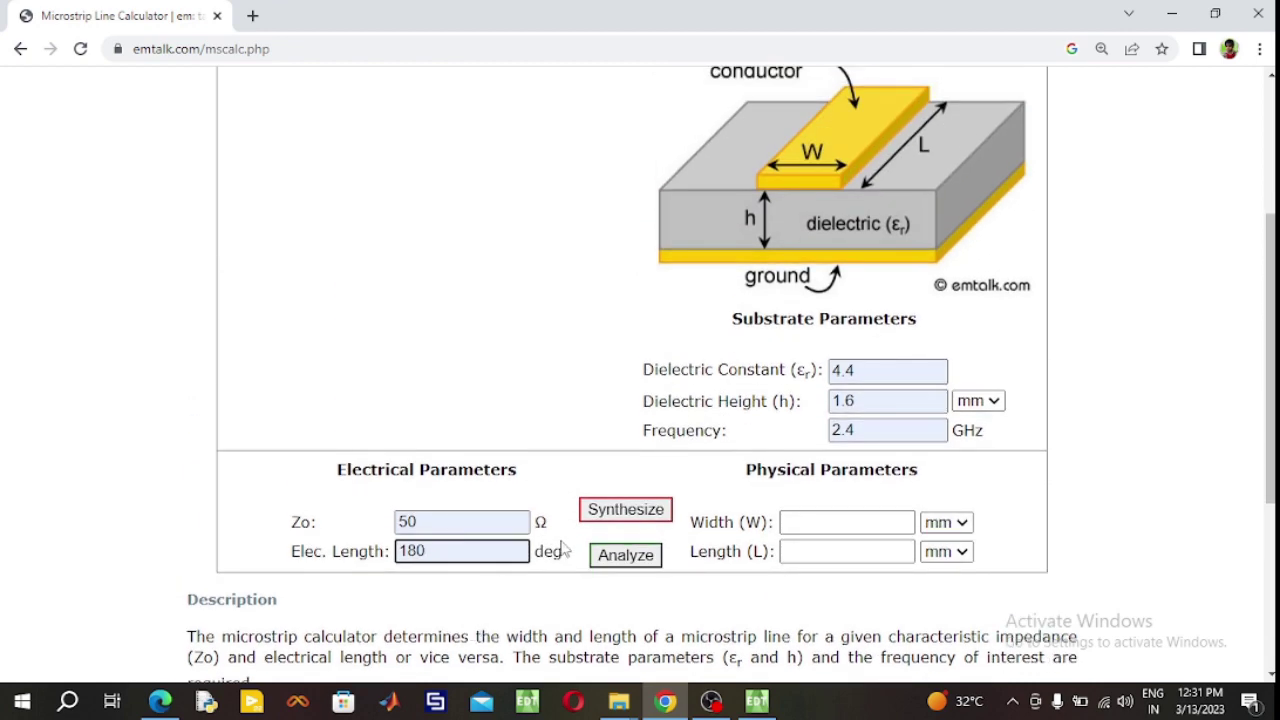
{"action": "left_click", "coordinate": [596, 520]}
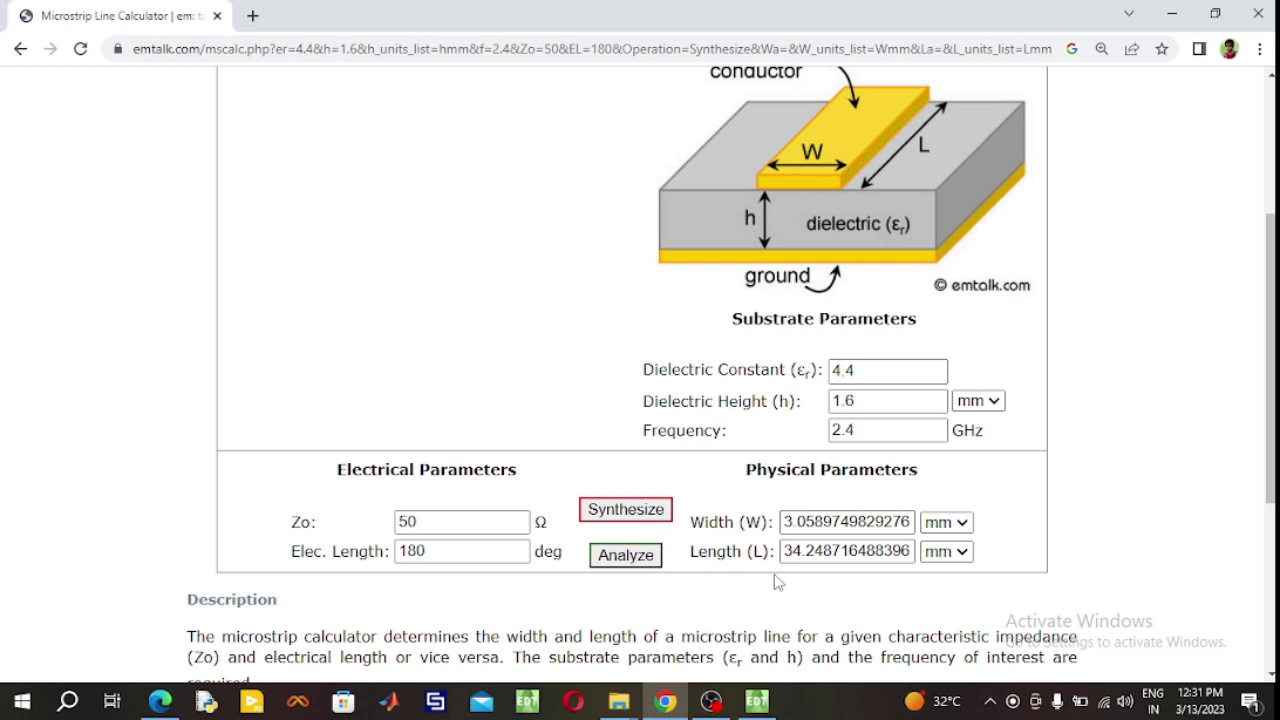
Switch back to ANSYS Electronics Desktop and save the project as MSTL_Lby2_2,4GHz in the desktop's Antenna Designs folder.
{"action": "left_click", "coordinate": [758, 703]}
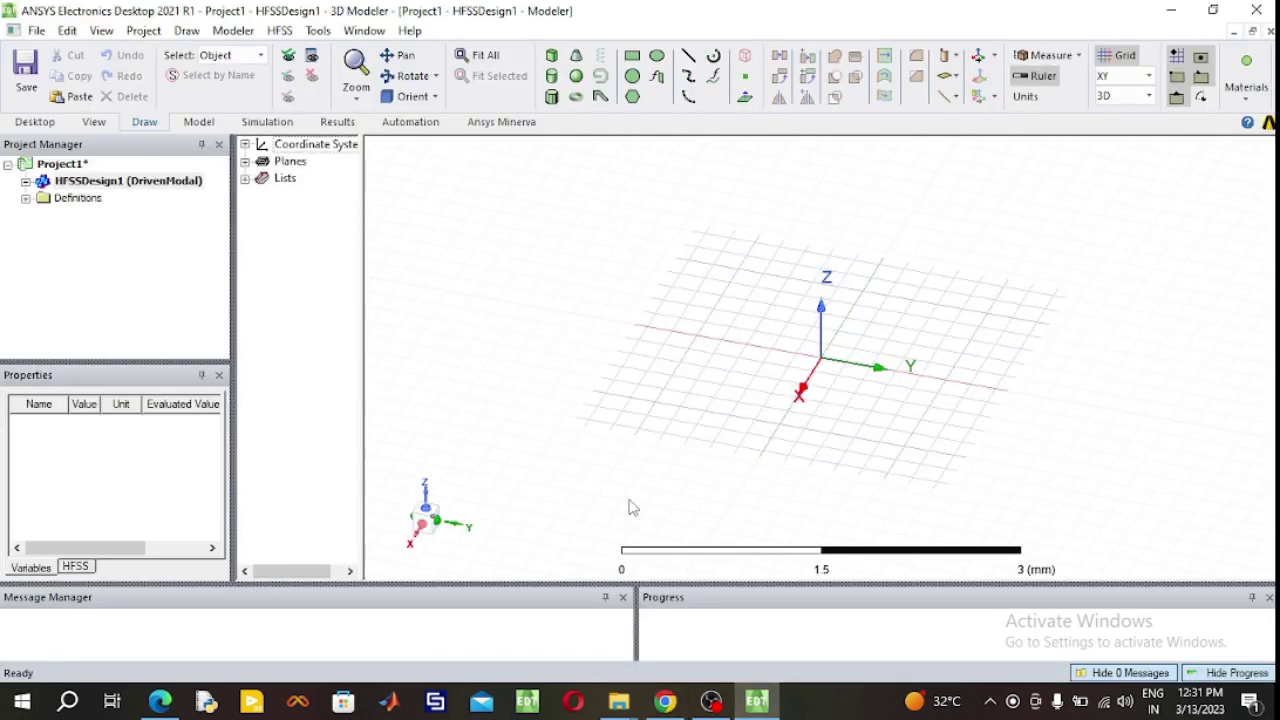
{"action": "right_click", "coordinate": [64, 164]}
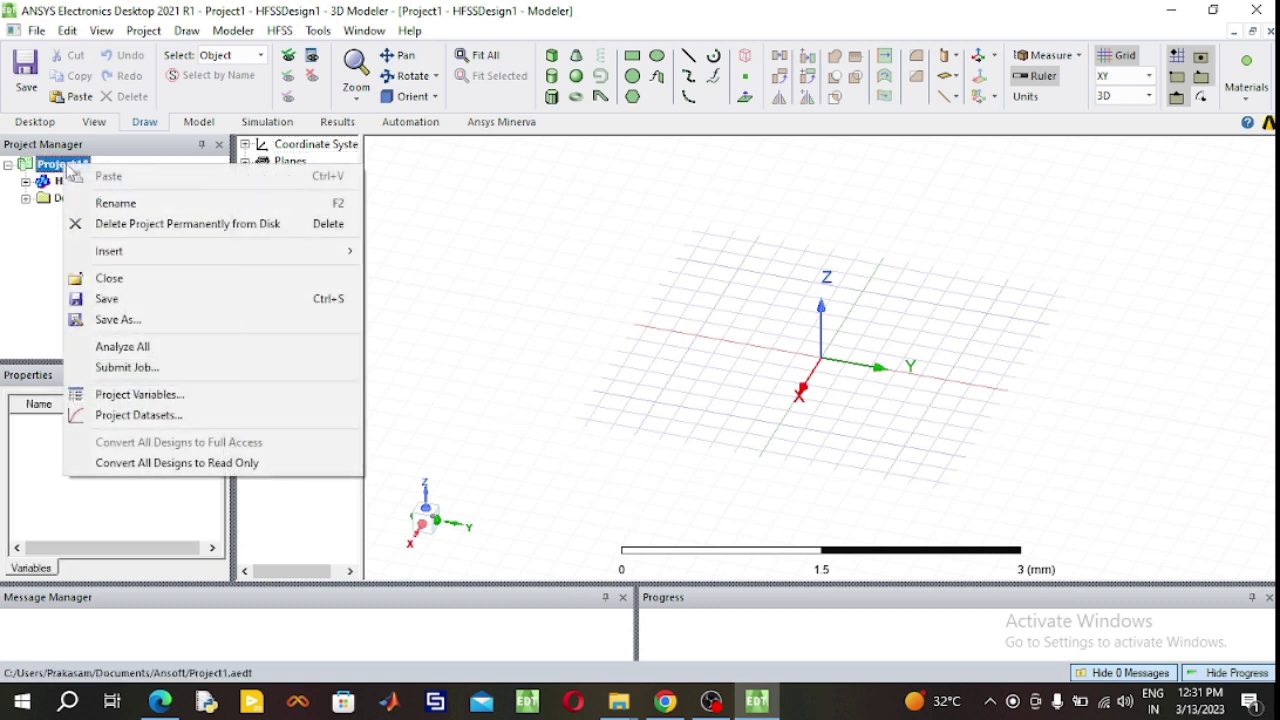
{"action": "left_click", "coordinate": [119, 321]}
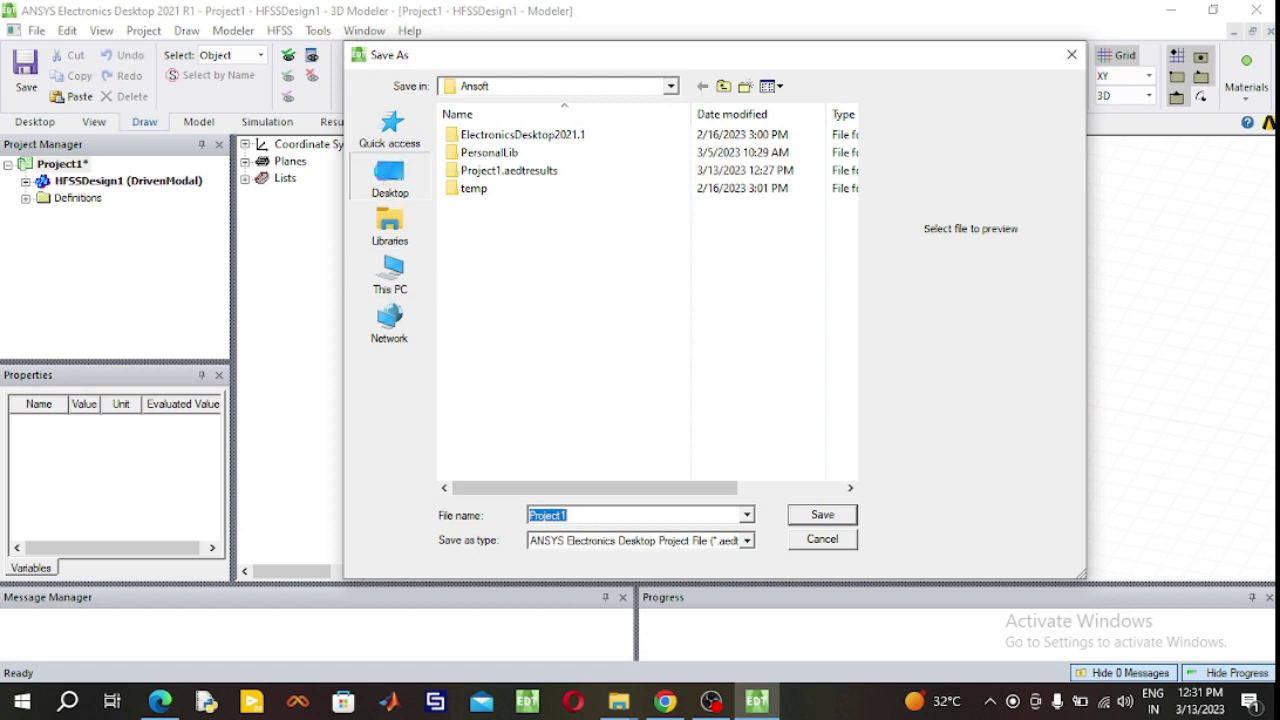
{"action": "left_click", "coordinate": [390, 180]}
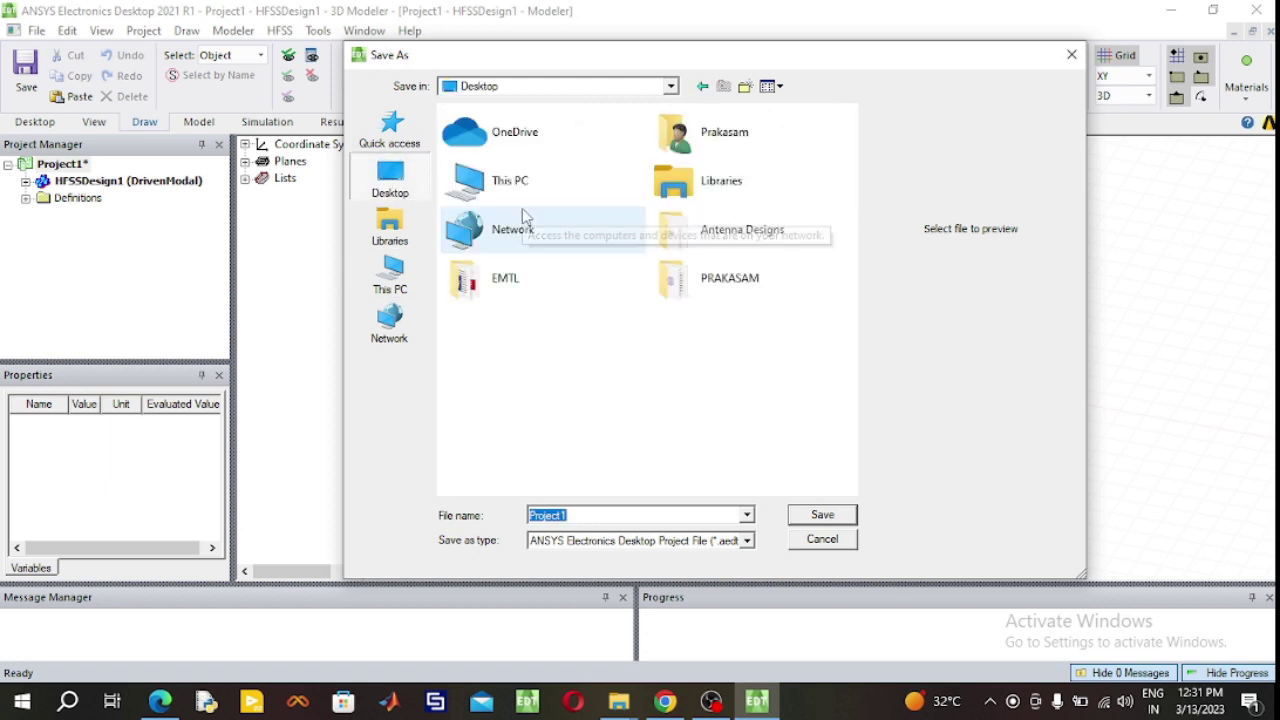
{"action": "double_click", "coordinate": [709, 243]}
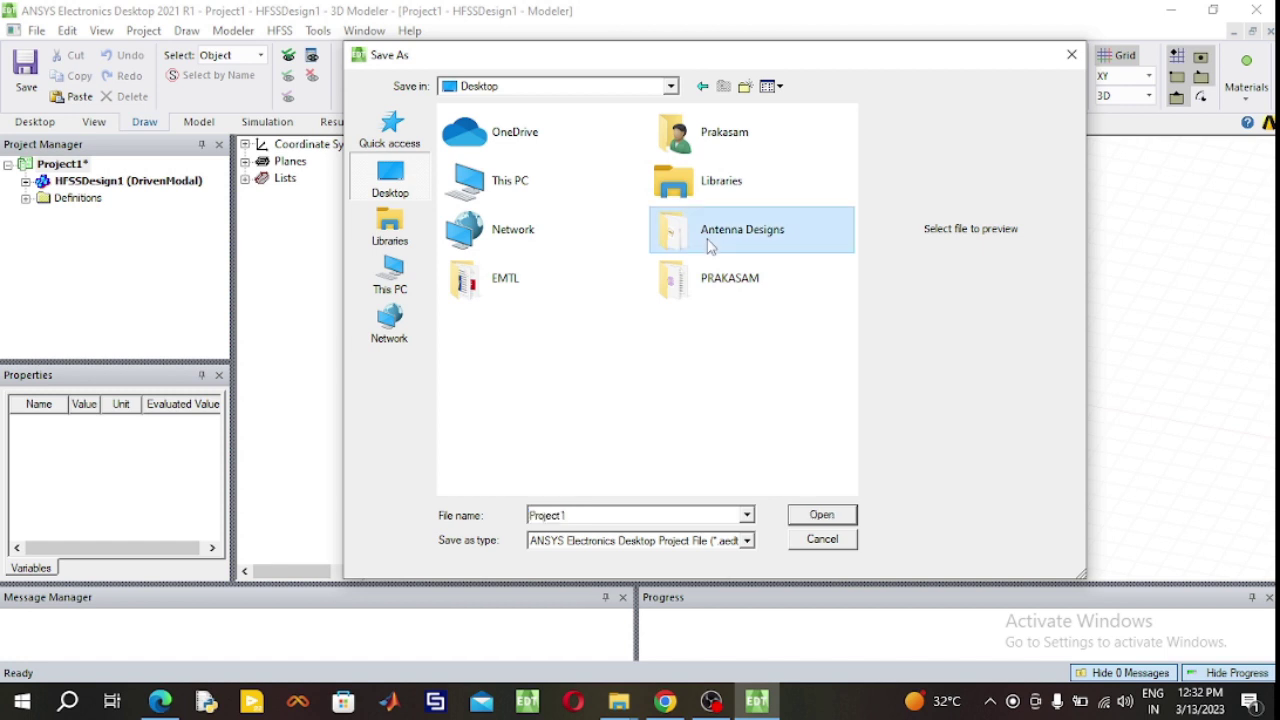
{"action": "double_click", "coordinate": [582, 515]}
{"action": "type", "text": "MST"}
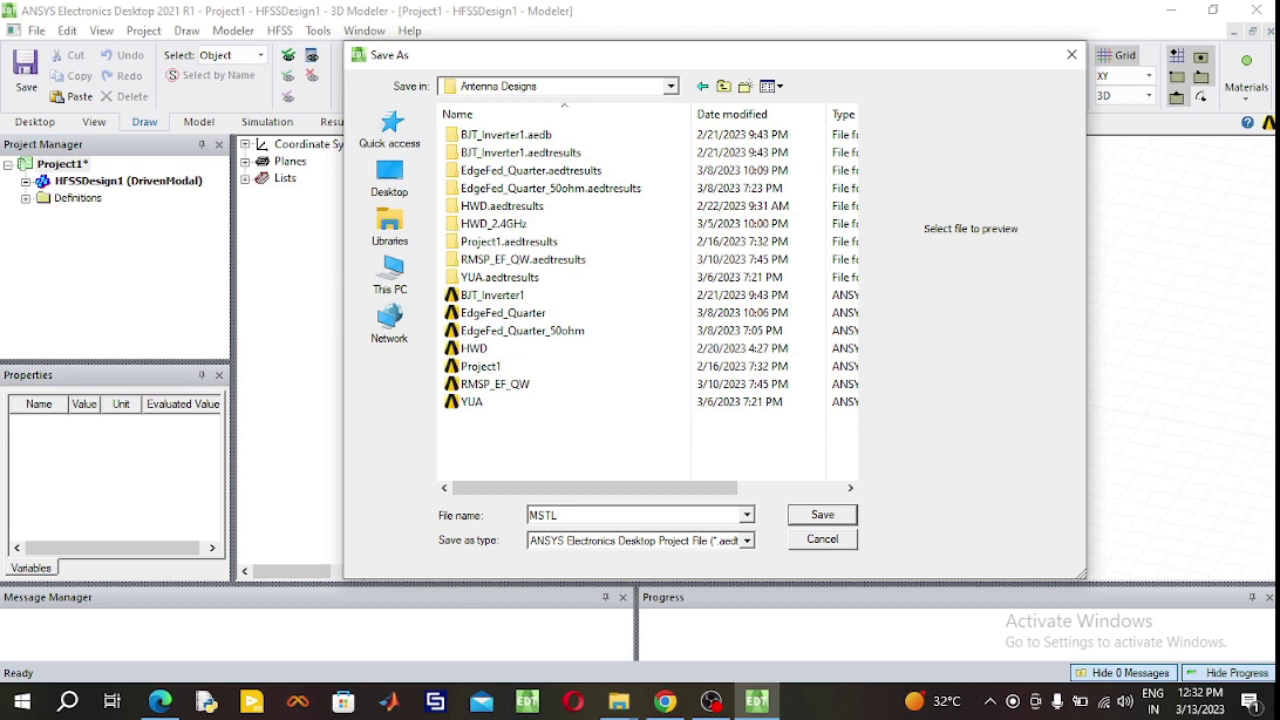
{"action": "type", "text": "L_Lby2_2.4GHz"}
{"action": "left_click", "coordinate": [820, 516]}
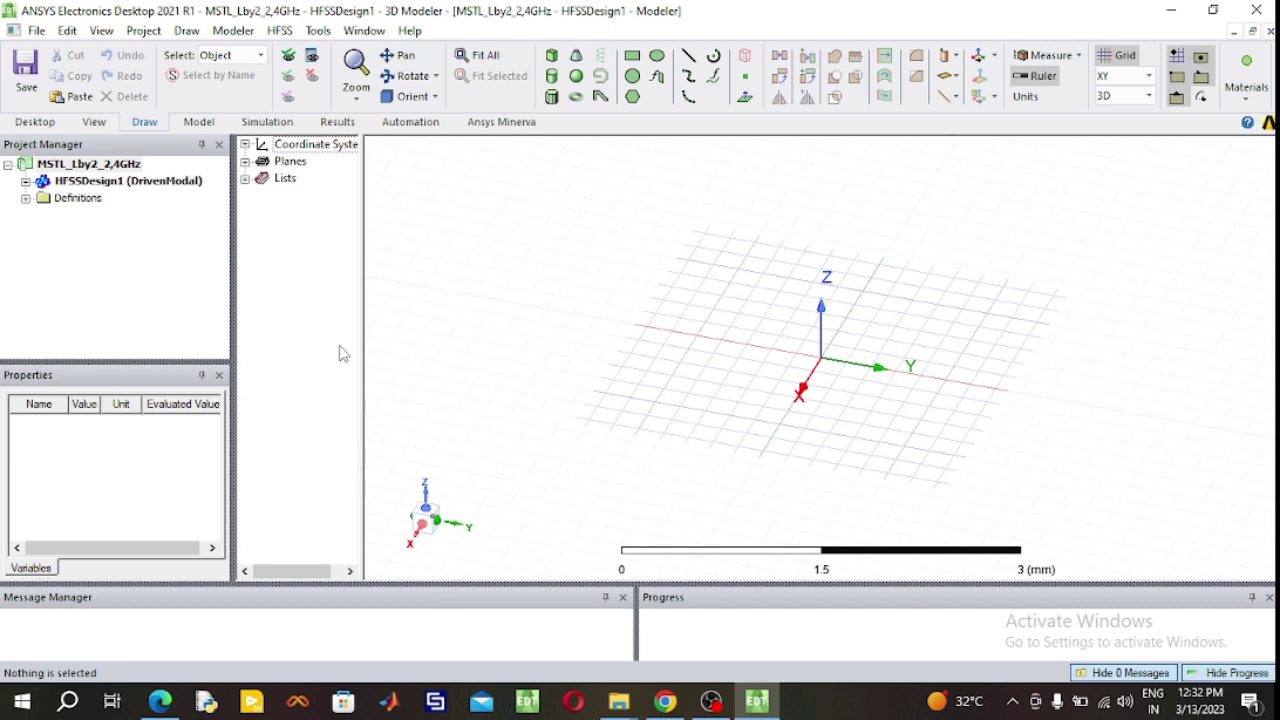
Check the synthesized line dimensions in Chrome, return to ANSYS and draw an XY-plane rectangle from the origin, about 0.8 by 1.4 mm.
{"action": "left_click", "coordinate": [665, 702]}
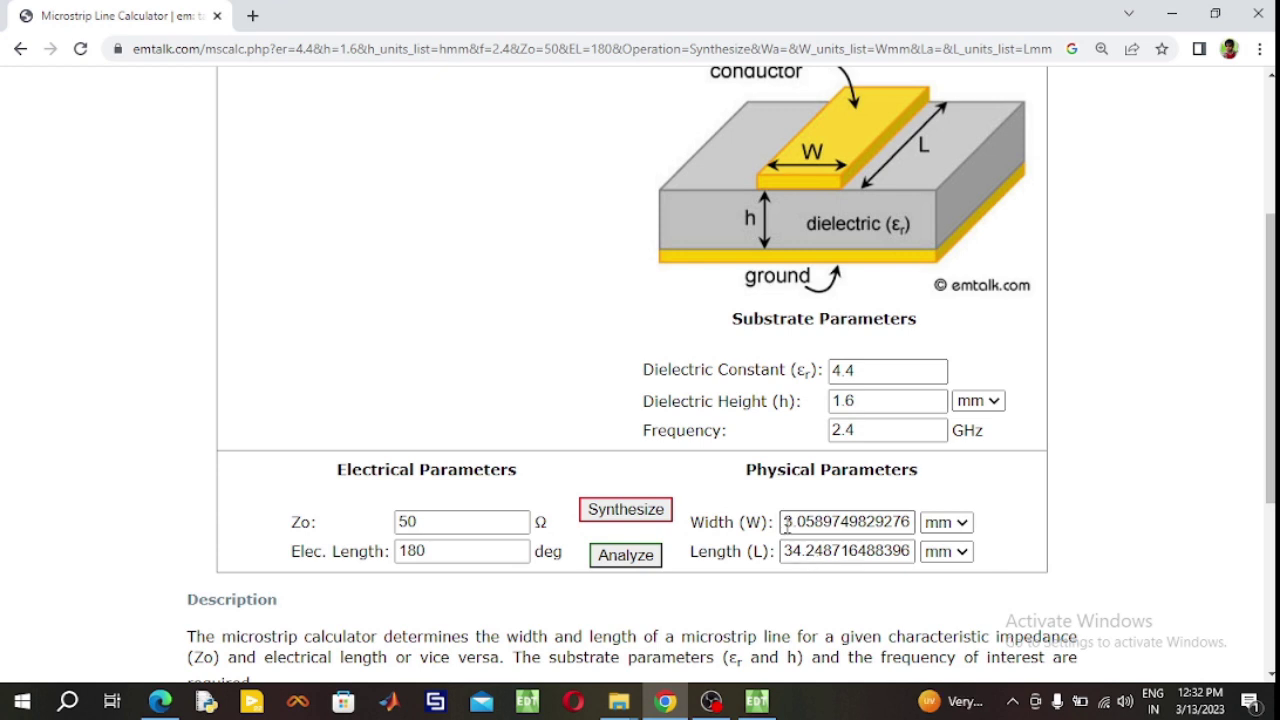
{"action": "left_click", "coordinate": [757, 702]}
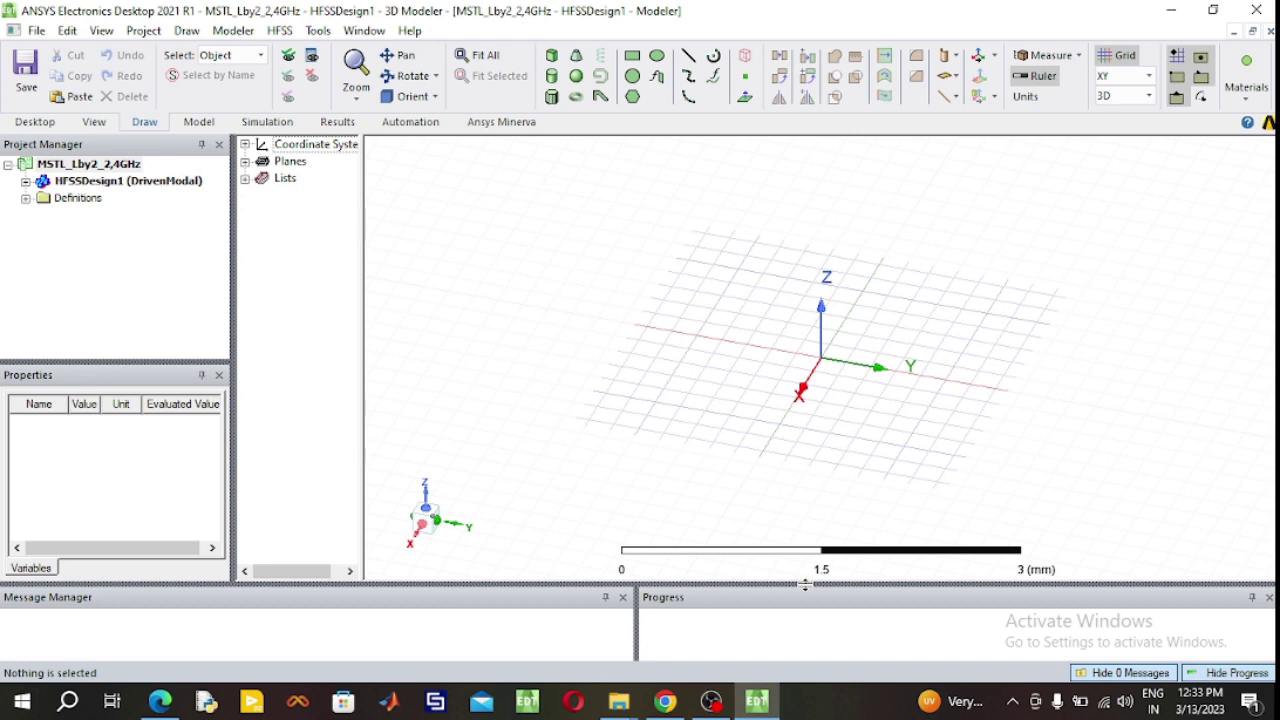
{"action": "left_click", "coordinate": [632, 57]}
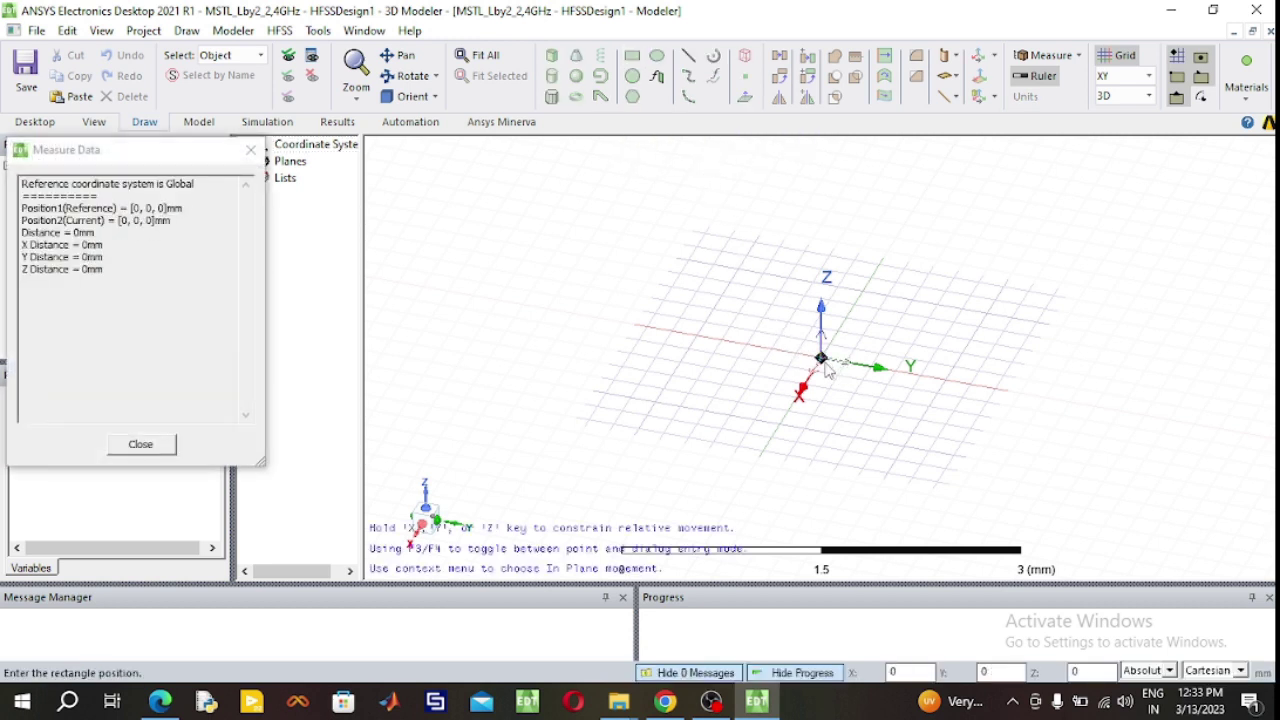
{"action": "left_click", "coordinate": [823, 360]}
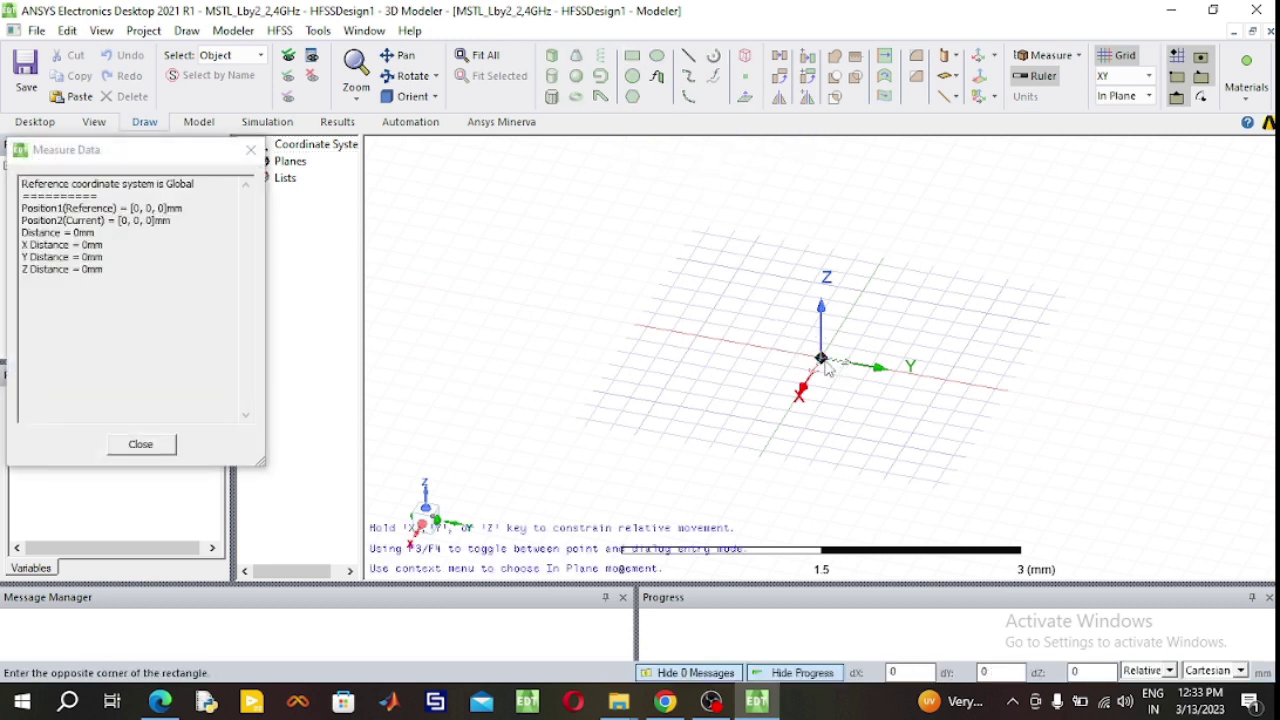
{"action": "left_click", "coordinate": [960, 443]}
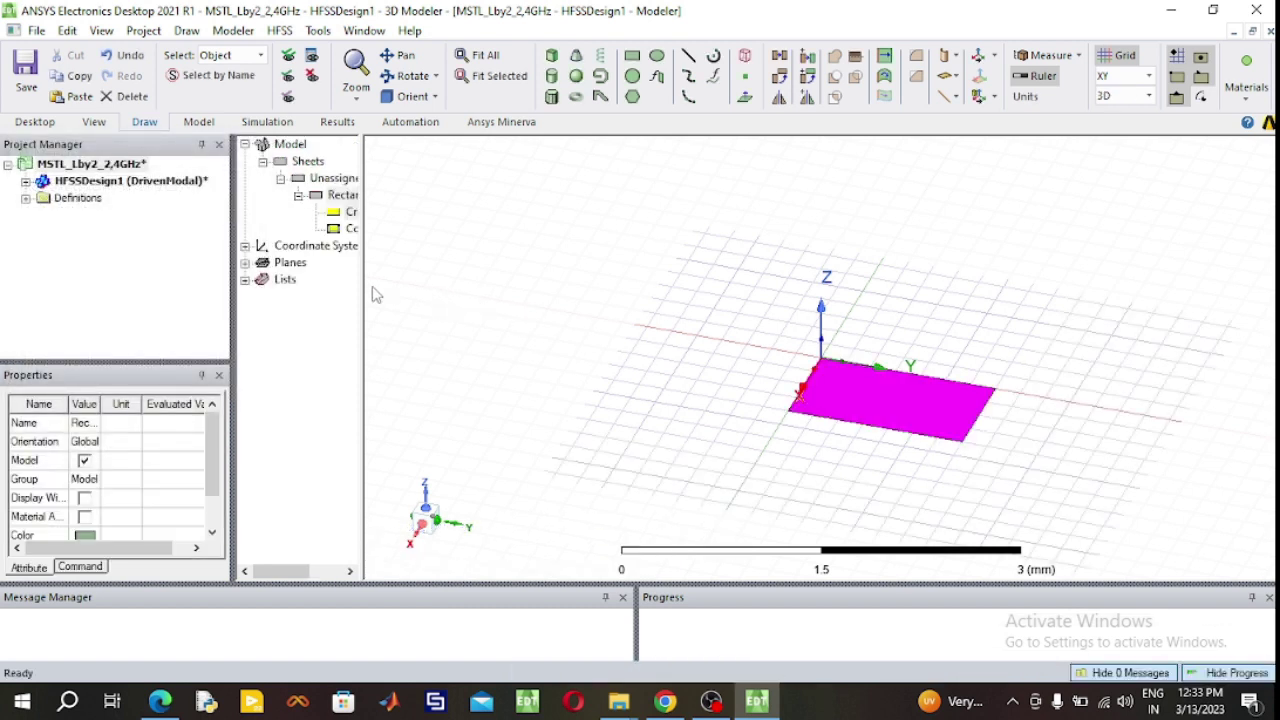
Rename the new rectangle sheet as GND and set its color to cyan.
{"action": "left_click_drag", "start_coordinate": [366, 290], "coordinate": [470, 272]}
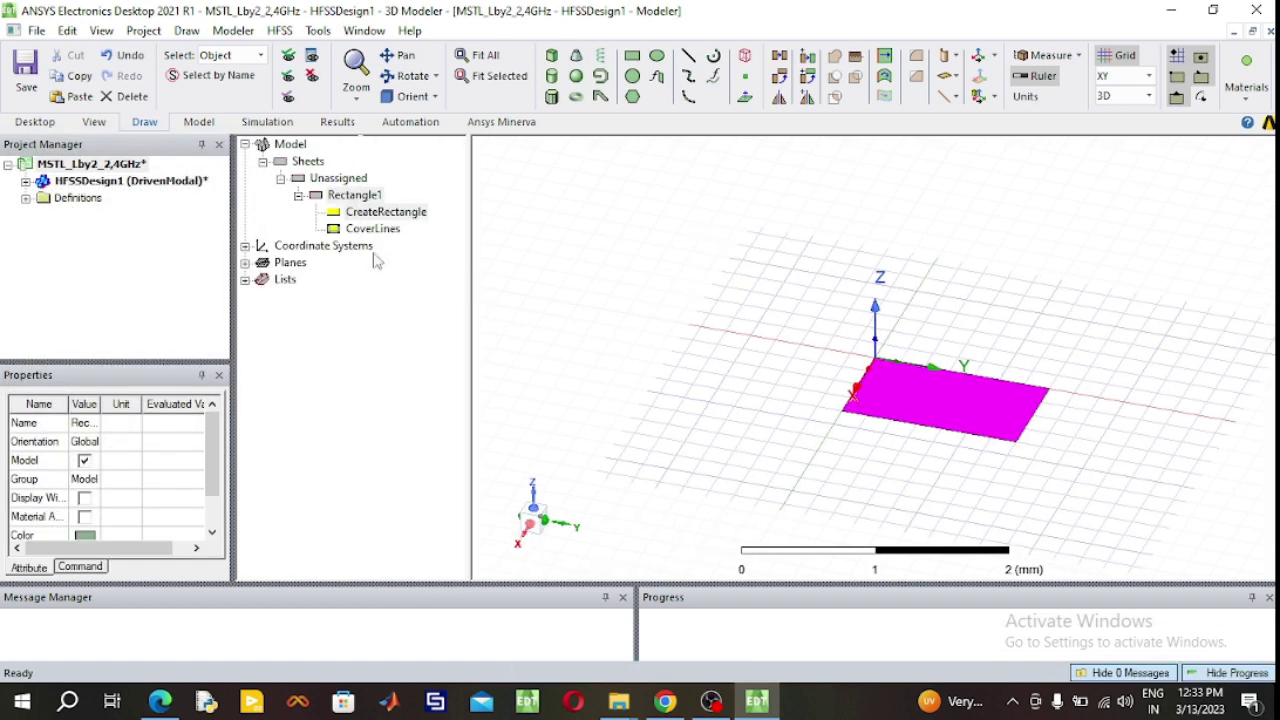
{"action": "double_click", "coordinate": [354, 195]}
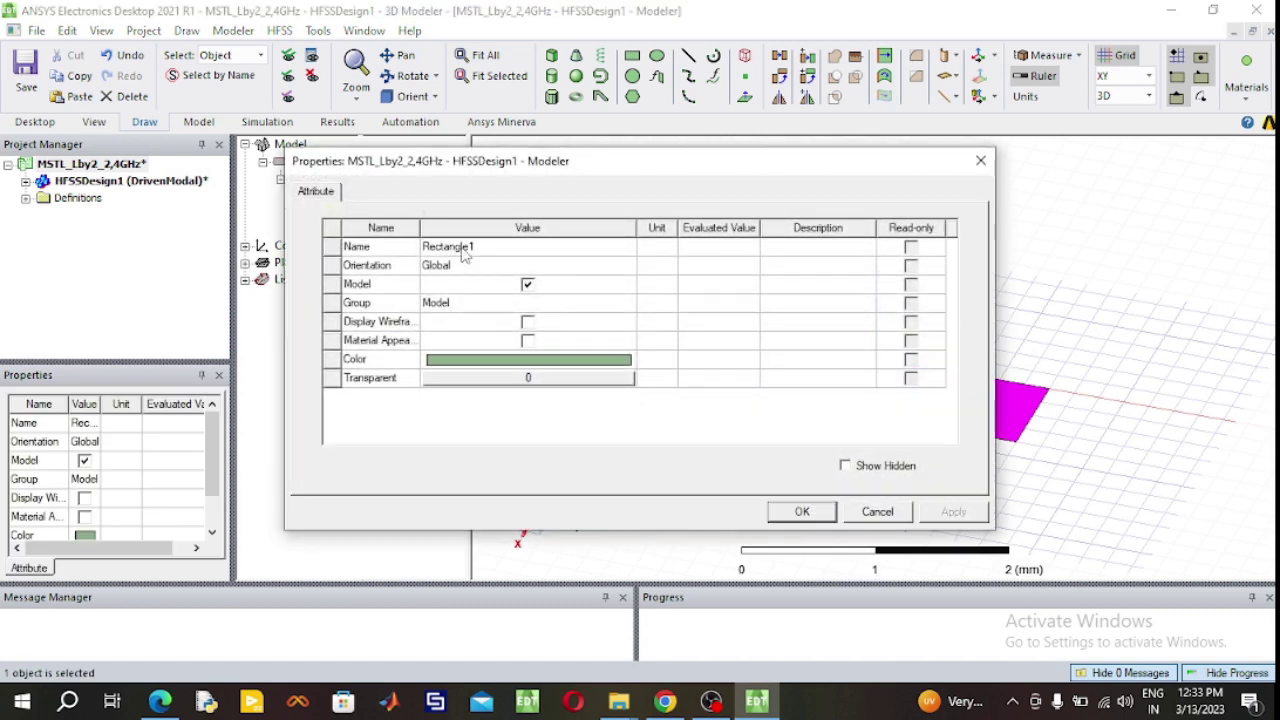
{"action": "left_click", "coordinate": [463, 250]}
{"action": "type", "text": "GND"}
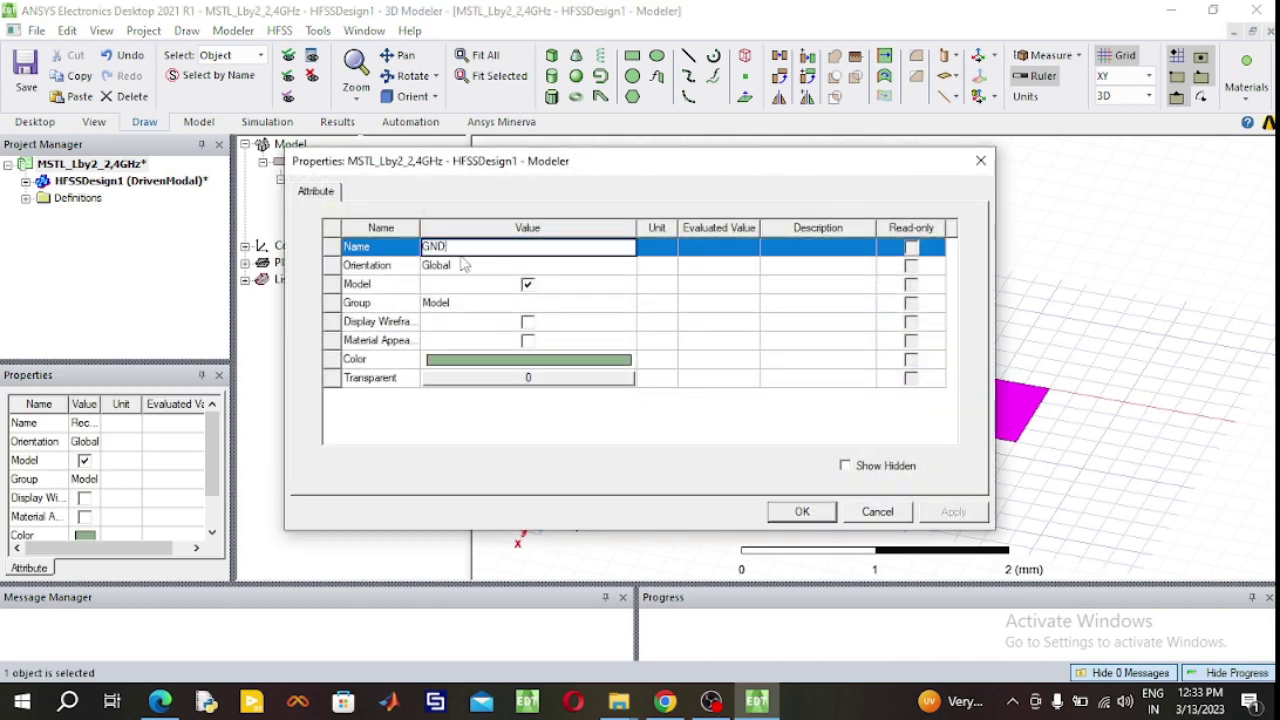
{"action": "left_click", "coordinate": [527, 359]}
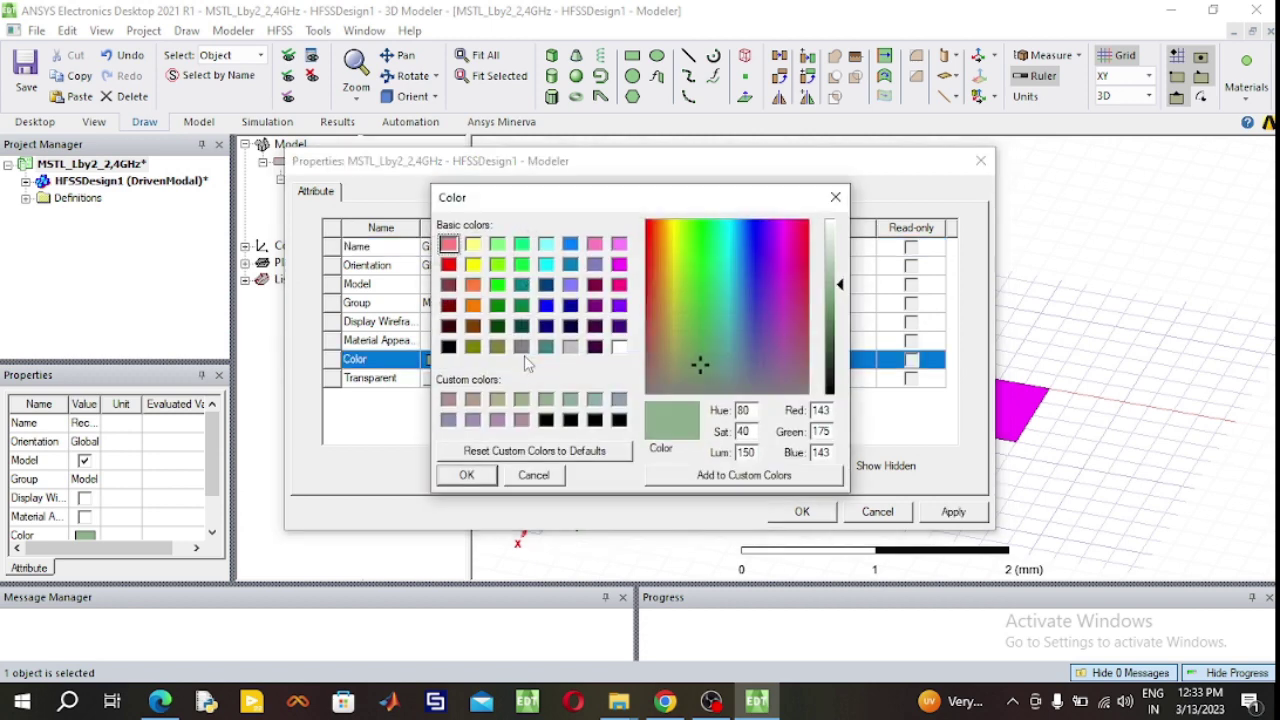
{"action": "left_click", "coordinate": [546, 264]}
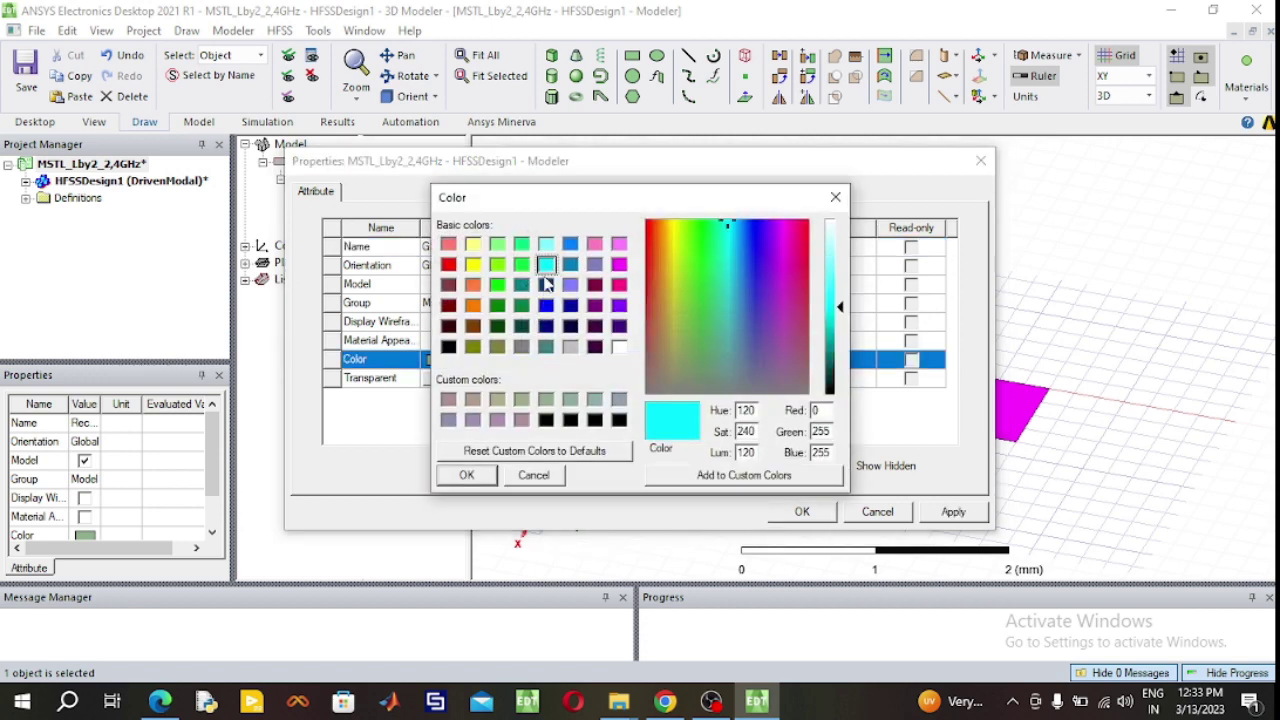
{"action": "left_click", "coordinate": [468, 476]}
{"action": "left_click", "coordinate": [801, 513]}
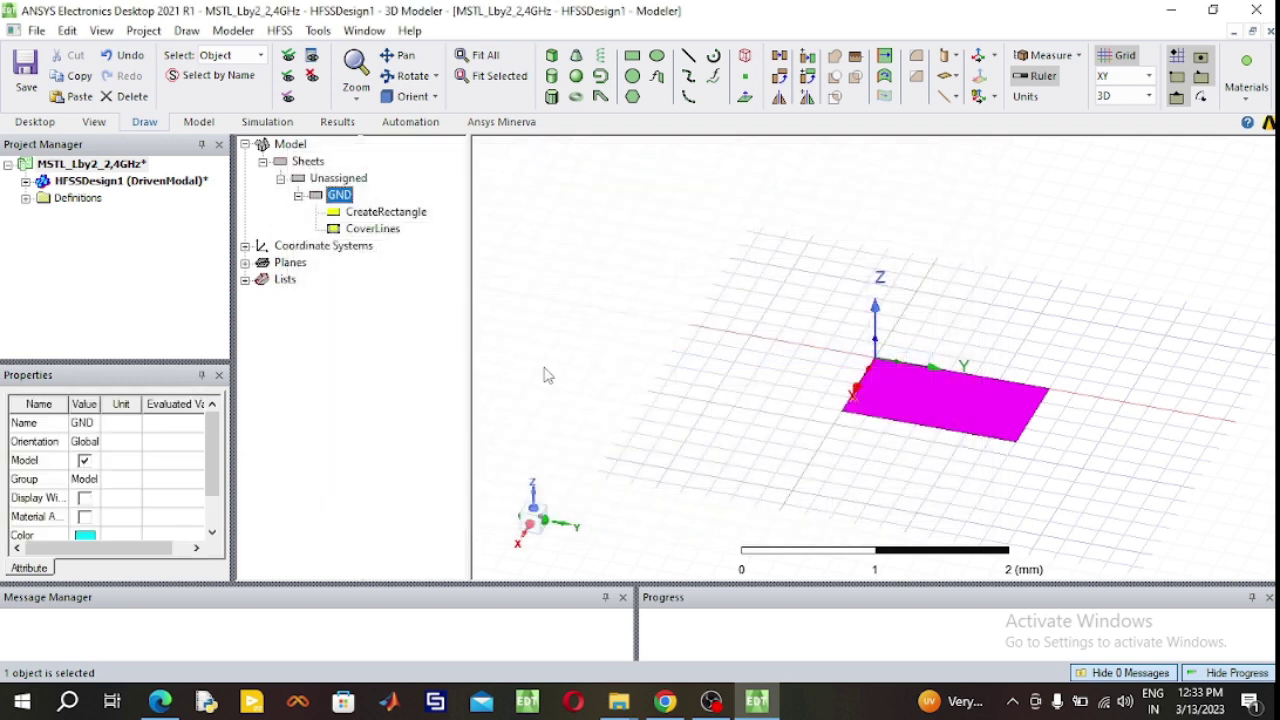
Set the GND rectangle's X size to 17 mm and its Y size to 34 mm.
{"action": "double_click", "coordinate": [388, 214]}
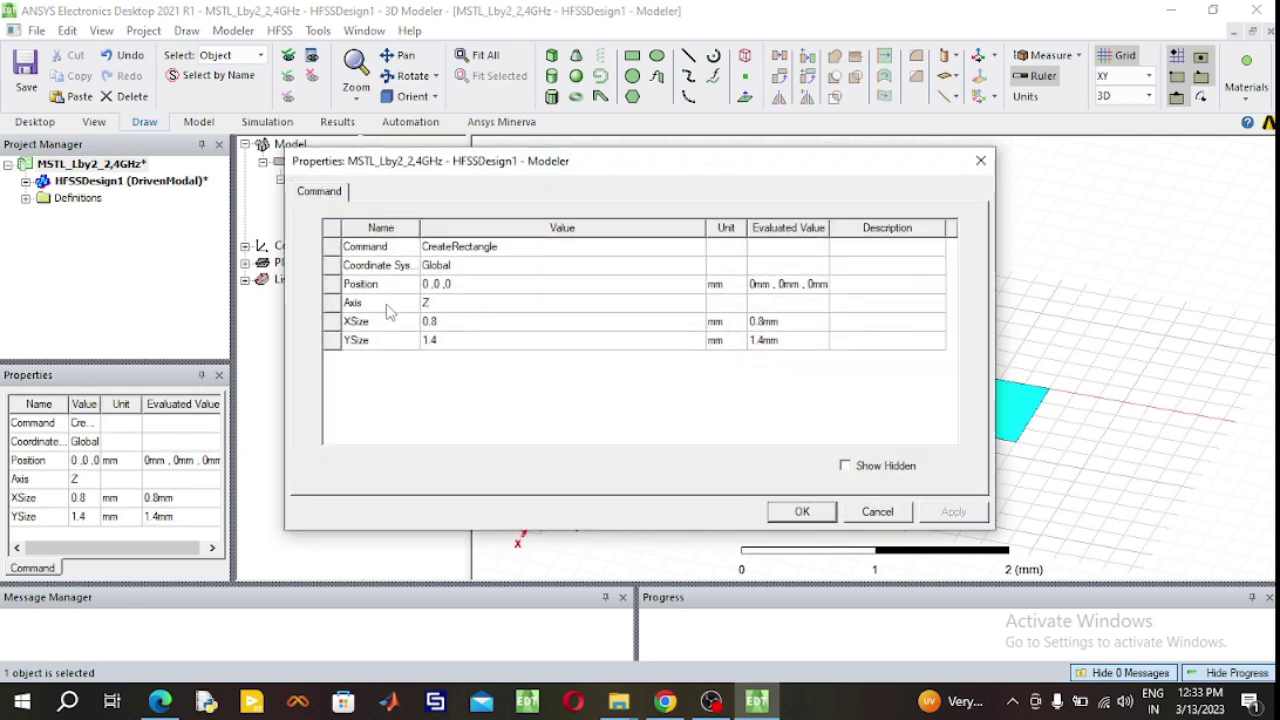
{"action": "left_click_drag", "start_coordinate": [677, 163], "coordinate": [444, 163]}
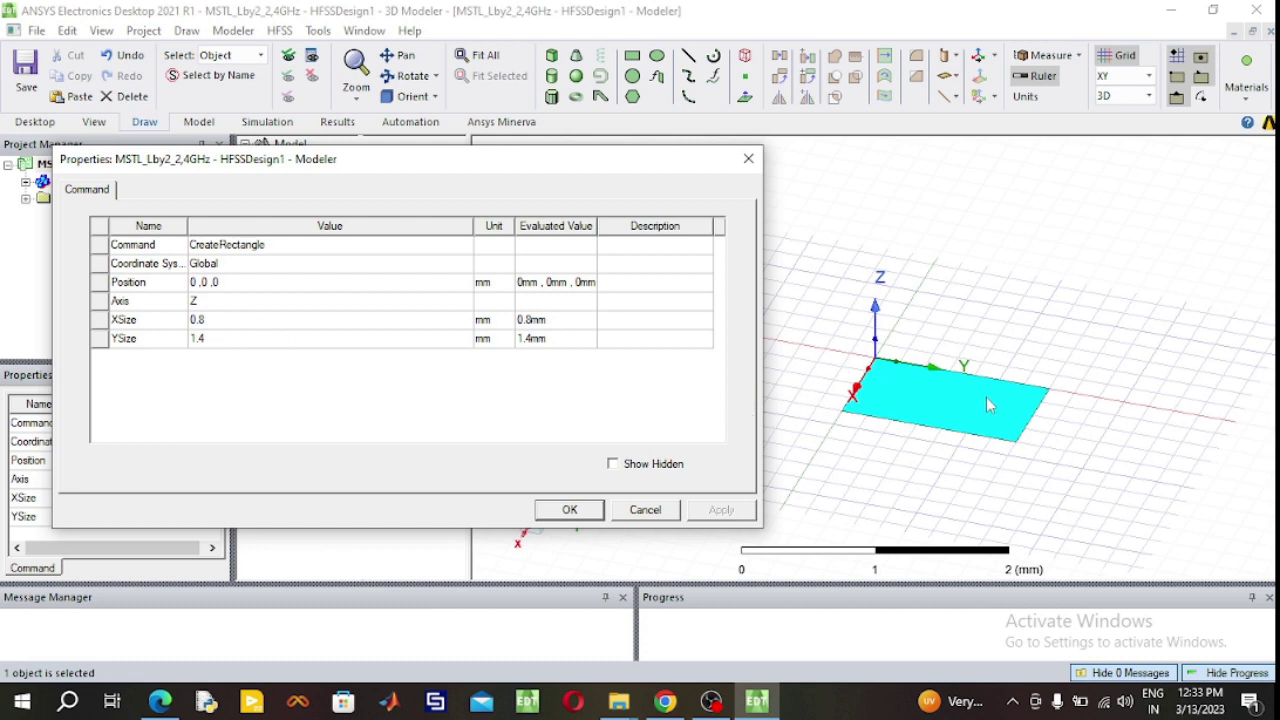
{"action": "left_click", "coordinate": [279, 340]}
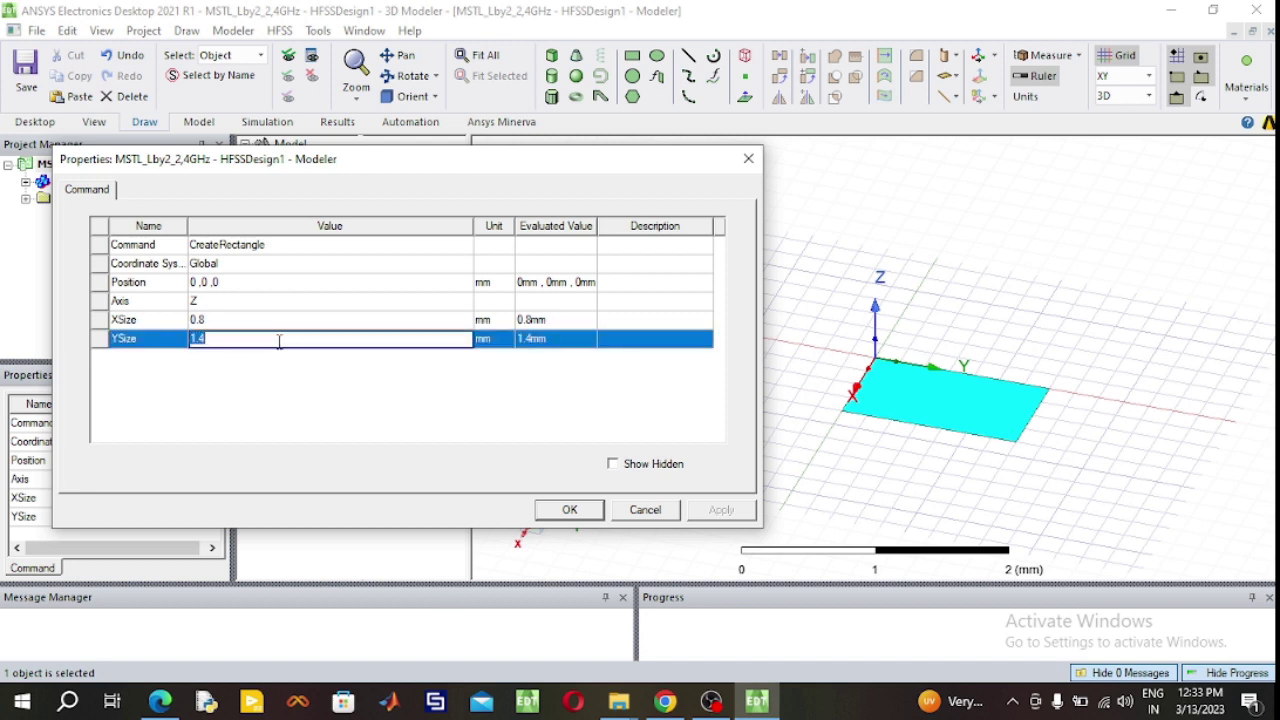
{"action": "type", "text": "34"}
{"action": "left_click", "coordinate": [240, 320]}
{"action": "left_click", "coordinate": [240, 320]}
{"action": "type", "text": "17"}
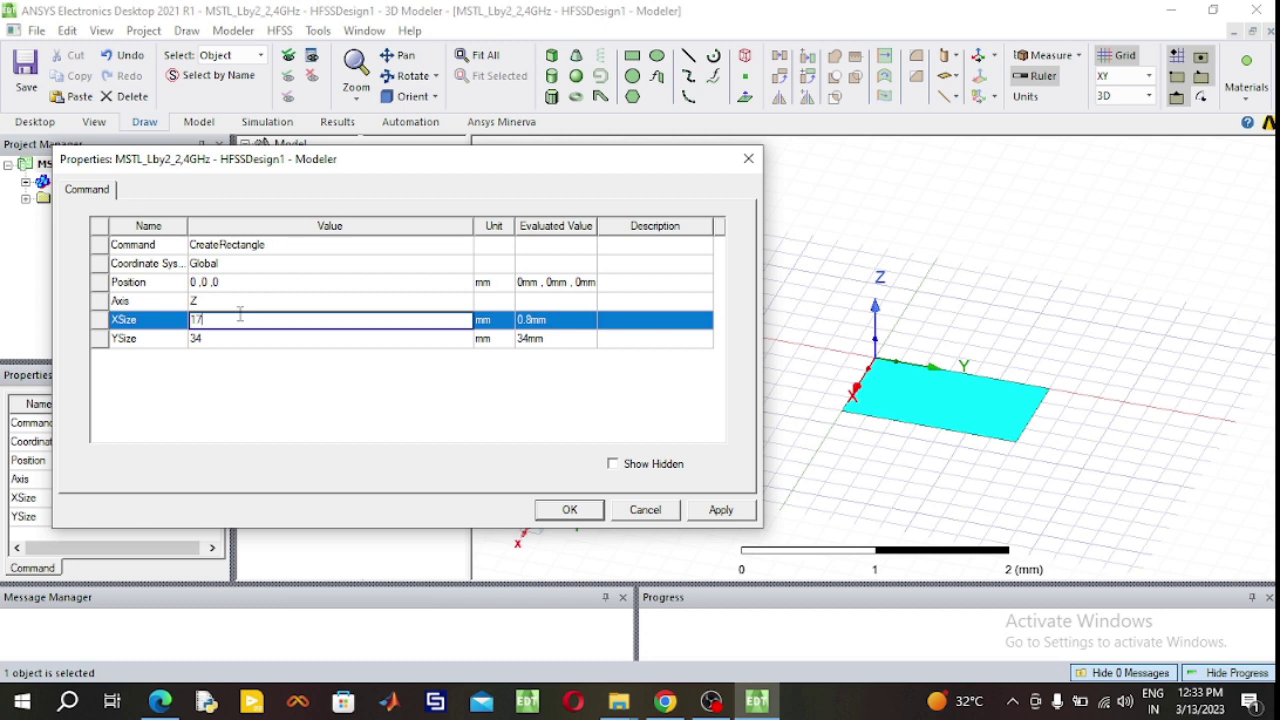
Center the GND rectangle on the origin by setting its position to -8.5, -17, 0 mm, and fit the model in view.
{"action": "left_click", "coordinate": [229, 284]}
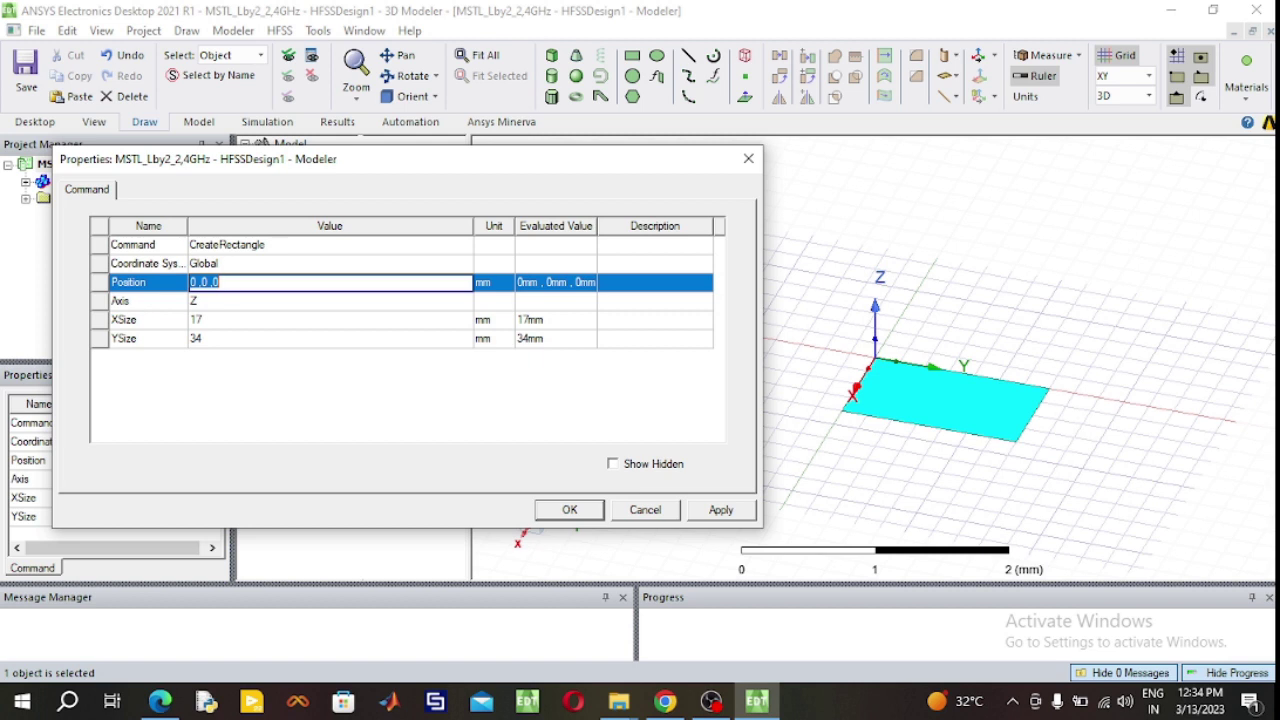
{"action": "type", "text": "-8.5,"}
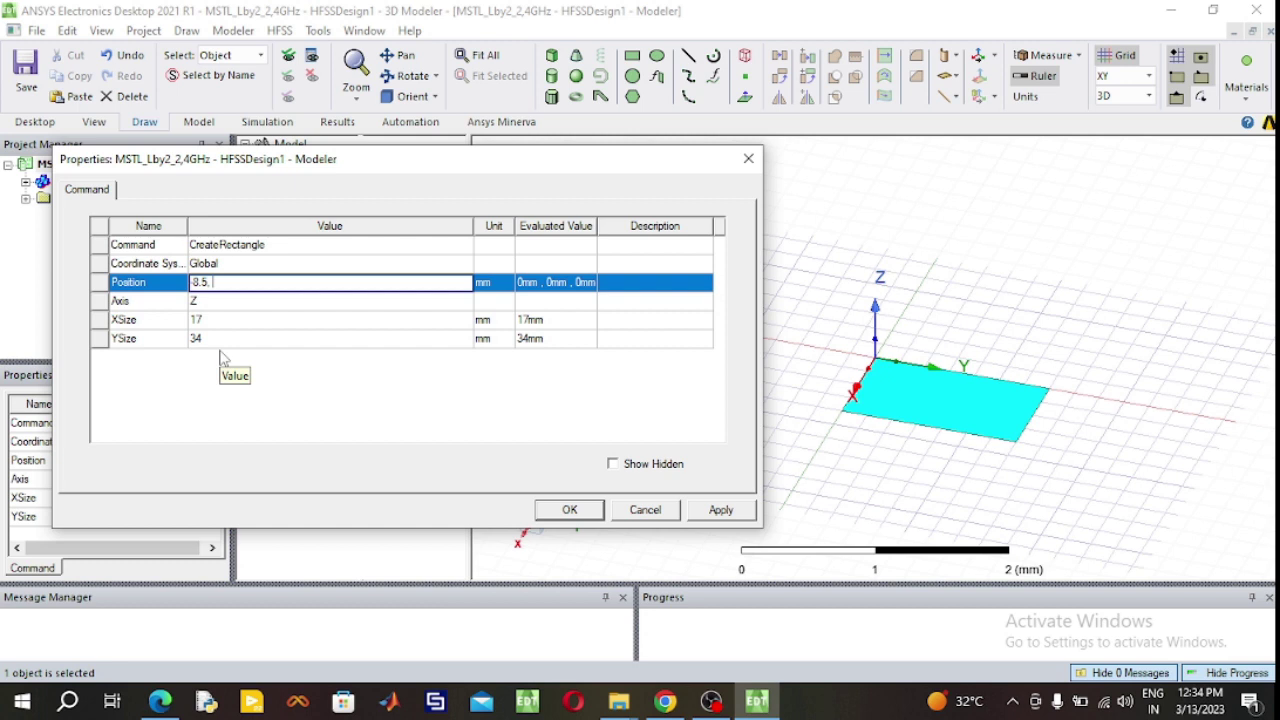
{"action": "type", "text": "-17, 0"}
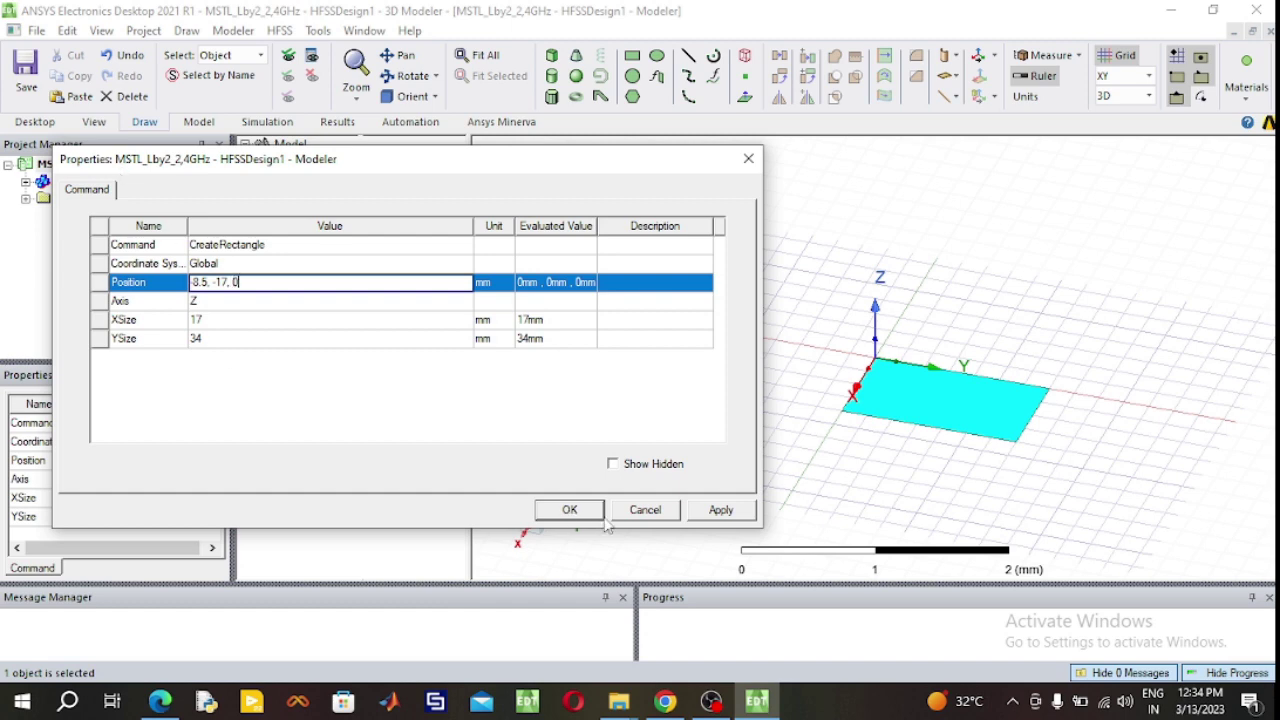
{"action": "left_click", "coordinate": [571, 512]}
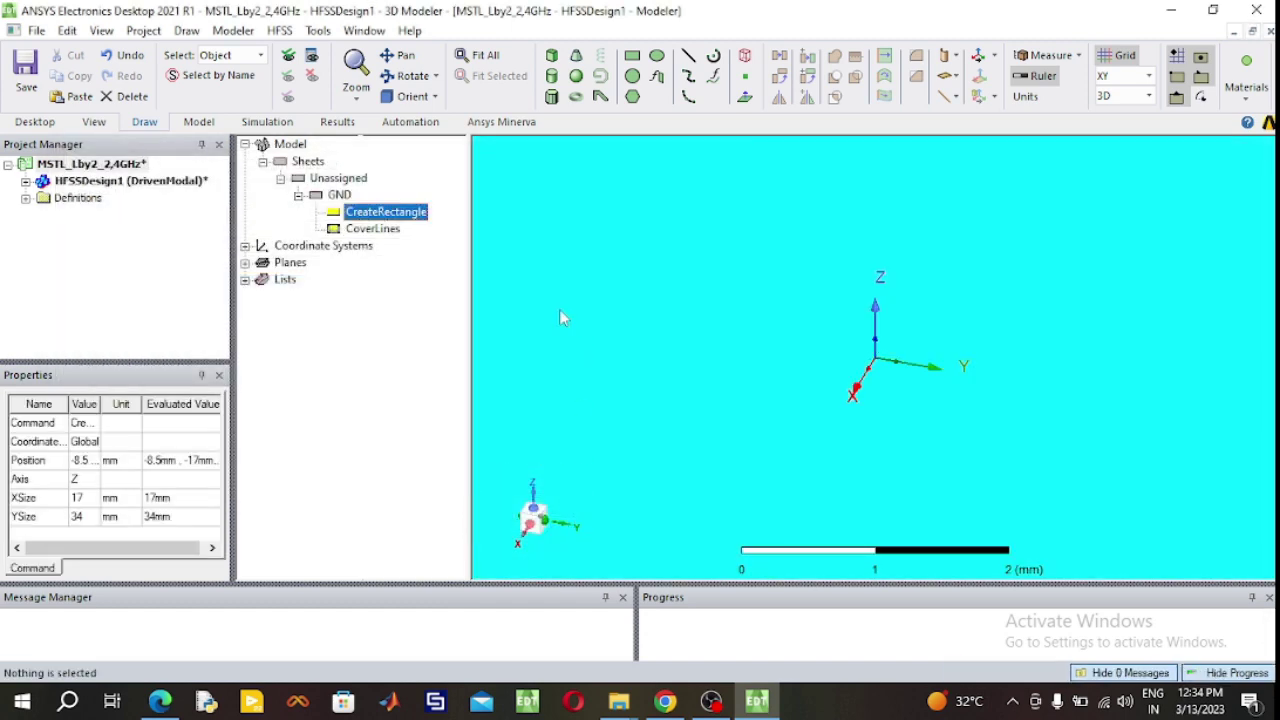
{"action": "left_click", "coordinate": [493, 58]}
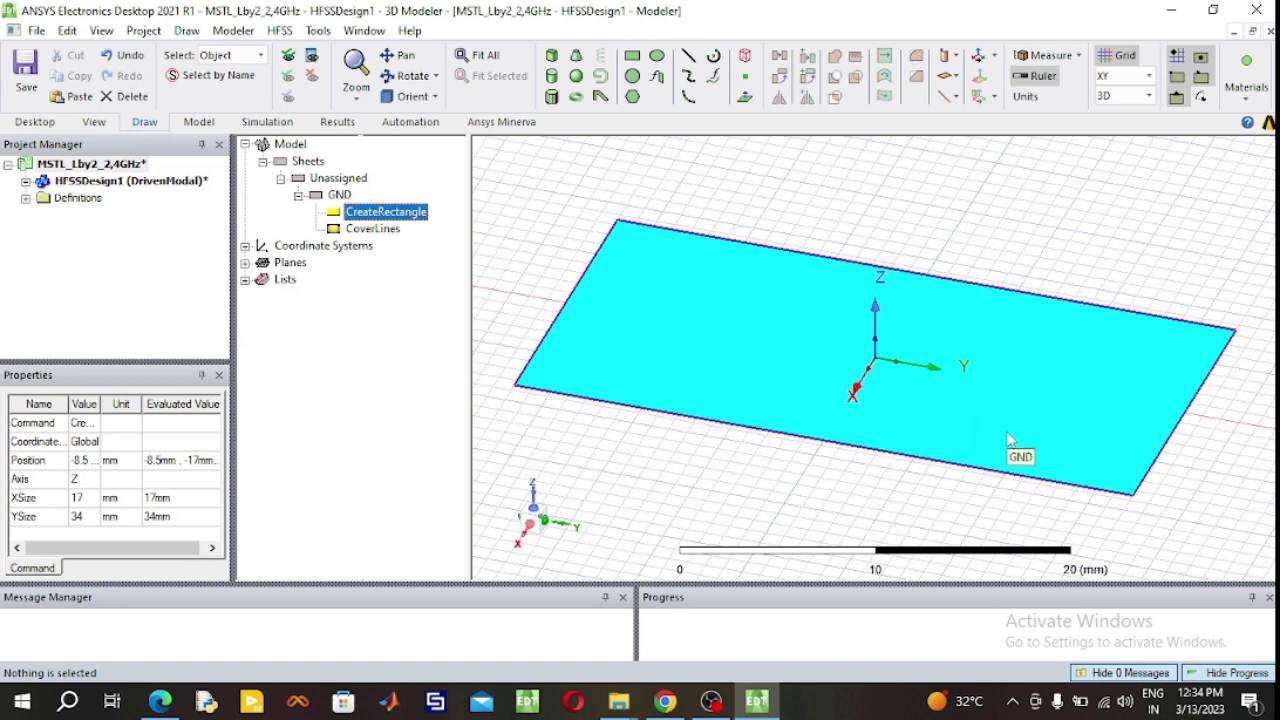
{"action": "left_click", "coordinate": [632, 178]}
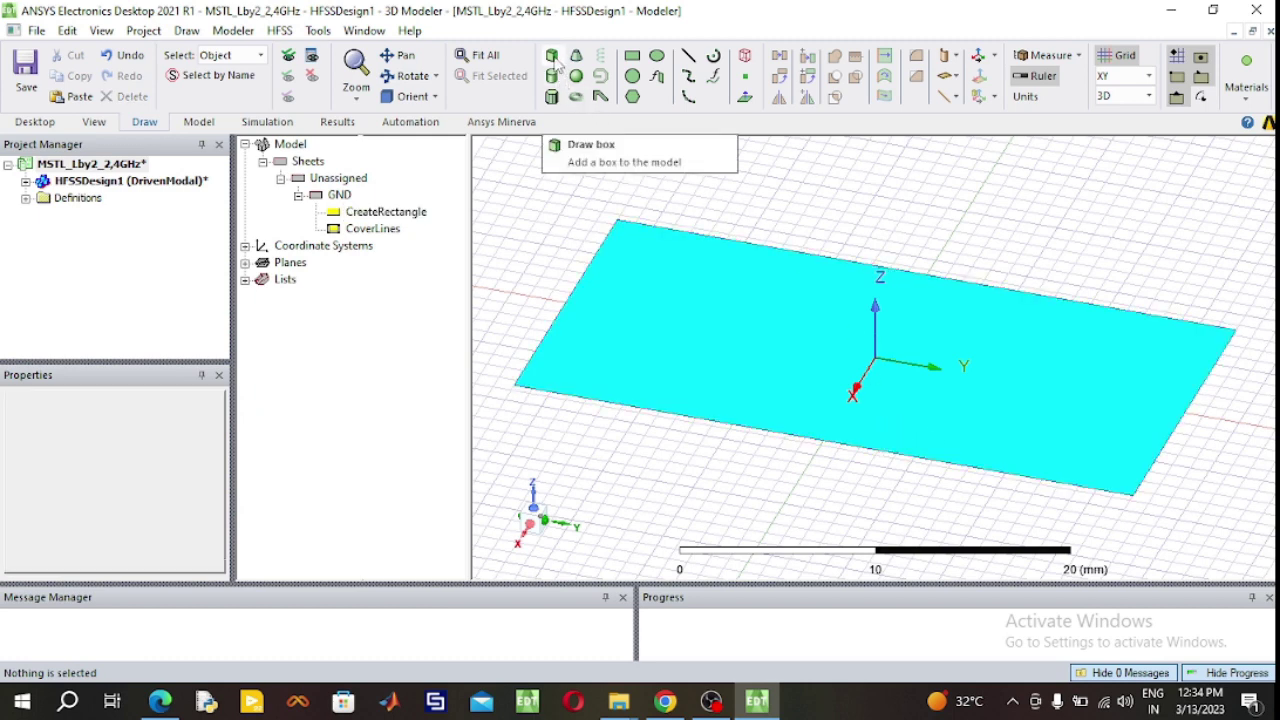
Draw a box over the whole GND sheet between its opposite corners, 17 by 34 mm and about 2 mm high.
{"action": "left_click", "coordinate": [556, 58]}
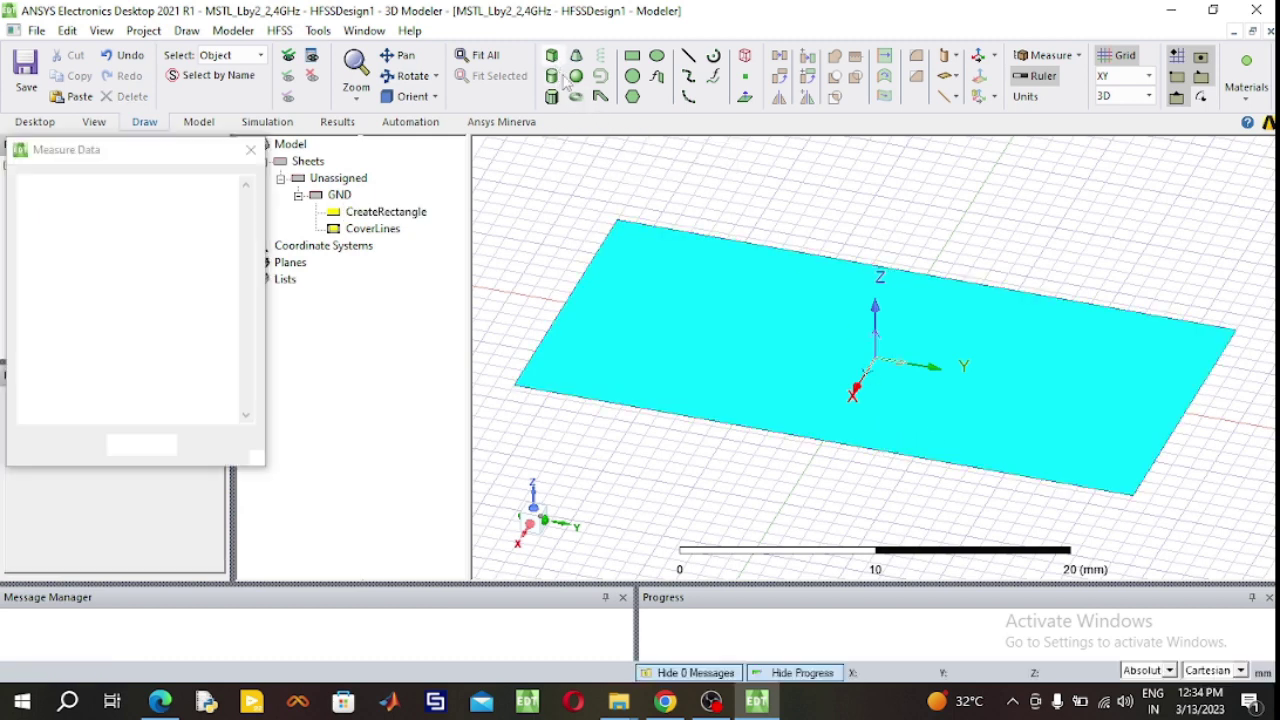
{"action": "left_click", "coordinate": [617, 226]}
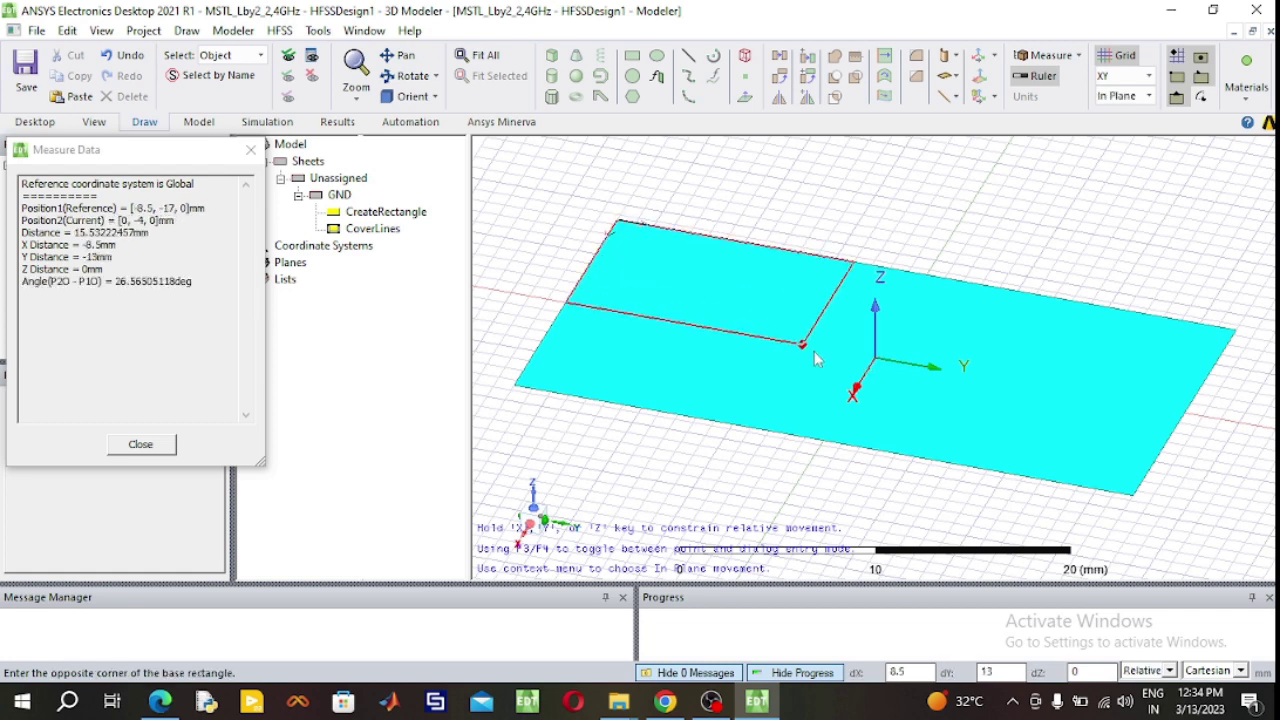
{"action": "left_click", "coordinate": [1122, 492]}
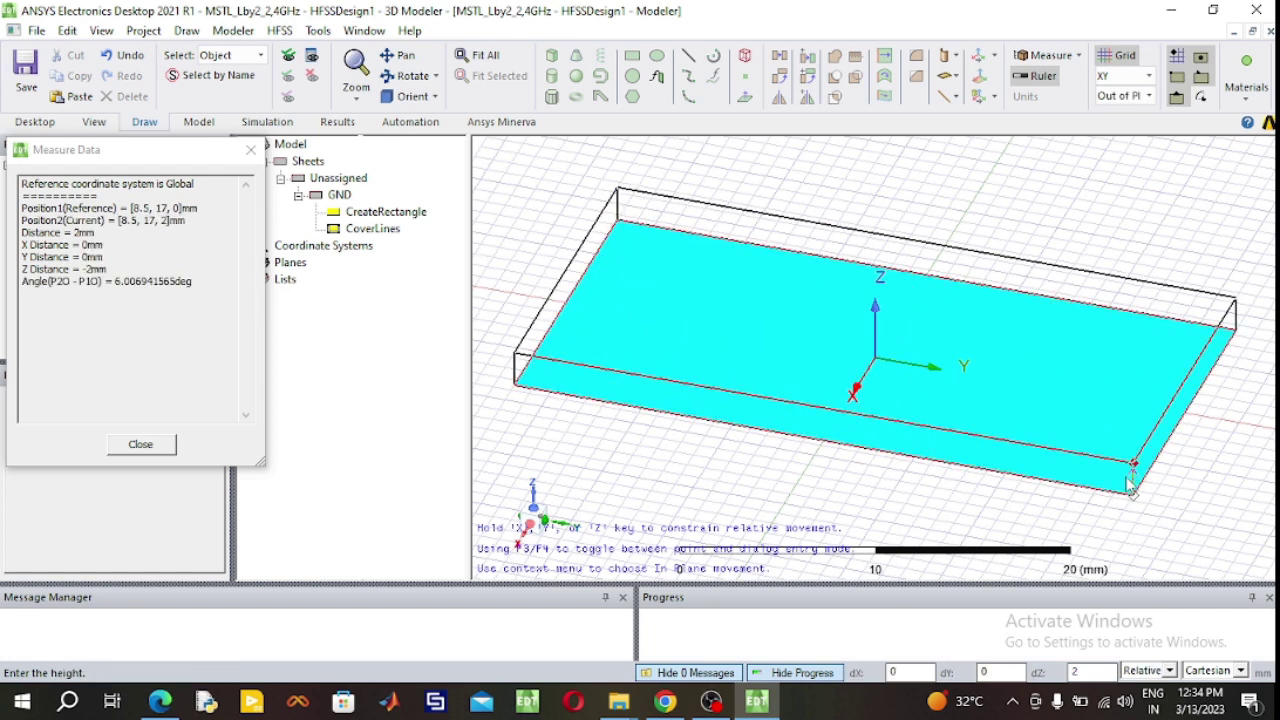
{"action": "left_click", "coordinate": [1080, 468]}
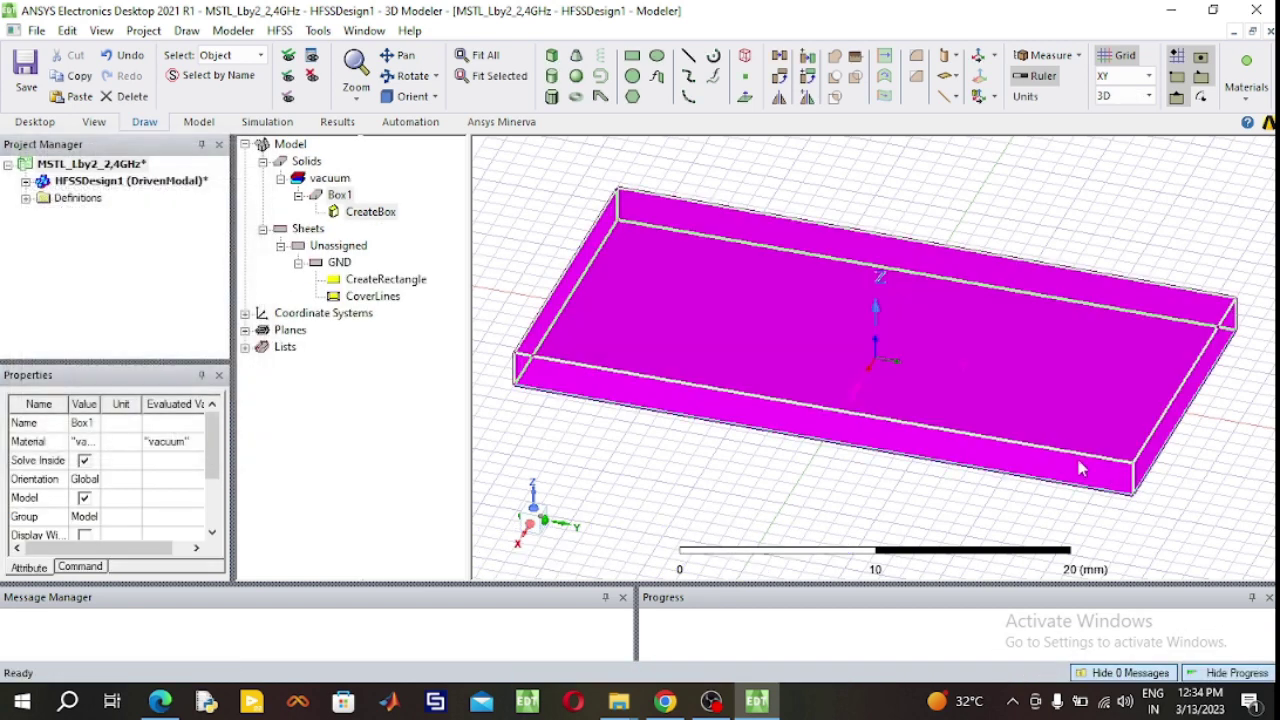
Rename the new box solid as Substrate.
{"action": "left_click", "coordinate": [340, 195]}
{"action": "double_click", "coordinate": [340, 195]}
{"action": "double_click", "coordinate": [293, 245]}
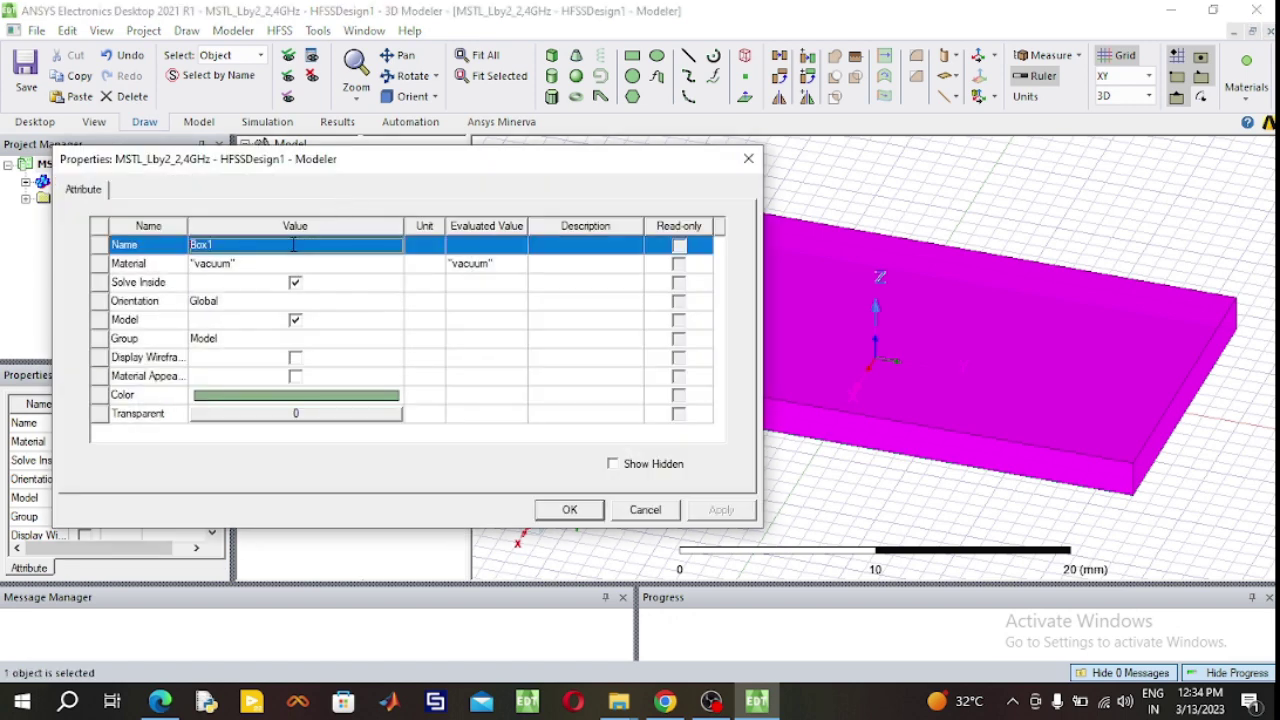
{"action": "type", "text": "Su"}
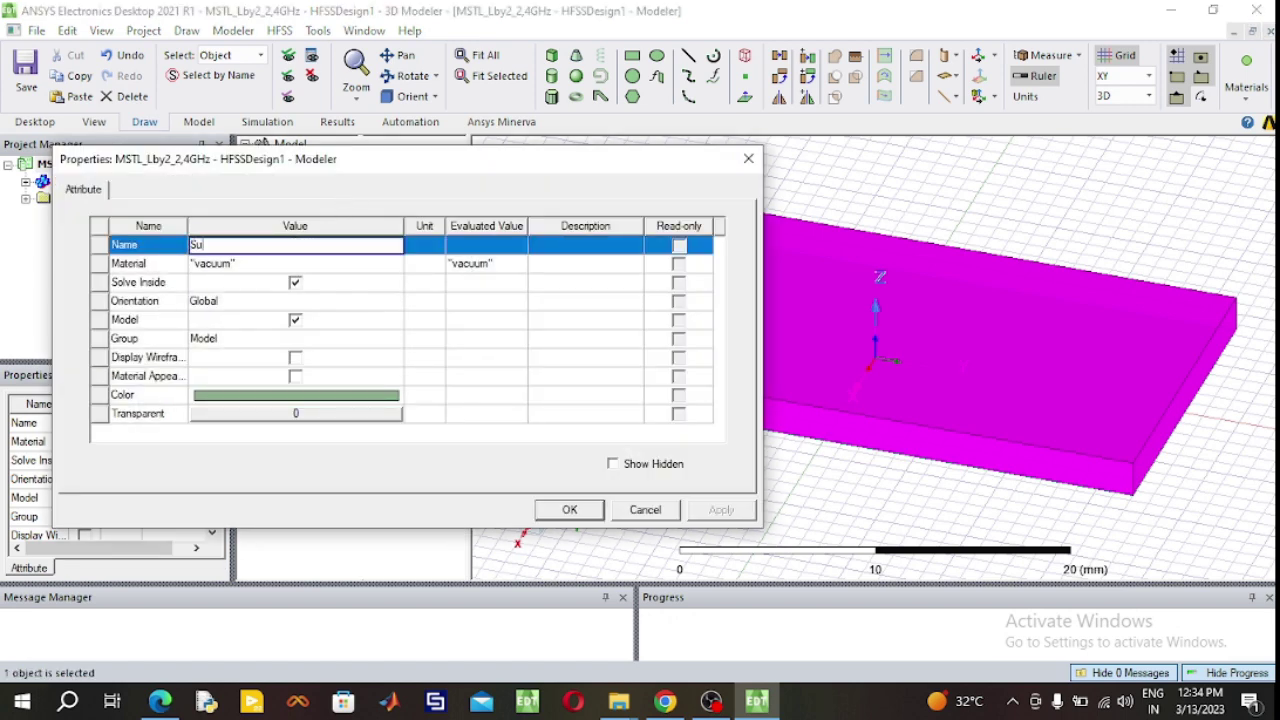
{"action": "type", "text": "bstrate"}
Change the Substrate's material from the material library to FR4_epoxy.
{"action": "left_click", "coordinate": [264, 268]}
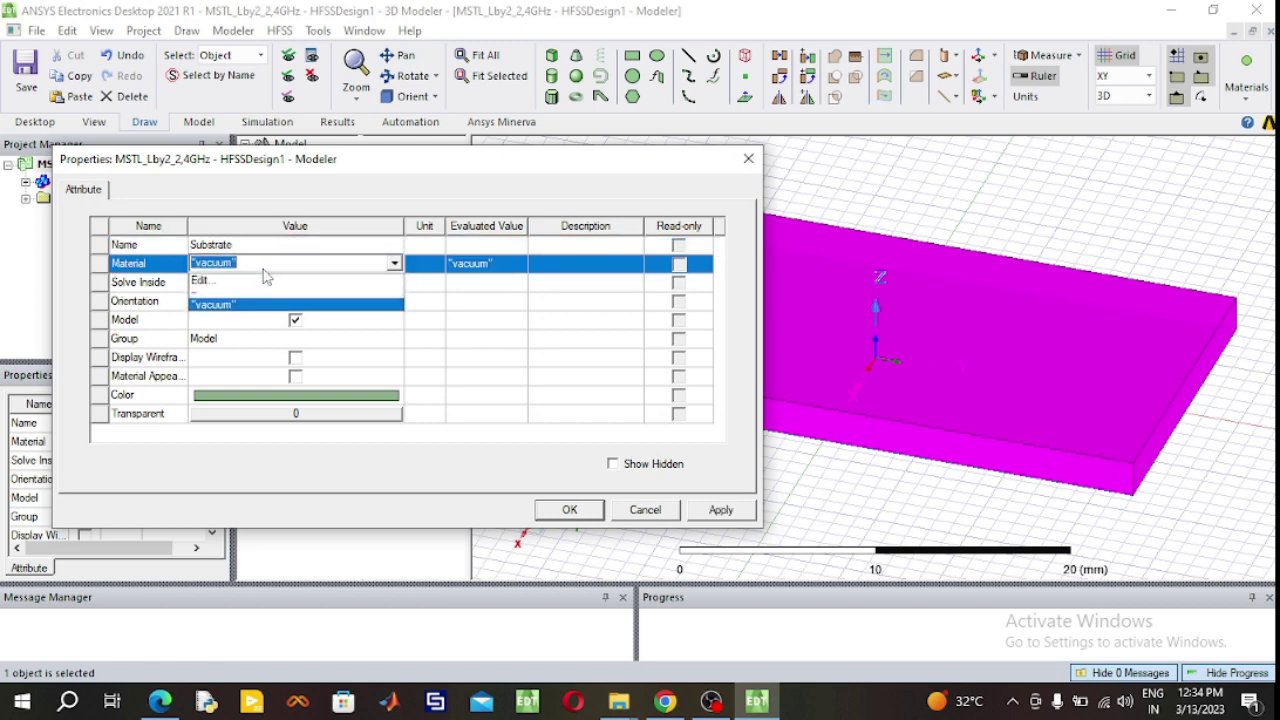
{"action": "left_click", "coordinate": [238, 281]}
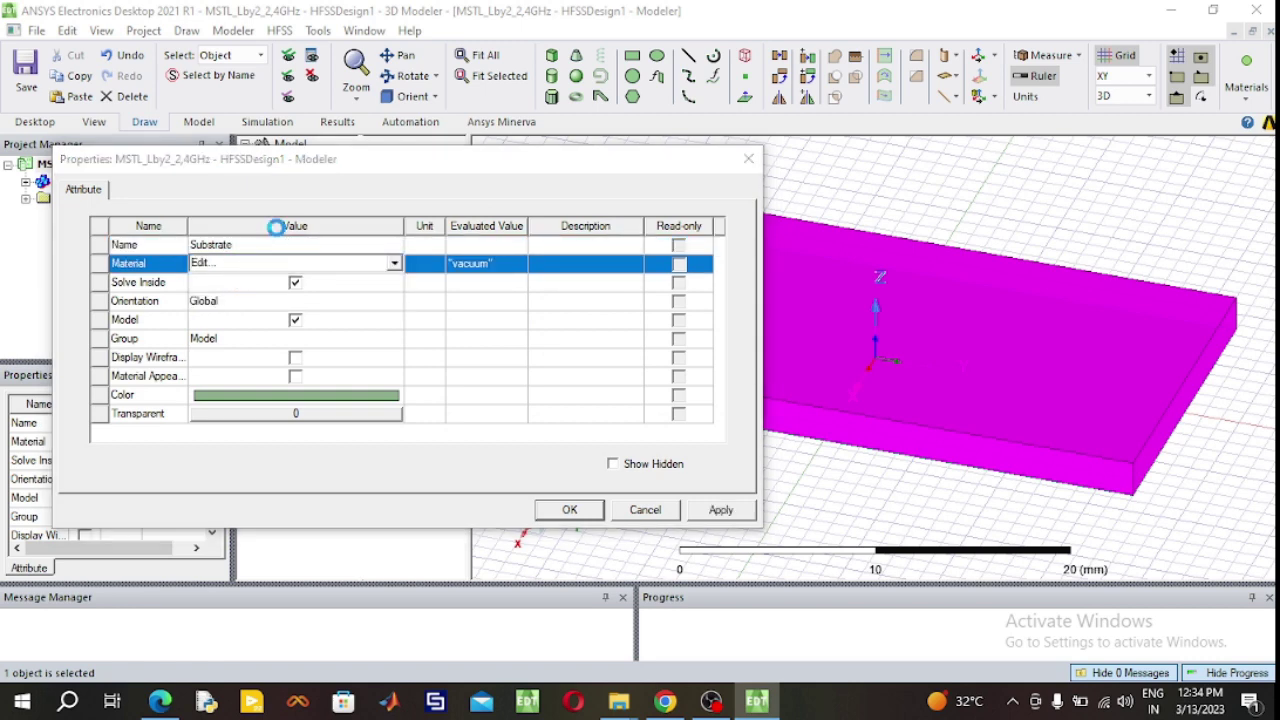
{"action": "type", "text": "fr"}
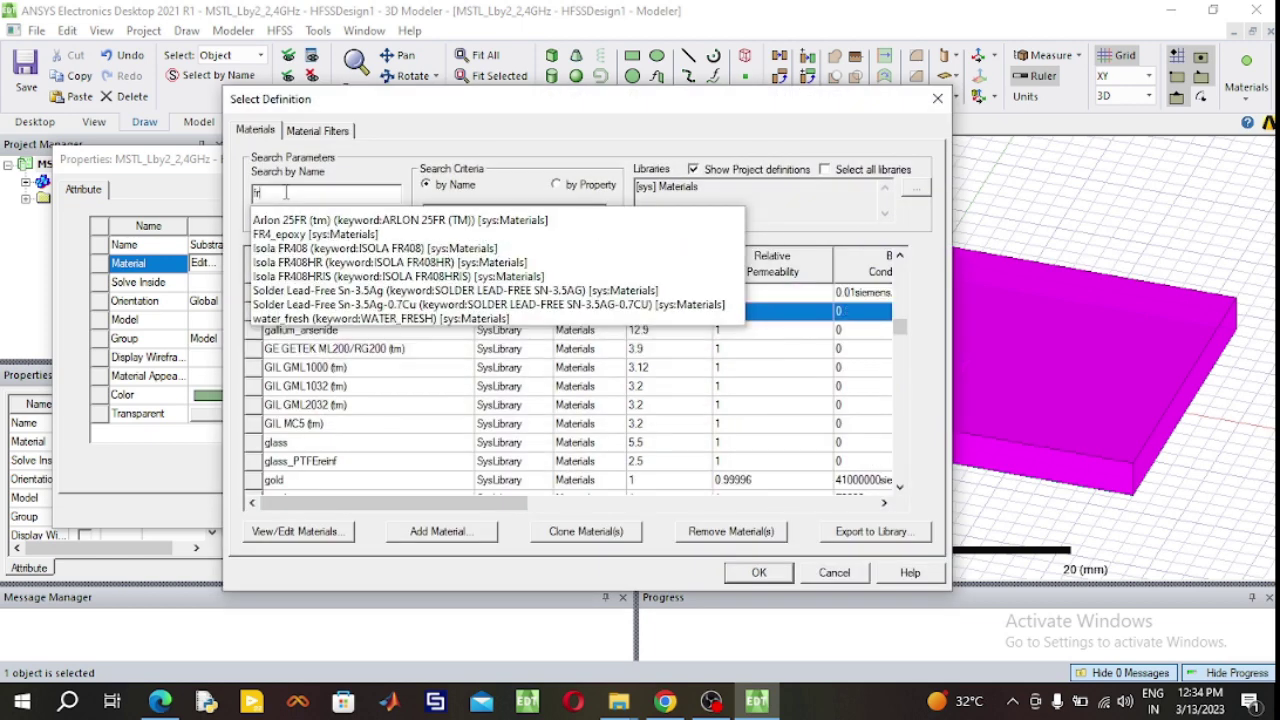
{"action": "left_click", "coordinate": [340, 237]}
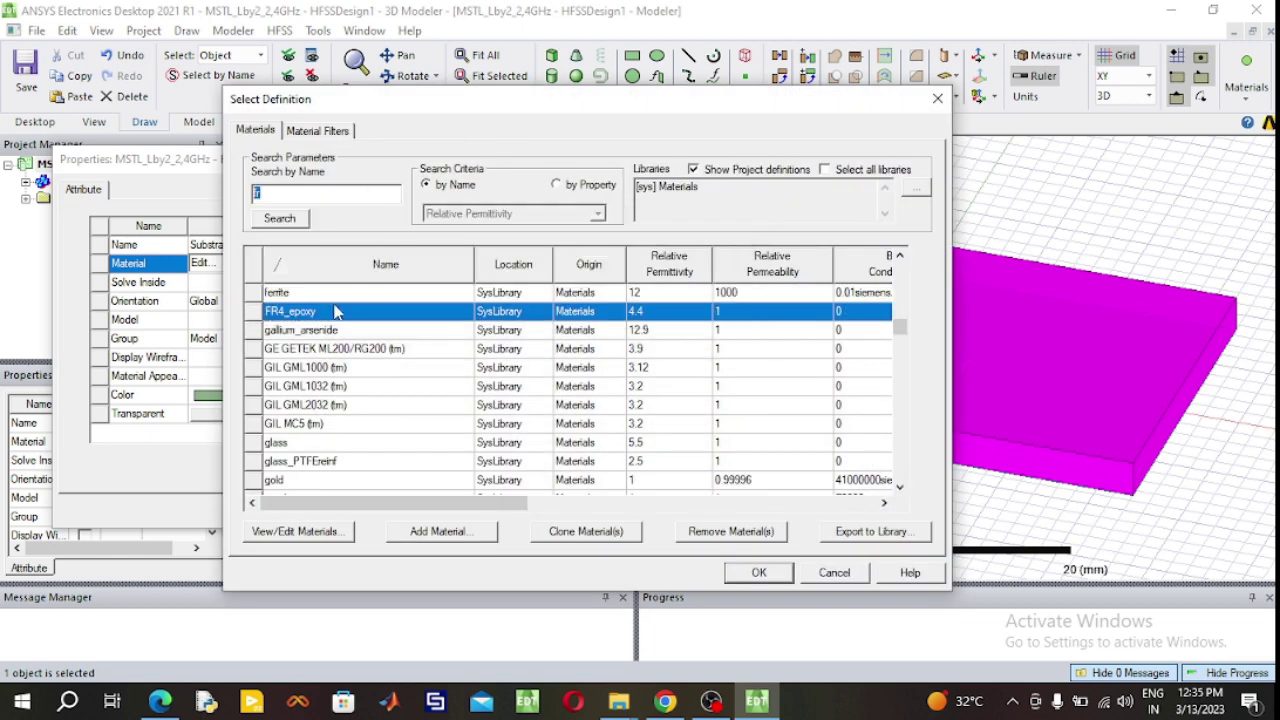
{"action": "left_click", "coordinate": [332, 311]}
{"action": "left_click", "coordinate": [312, 316]}
{"action": "left_click", "coordinate": [752, 578]}
Set the Substrate's color to blue and its transparency to 0.6, and apply the attributes.
{"action": "left_click", "coordinate": [323, 397]}
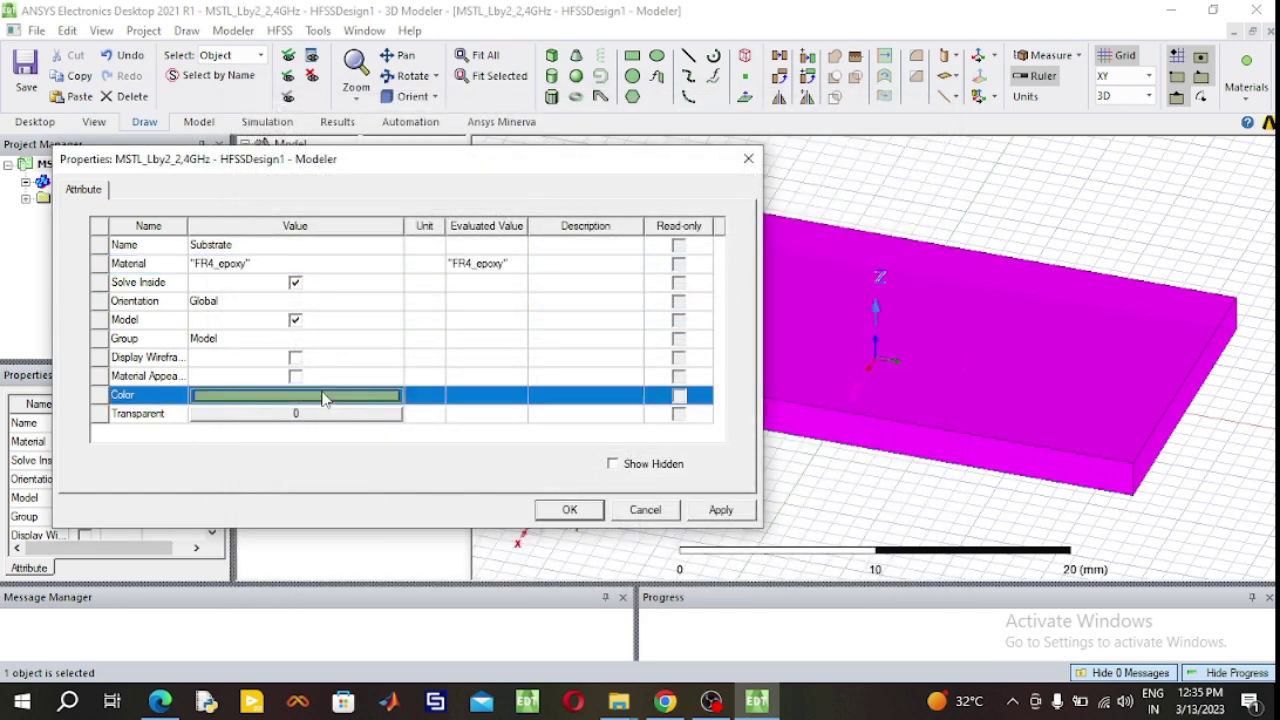
{"action": "left_click", "coordinate": [314, 304]}
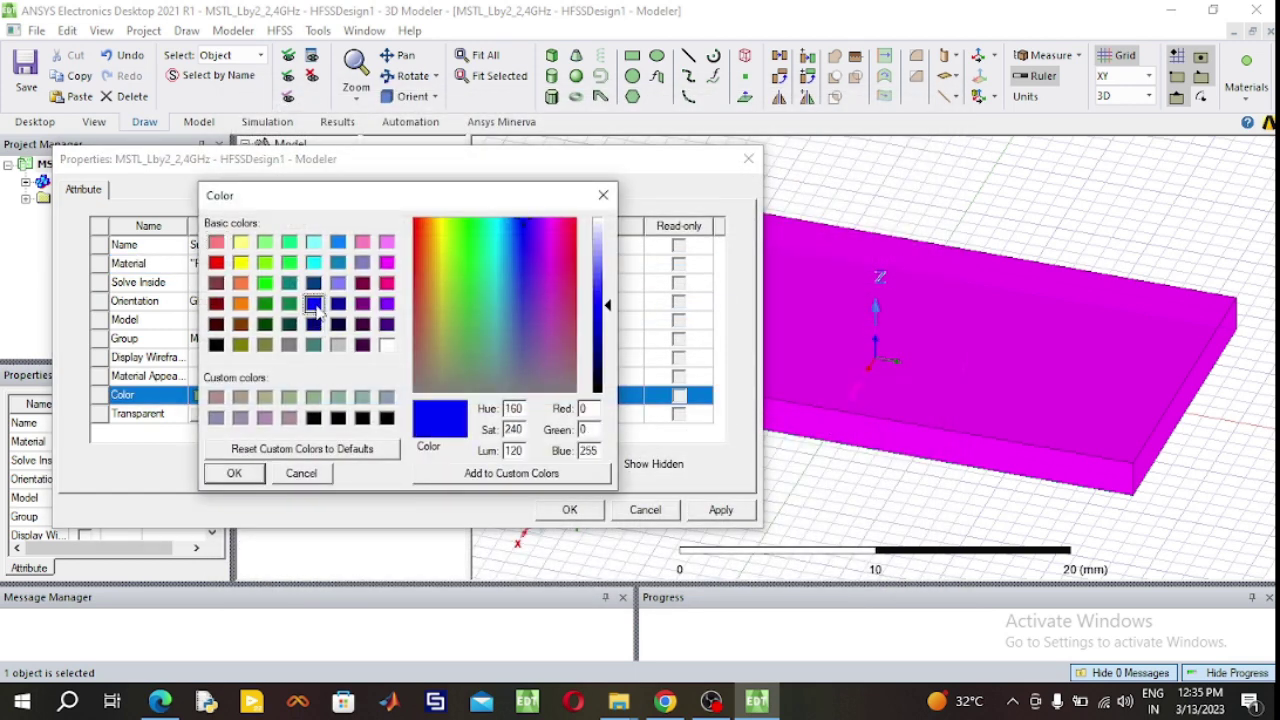
{"action": "left_click", "coordinate": [252, 475]}
{"action": "left_click", "coordinate": [276, 416]}
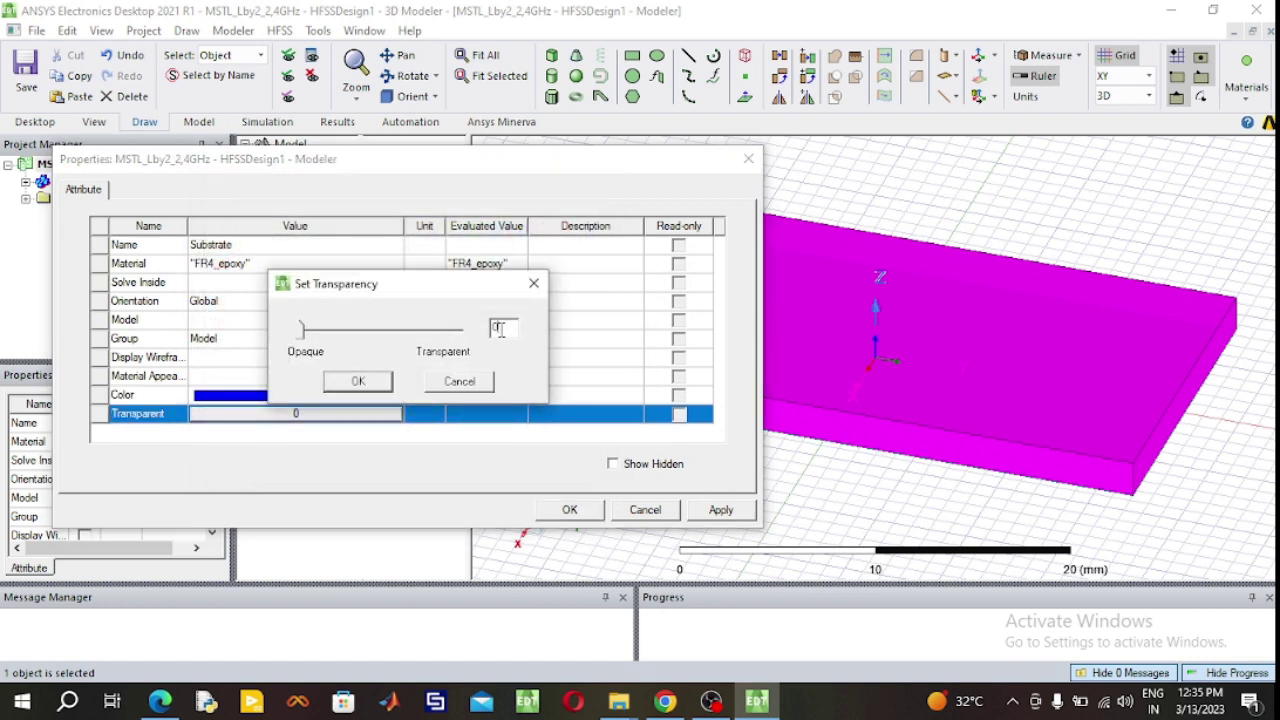
{"action": "left_click_drag", "start_coordinate": [301, 330], "coordinate": [398, 331]}
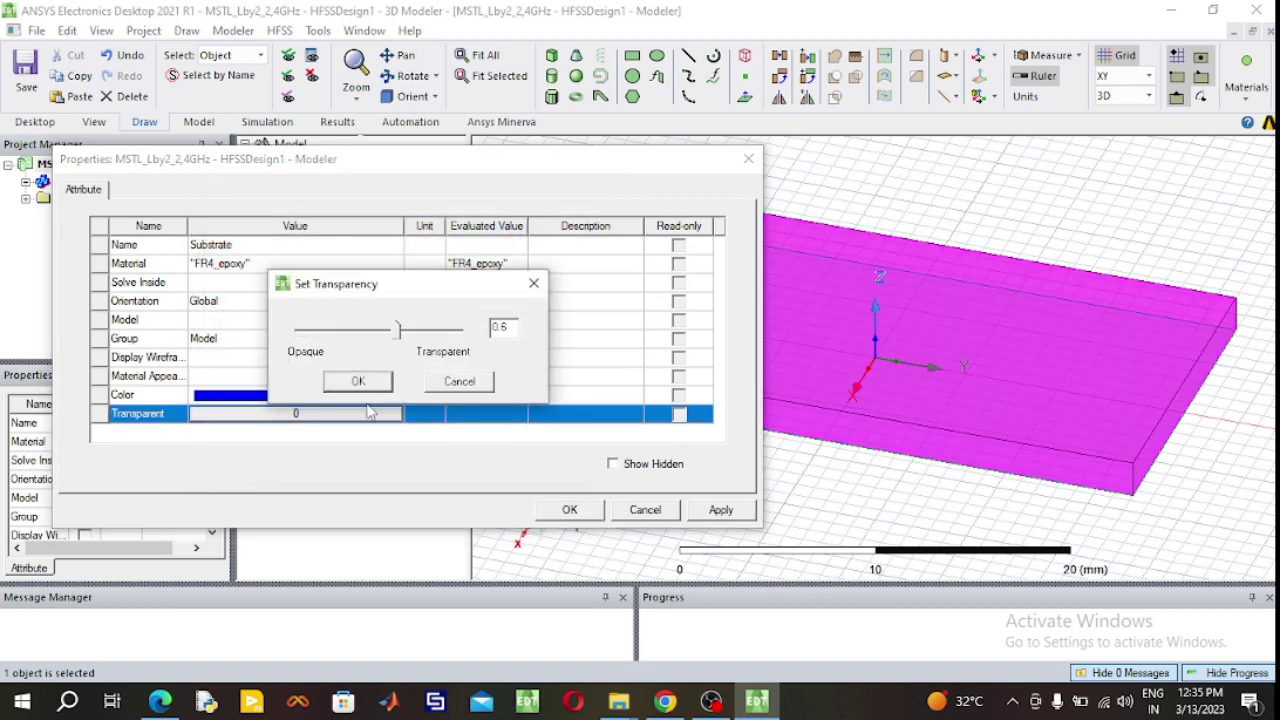
{"action": "left_click", "coordinate": [358, 381]}
{"action": "left_click", "coordinate": [566, 511]}
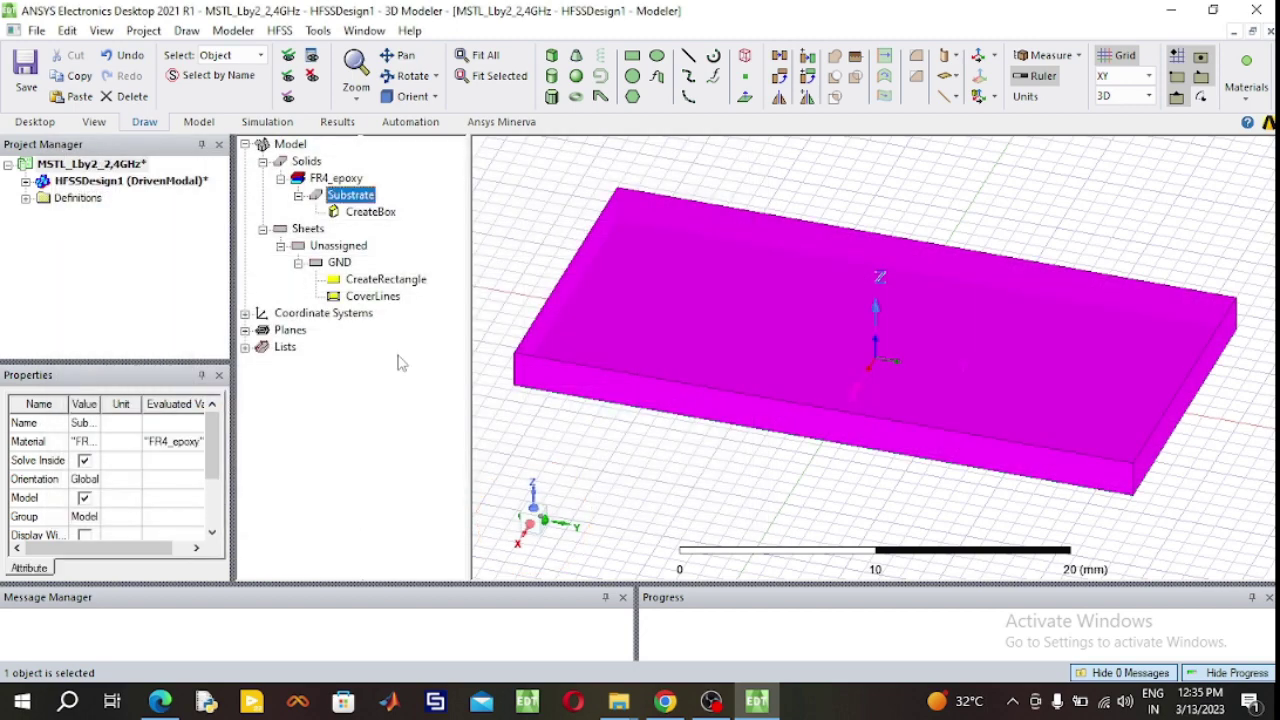
Set the Substrate box's Z size to 1.6 mm, keeping its position at -8.5, -17, 0 mm.
{"action": "double_click", "coordinate": [381, 216]}
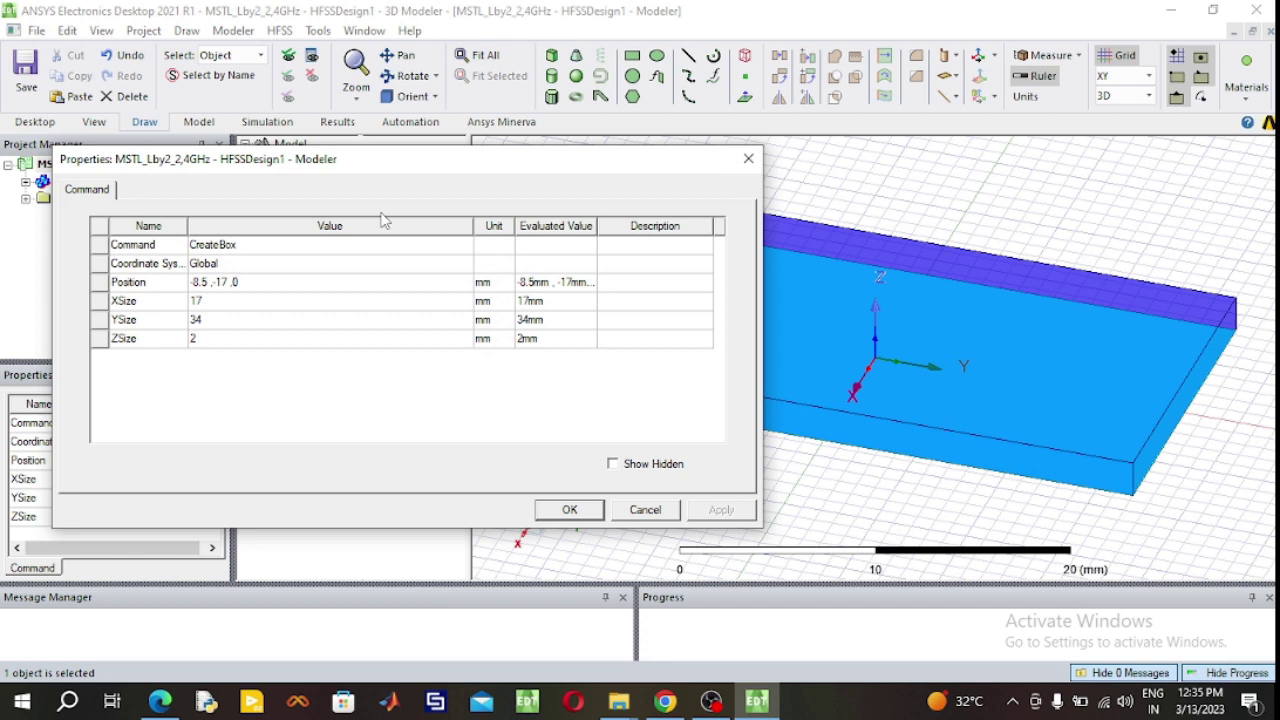
{"action": "left_click", "coordinate": [231, 339]}
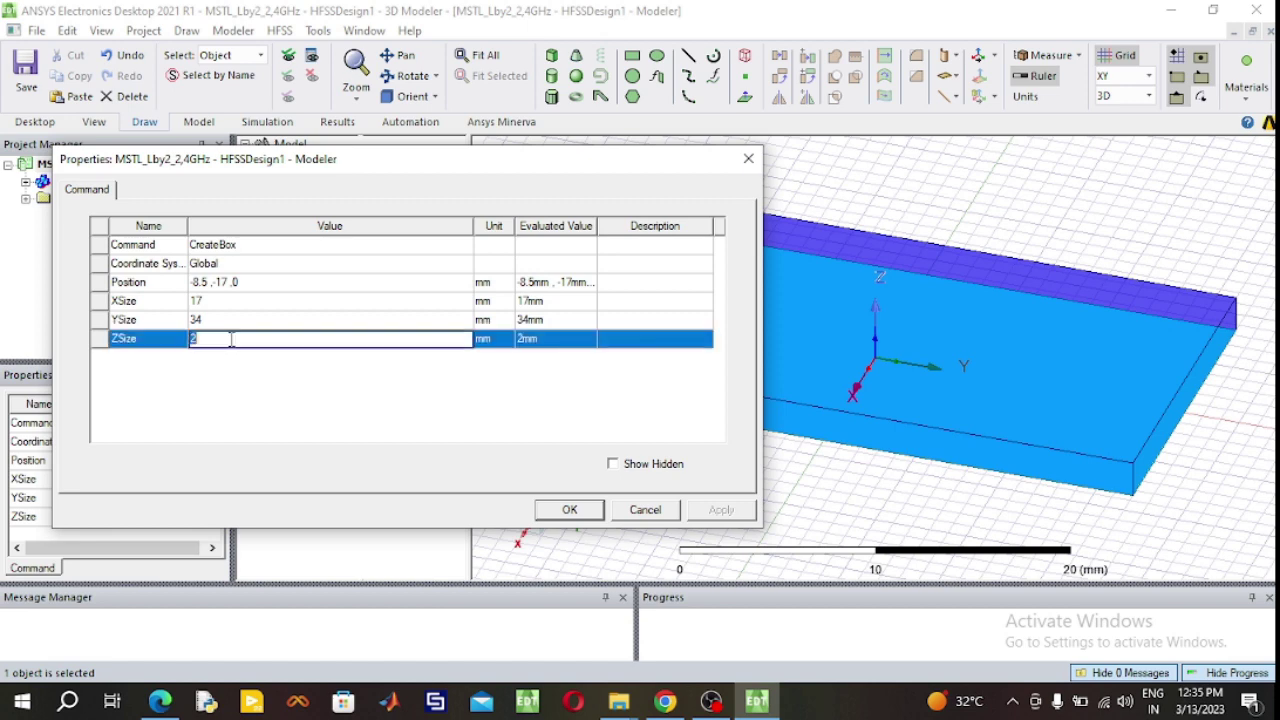
{"action": "type", "text": "34"}
{"action": "left_click", "coordinate": [216, 320]}
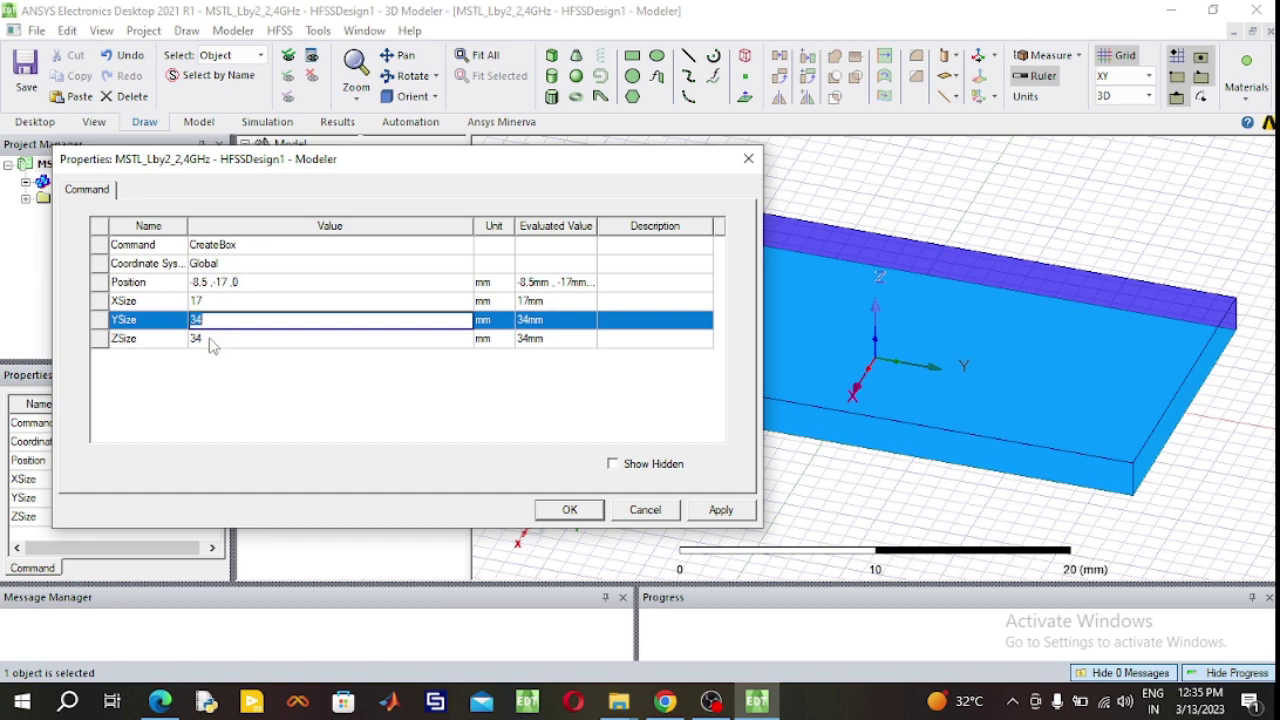
{"action": "left_click", "coordinate": [210, 339]}
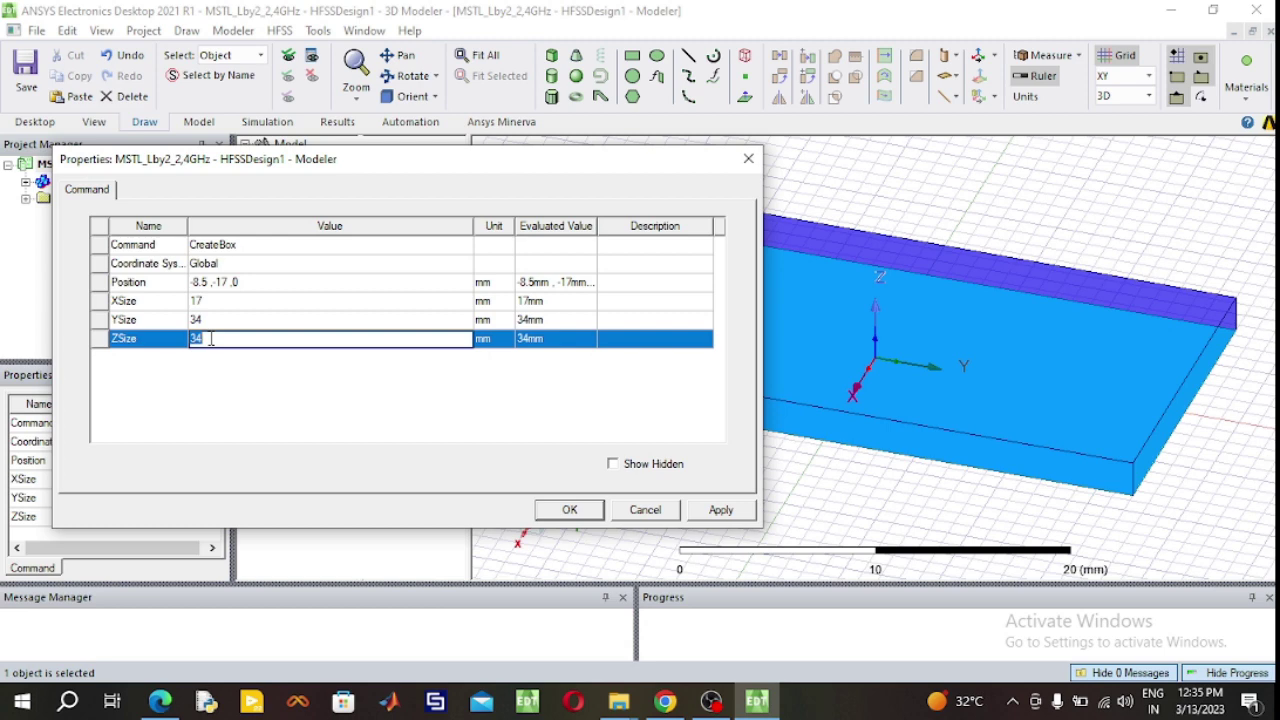
{"action": "type", "text": "1.6"}
{"action": "left_click", "coordinate": [248, 282]}
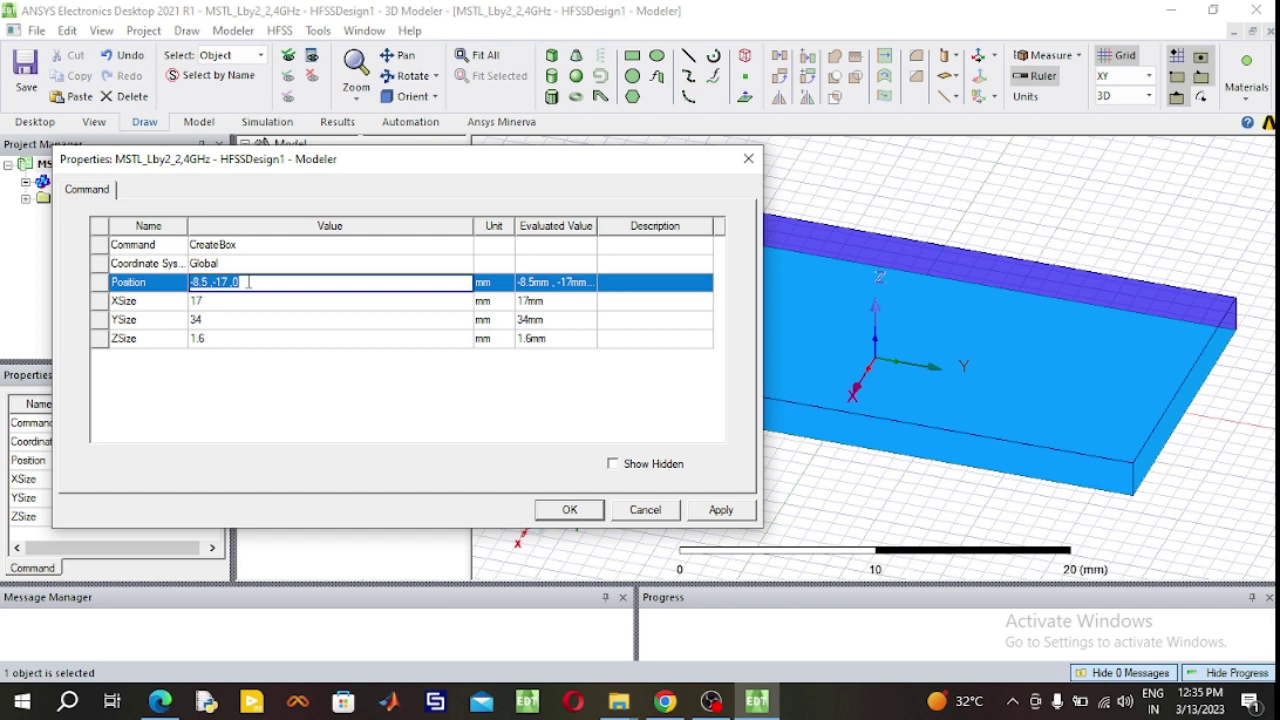
{"action": "left_click", "coordinate": [274, 282]}
{"action": "left_click", "coordinate": [568, 509]}
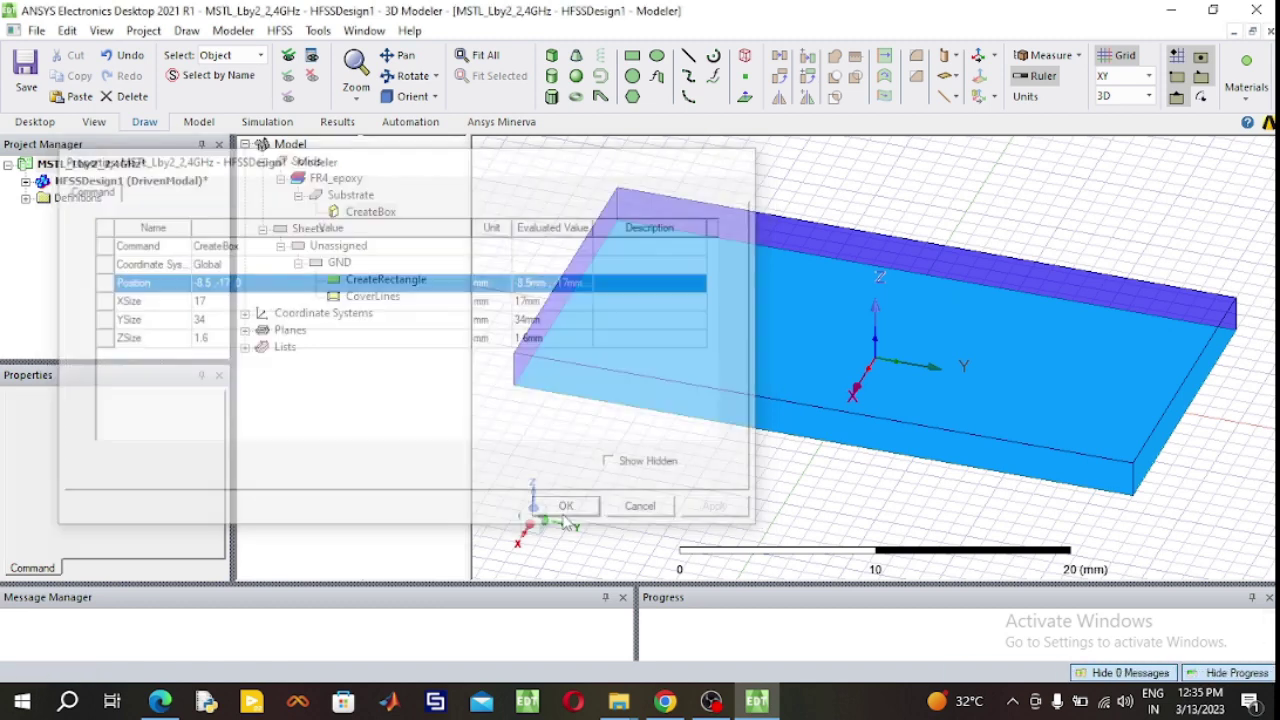
{"action": "left_click", "coordinate": [515, 312]}
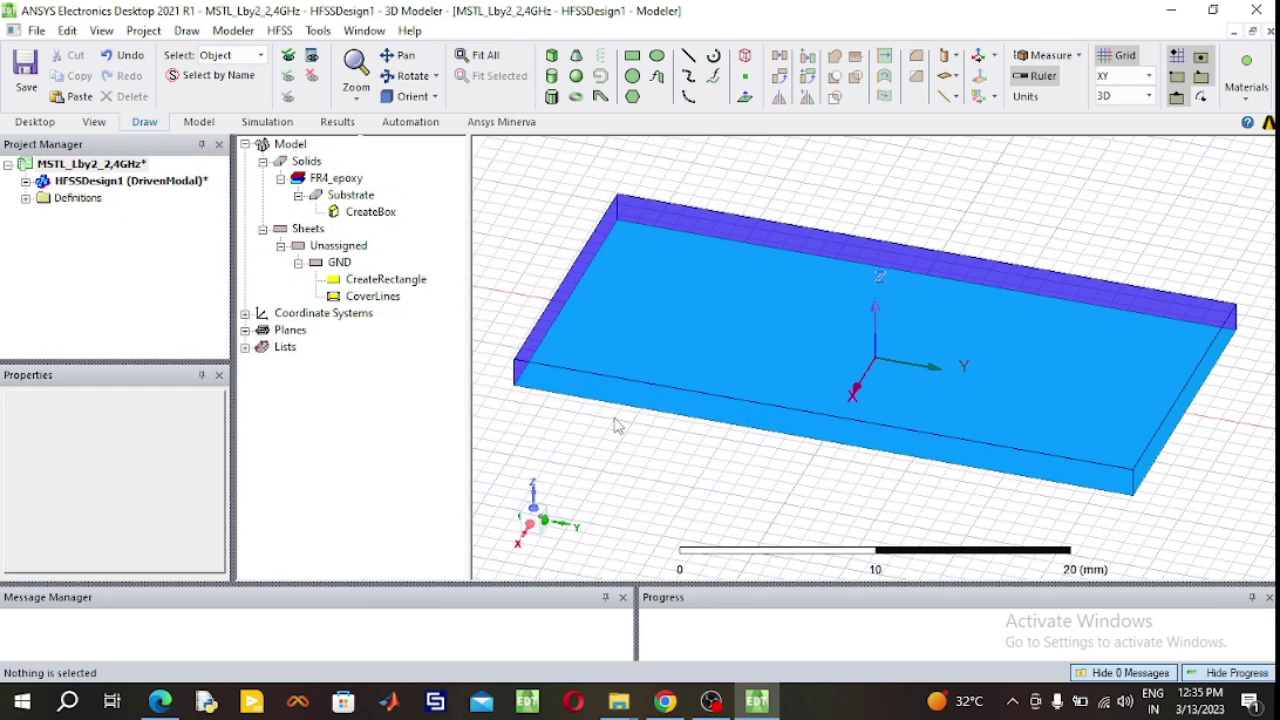
Draw a rectangle about 4 mm by 33 mm on the XY plane, lengthwise along Y, starting at -3, -17, 0 mm.
{"action": "left_click", "coordinate": [410, 76]}
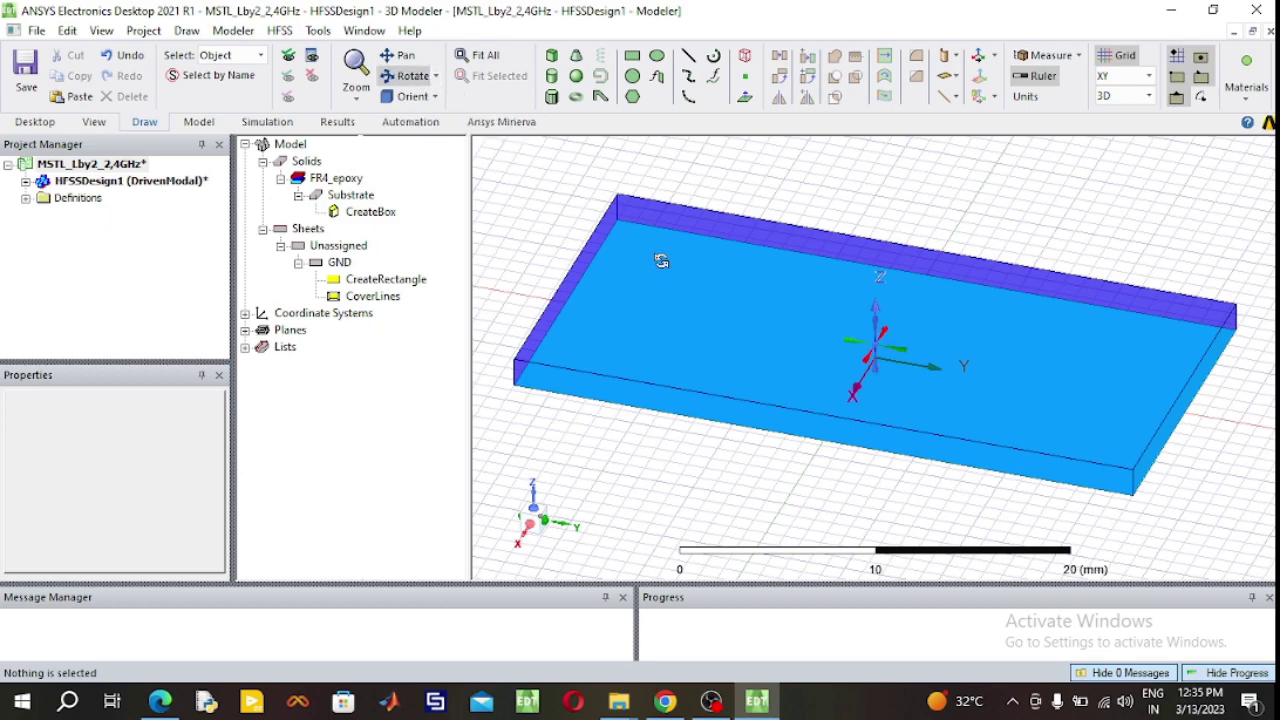
{"action": "left_click_drag", "start_coordinate": [661, 260], "coordinate": [659, 291]}
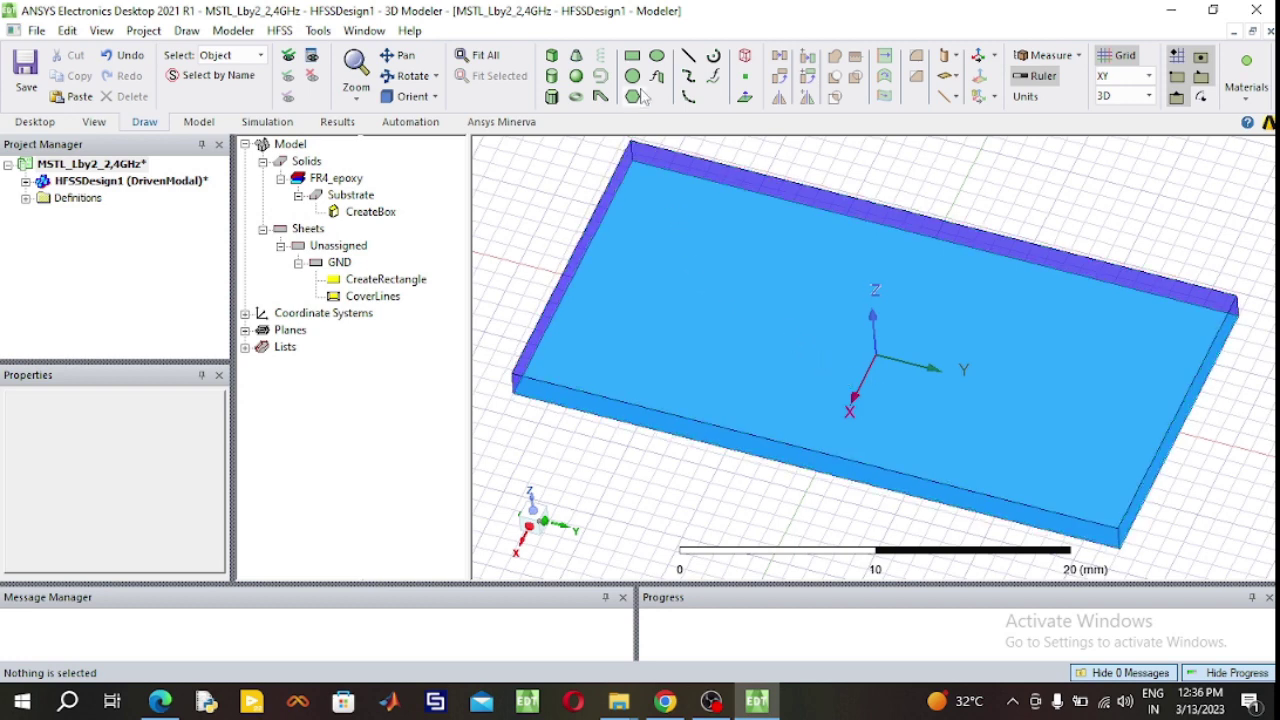
{"action": "left_click", "coordinate": [632, 55]}
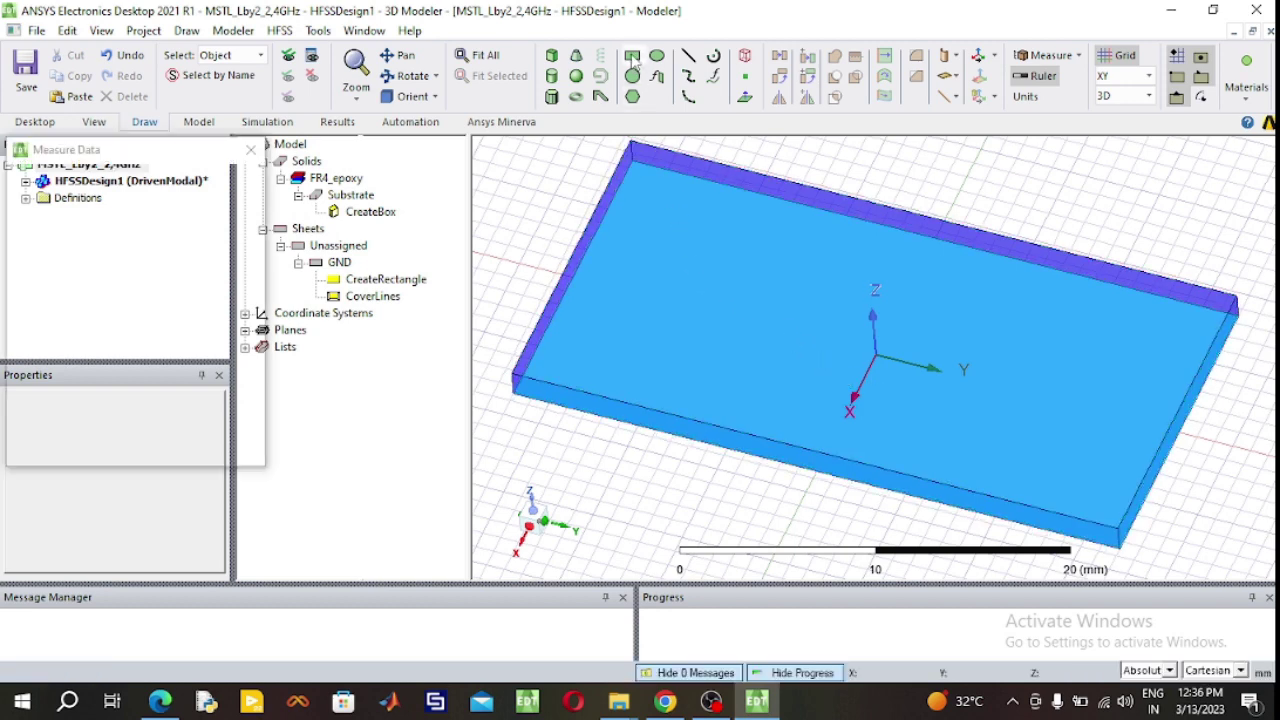
{"action": "left_click", "coordinate": [591, 239]}
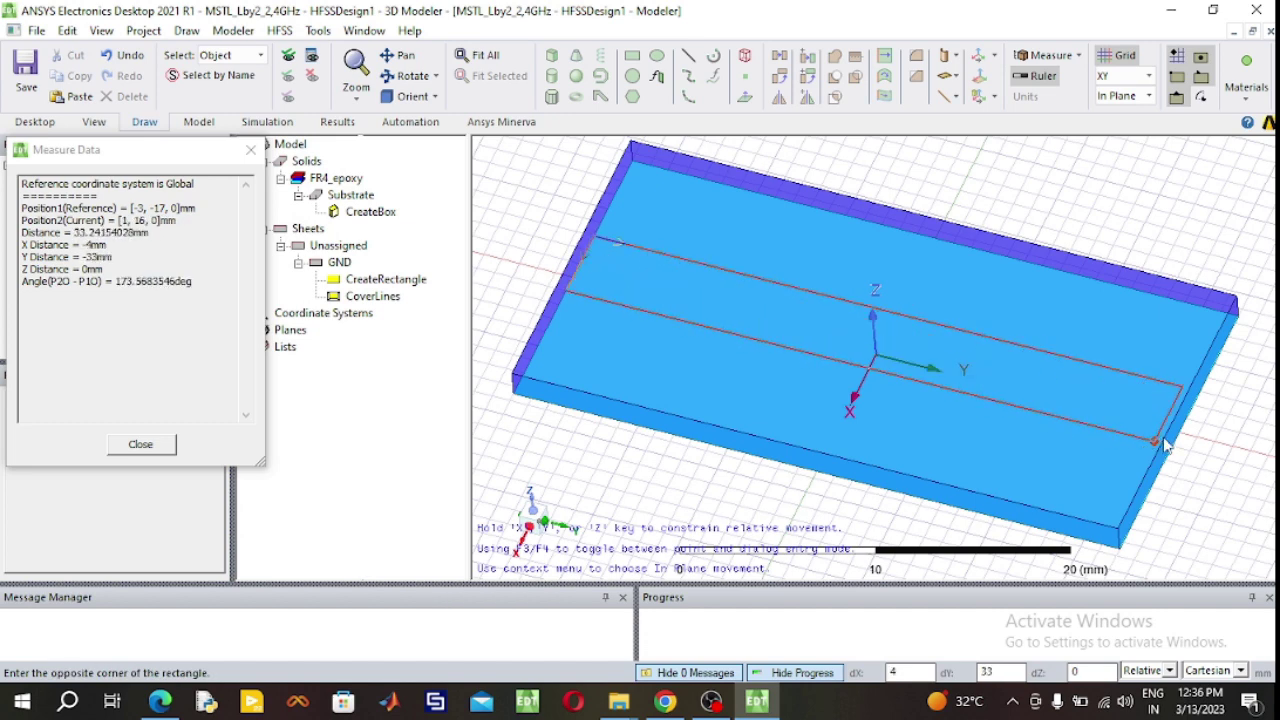
{"action": "left_click", "coordinate": [1163, 443]}
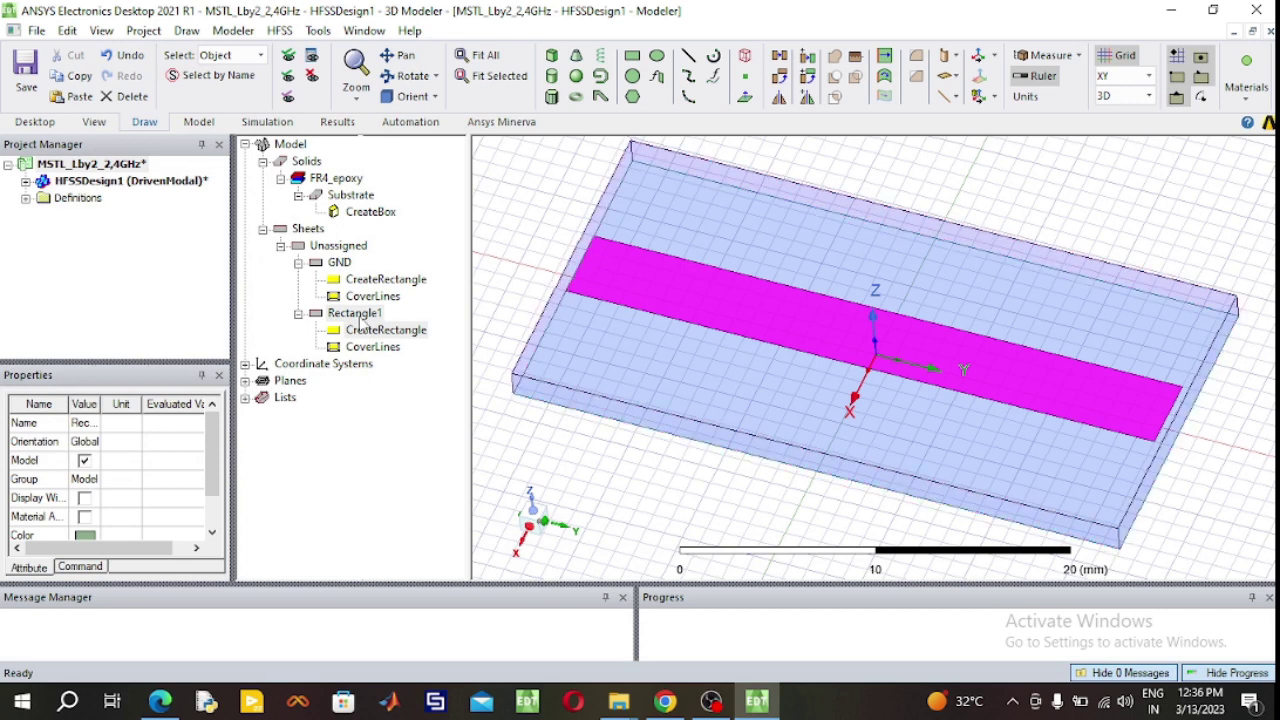
Rename the new rectangle sheet as MSTL and set its color to yellow.
{"action": "double_click", "coordinate": [355, 313]}
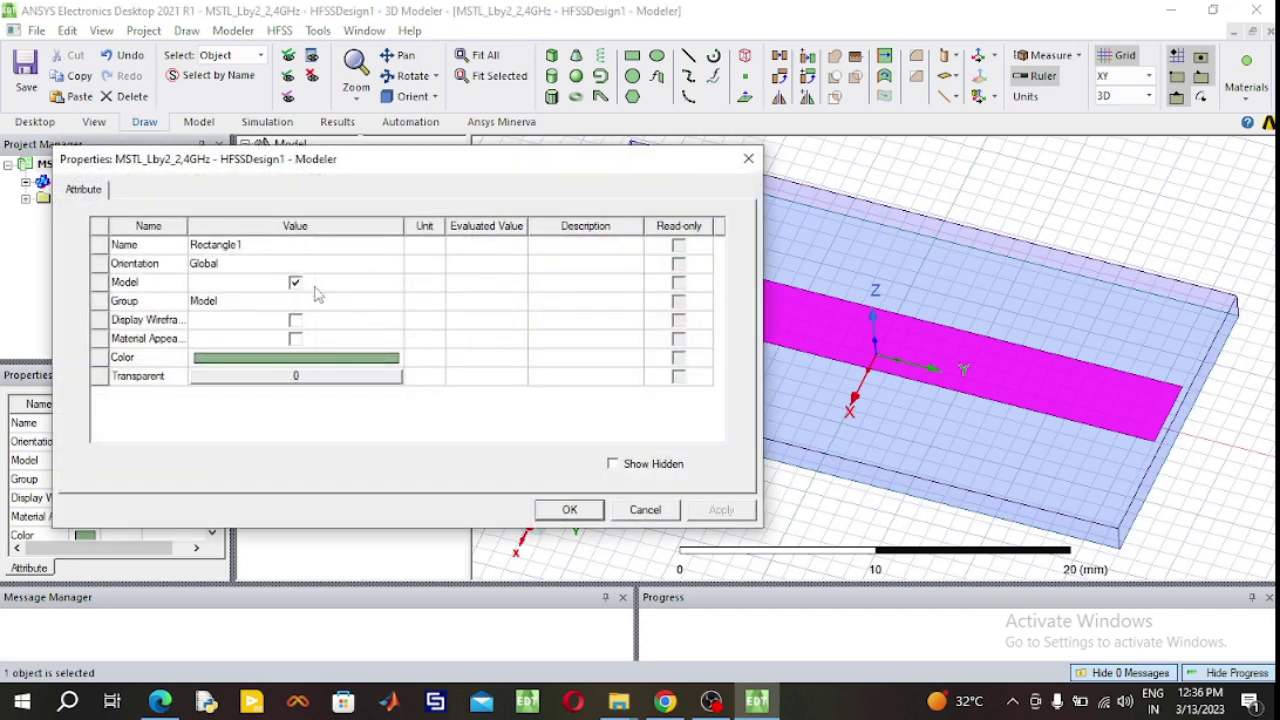
{"action": "left_click", "coordinate": [283, 244]}
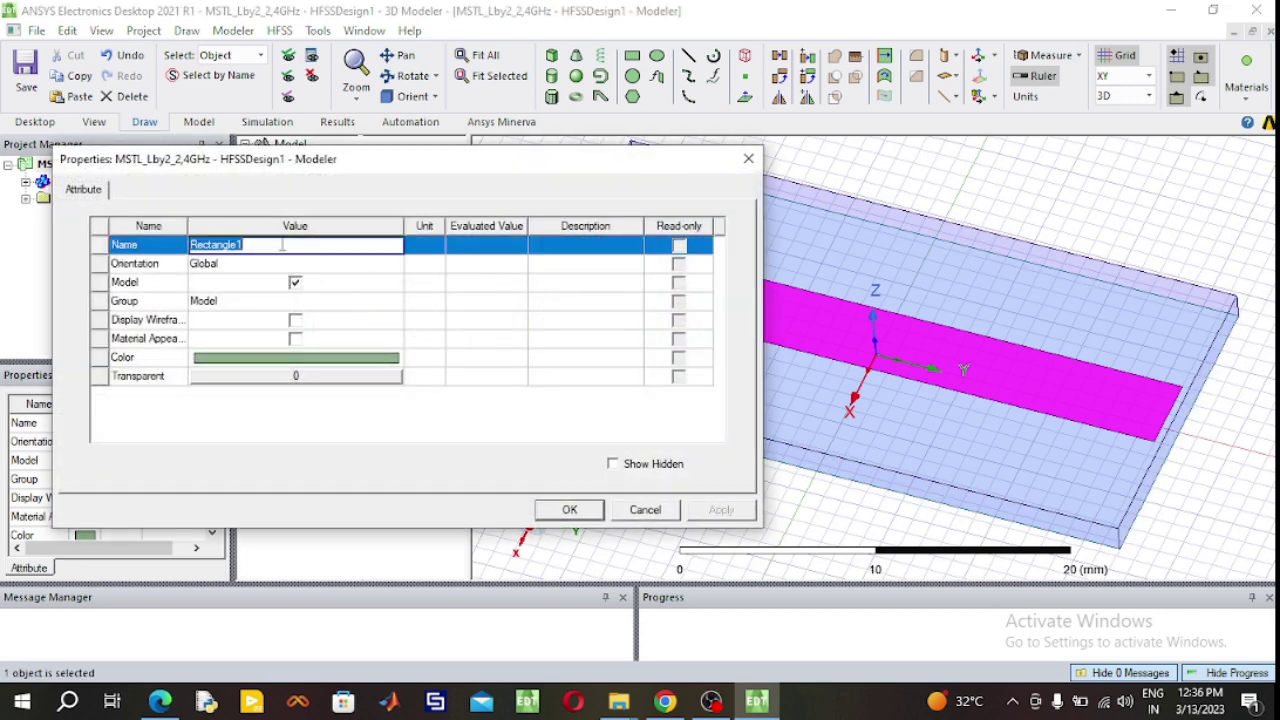
{"action": "type", "text": "MSTL"}
{"action": "left_click", "coordinate": [322, 358]}
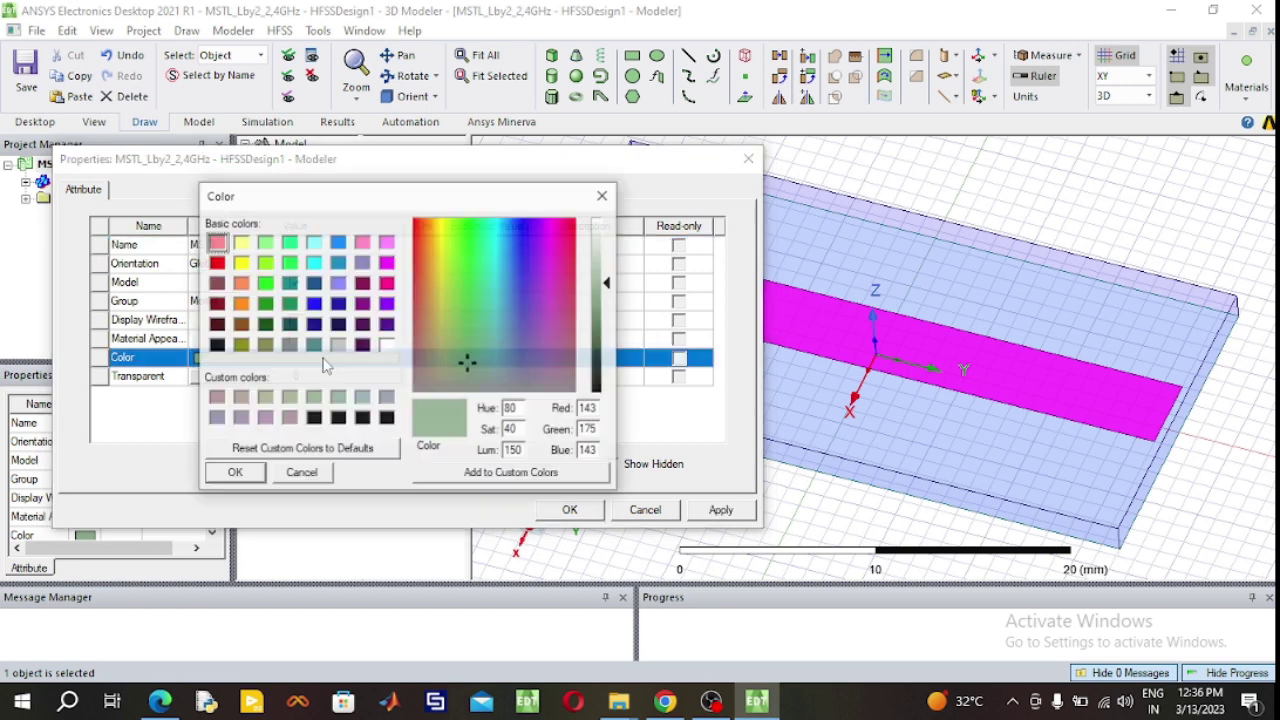
{"action": "left_click", "coordinate": [241, 263]}
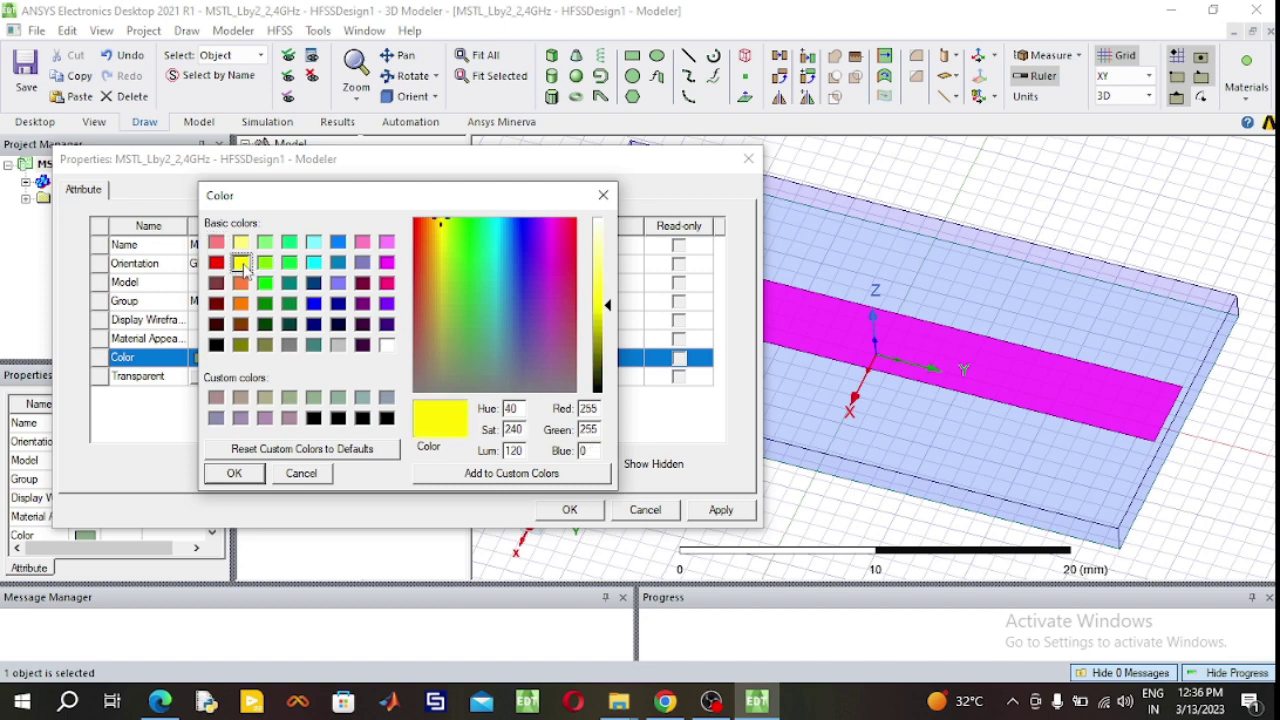
{"action": "left_click", "coordinate": [234, 473]}
{"action": "left_click", "coordinate": [569, 510]}
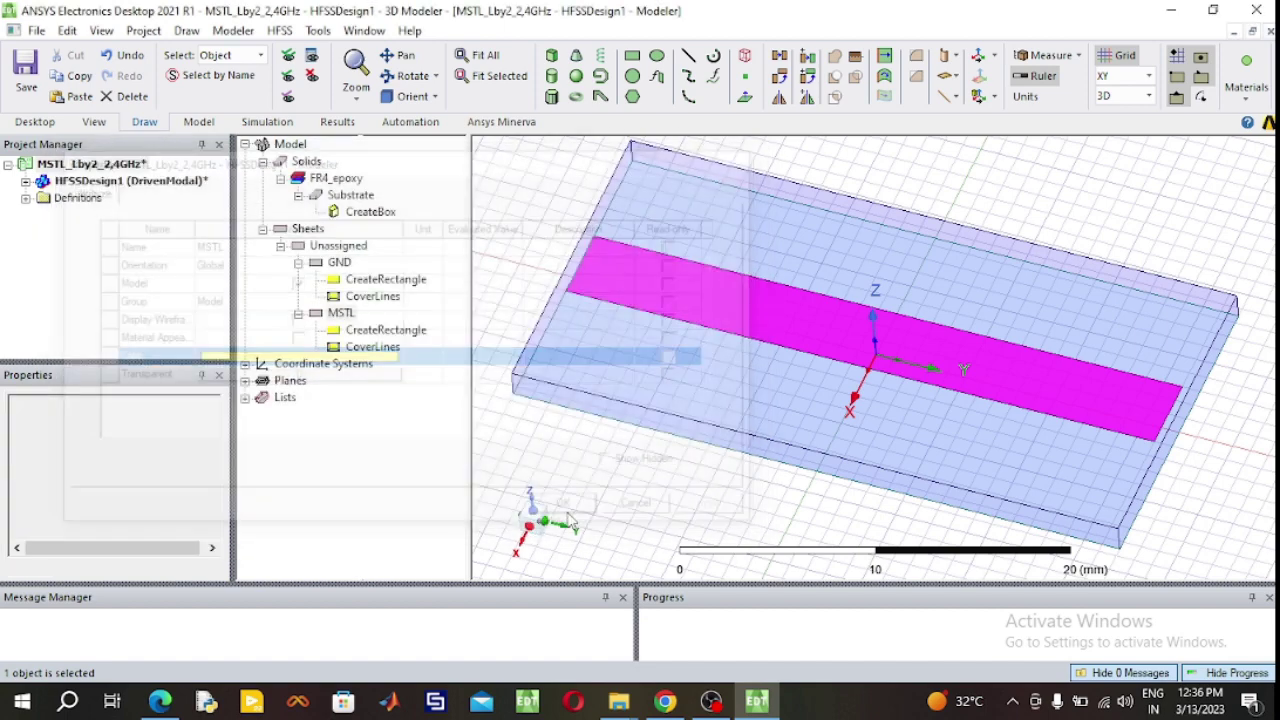
Set the MSTL rectangle's Y size to 34 mm and X size to 3 mm, checking the line width in the microstrip calculator.
{"action": "double_click", "coordinate": [386, 330]}
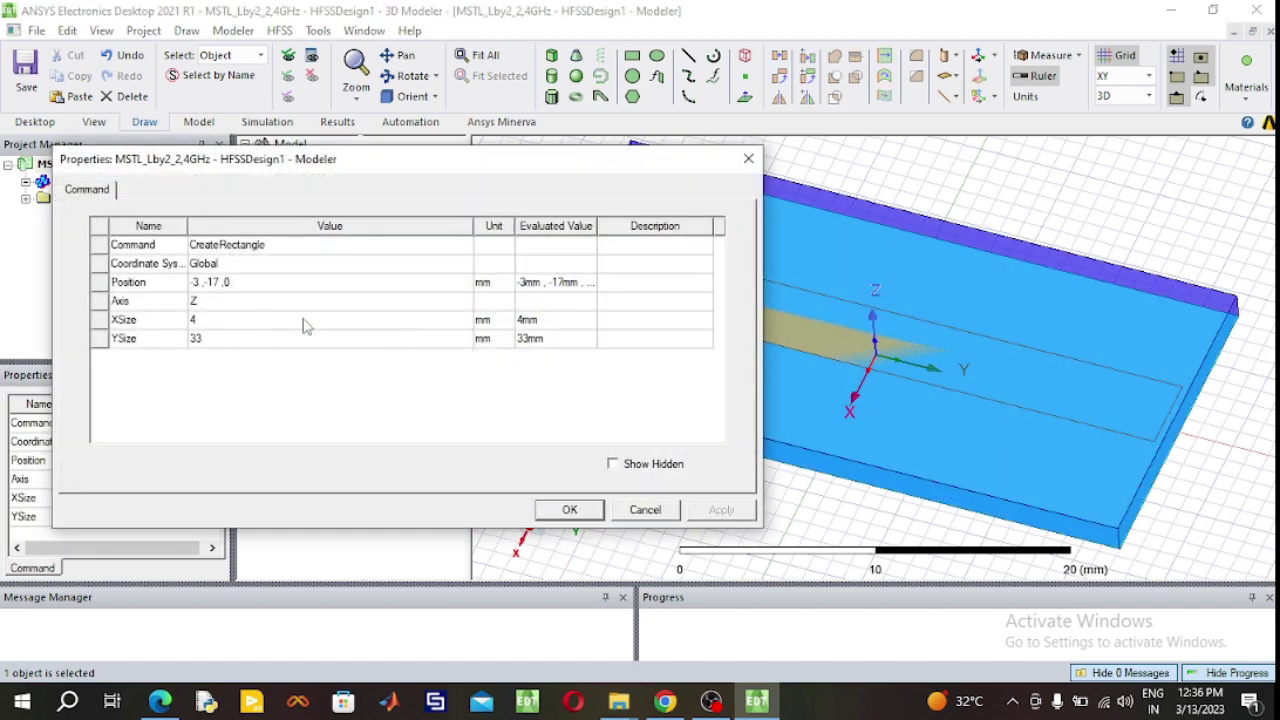
{"action": "left_click", "coordinate": [236, 341]}
{"action": "type", "text": "34"}
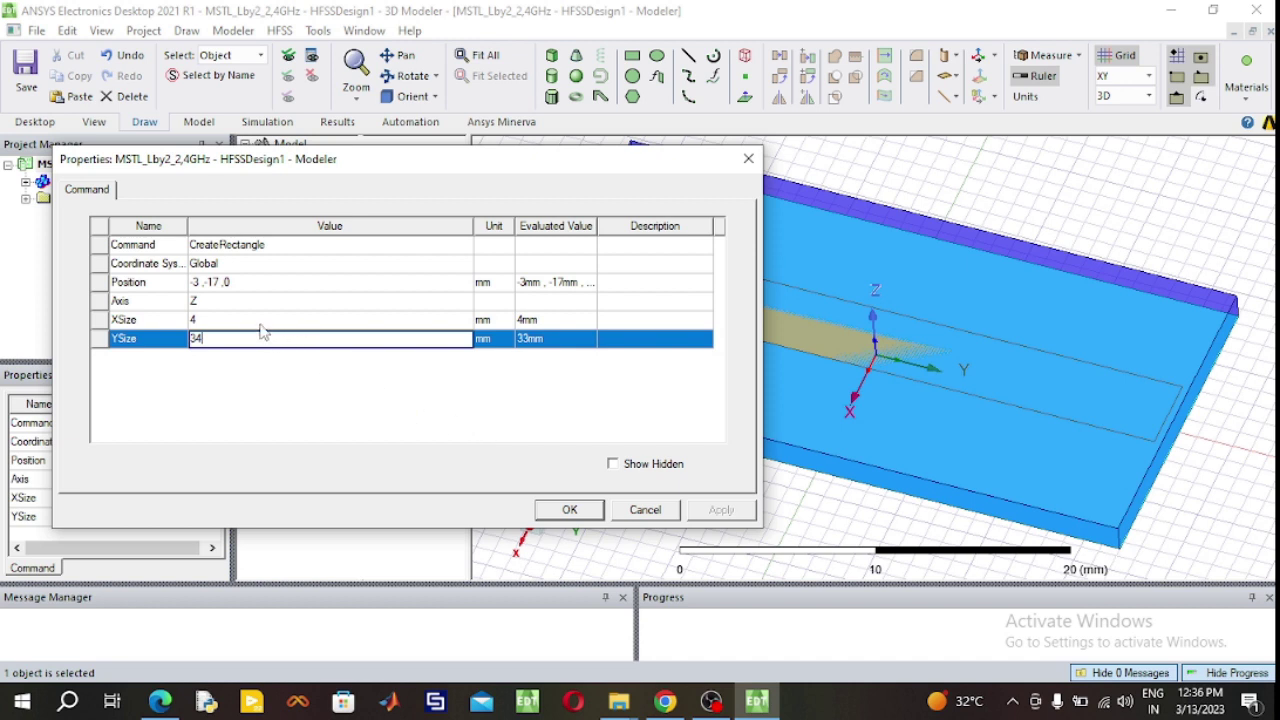
{"action": "left_click", "coordinate": [665, 701]}
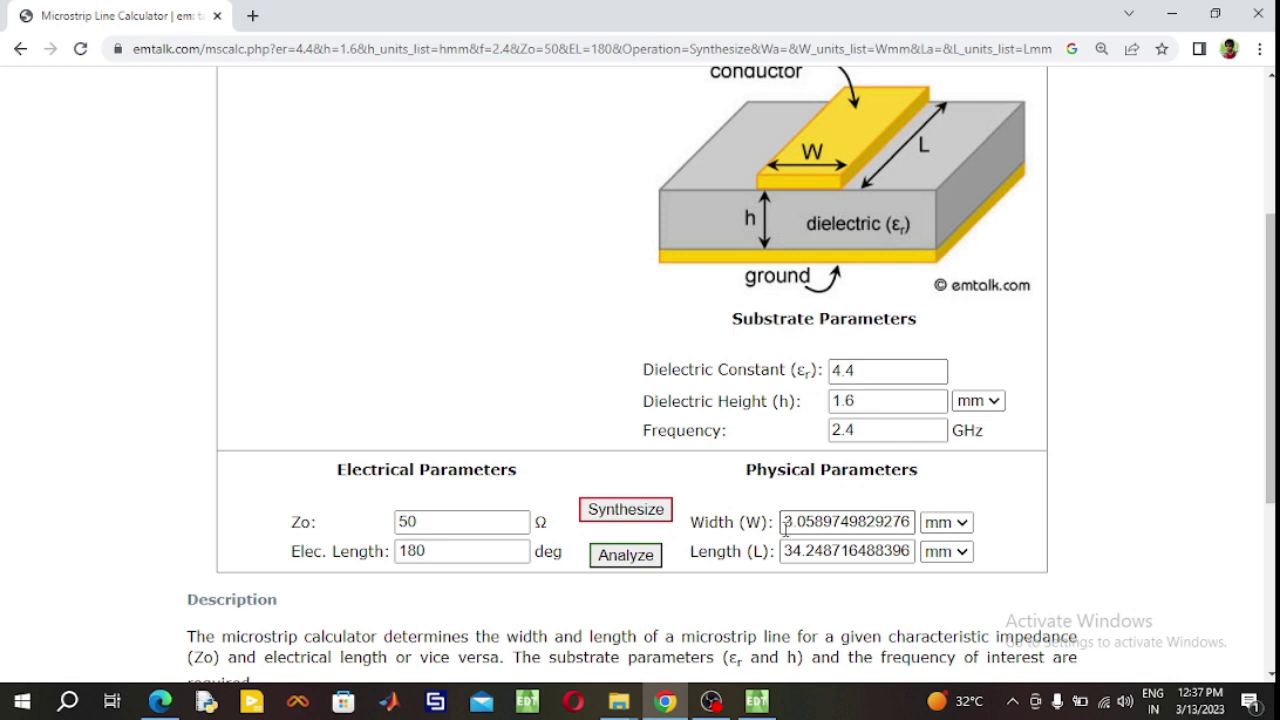
{"action": "left_click", "coordinate": [759, 703]}
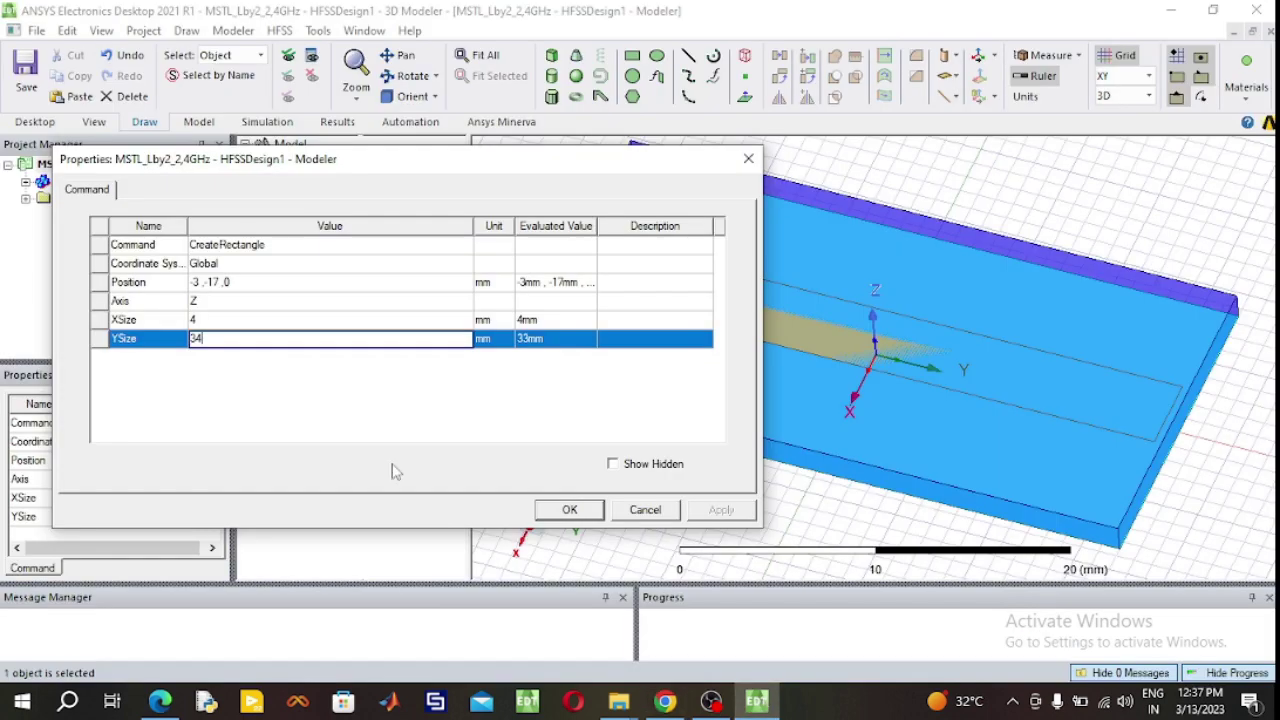
{"action": "left_click", "coordinate": [251, 318]}
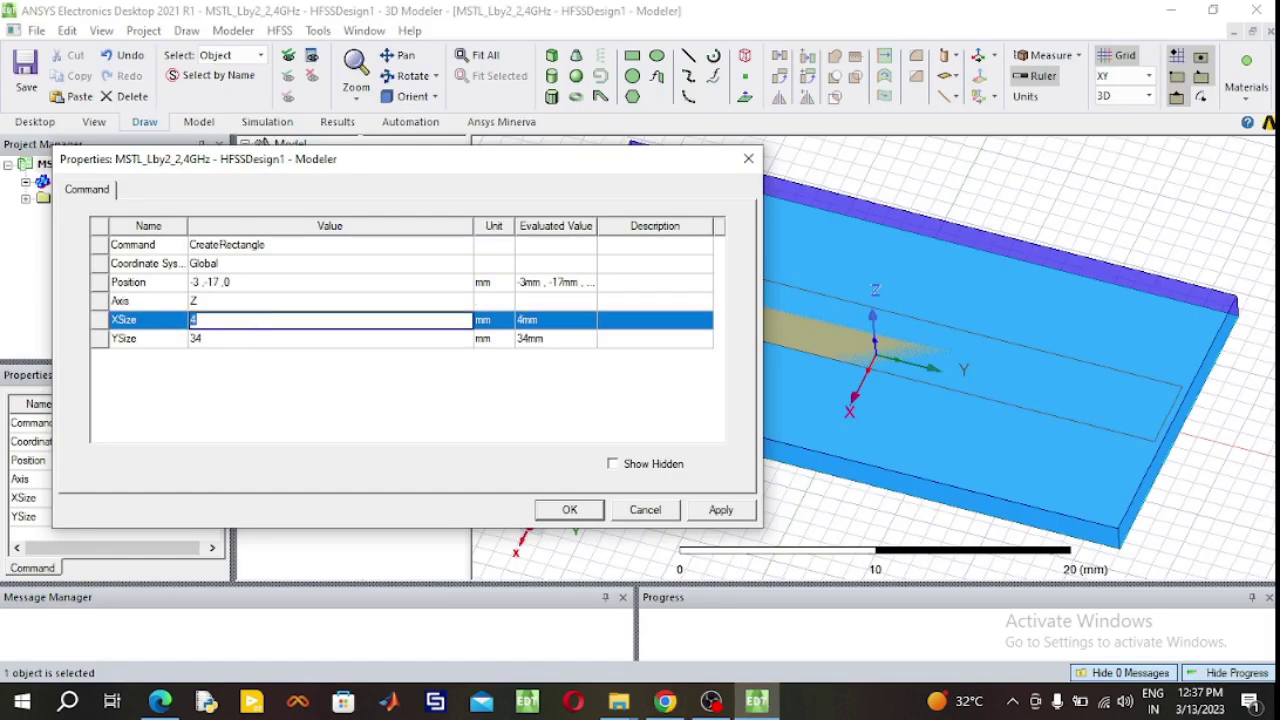
{"action": "key", "text": "BackSpace"}
{"action": "type", "text": "3"}
Set the MSTL rectangle's position to -1.5, 17, 1.6 mm and apply the dimensions.
{"action": "left_click", "coordinate": [257, 282]}
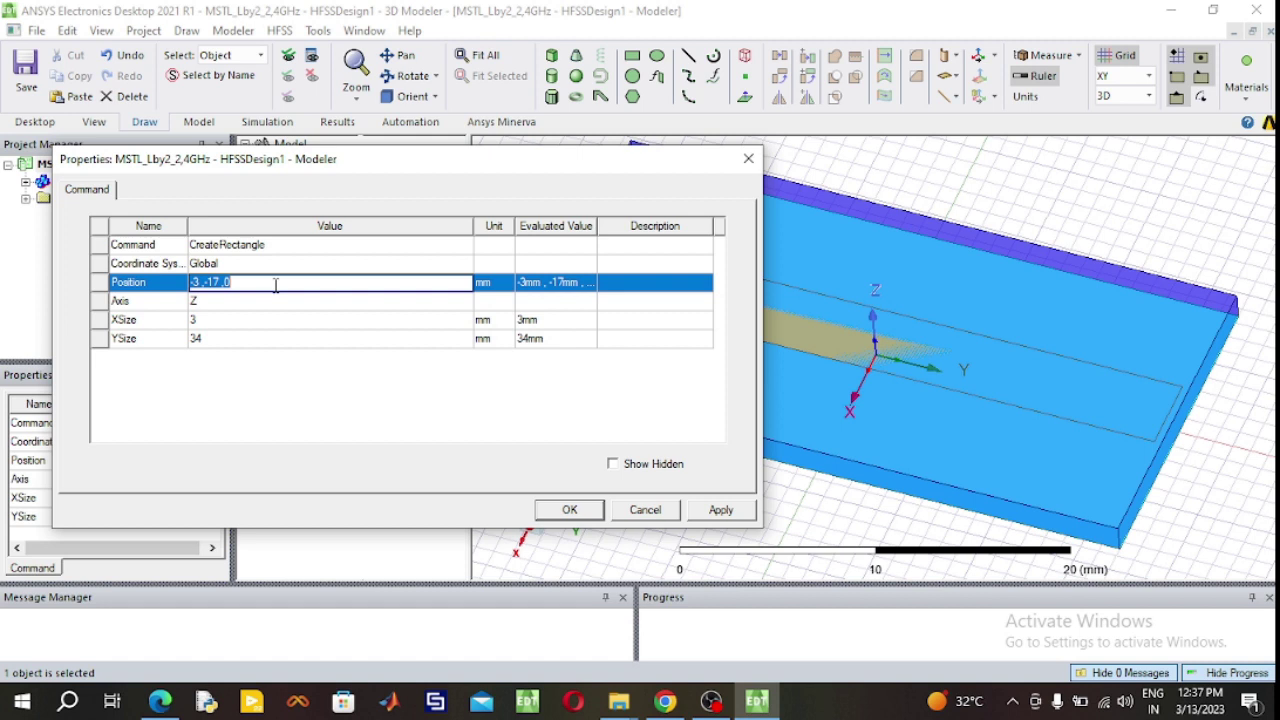
{"action": "type", "text": "-1.5,"}
{"action": "type", "text": "-17,"}
{"action": "type", "text": "1.6"}
{"action": "left_click", "coordinate": [568, 510]}
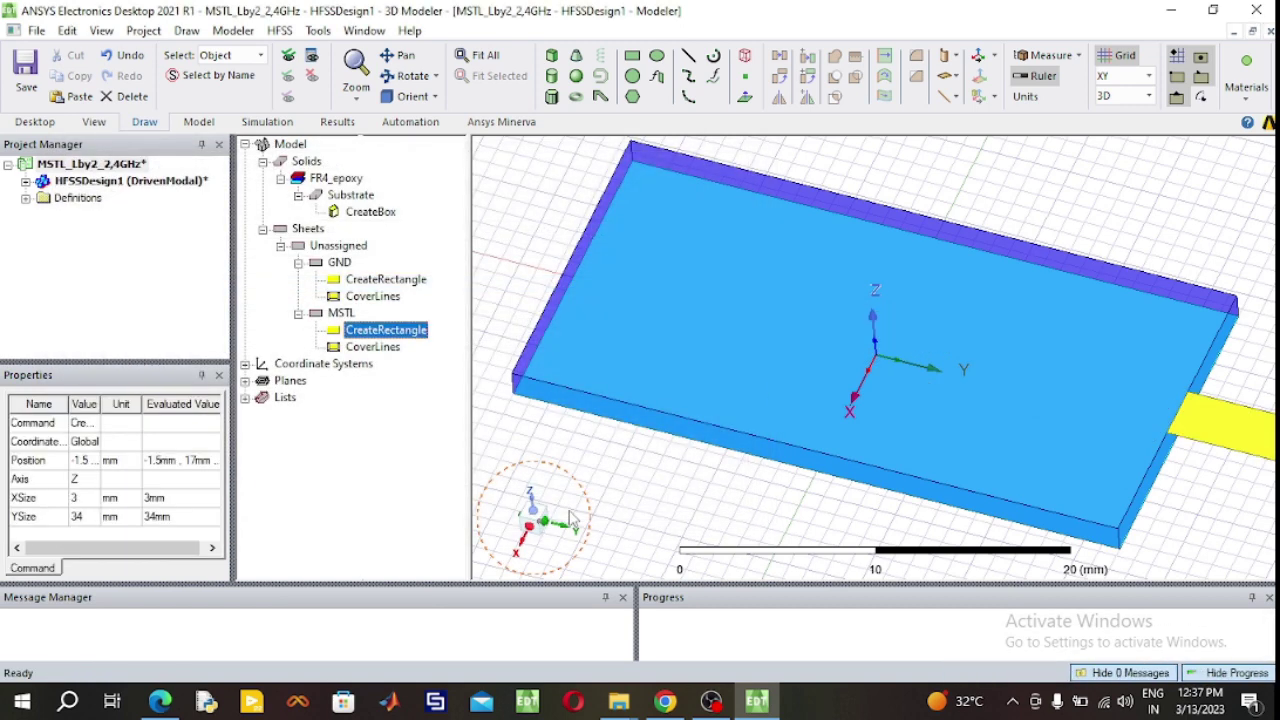
Set the MSTL rectangle's Y size to -34 mm so the line extends back across the substrate.
{"action": "double_click", "coordinate": [376, 331]}
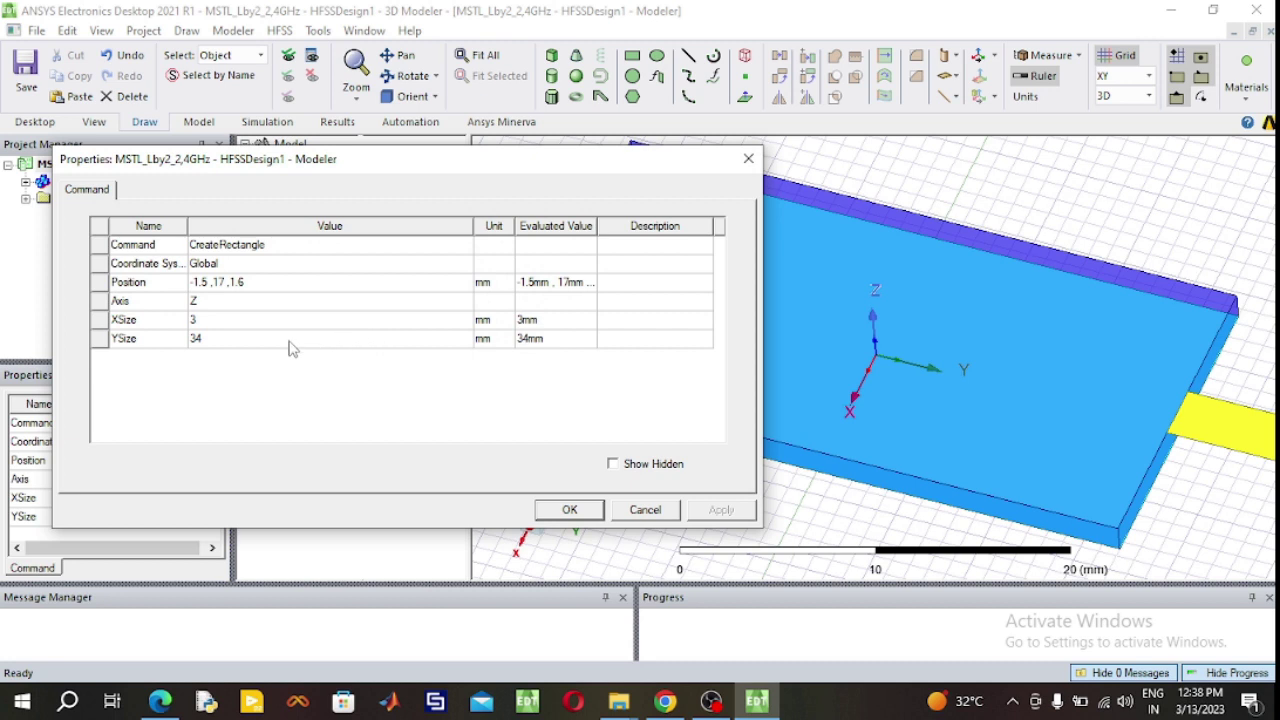
{"action": "left_click", "coordinate": [193, 340]}
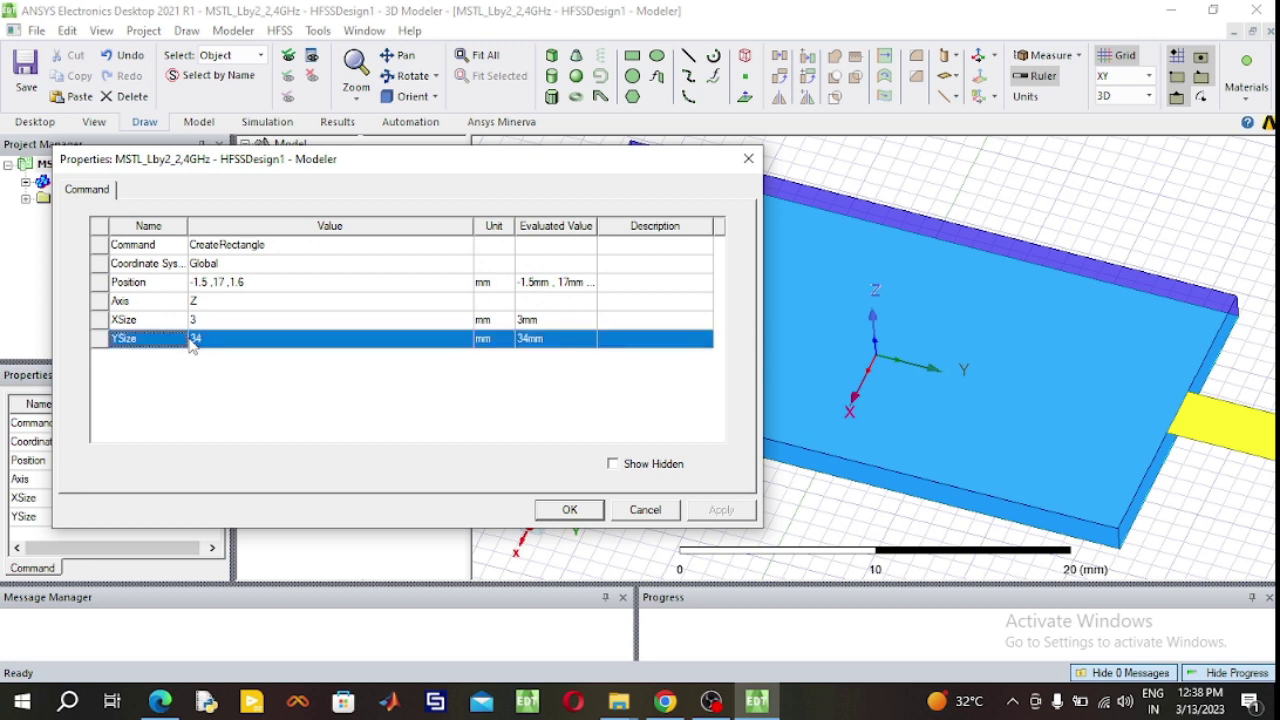
{"action": "left_click", "coordinate": [195, 339]}
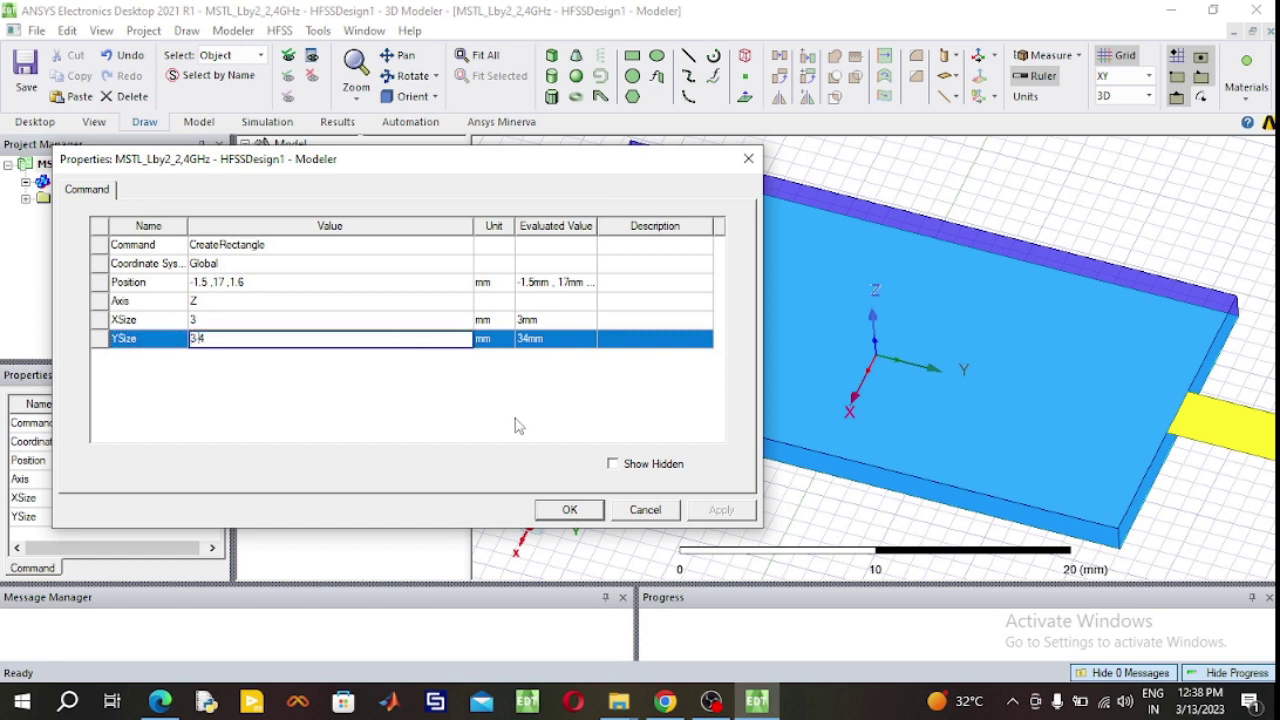
{"action": "key", "text": "Left"}
{"action": "type", "text": "-"}
{"action": "left_click", "coordinate": [574, 510]}
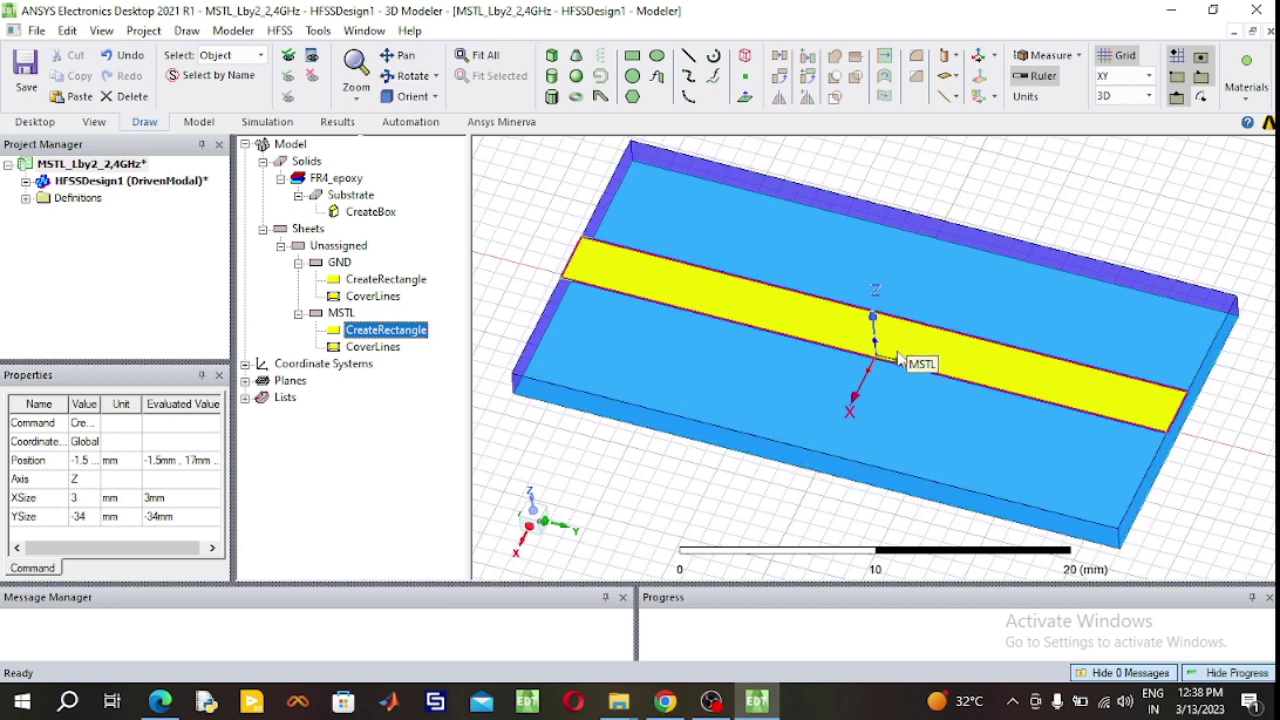
Assign a Perfect E boundary to the GND and MSTL sheets together, and show it among the design's boundaries.
{"action": "left_click", "coordinate": [410, 78]}
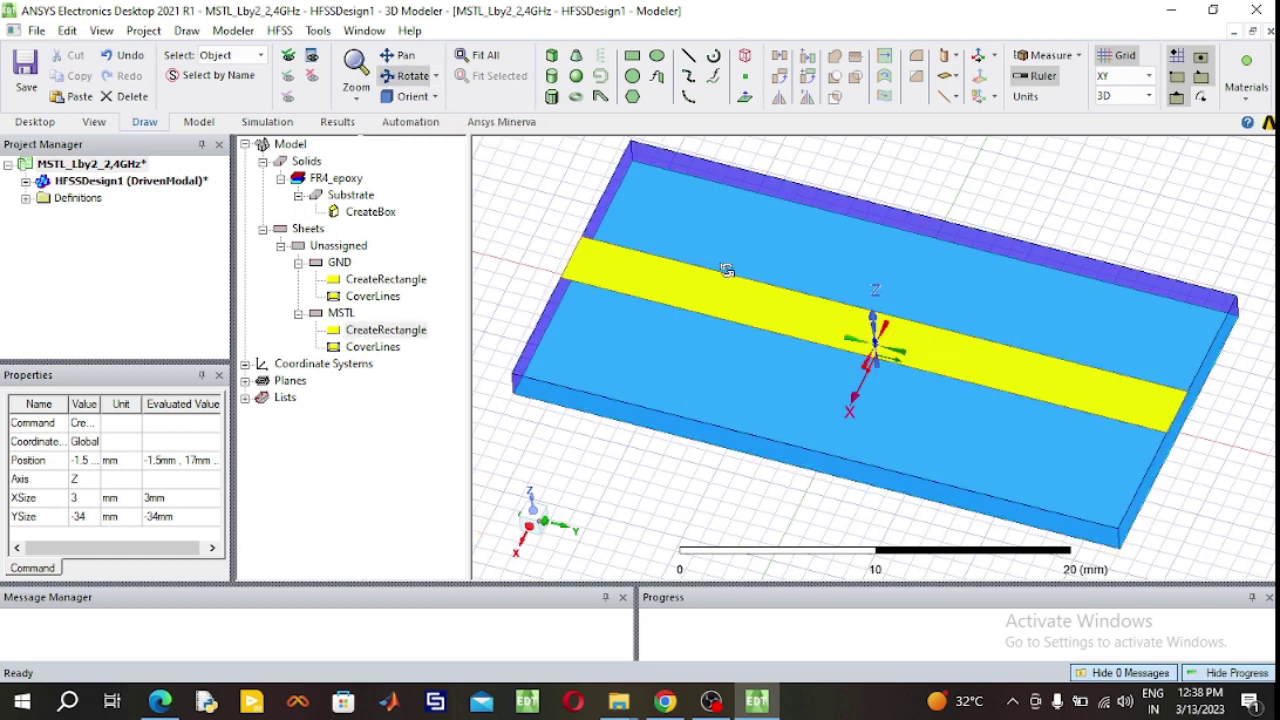
{"action": "left_click_drag", "start_coordinate": [727, 270], "coordinate": [763, 291]}
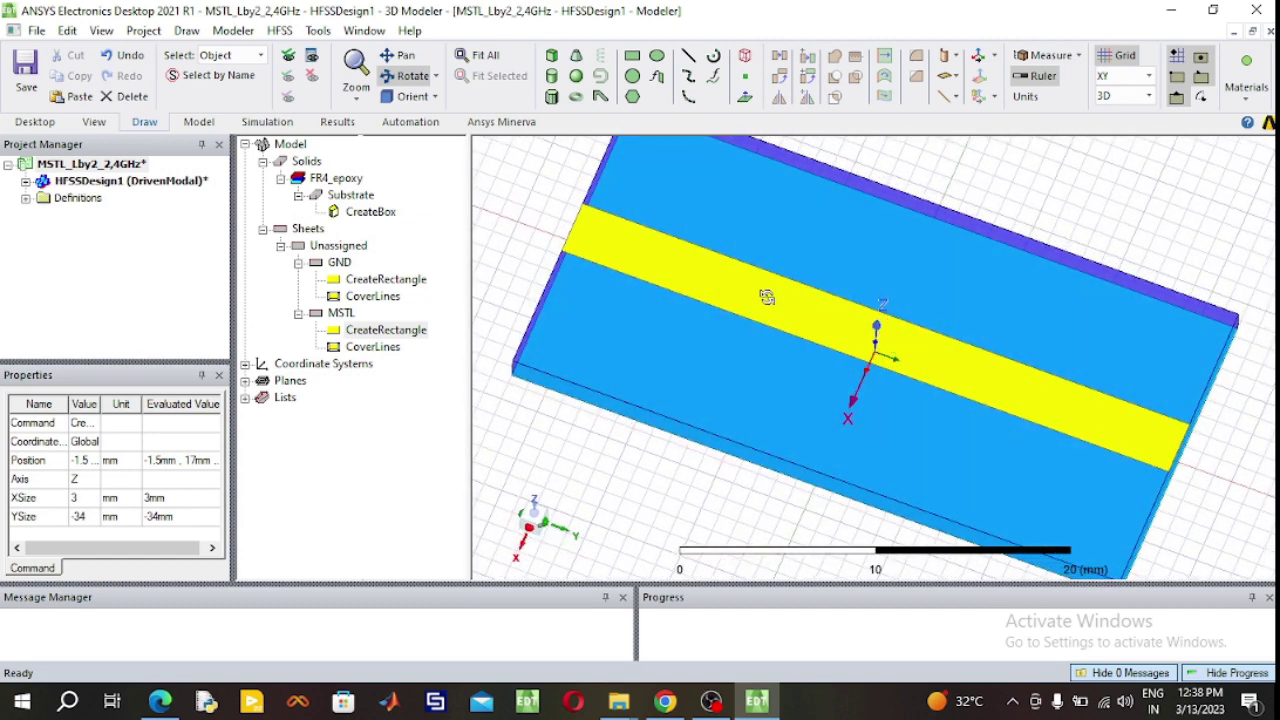
{"action": "left_click", "coordinate": [414, 78]}
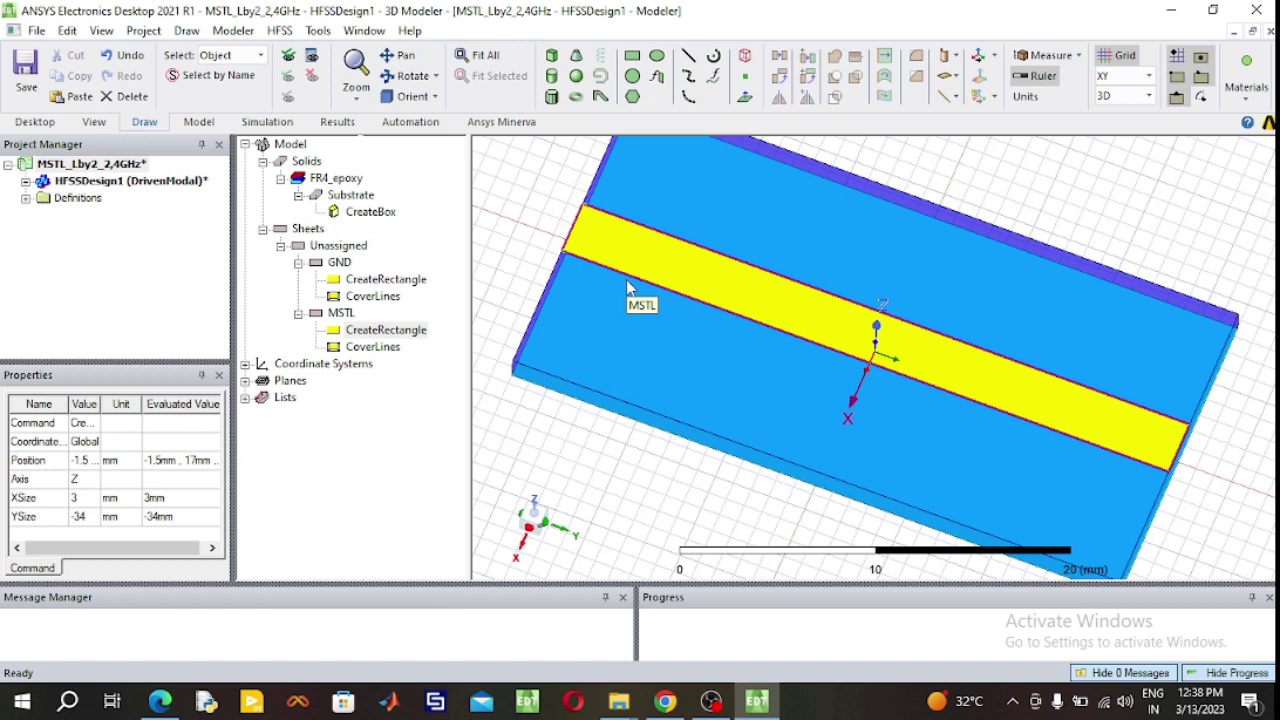
{"action": "left_click", "coordinate": [493, 293]}
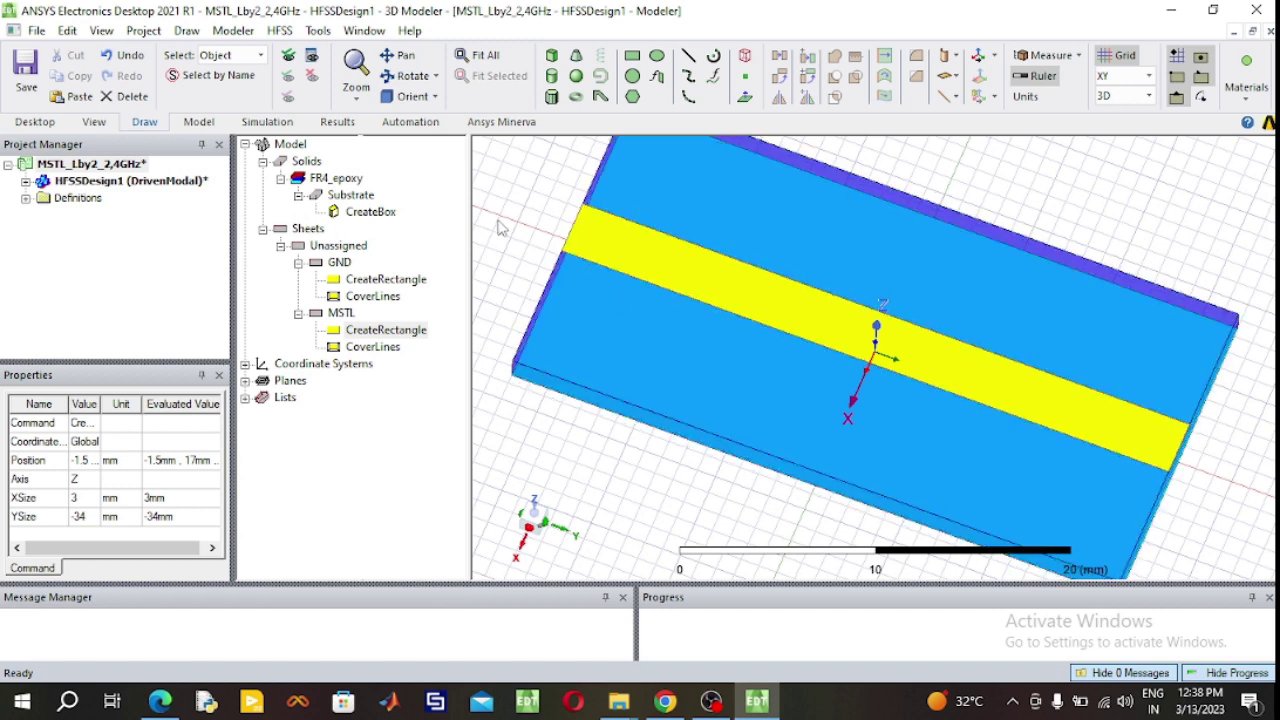
{"action": "left_click", "coordinate": [349, 264]}
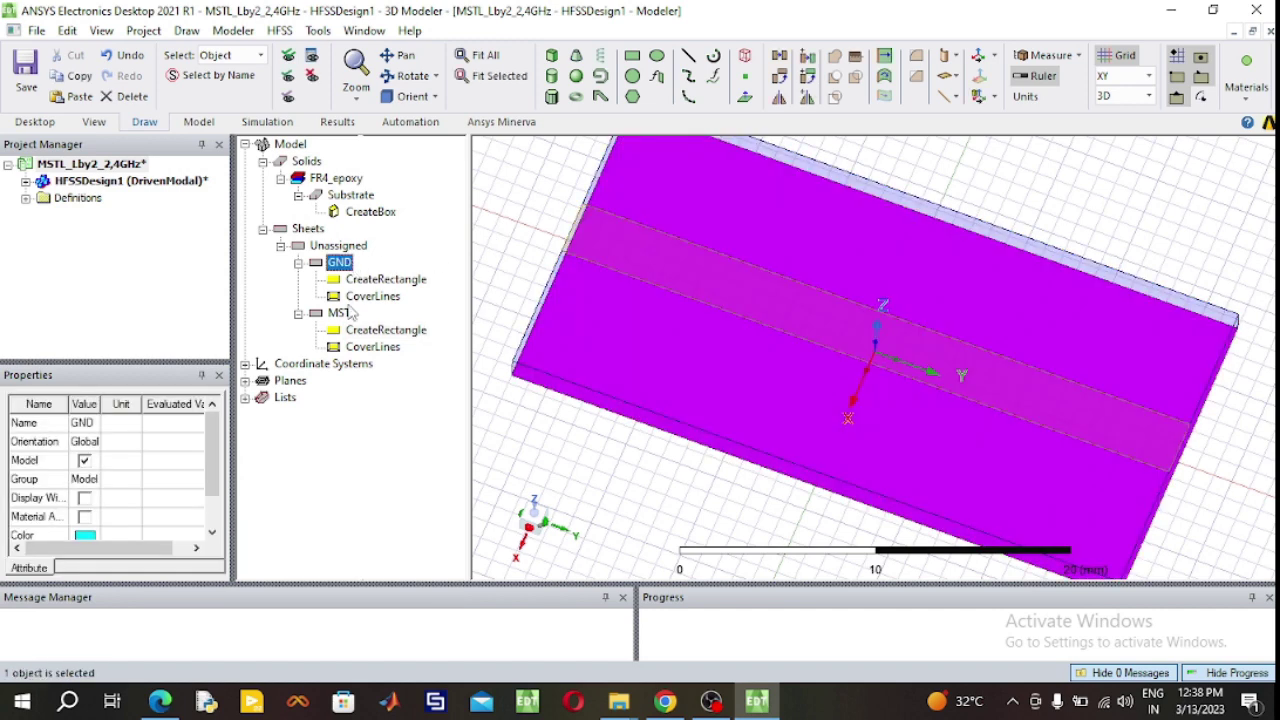
{"action": "left_click", "coordinate": [351, 314]}
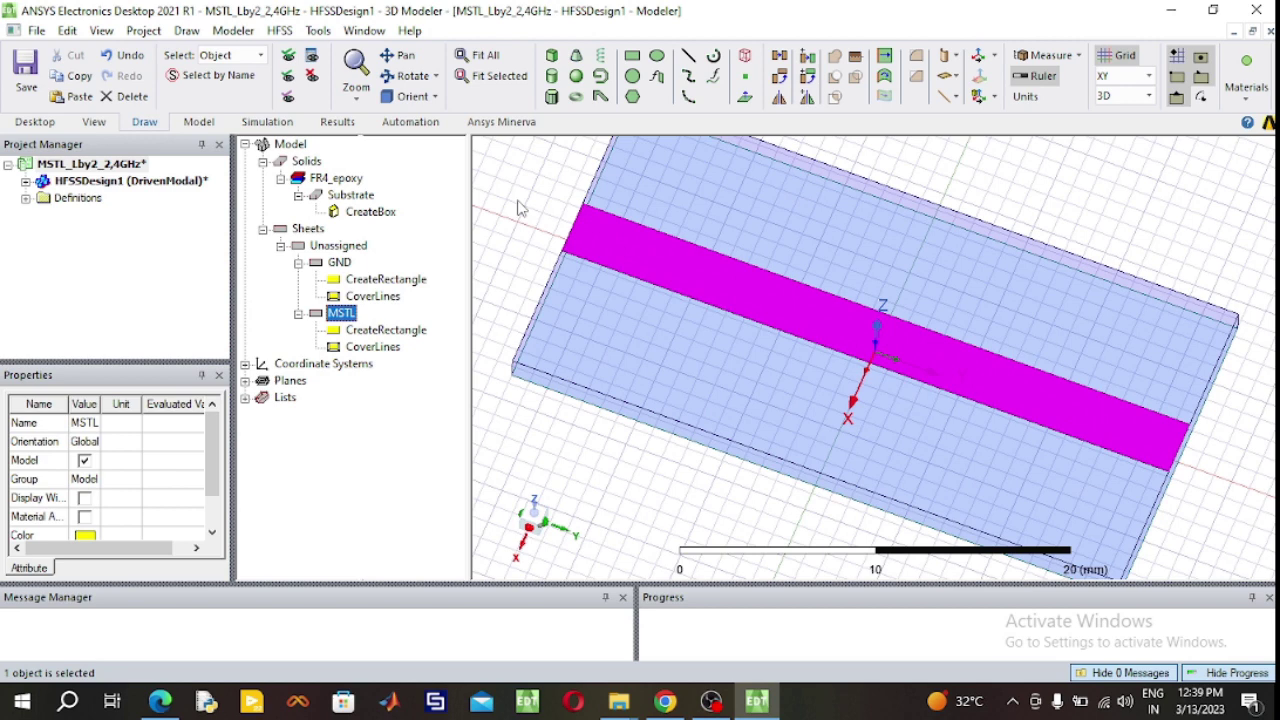
{"action": "left_click", "coordinate": [340, 262]}
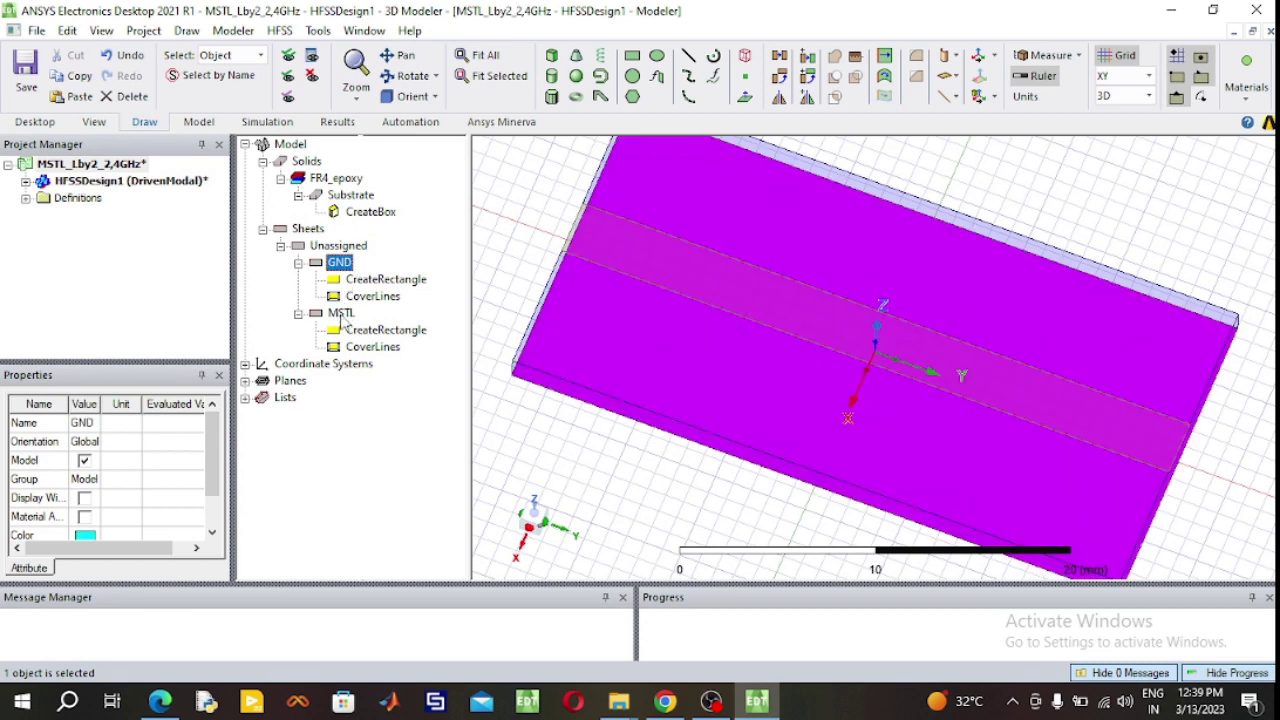
{"action": "left_click", "coordinate": [343, 314], "text": "ctrl"}
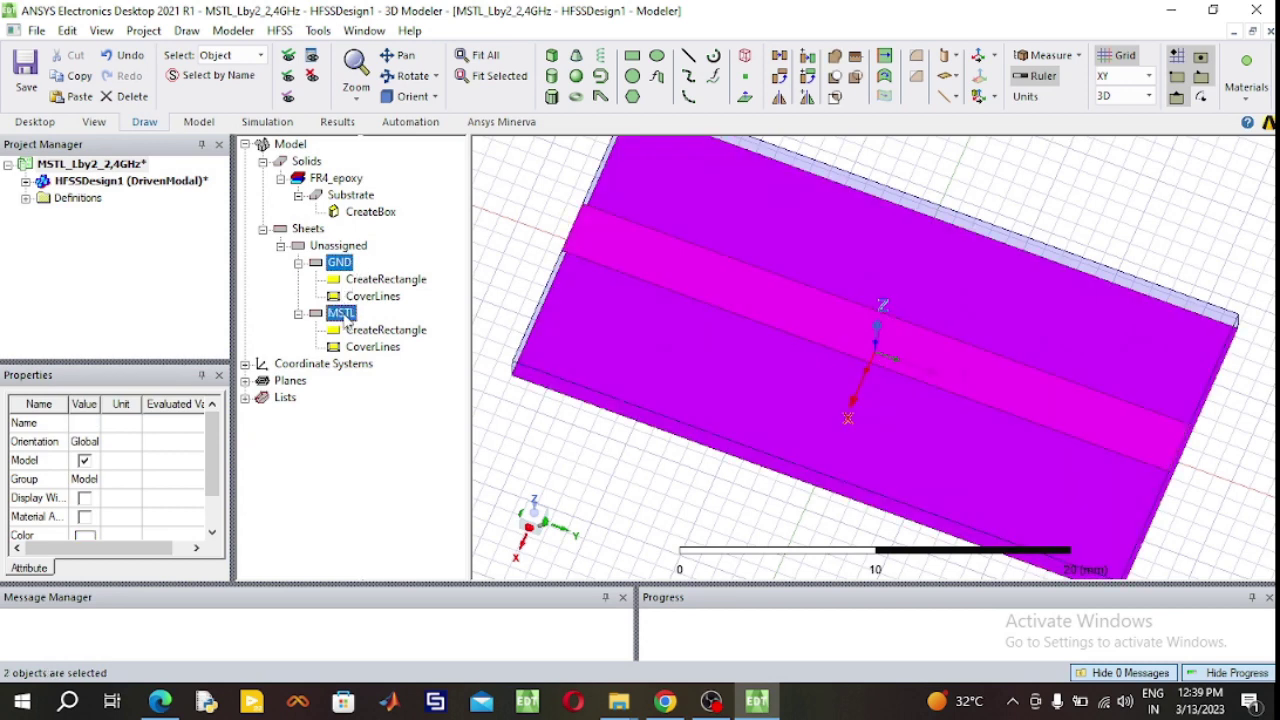
{"action": "right_click", "coordinate": [346, 316]}
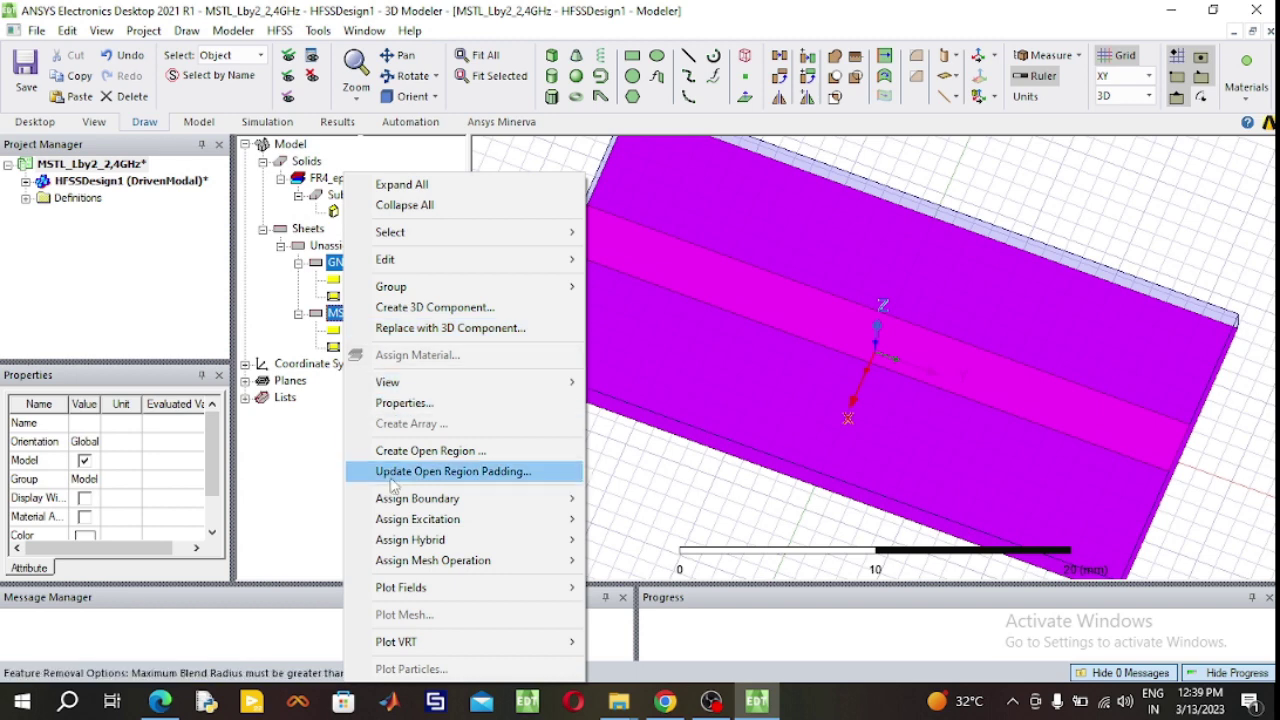
{"action": "mouse_move", "coordinate": [400, 500]}
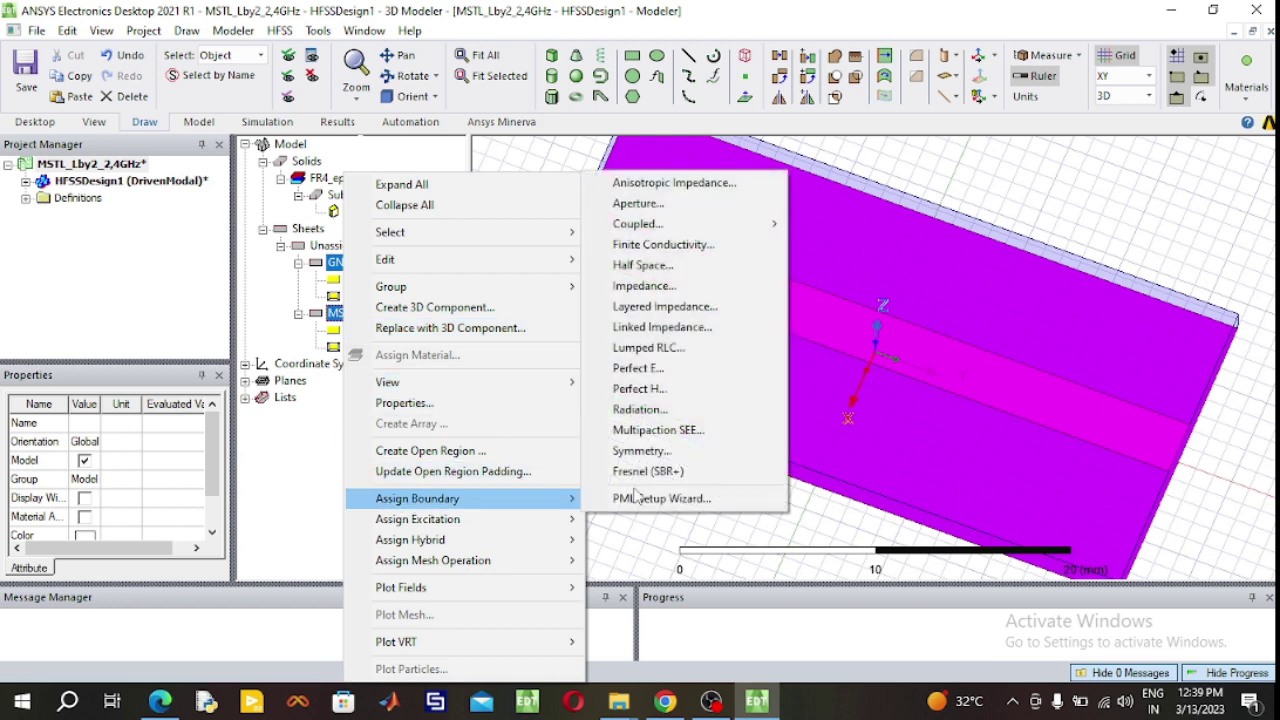
{"action": "left_click", "coordinate": [640, 370]}
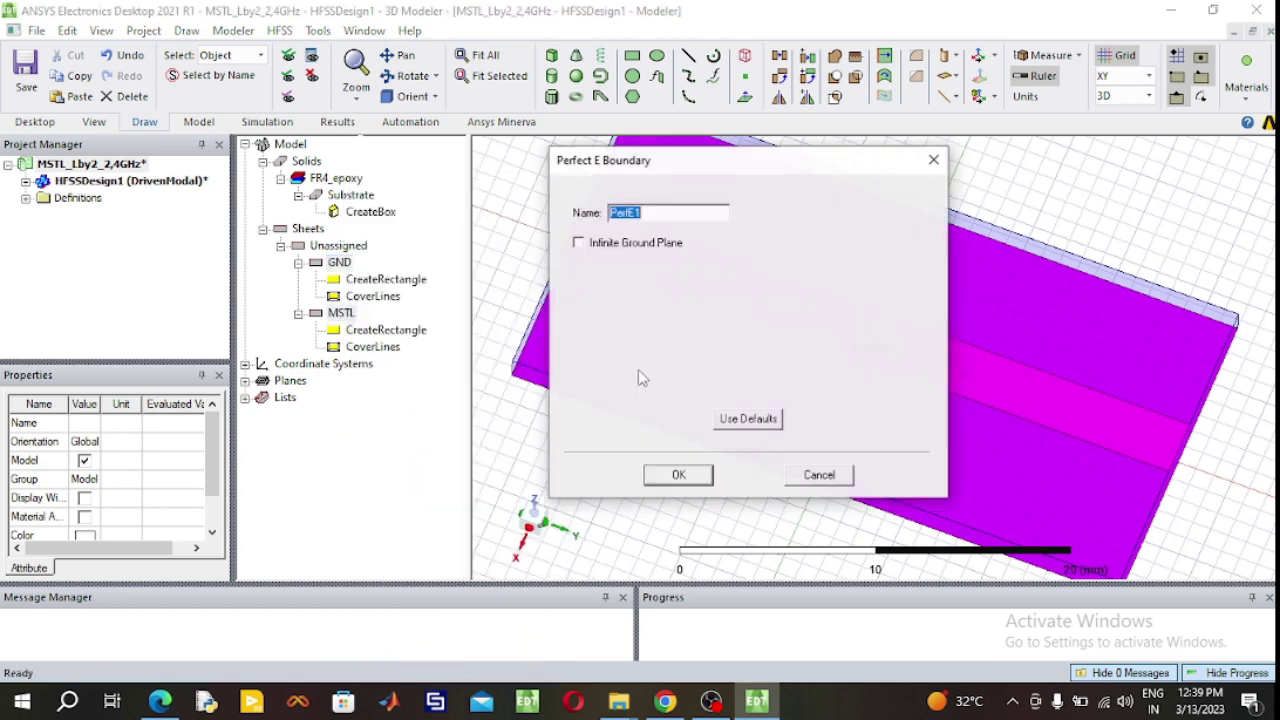
{"action": "left_click", "coordinate": [678, 478]}
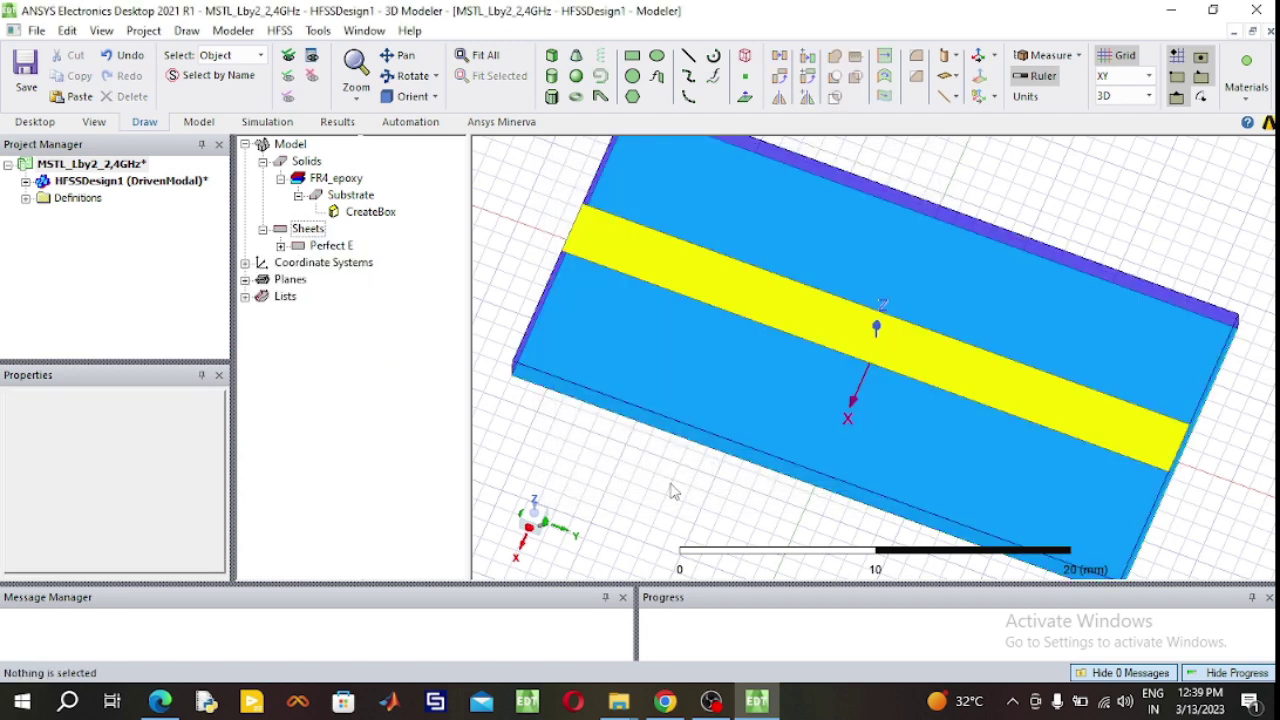
{"action": "left_click", "coordinate": [26, 181]}
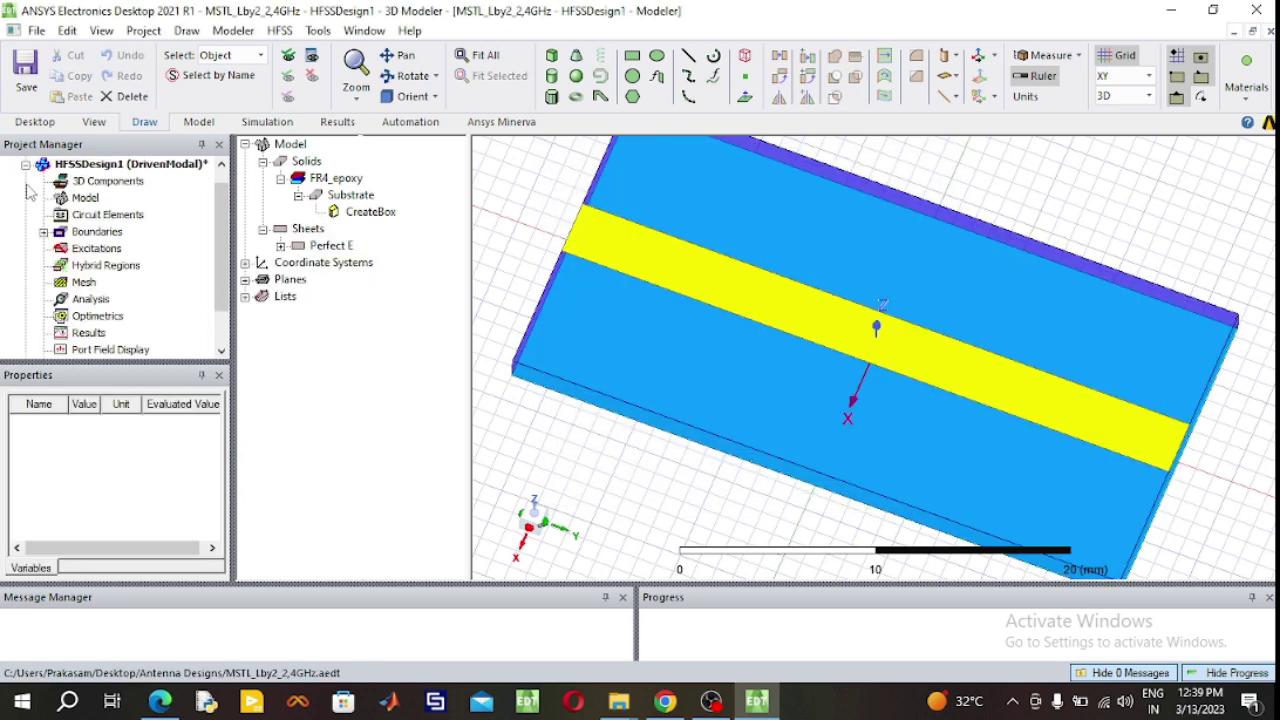
{"action": "left_click", "coordinate": [43, 232]}
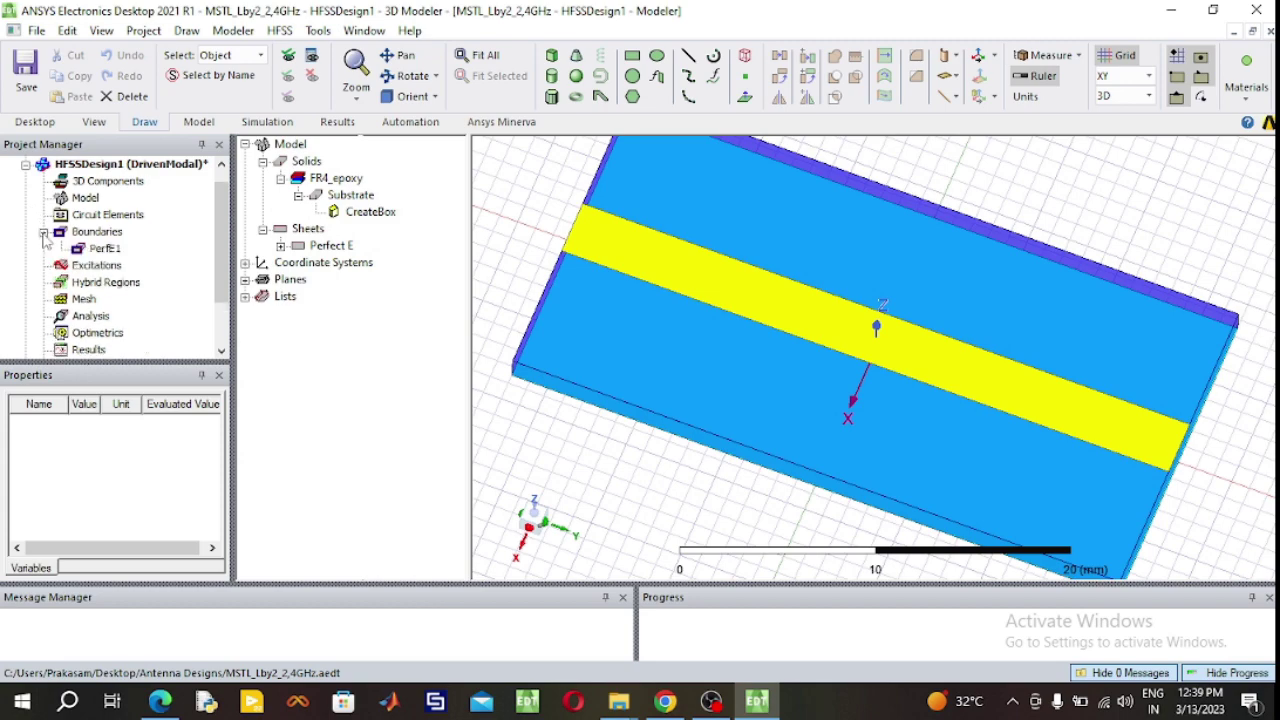
Highlight the Perfect E boundary and examine its coverage of the ground and line, turning the model to show the line's end face.
{"action": "left_click", "coordinate": [104, 248]}
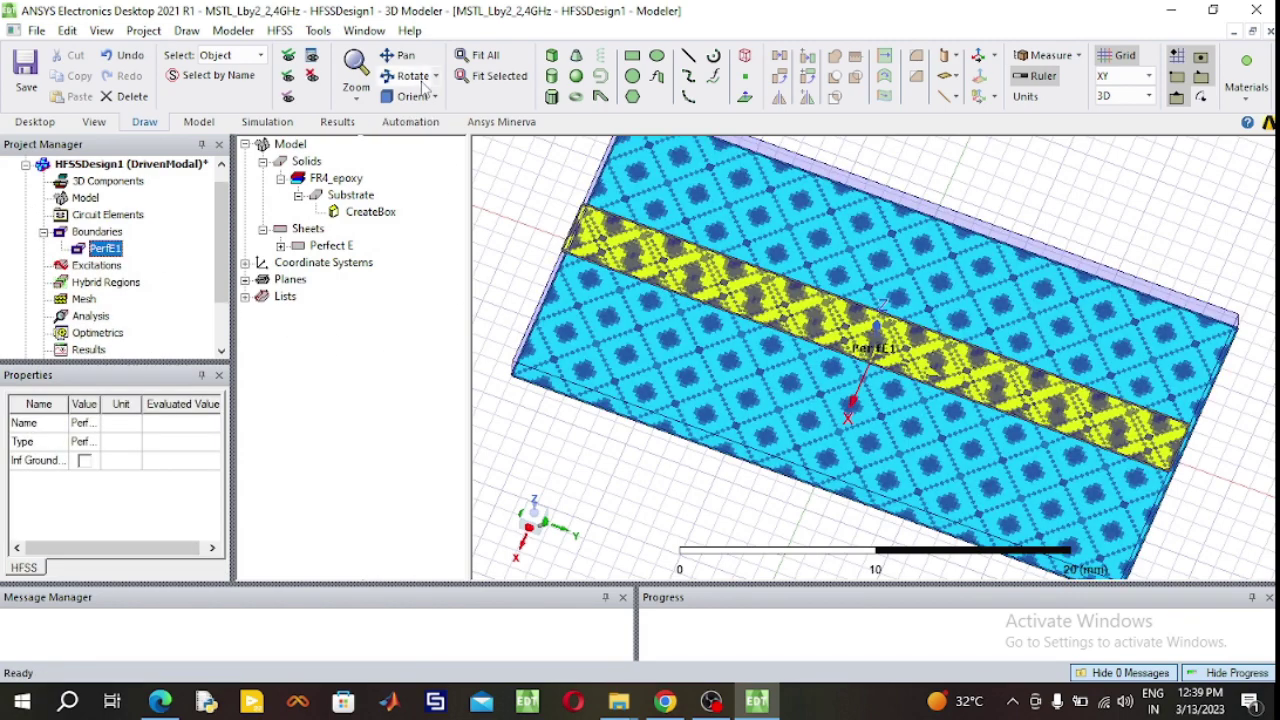
{"action": "left_click", "coordinate": [410, 75]}
{"action": "left_click_drag", "start_coordinate": [675, 308], "coordinate": [686, 278]}
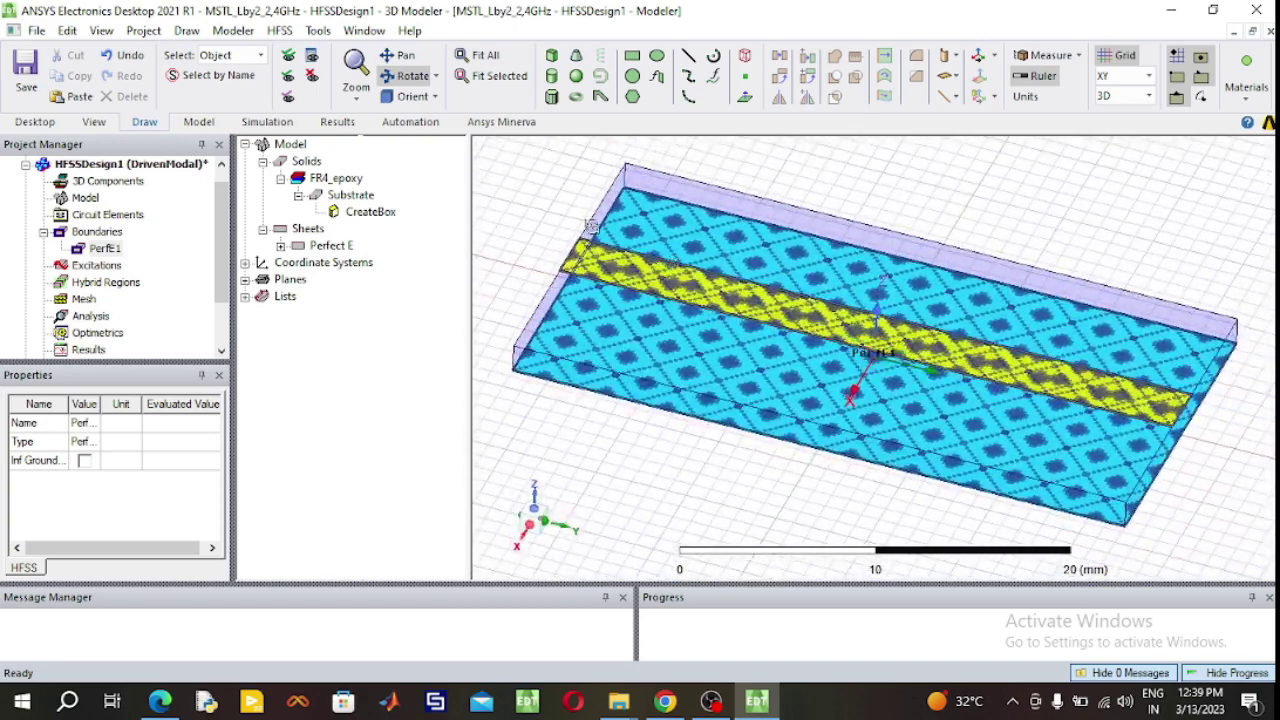
{"action": "left_click", "coordinate": [416, 80]}
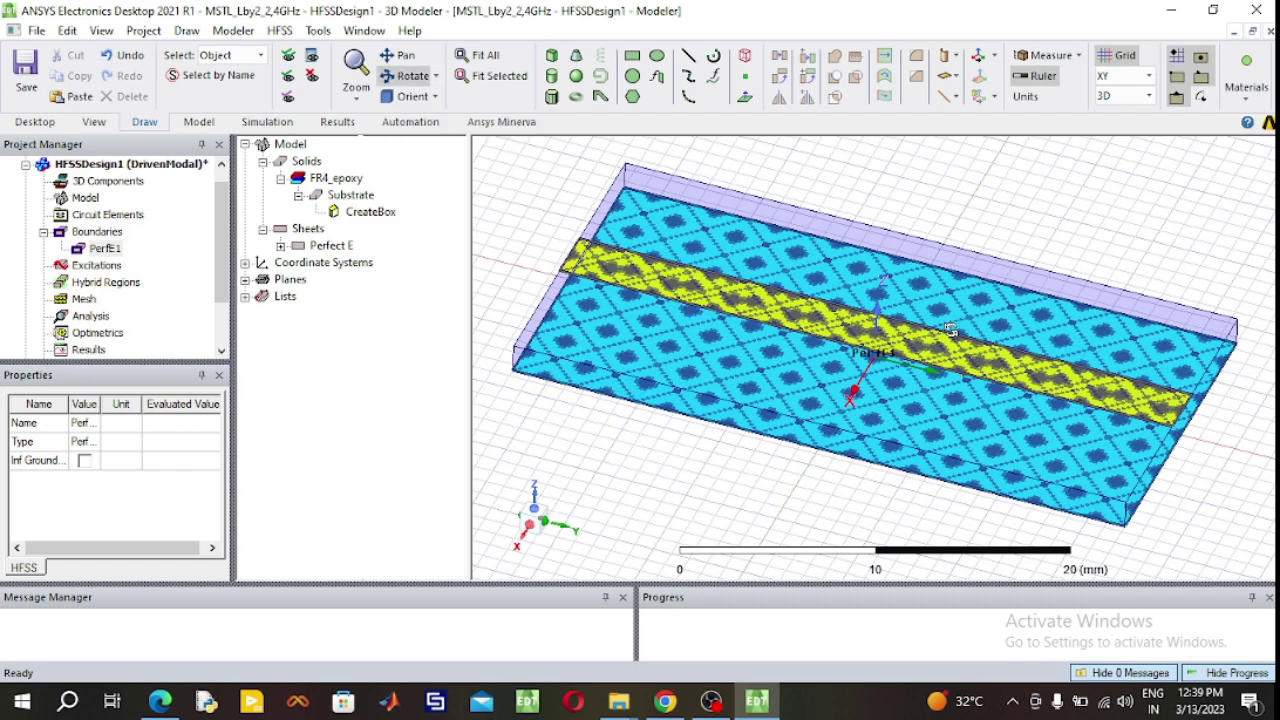
{"action": "left_click_drag", "start_coordinate": [876, 345], "coordinate": [1123, 343]}
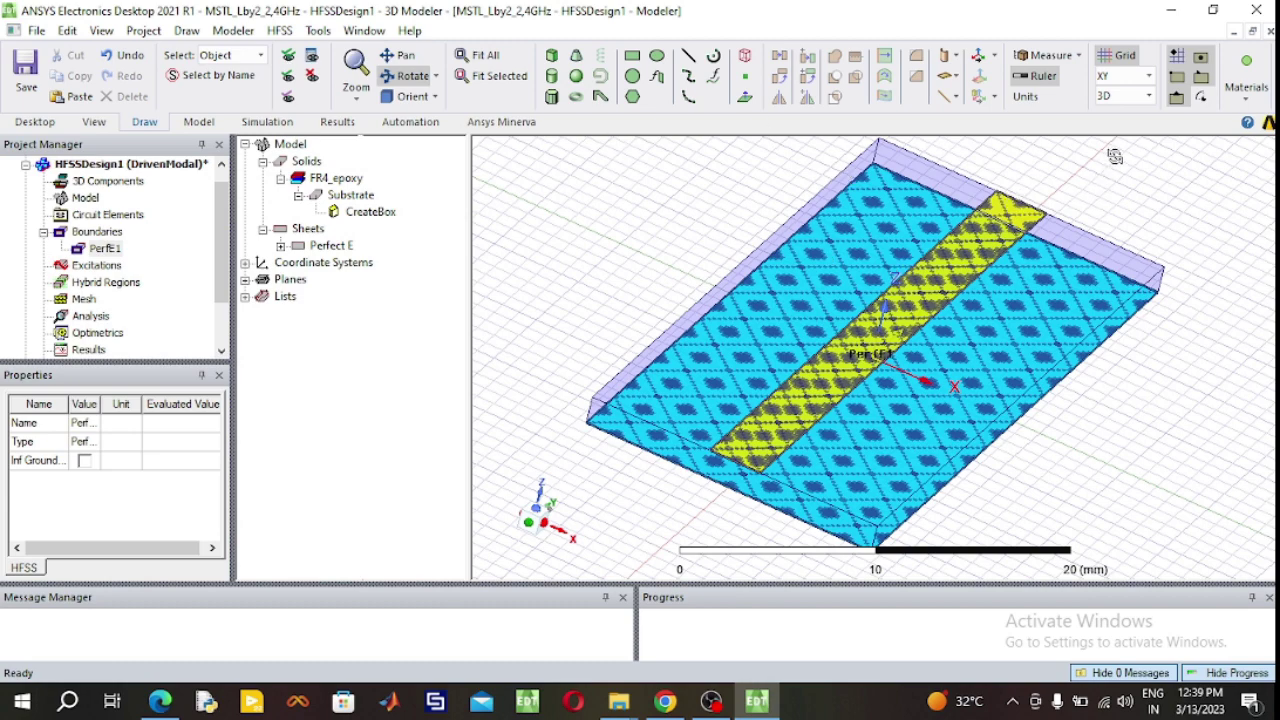
{"action": "left_click_drag", "start_coordinate": [938, 390], "coordinate": [958, 376]}
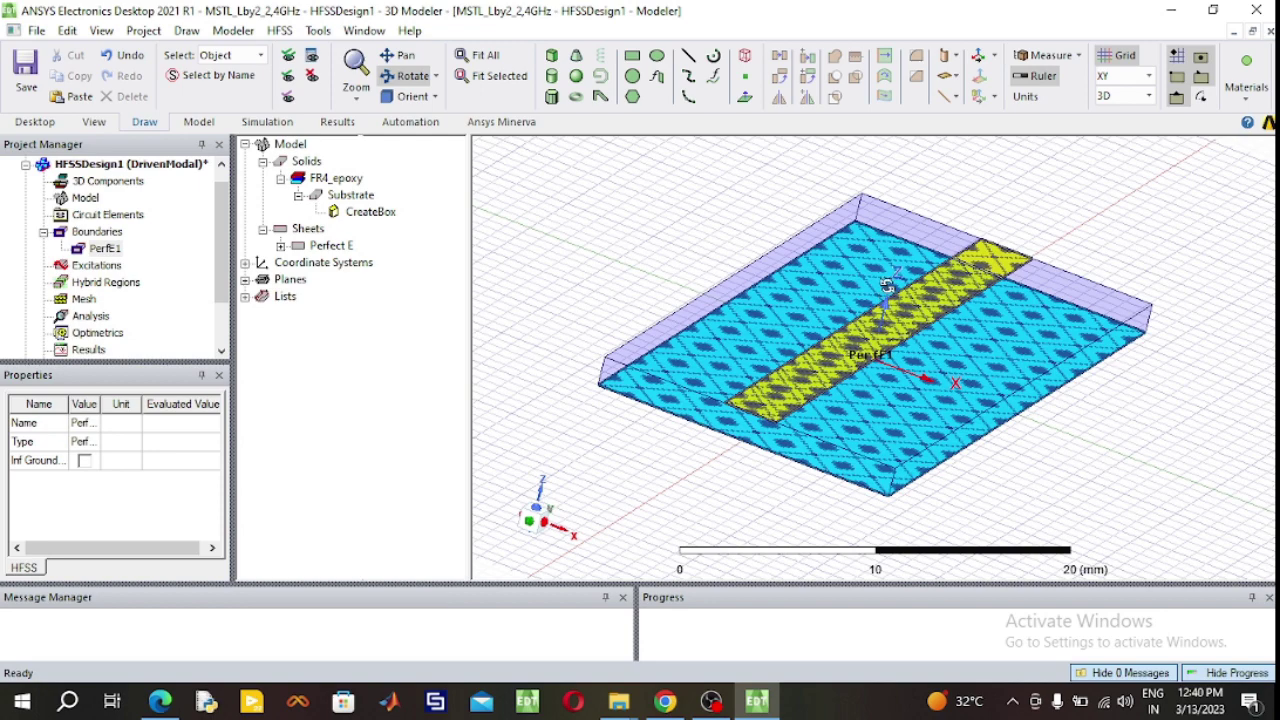
{"action": "left_click_drag", "start_coordinate": [859, 391], "coordinate": [910, 380]}
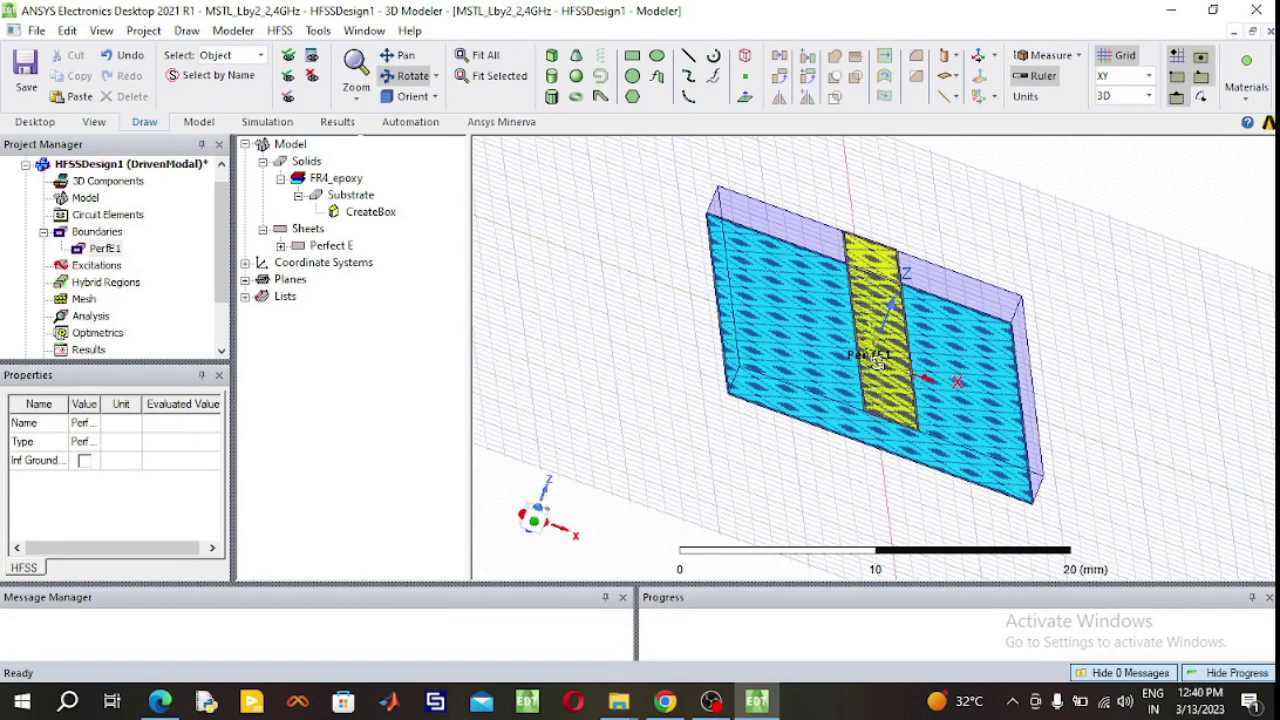
{"action": "left_click_drag", "start_coordinate": [924, 371], "coordinate": [919, 322]}
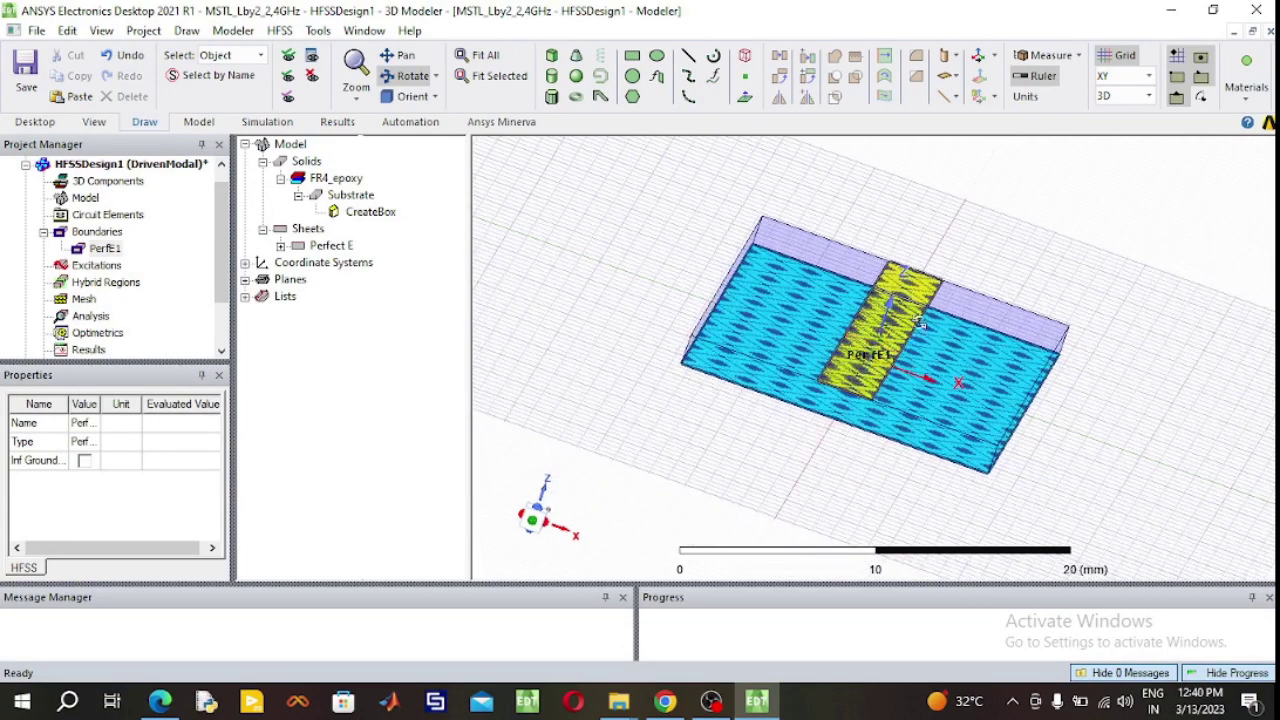
Draw a rectangle about 3.5 by 1.6 mm on the XZ plane, from the line's corner at -1.5, -17, 1.6 mm down to ground.
{"action": "left_click", "coordinate": [1148, 76]}
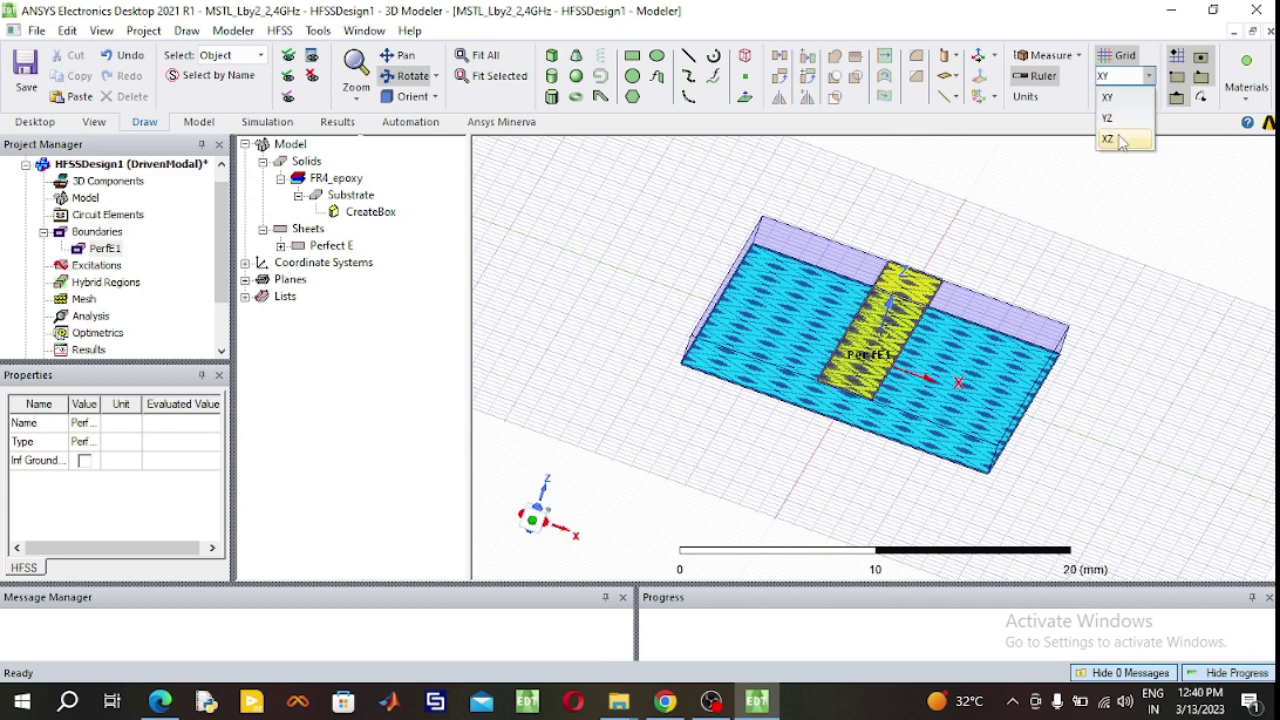
{"action": "left_click", "coordinate": [1120, 142]}
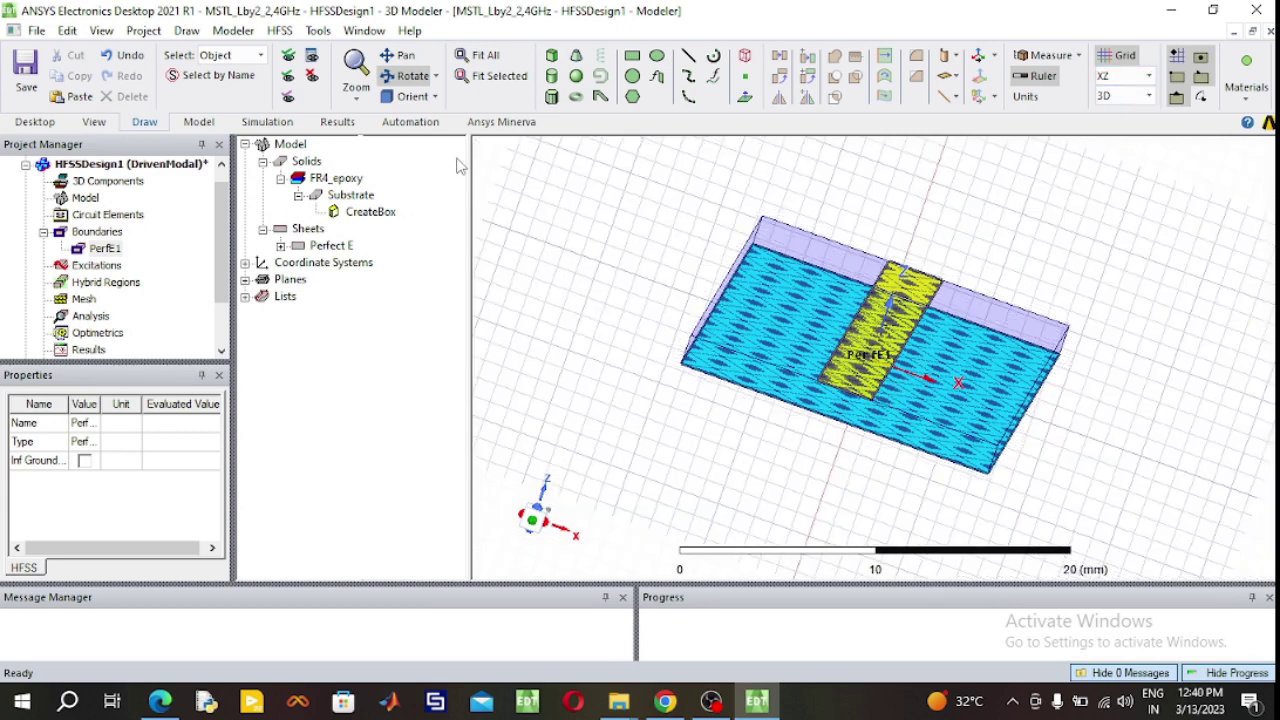
{"action": "left_click", "coordinate": [600, 267]}
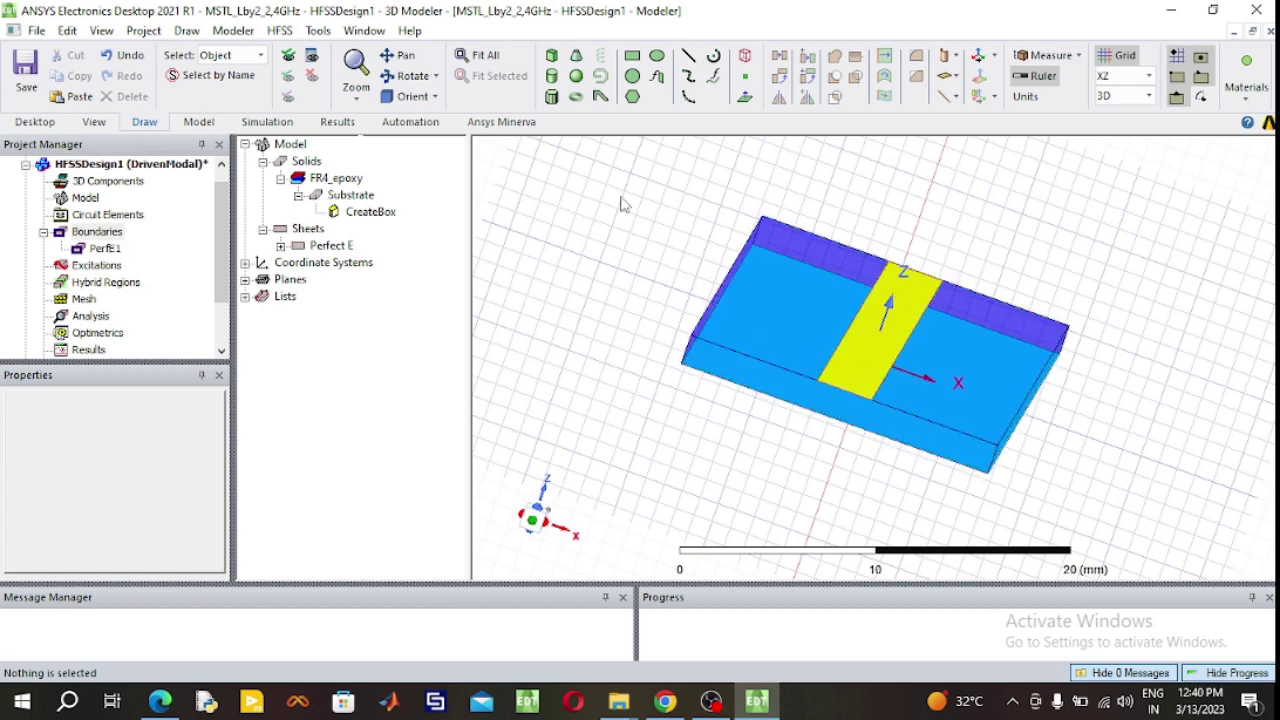
{"action": "left_click", "coordinate": [632, 55]}
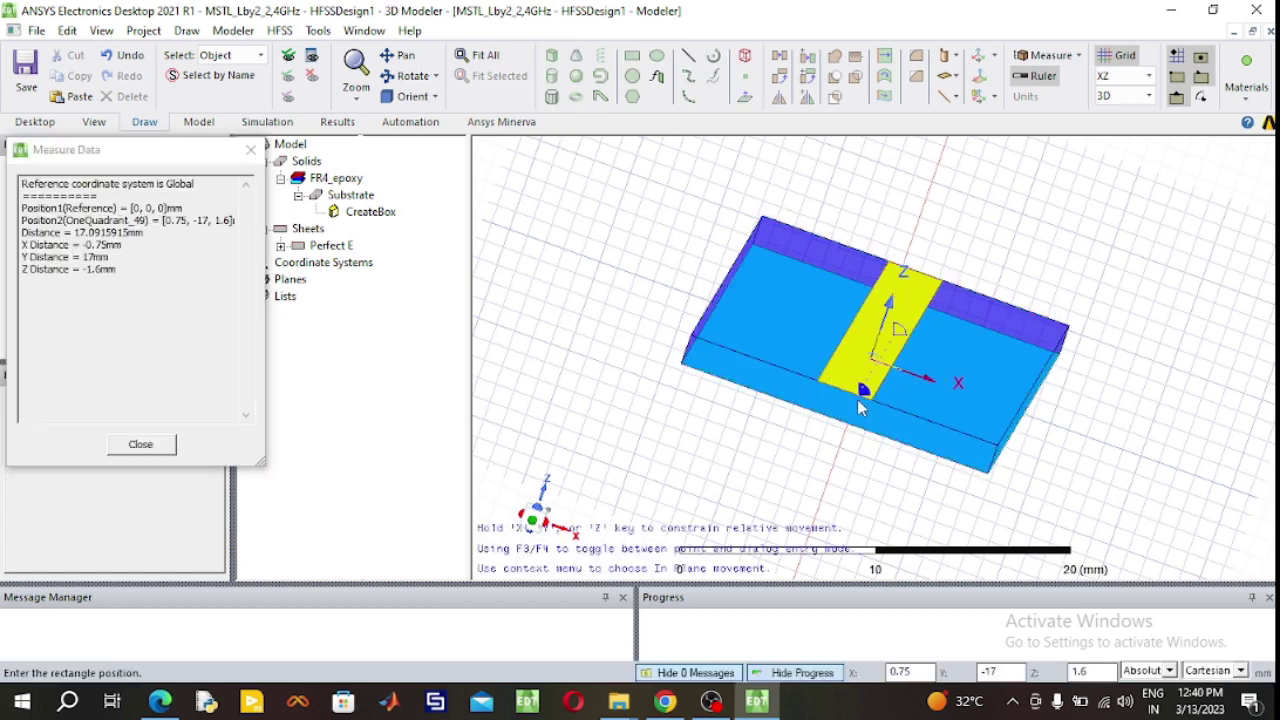
{"action": "left_click", "coordinate": [815, 387]}
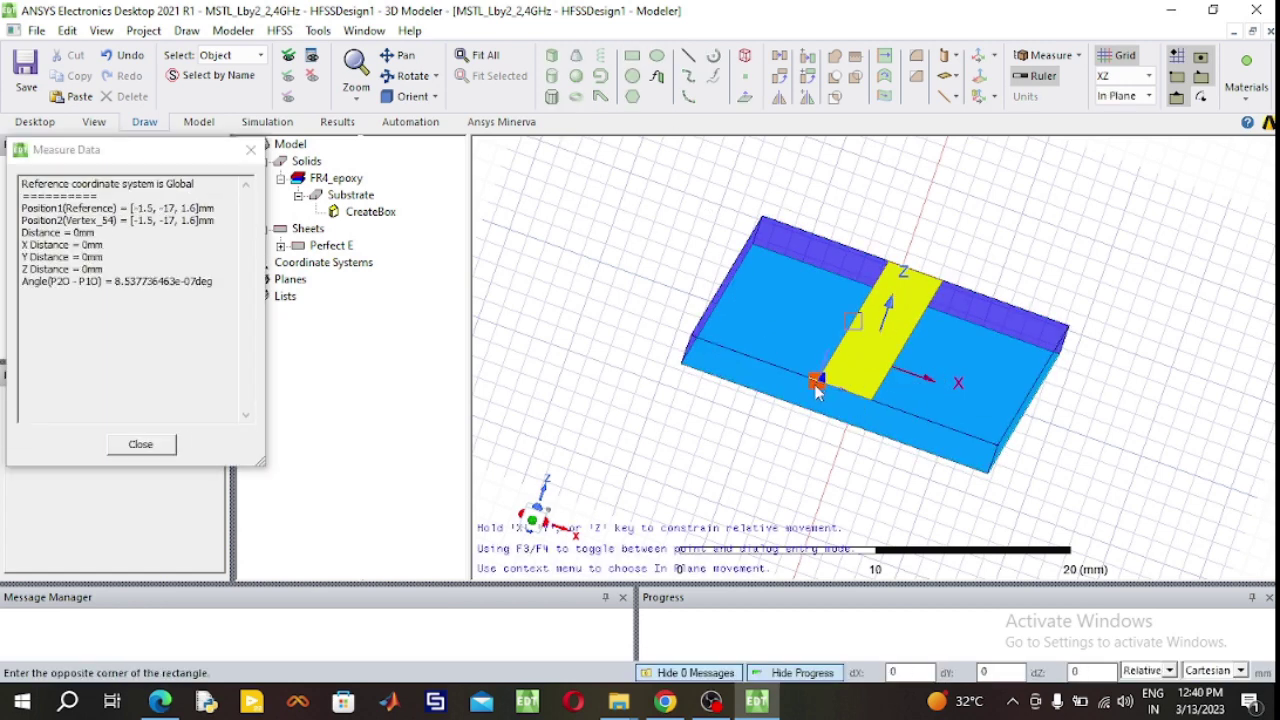
{"action": "left_click", "coordinate": [870, 436]}
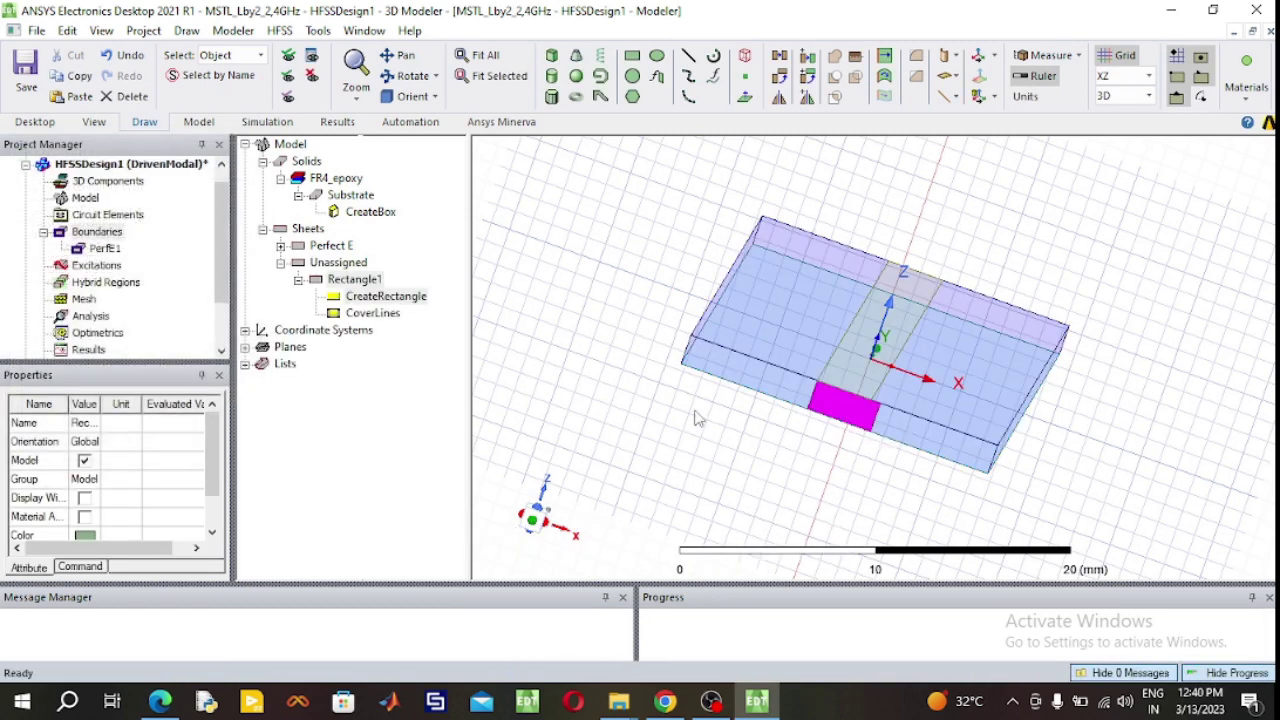
Rename the new rectangle PORT1 and set its colour to light green.
{"action": "double_click", "coordinate": [355, 280]}
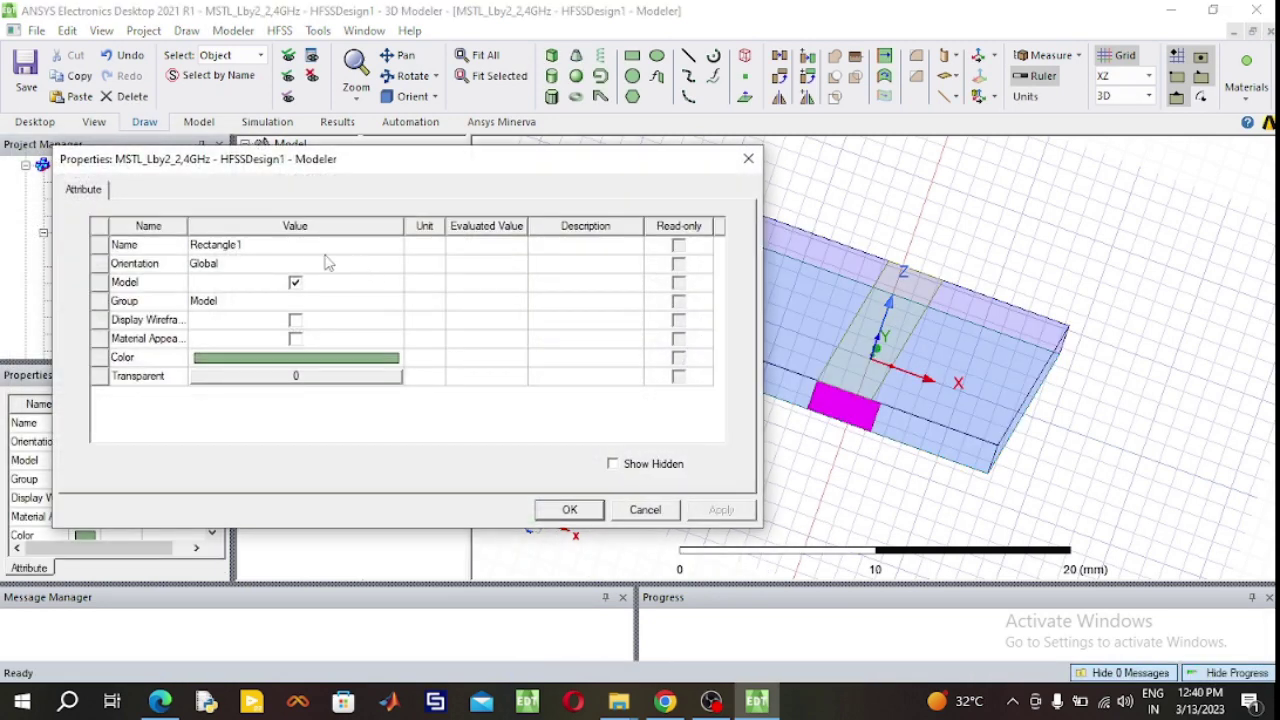
{"action": "left_click", "coordinate": [320, 245]}
{"action": "type", "text": "PORT1"}
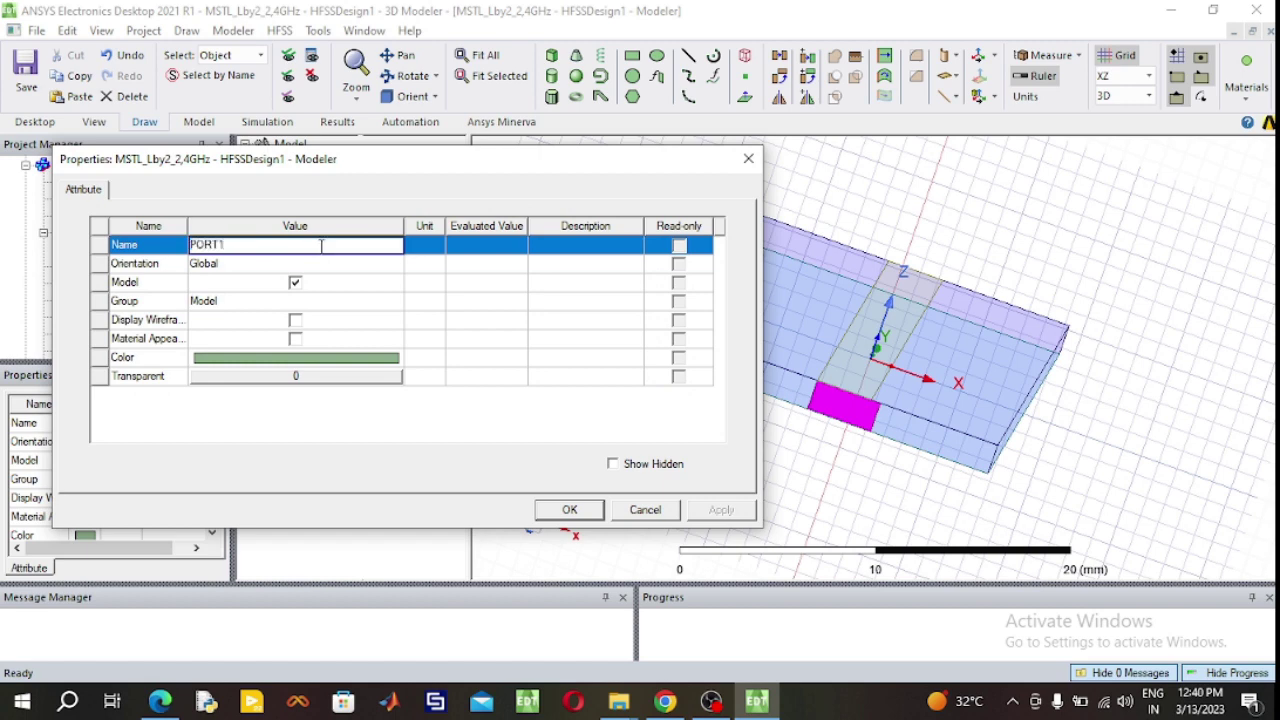
{"action": "left_click", "coordinate": [366, 358]}
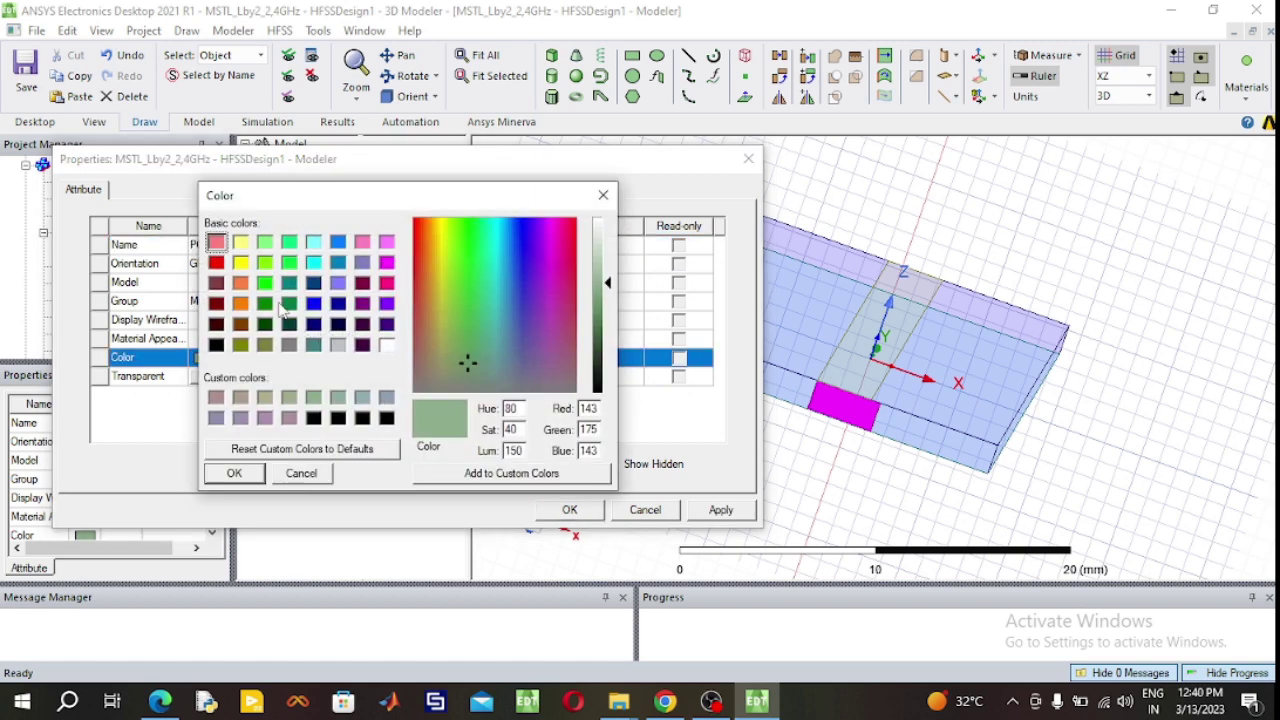
{"action": "left_click", "coordinate": [265, 283]}
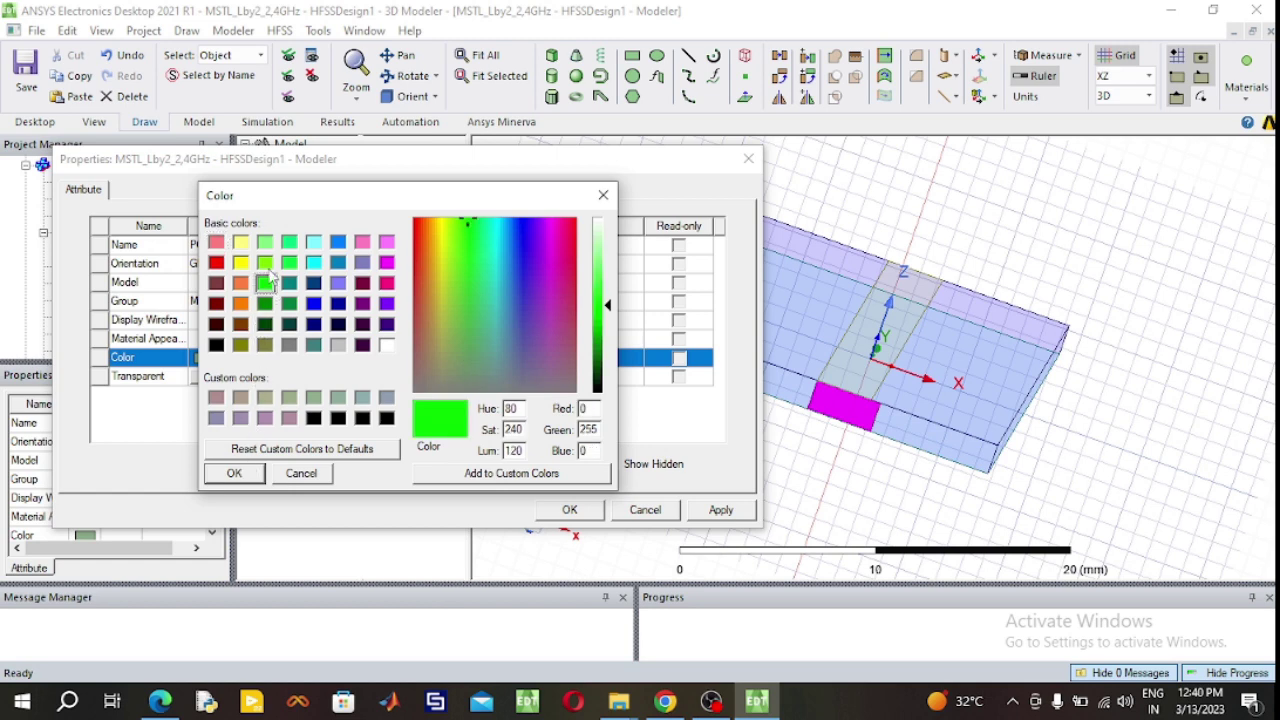
{"action": "left_click", "coordinate": [265, 243]}
{"action": "left_click", "coordinate": [255, 474]}
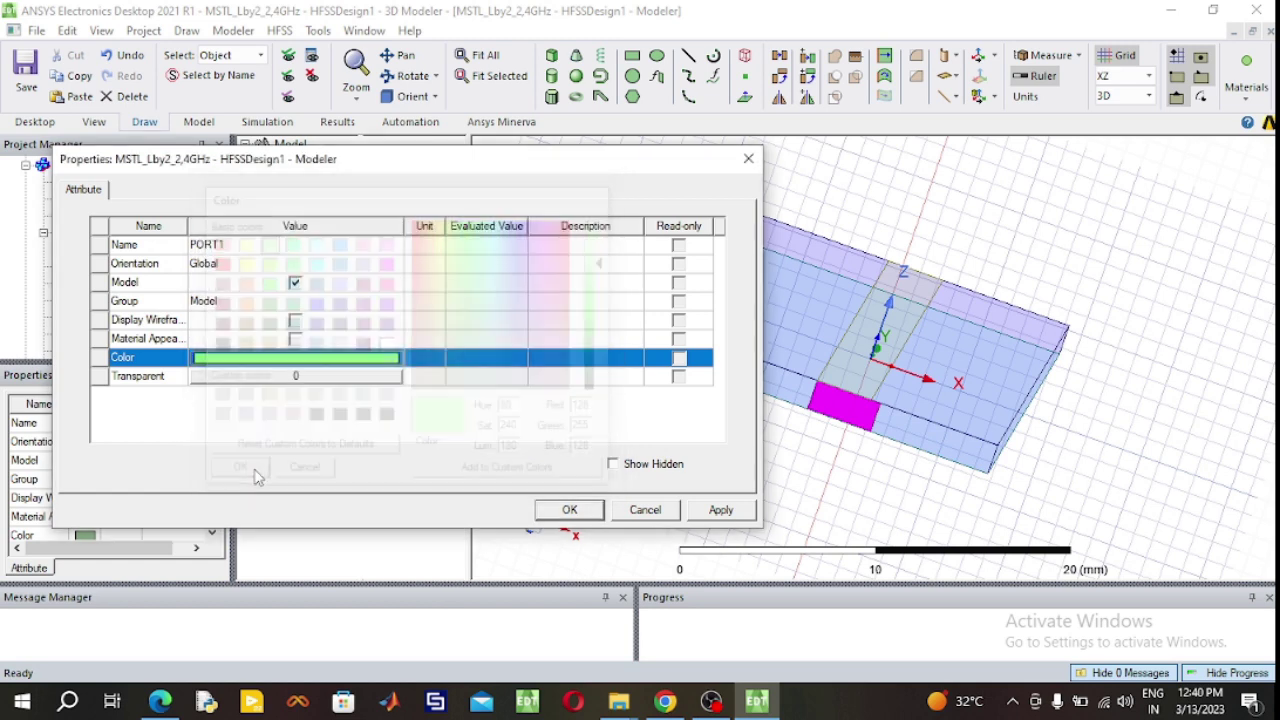
{"action": "left_click", "coordinate": [587, 509]}
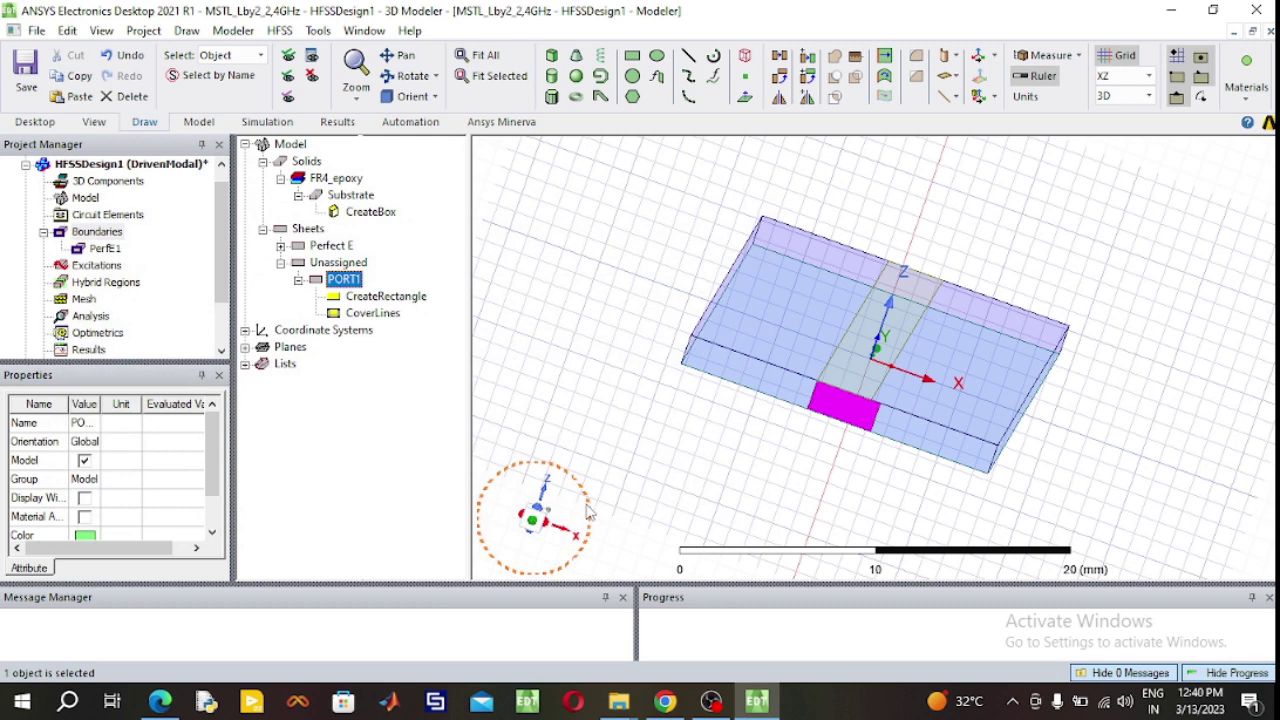
Set the PORT1 rectangle's X size to 3 mm with a Z size of -1.6 mm.
{"action": "double_click", "coordinate": [400, 298]}
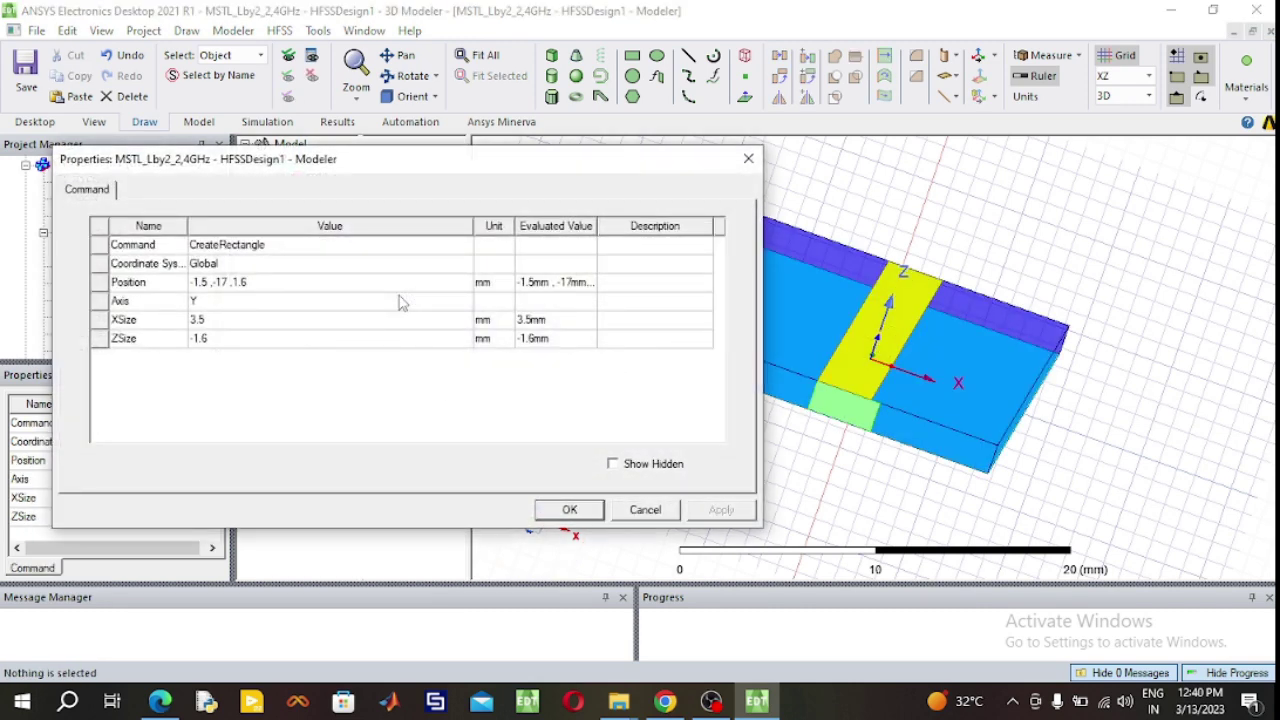
{"action": "left_click", "coordinate": [258, 321]}
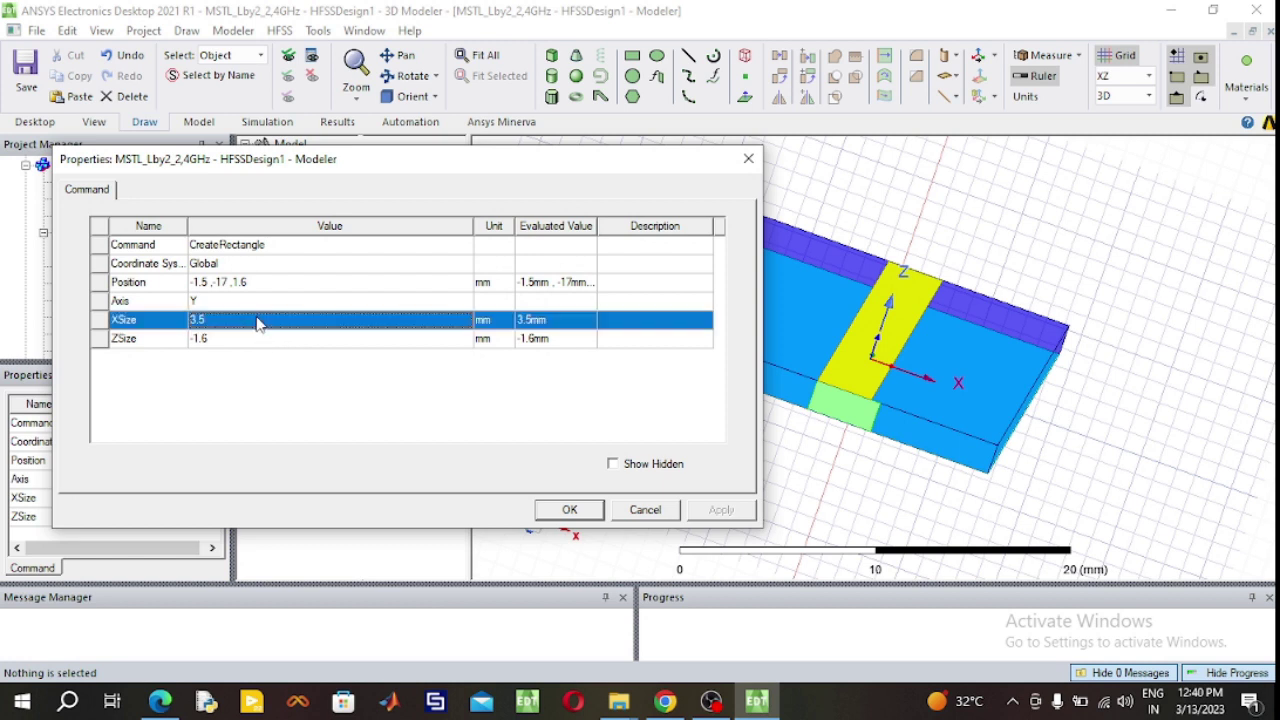
{"action": "left_click", "coordinate": [258, 320]}
{"action": "type", "text": "3"}
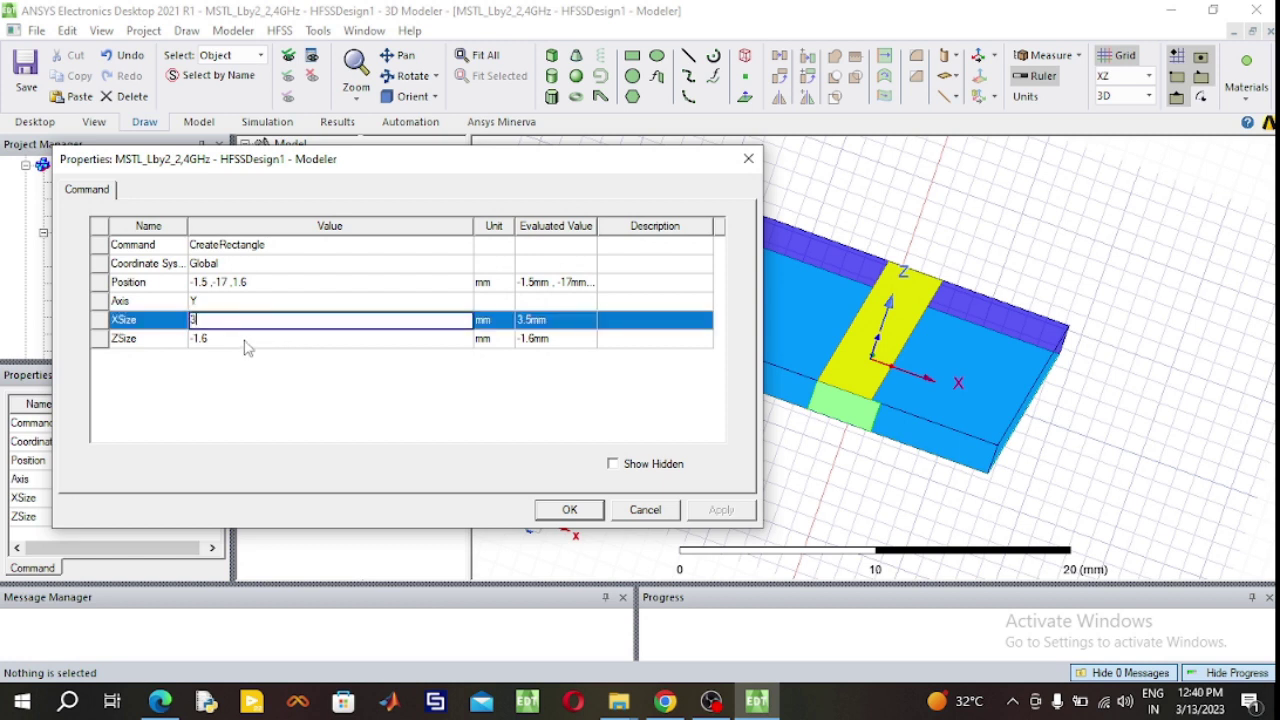
{"action": "left_click", "coordinate": [245, 339]}
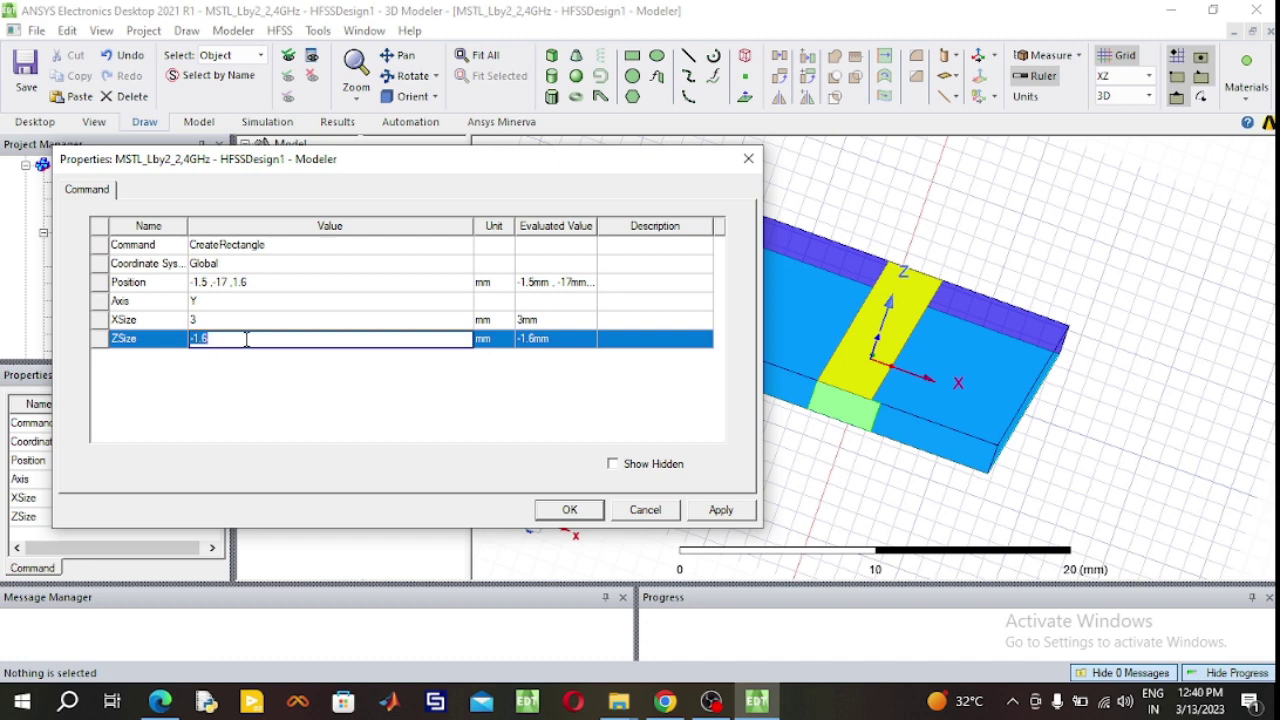
{"action": "type", "text": "1"}
{"action": "type", "text": "-"}
{"action": "left_click", "coordinate": [585, 512]}
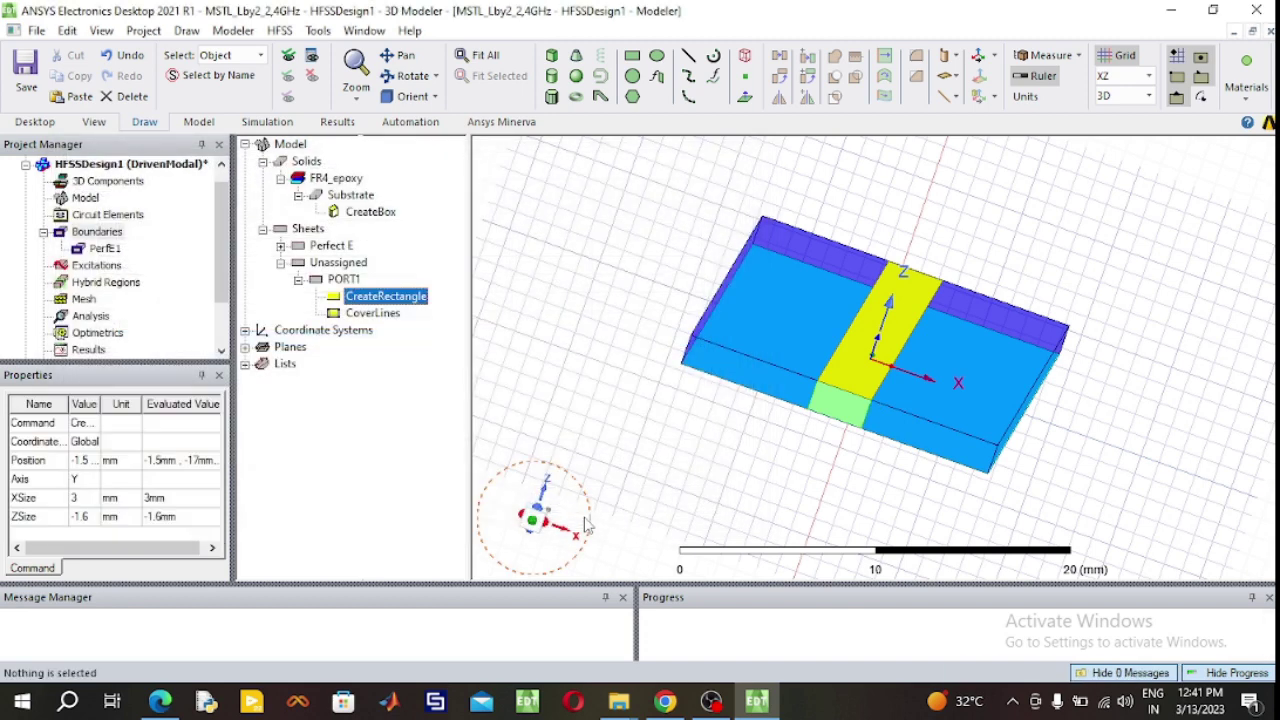
Assign a lumped port excitation named 1 to the PORT1 sheet with a full port impedance of 50 ohm.
{"action": "scroll", "coordinate": [838, 411], "scroll_direction": "up", "scroll_amount": 5}
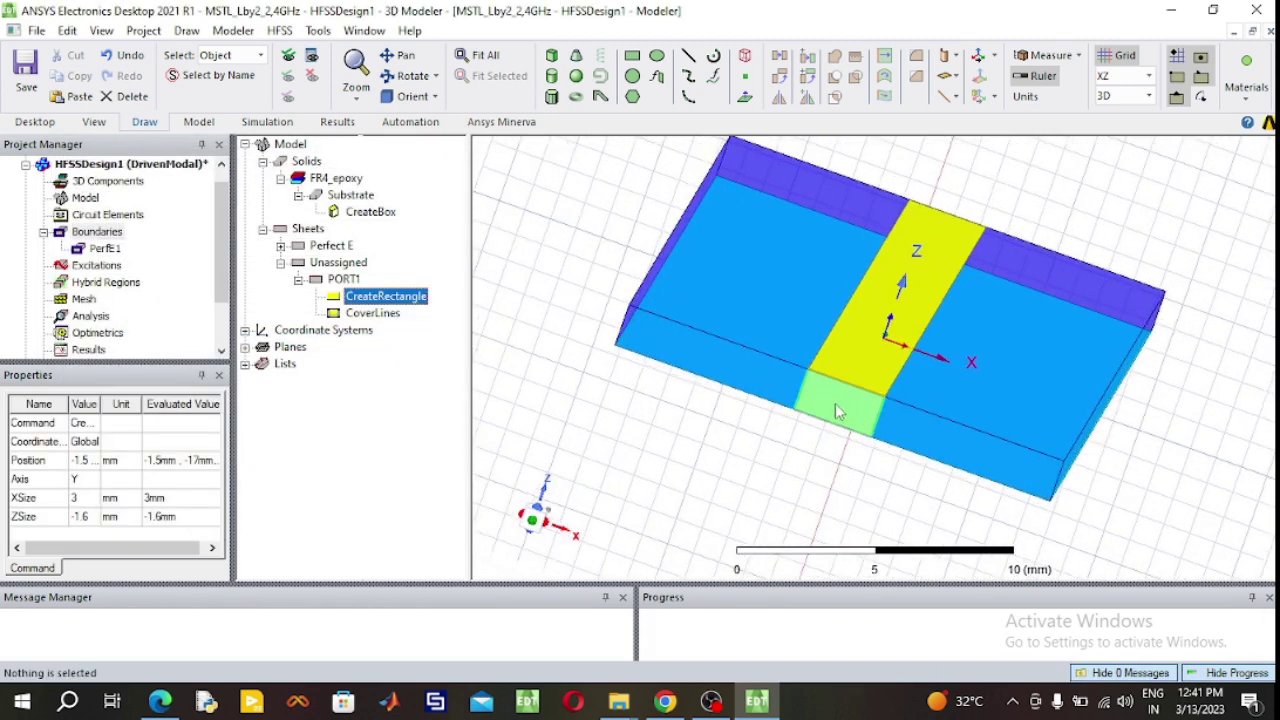
{"action": "scroll", "coordinate": [838, 411], "scroll_direction": "up", "scroll_amount": 2}
{"action": "scroll", "coordinate": [835, 411], "scroll_direction": "down", "scroll_amount": 3}
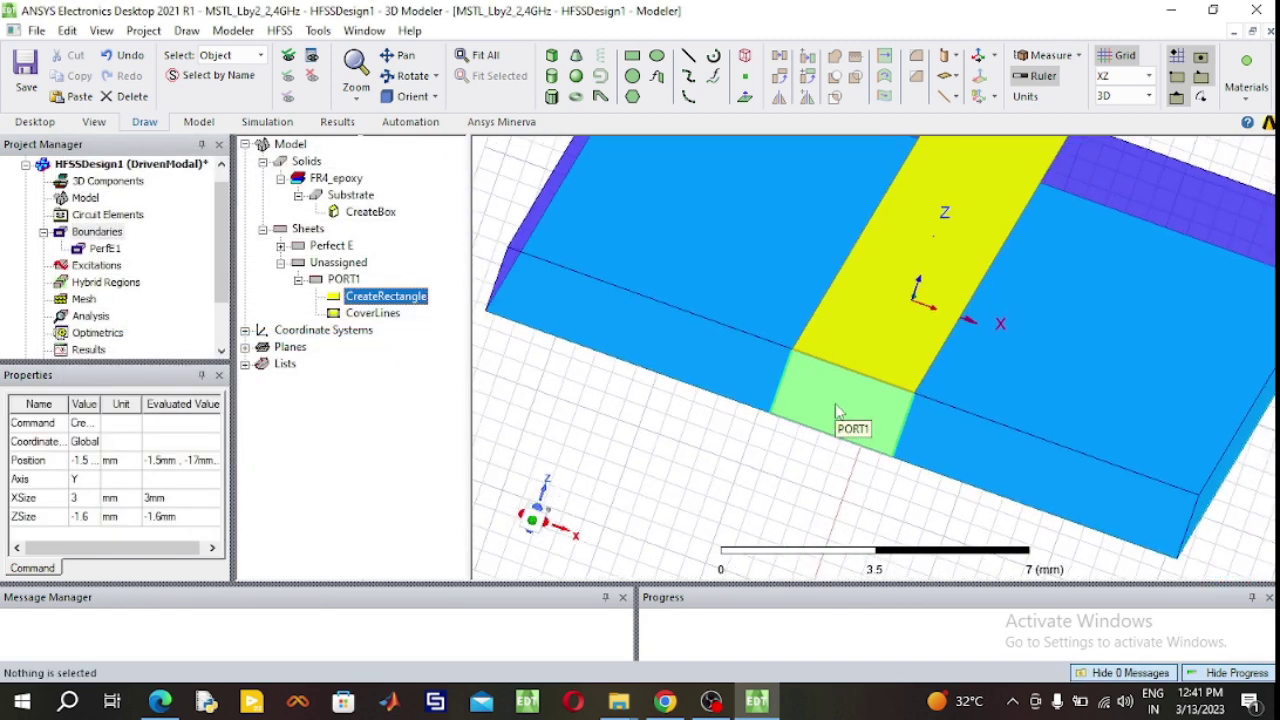
{"action": "left_click", "coordinate": [834, 411]}
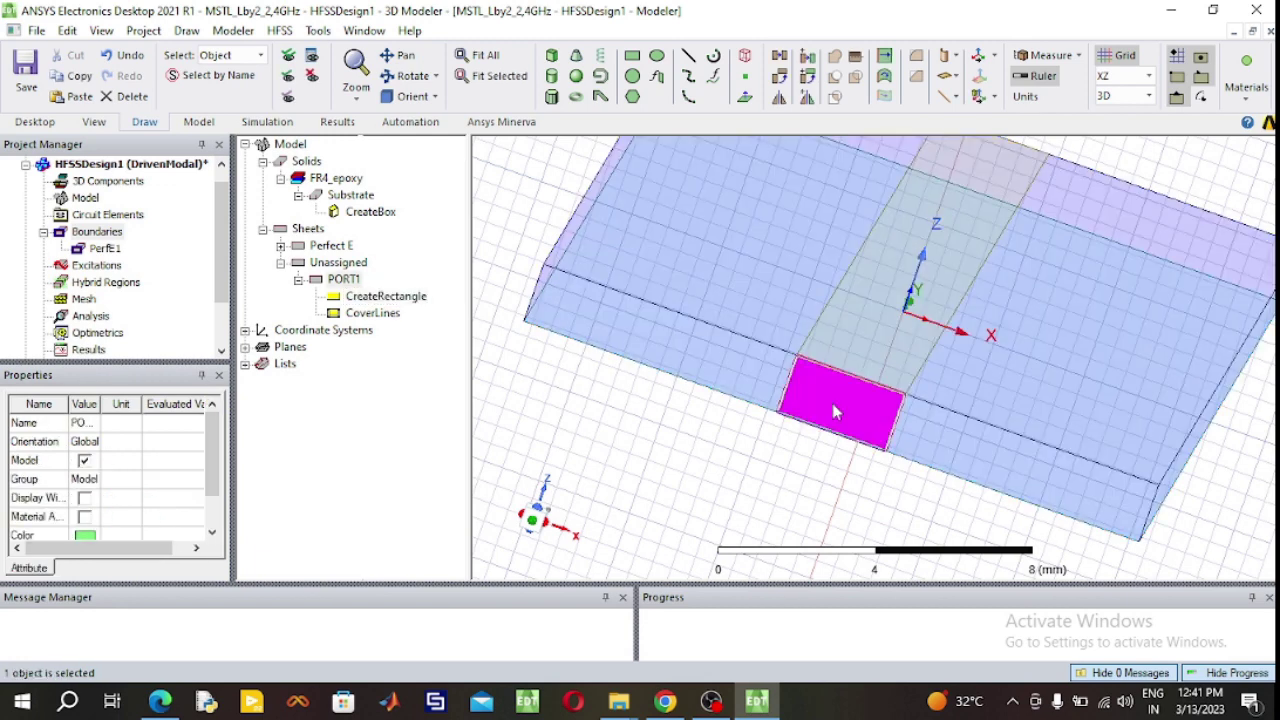
{"action": "scroll", "coordinate": [836, 411], "scroll_direction": "up", "scroll_amount": 1}
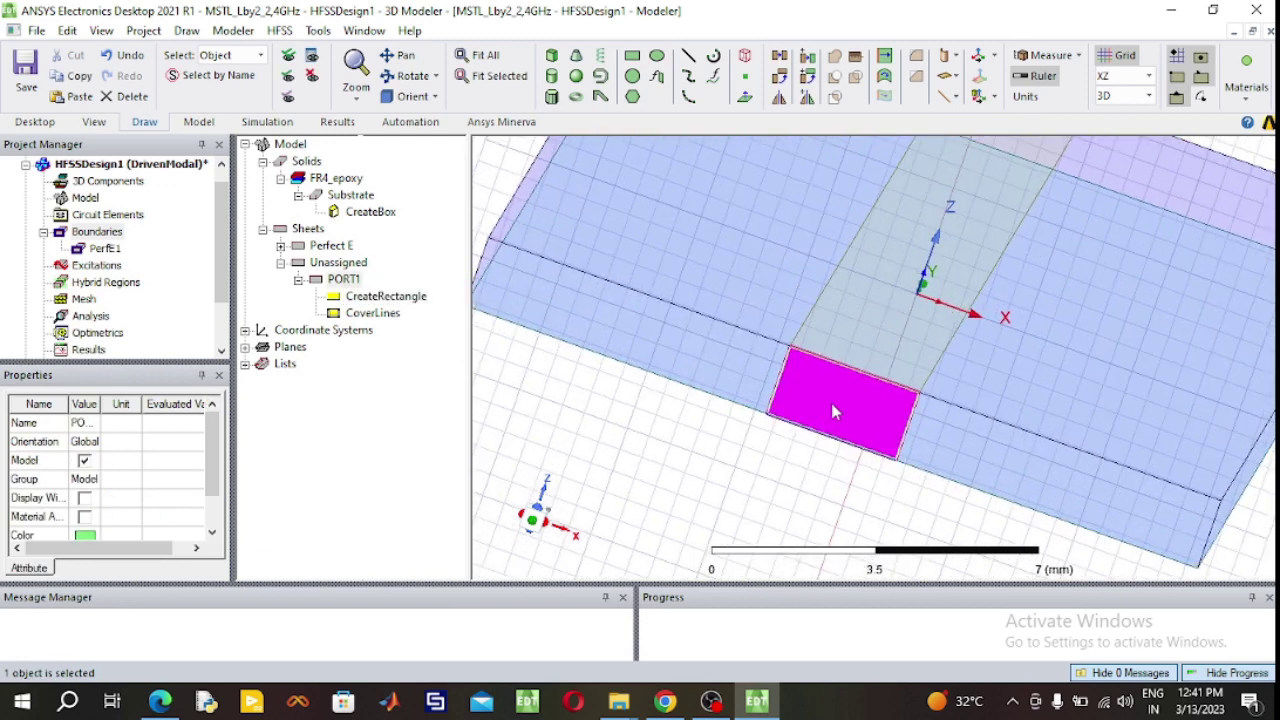
{"action": "scroll", "coordinate": [831, 403], "scroll_direction": "up", "scroll_amount": 1}
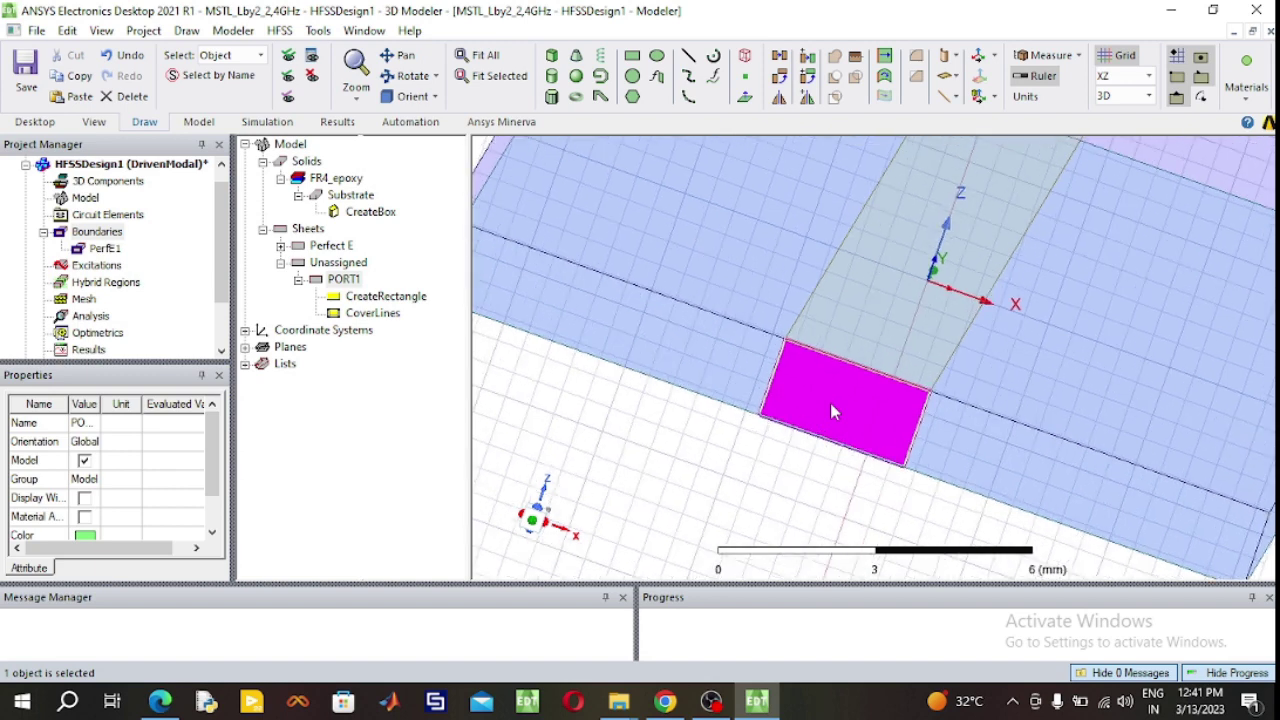
{"action": "right_click", "coordinate": [857, 408]}
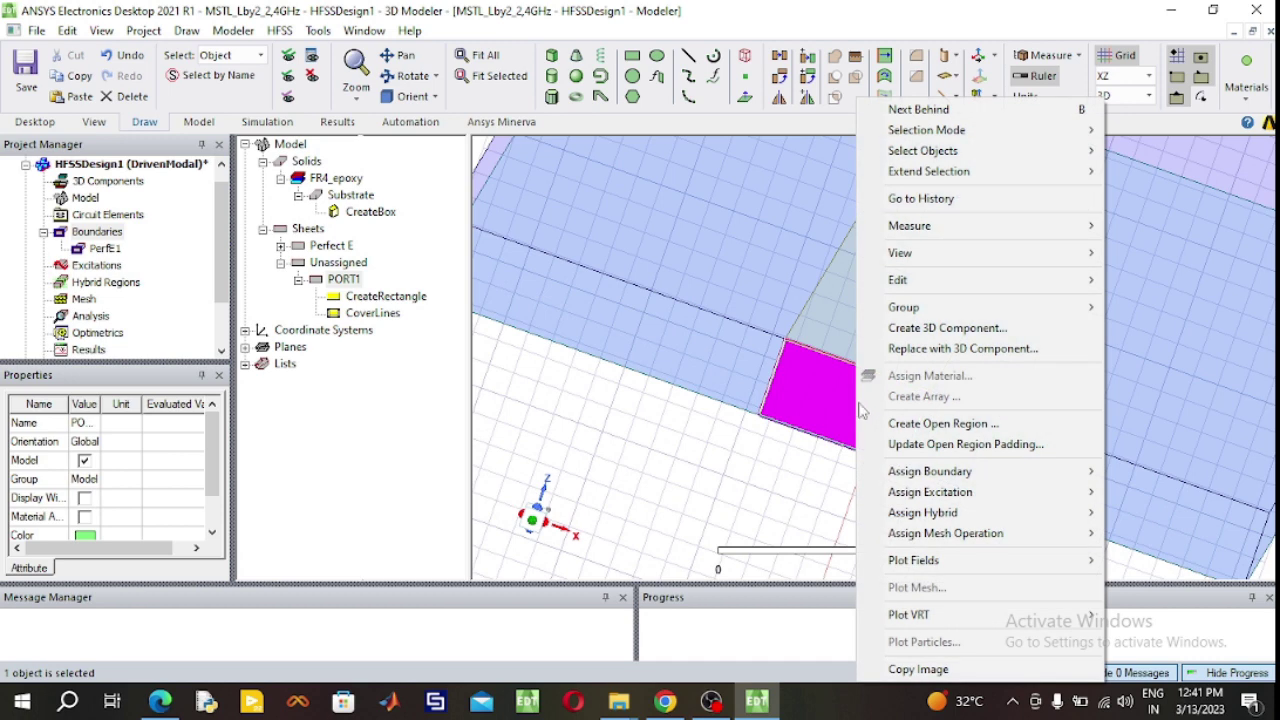
{"action": "mouse_move", "coordinate": [954, 500]}
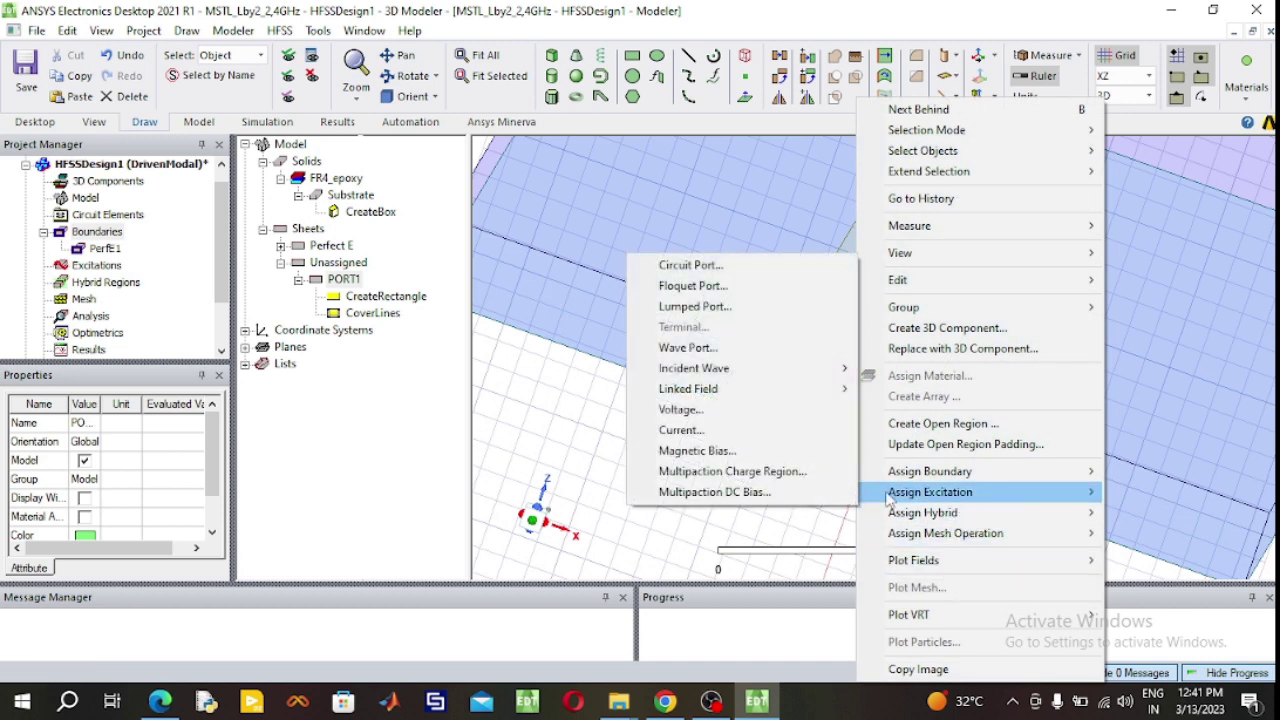
{"action": "left_click", "coordinate": [700, 314]}
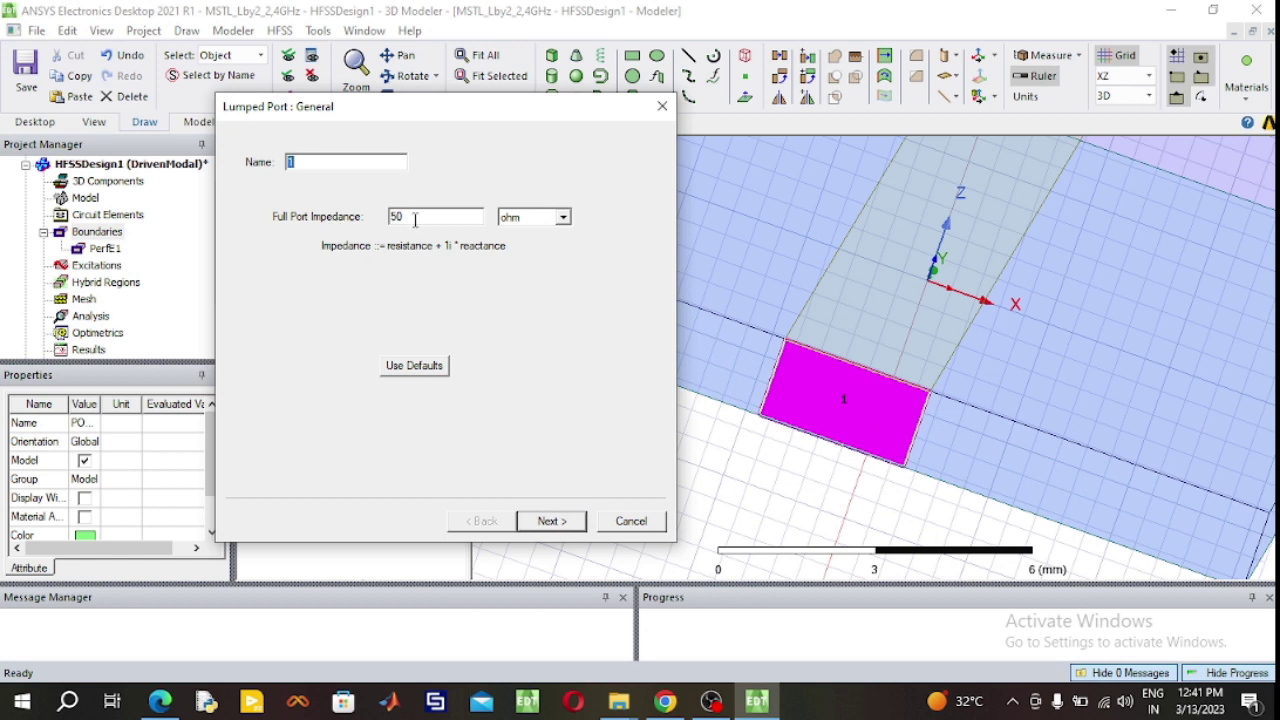
{"action": "left_click", "coordinate": [550, 522]}
Define port 1's integration line from the ground edge's midpoint up to the microstrip edge's midpoint and finish with all modes renormalized to 50 ohm.
{"action": "left_click", "coordinate": [386, 242]}
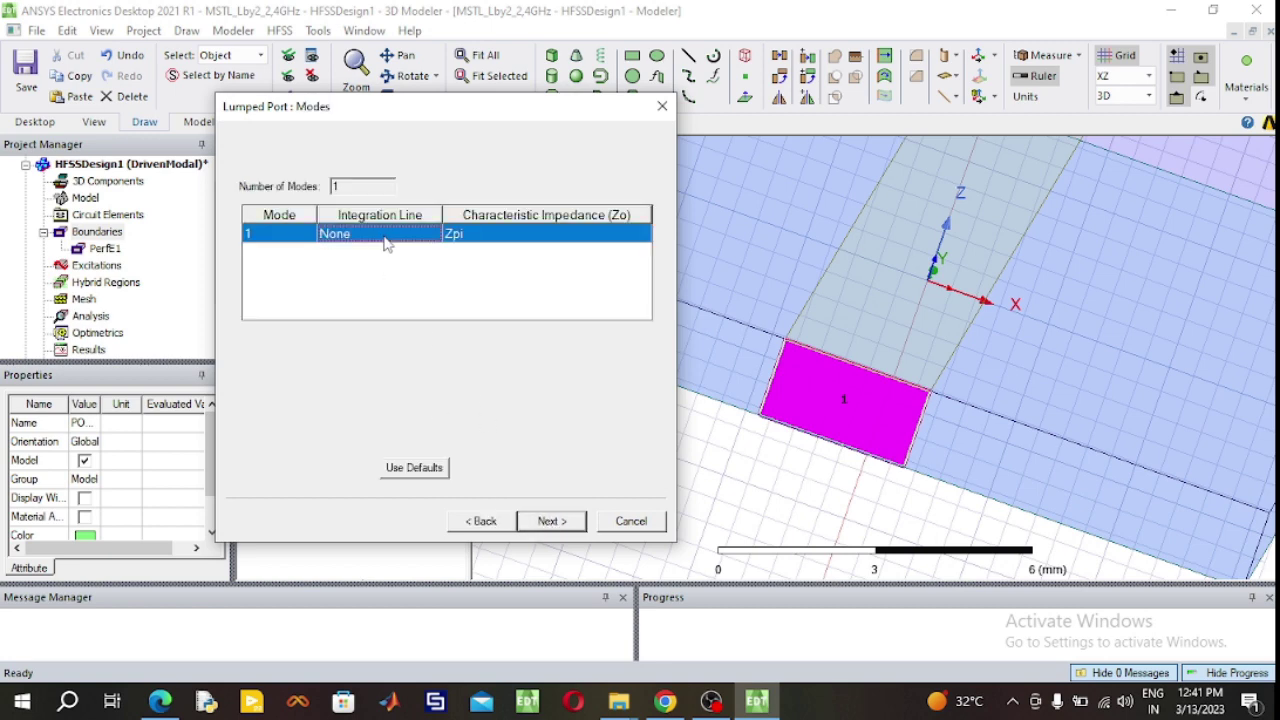
{"action": "left_click", "coordinate": [386, 234]}
{"action": "left_click", "coordinate": [380, 268]}
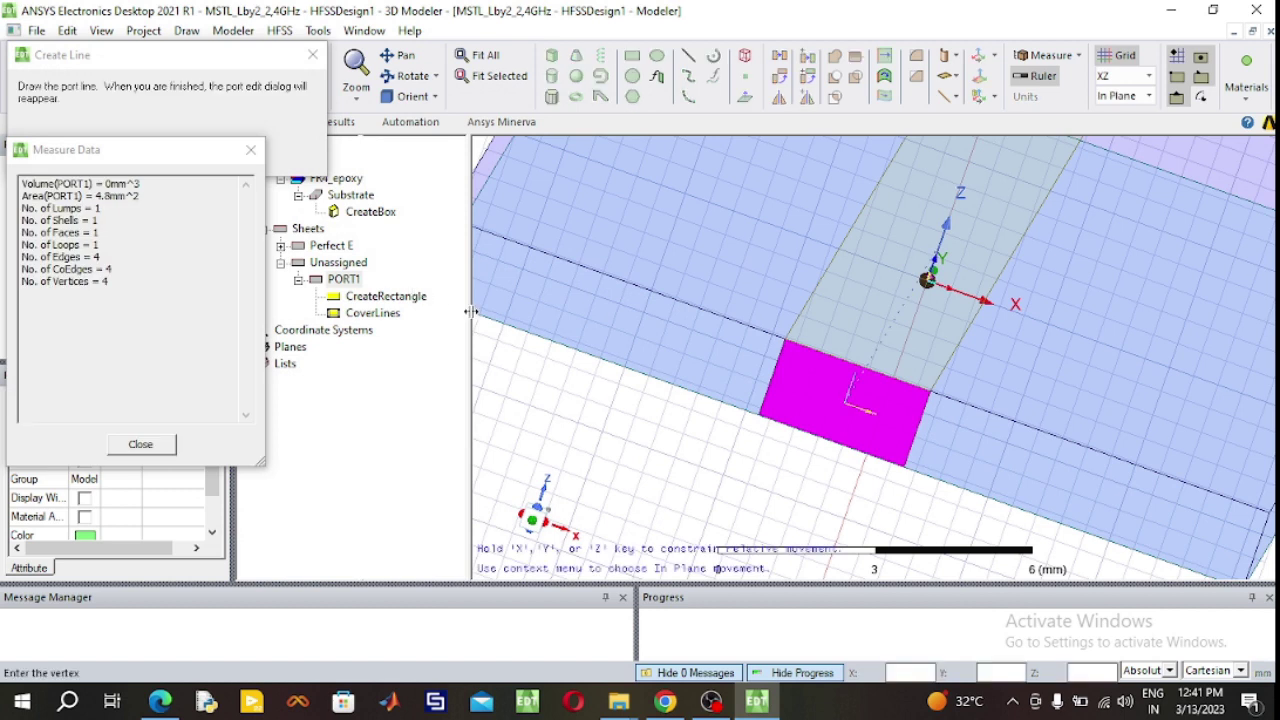
{"action": "left_click", "coordinate": [831, 443]}
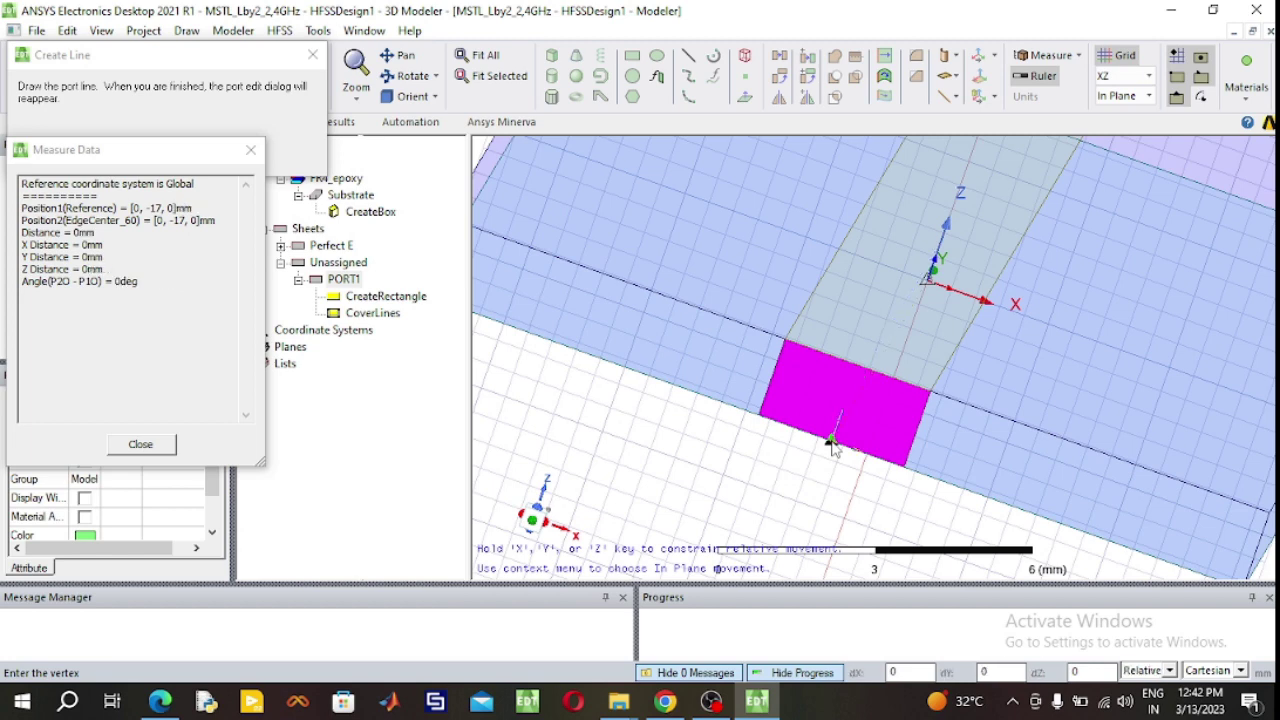
{"action": "left_click", "coordinate": [857, 366]}
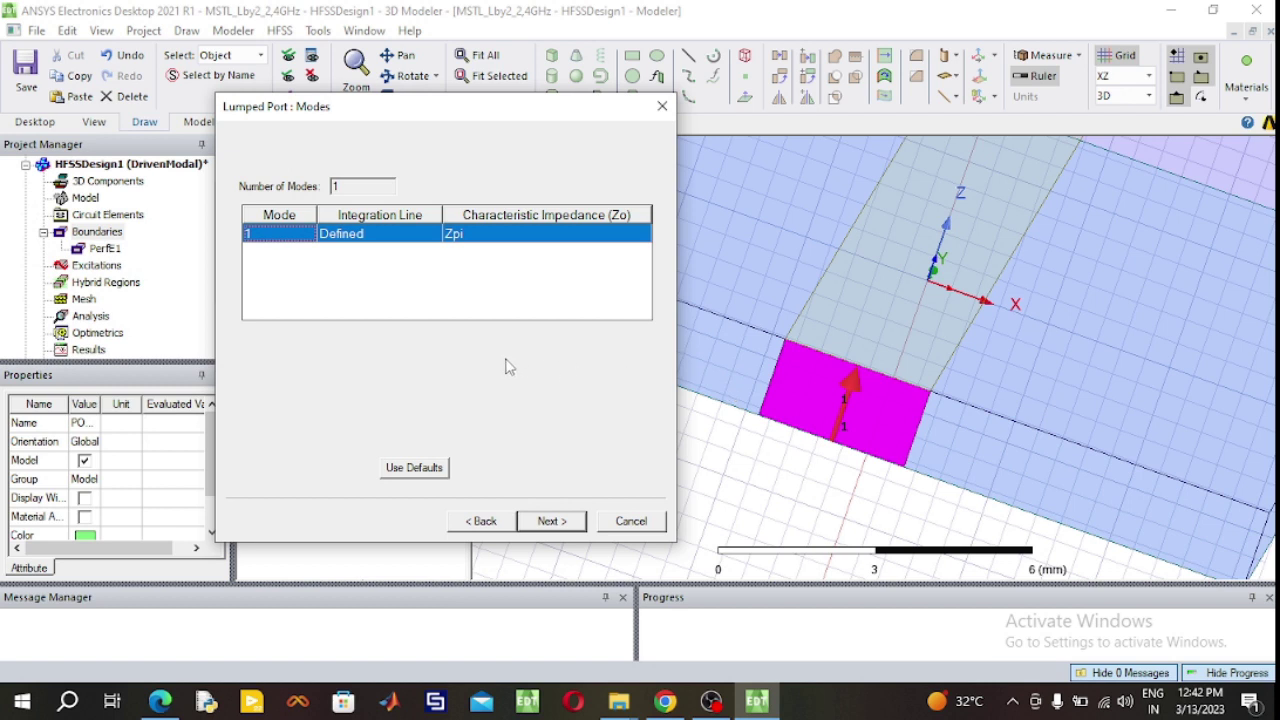
{"action": "left_click", "coordinate": [553, 523]}
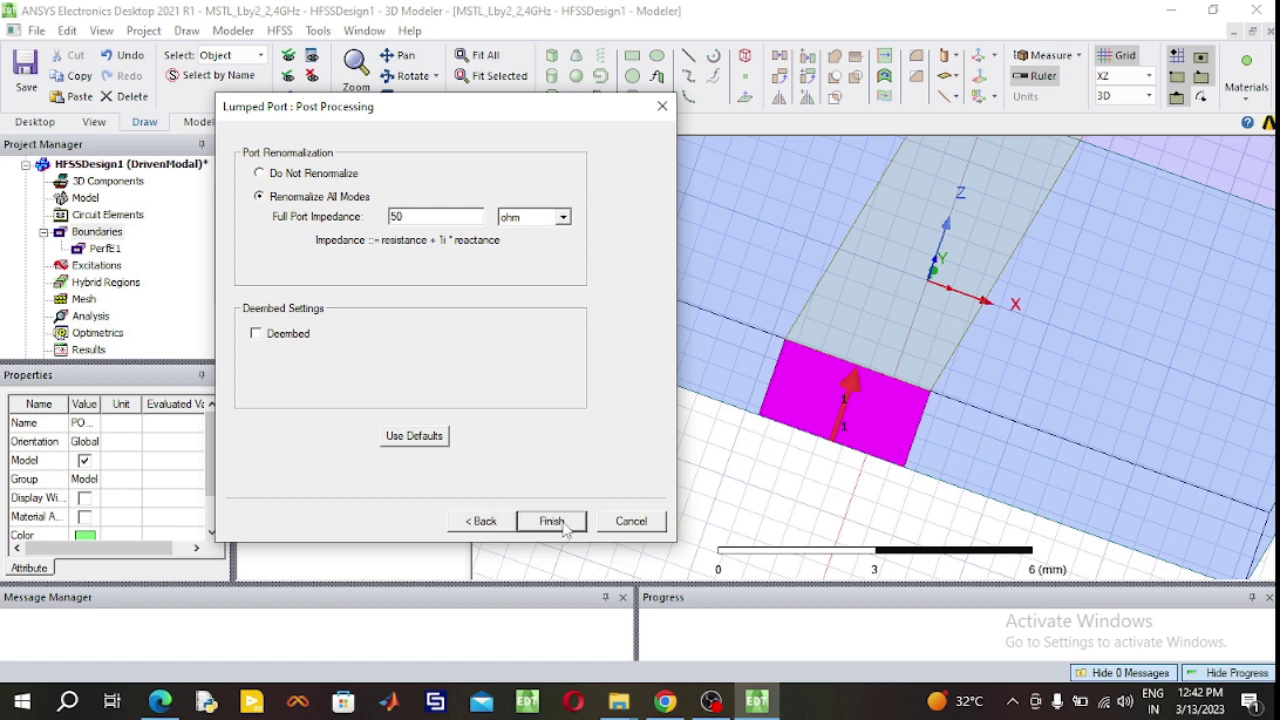
{"action": "left_click", "coordinate": [551, 521]}
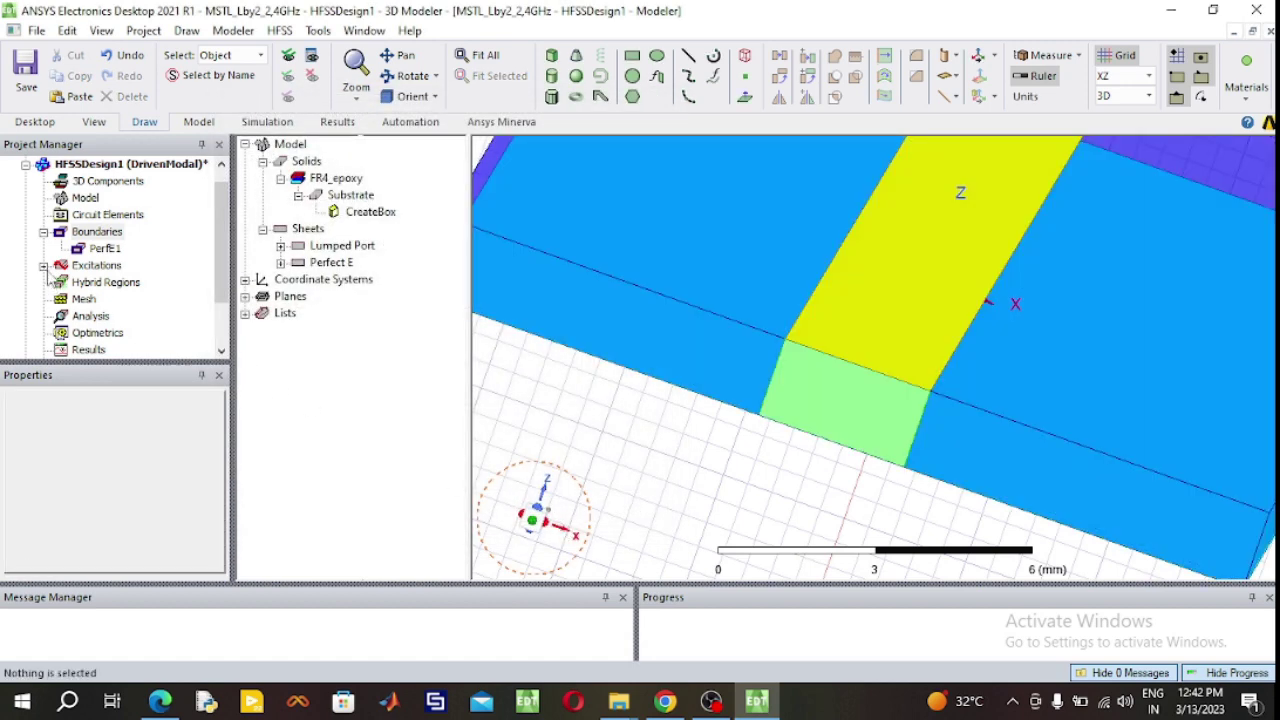
{"action": "left_click", "coordinate": [44, 266]}
{"action": "left_click", "coordinate": [93, 283]}
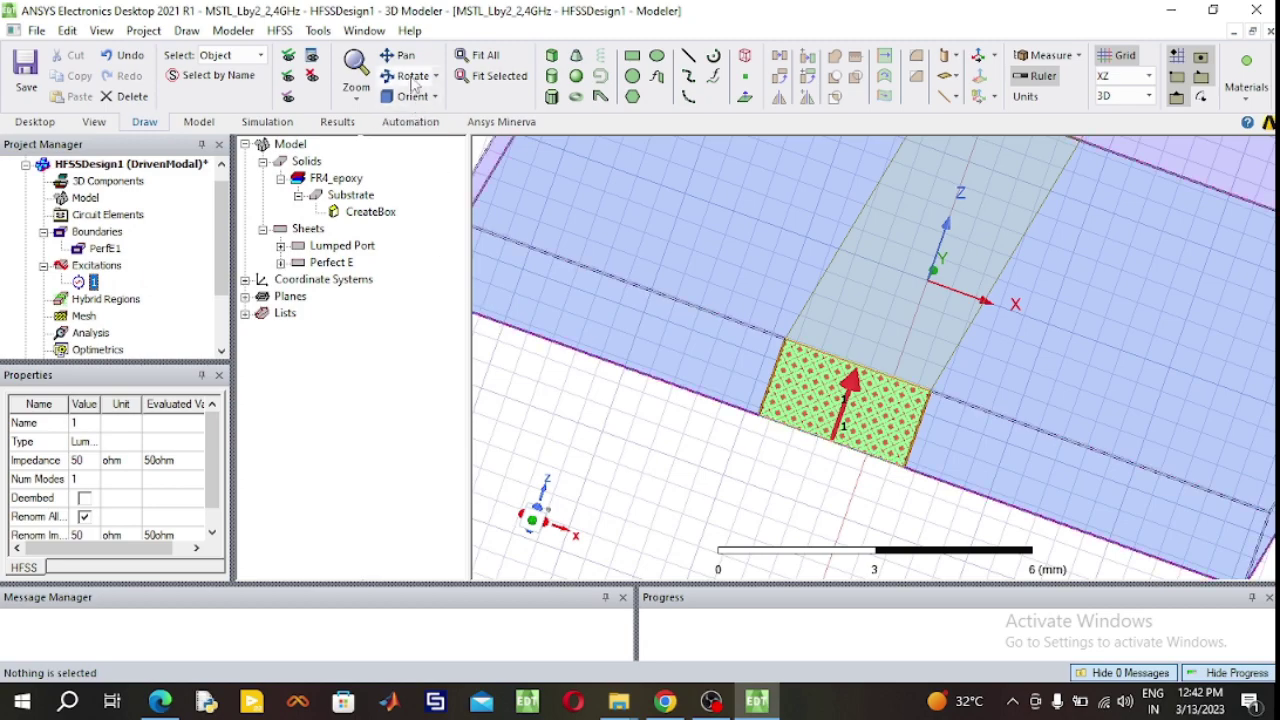
Draw a rectangle on the XZ plane at the line's other end, from its corner at 1.5, 17, 1.6 mm down to ground across the line's width.
{"action": "left_click", "coordinate": [410, 76]}
{"action": "left_click_drag", "start_coordinate": [793, 487], "coordinate": [460, 520]}
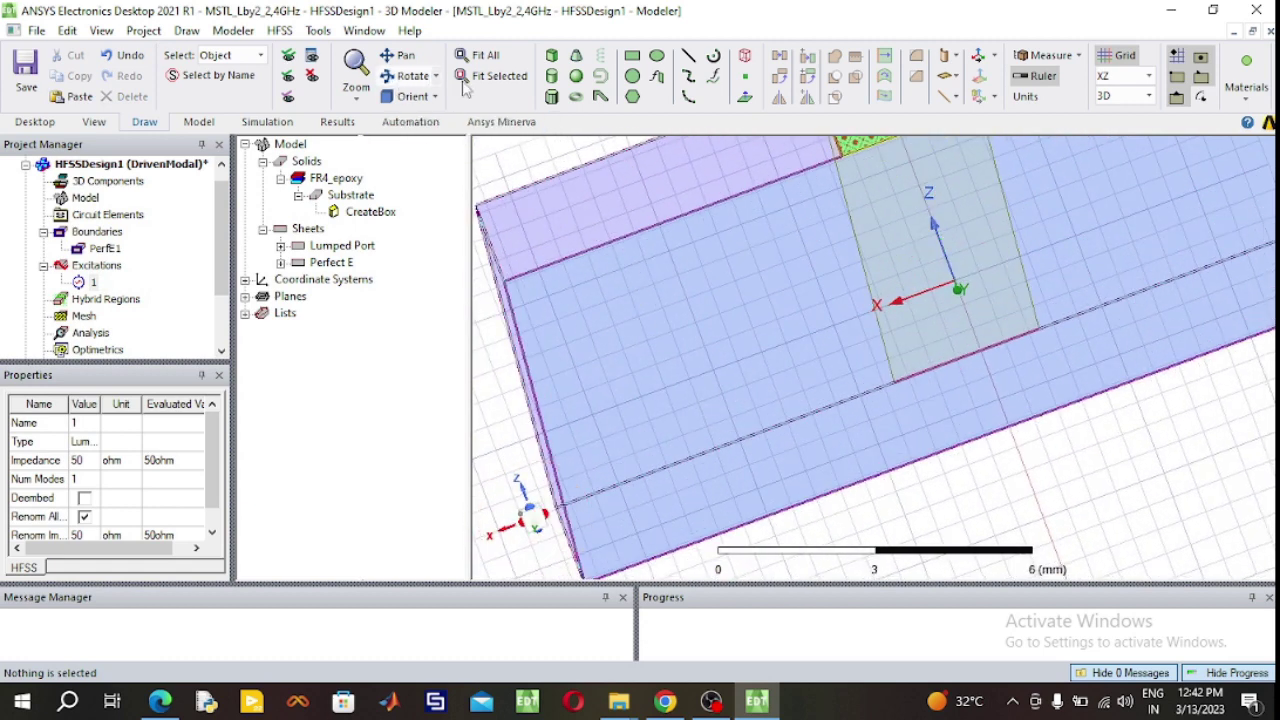
{"action": "left_click", "coordinate": [632, 56]}
{"action": "left_click", "coordinate": [865, 261]}
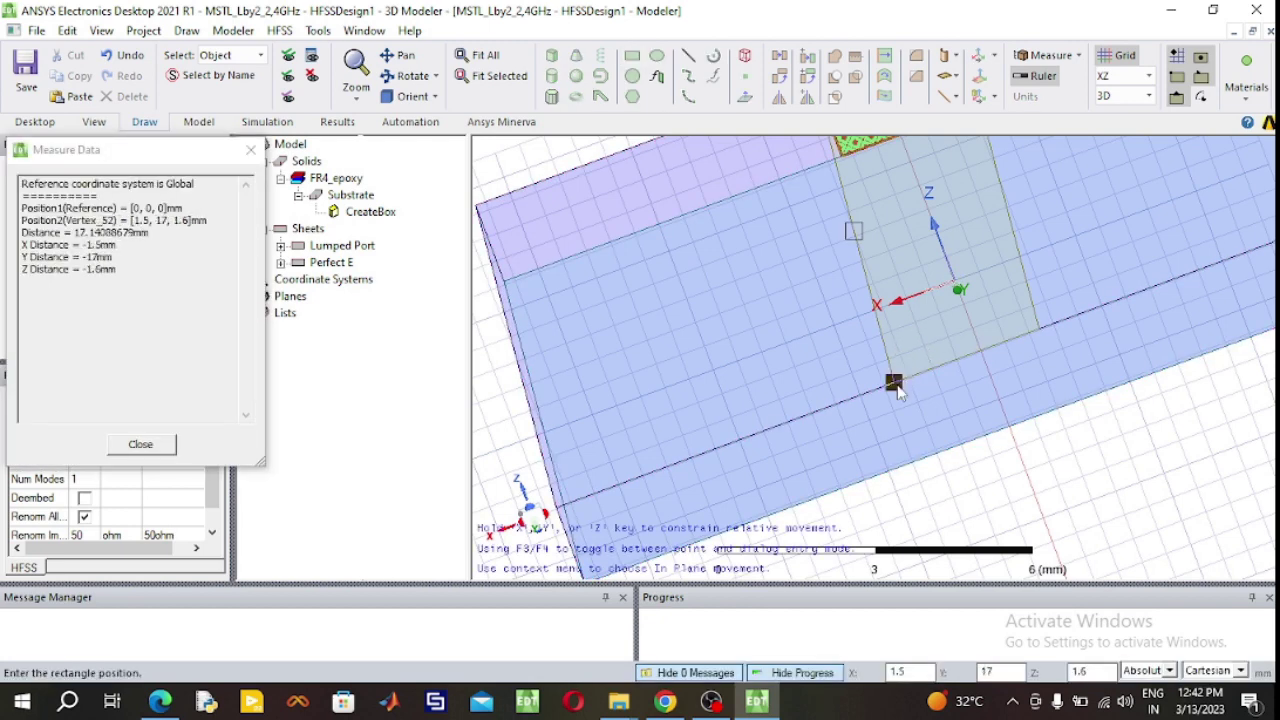
{"action": "left_click", "coordinate": [1065, 418]}
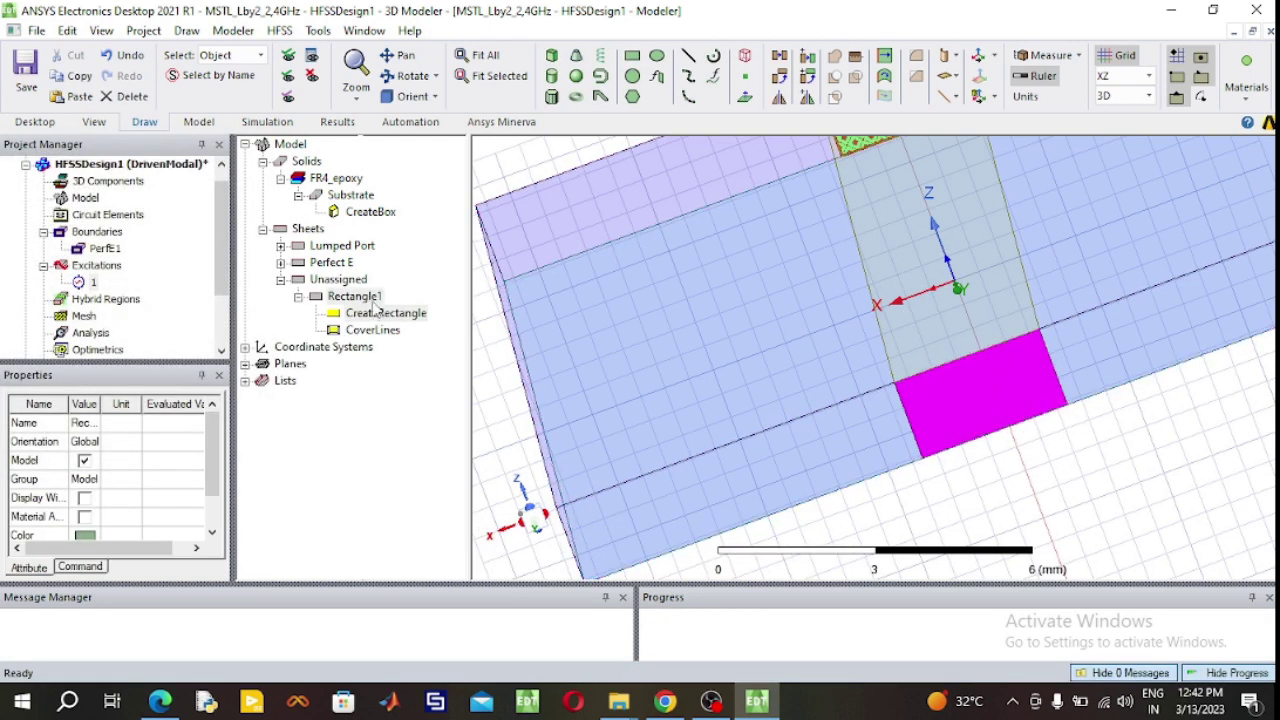
Rename the new rectangle PORT2 and set its colour to light green.
{"action": "double_click", "coordinate": [373, 299]}
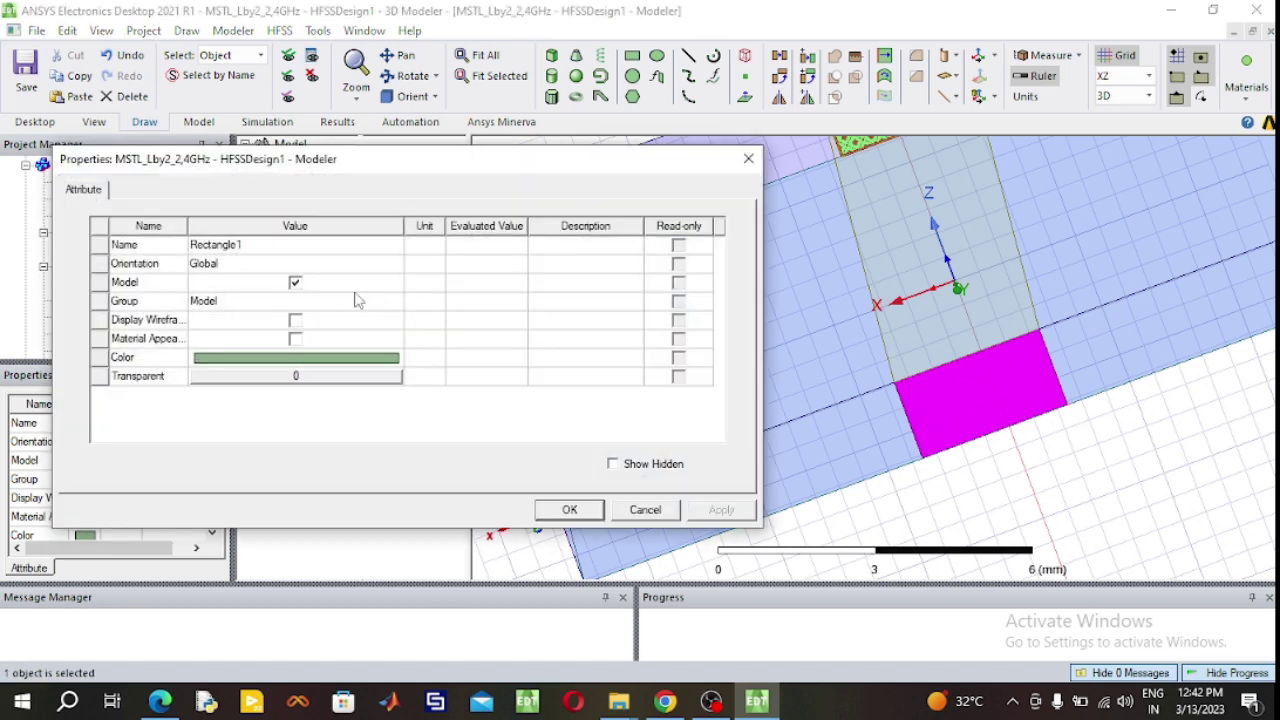
{"action": "left_click", "coordinate": [277, 247]}
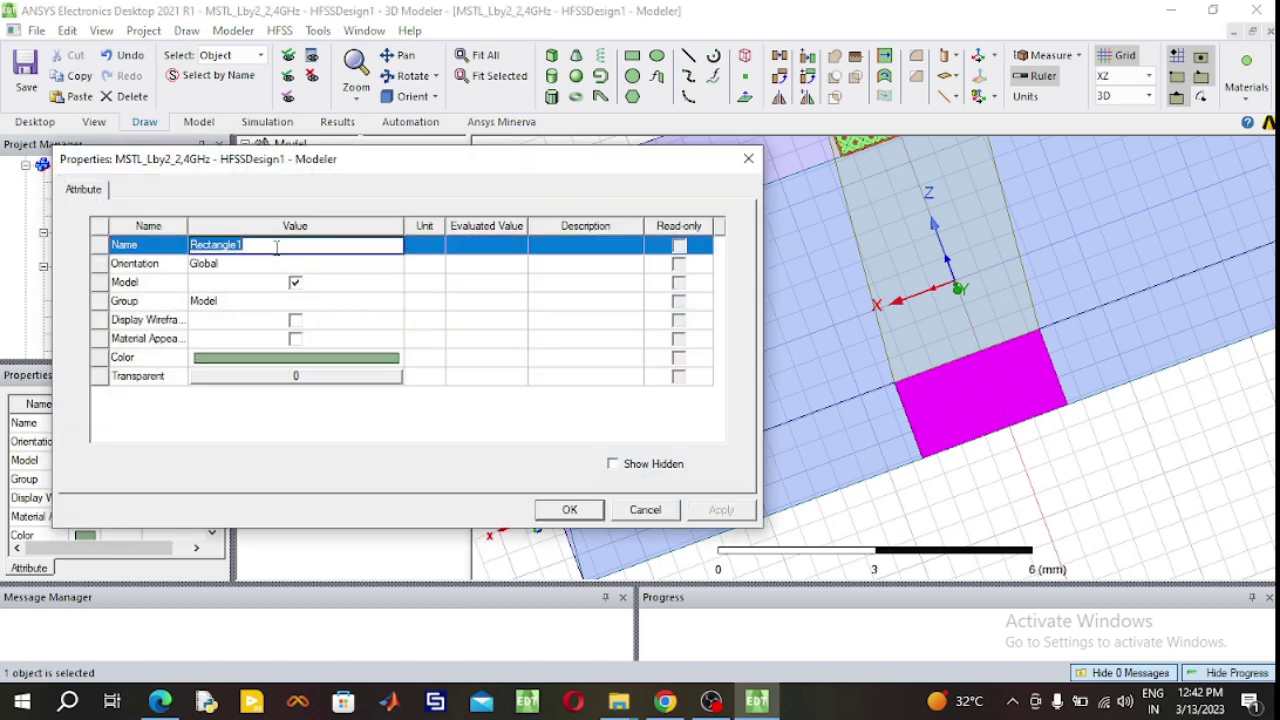
{"action": "type", "text": "PC"}
{"action": "left_click", "coordinate": [282, 357]}
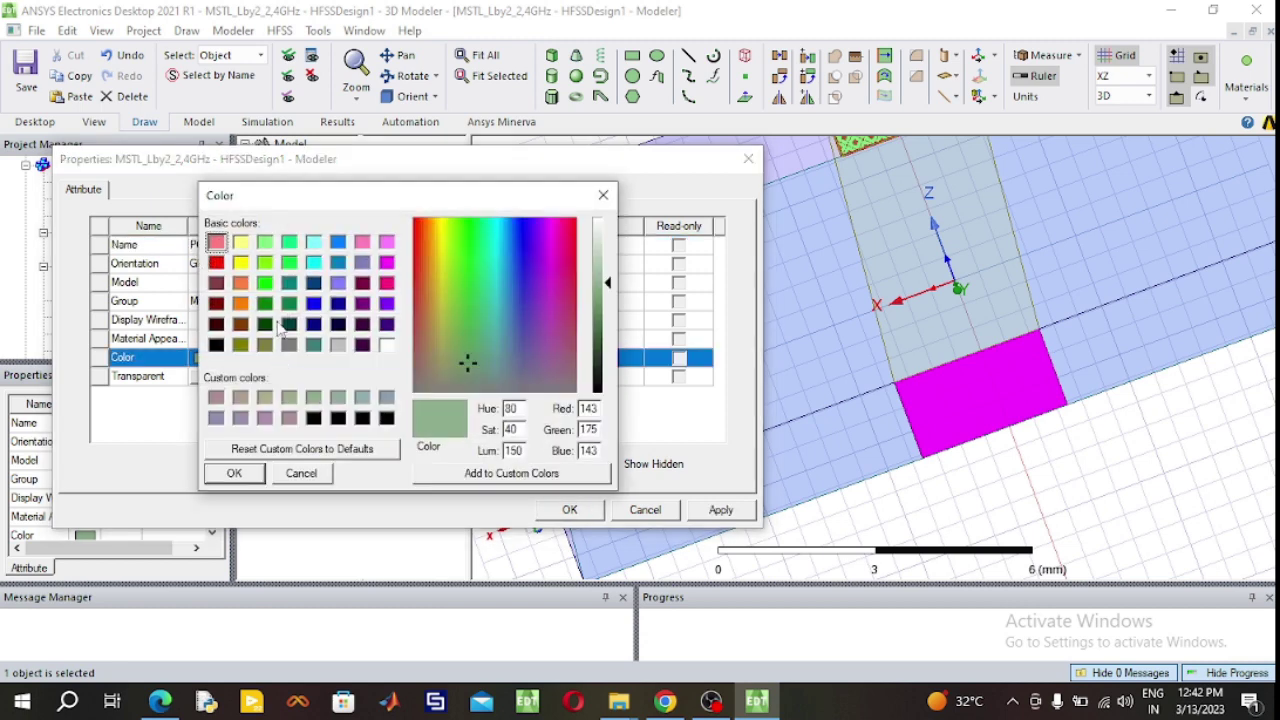
{"action": "left_click", "coordinate": [265, 242]}
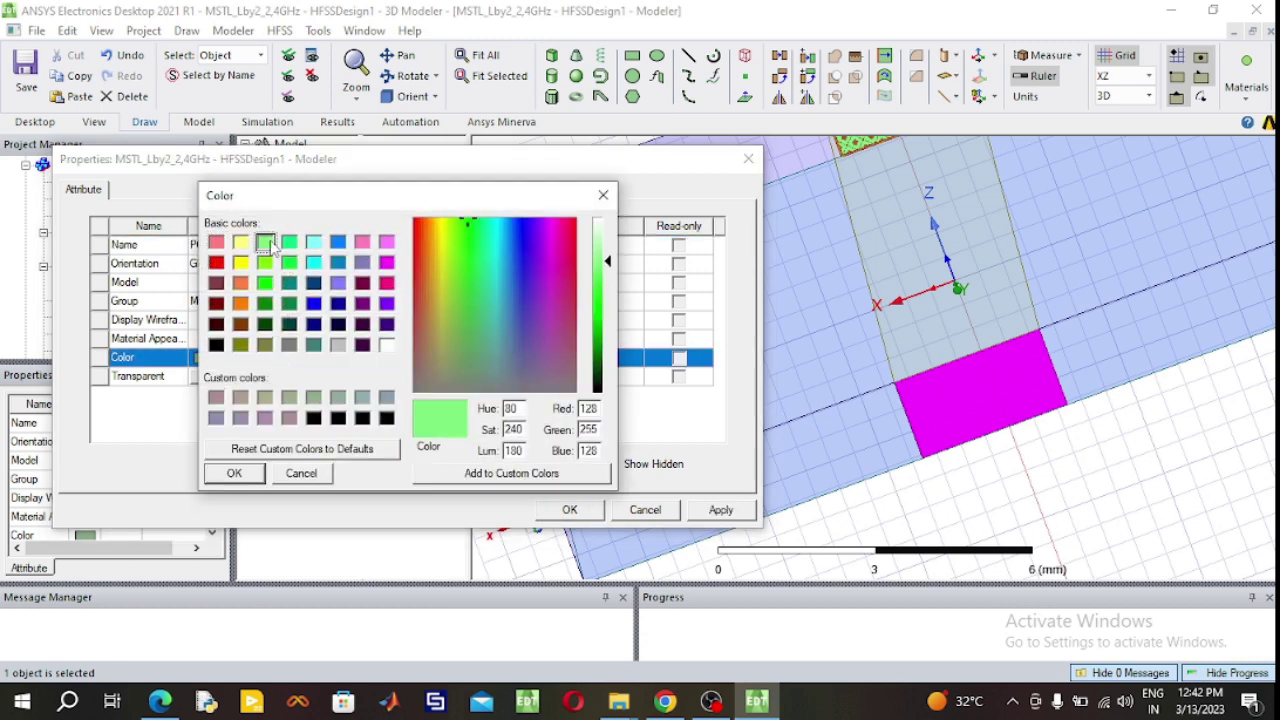
{"action": "left_click", "coordinate": [235, 474]}
{"action": "left_click", "coordinate": [565, 509]}
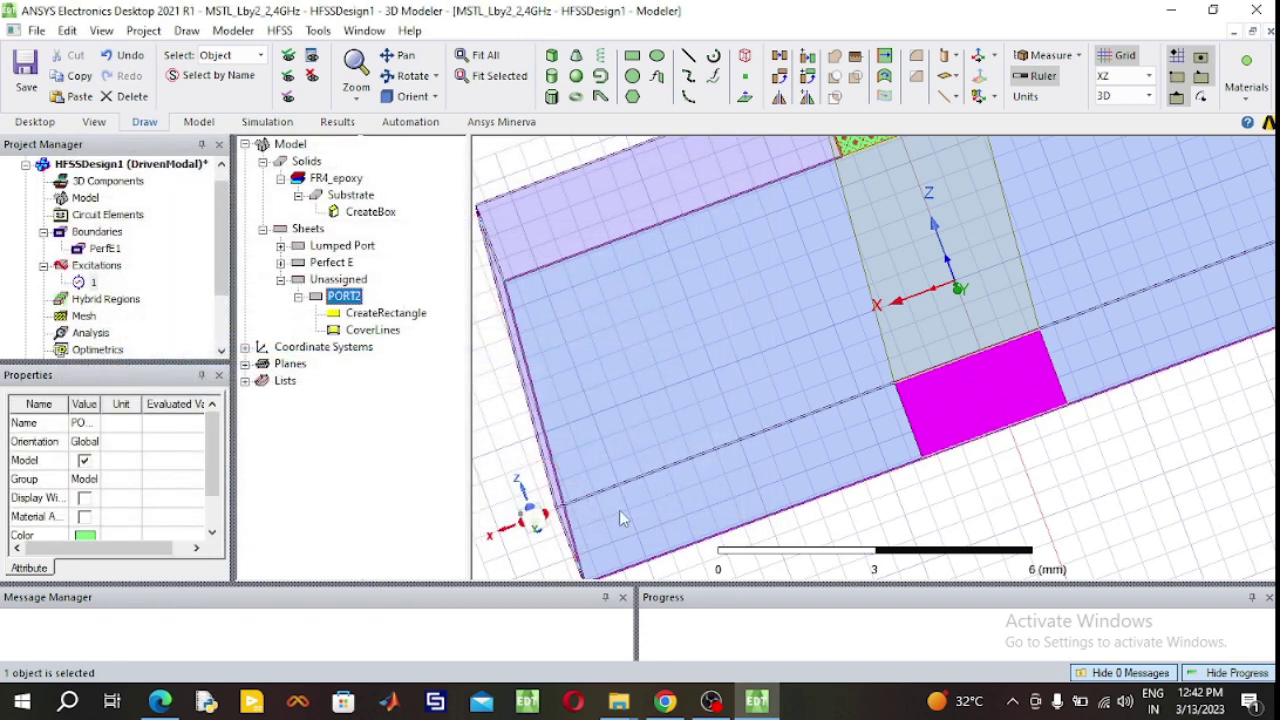
Assign a lumped port excitation named 2 to the PORT2 sheet with a full port impedance of 50 ohm.
{"action": "left_click", "coordinate": [886, 427]}
{"action": "left_click", "coordinate": [994, 410]}
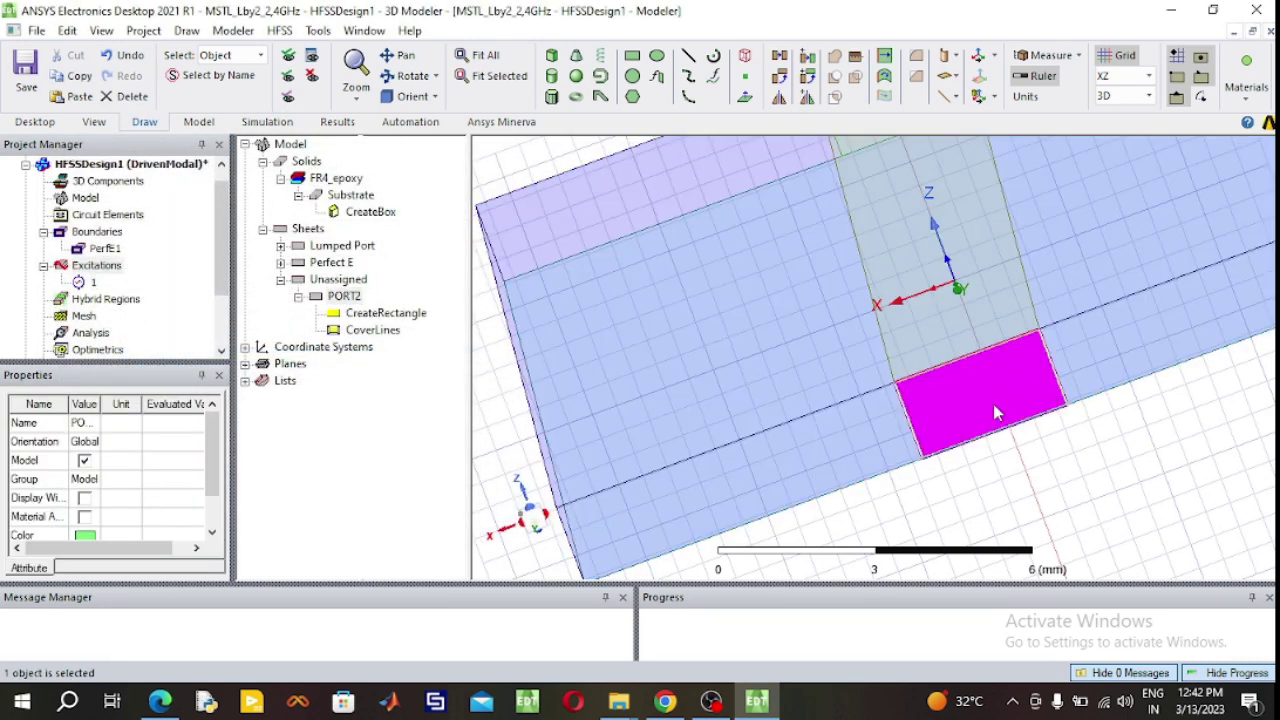
{"action": "scroll", "coordinate": [993, 412], "scroll_direction": "up", "scroll_amount": 3}
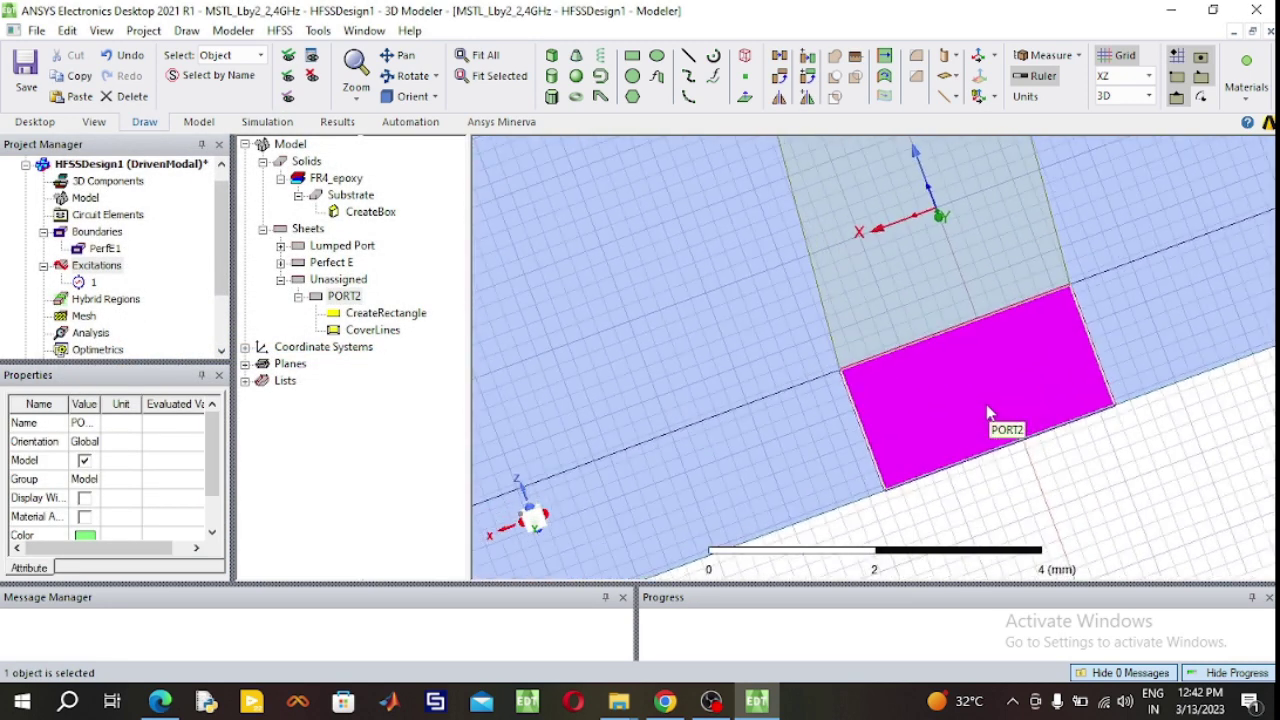
{"action": "right_click", "coordinate": [985, 413]}
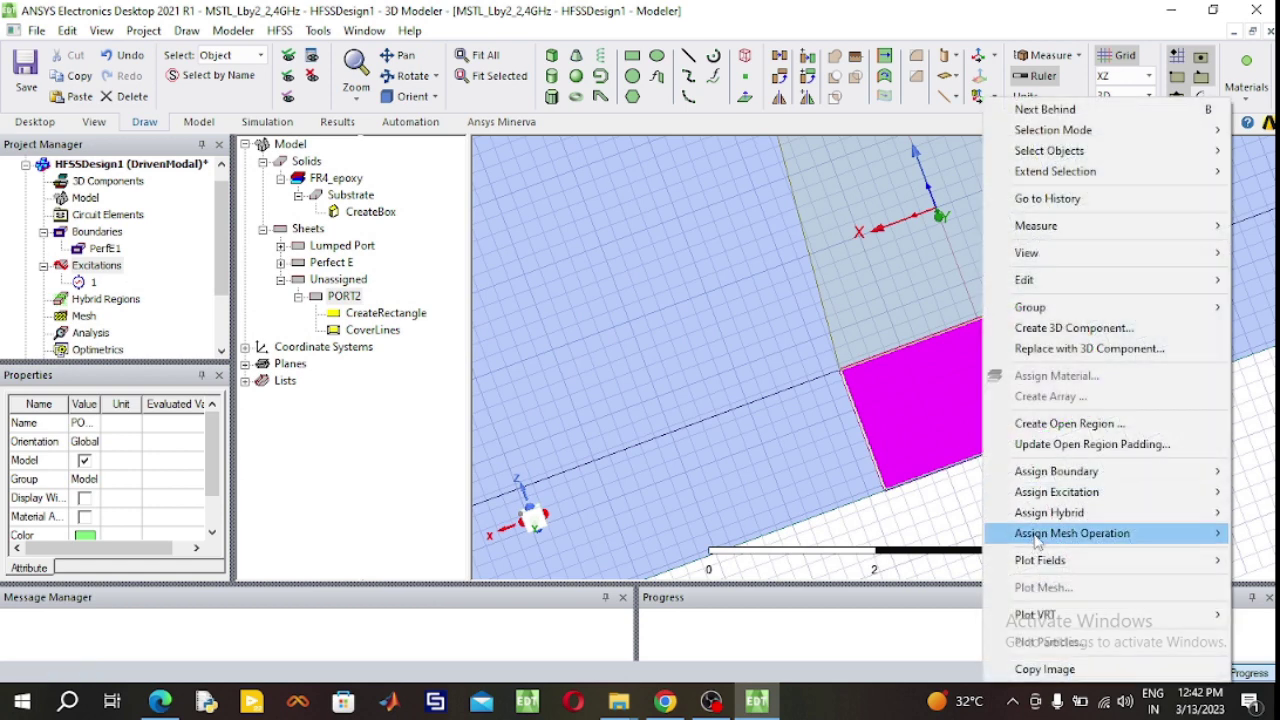
{"action": "mouse_move", "coordinate": [1040, 510]}
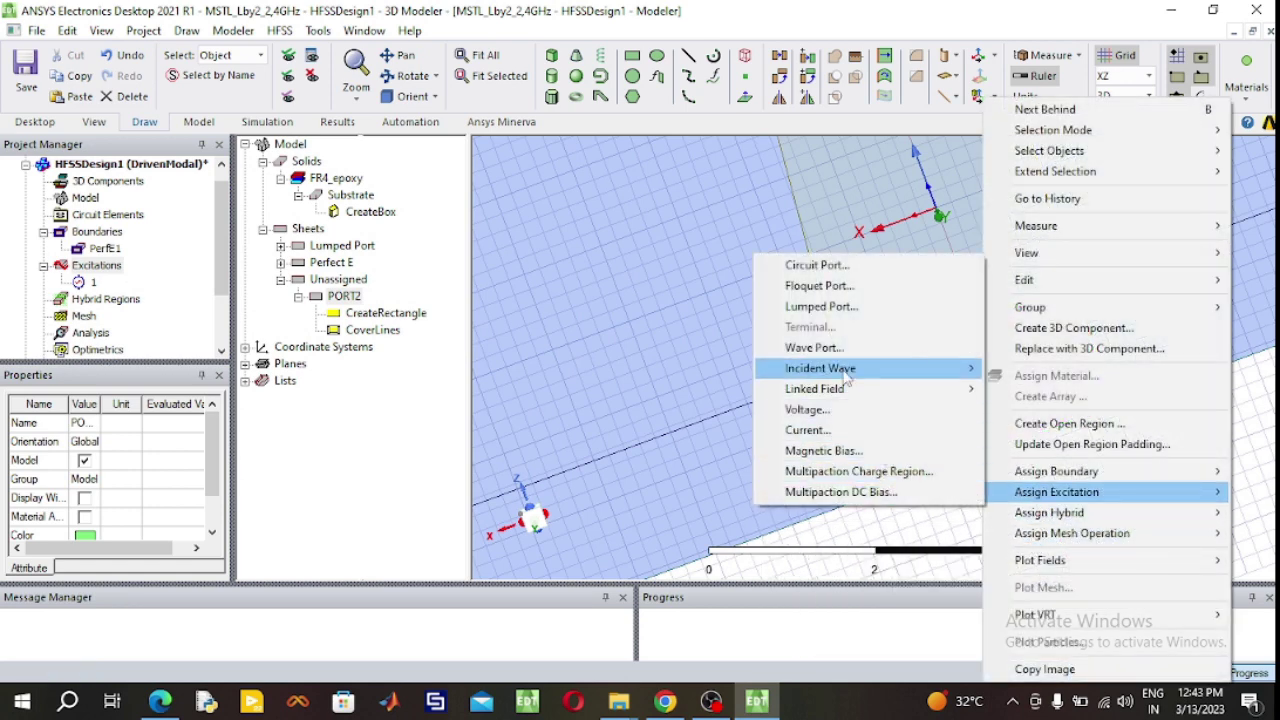
{"action": "left_click", "coordinate": [822, 310]}
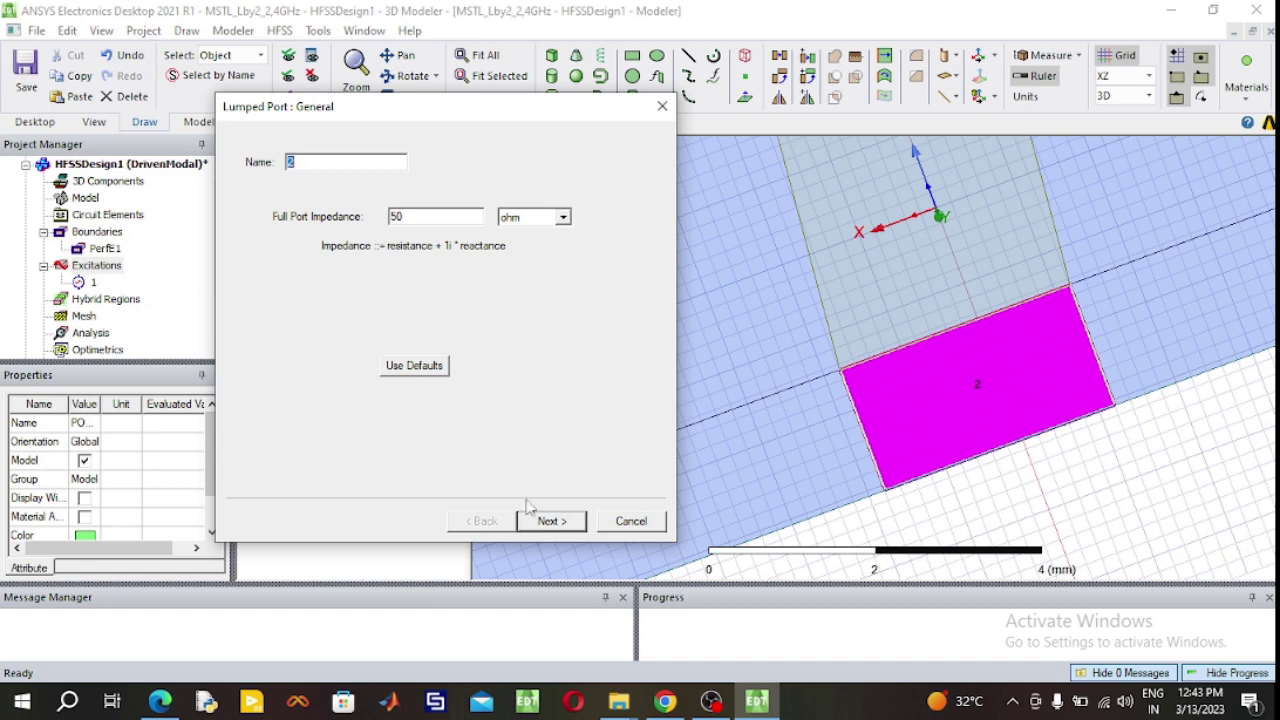
{"action": "left_click", "coordinate": [552, 521]}
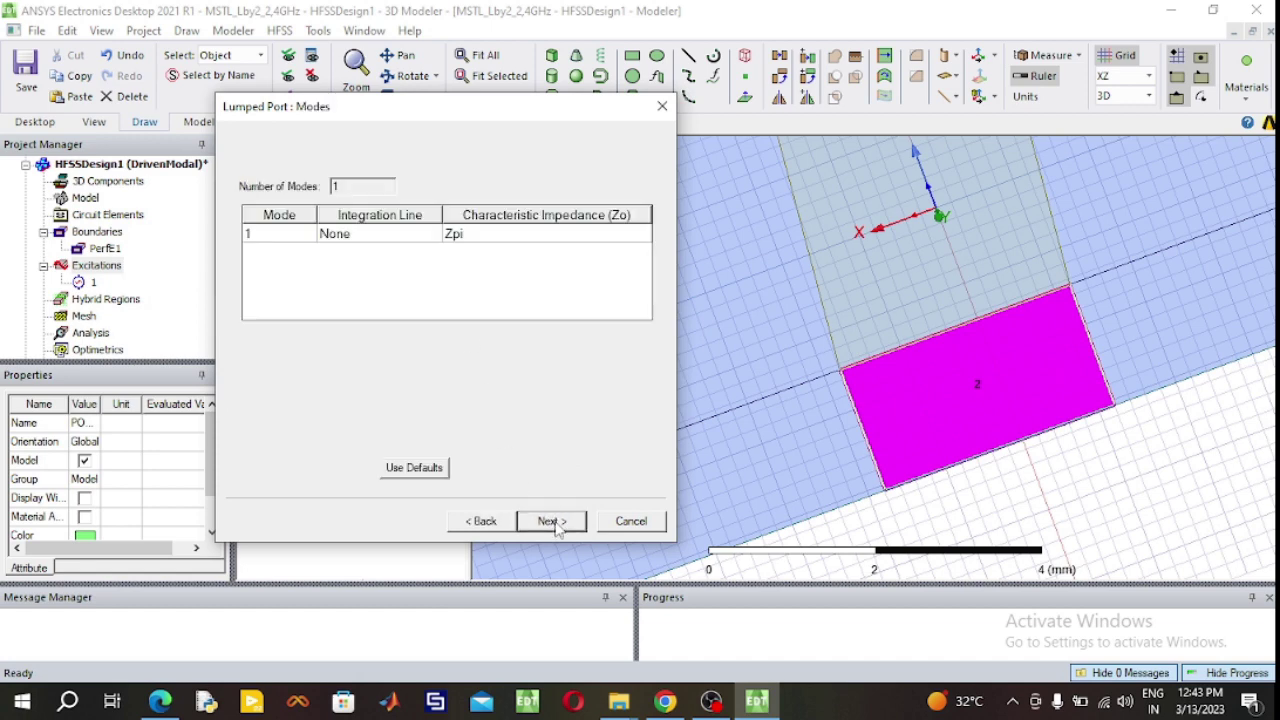
Define port 2's integration line from the ground edge's midpoint at 0, 17, 0 mm up to the microstrip edge and finish with 50 ohm renormalization.
{"action": "left_click", "coordinate": [414, 236]}
{"action": "left_click", "coordinate": [414, 236]}
{"action": "left_click", "coordinate": [390, 268]}
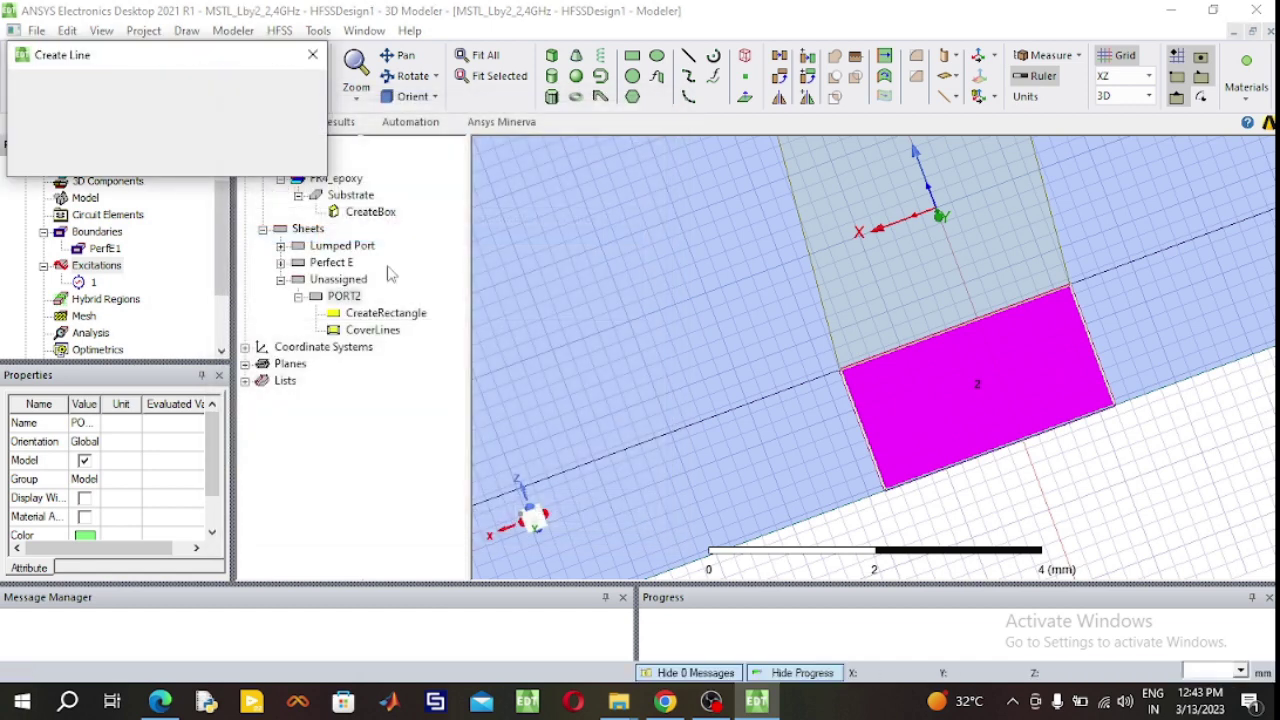
{"action": "left_click", "coordinate": [955, 330]}
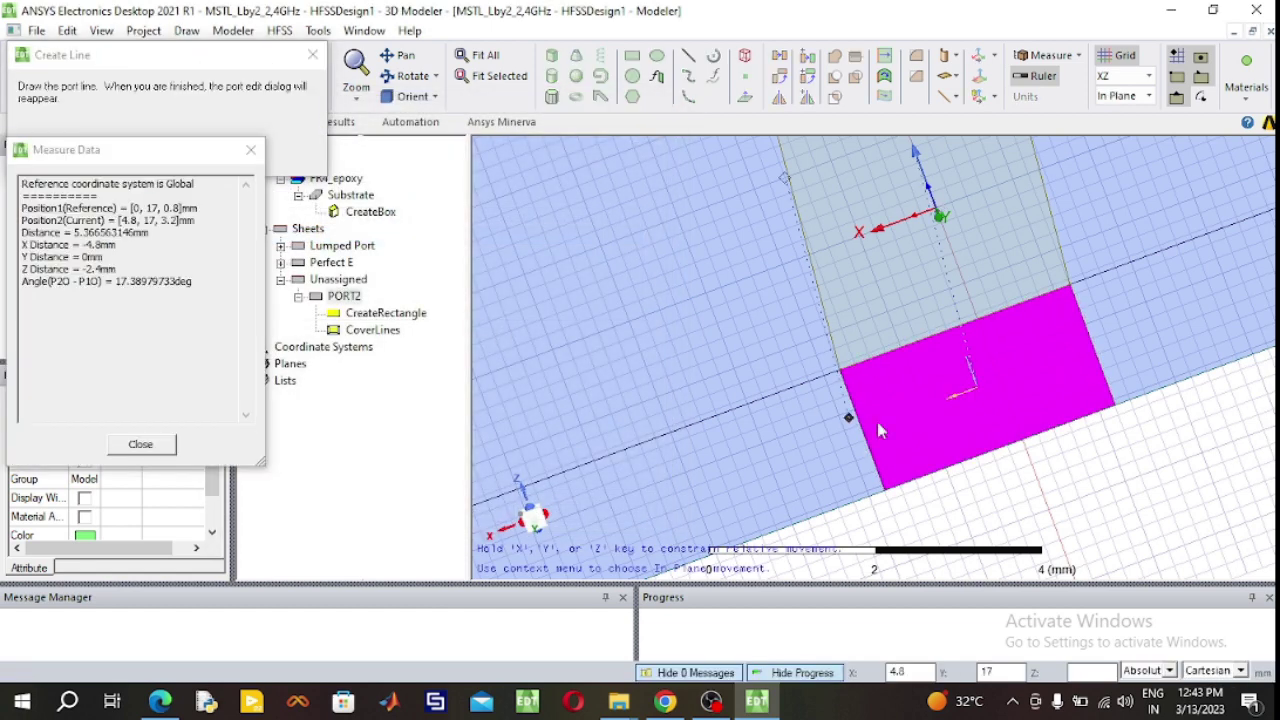
{"action": "left_click", "coordinate": [999, 449]}
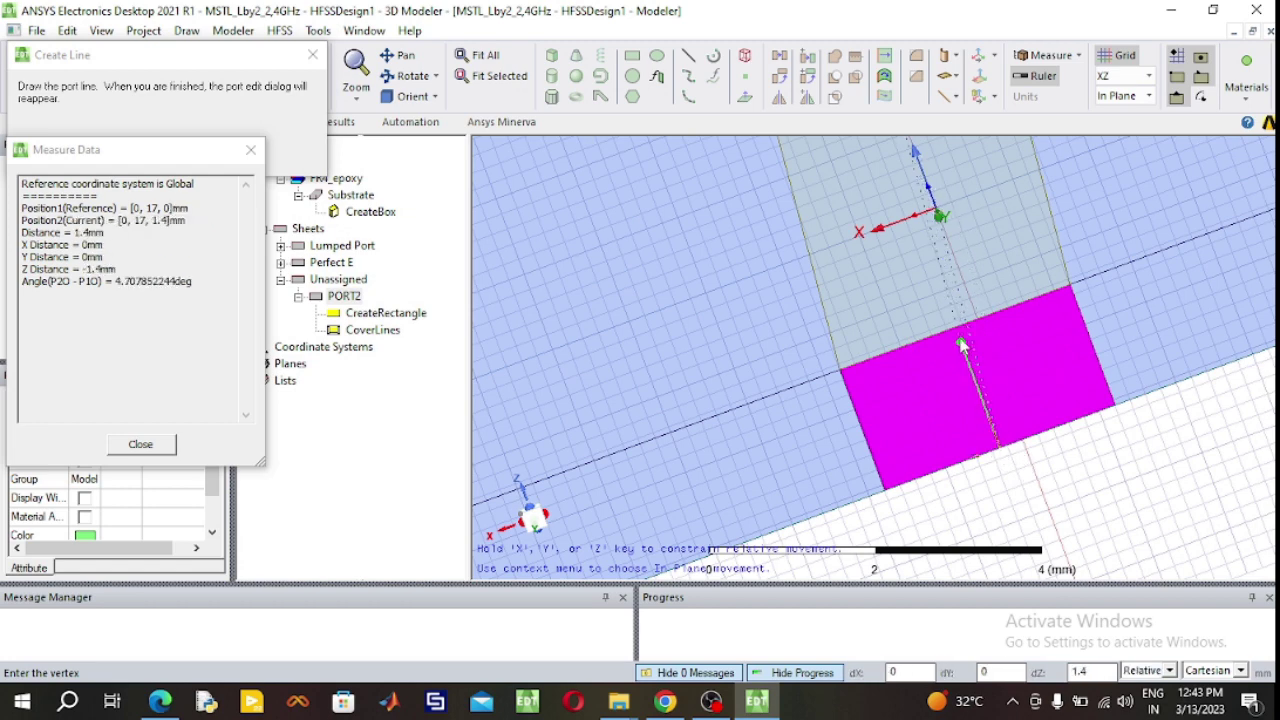
{"action": "left_click", "coordinate": [962, 334]}
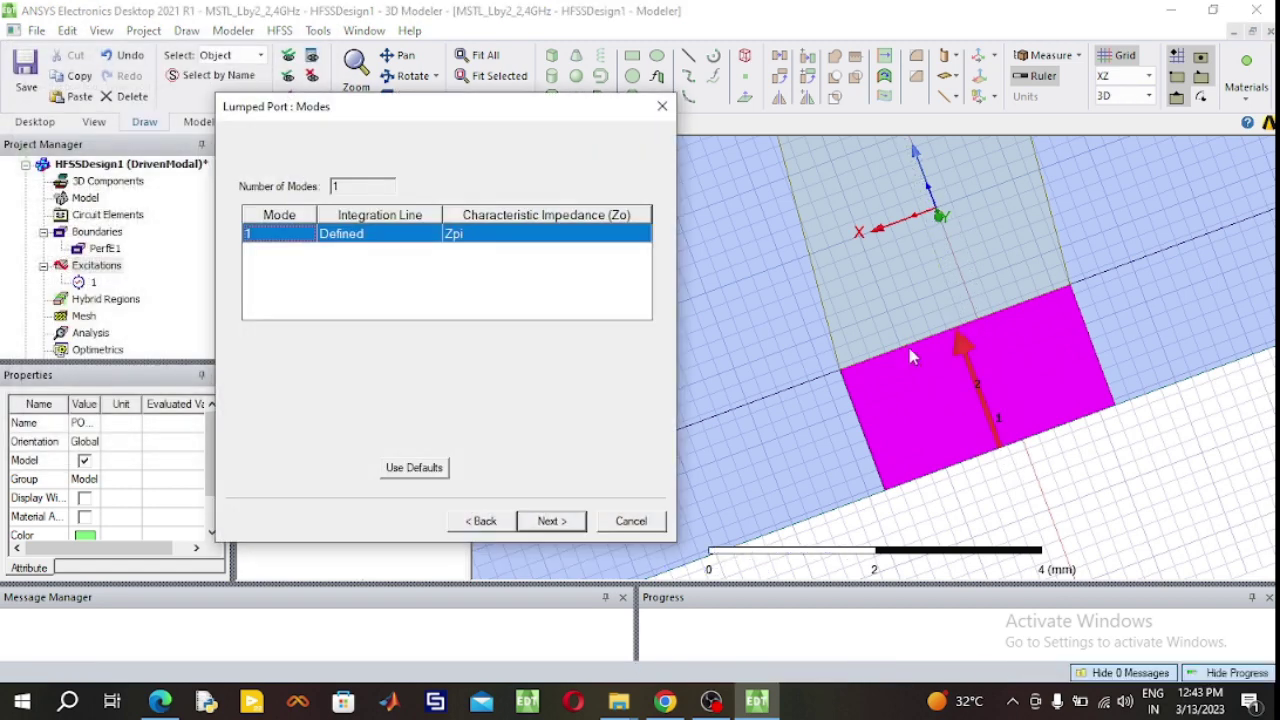
{"action": "left_click", "coordinate": [551, 522]}
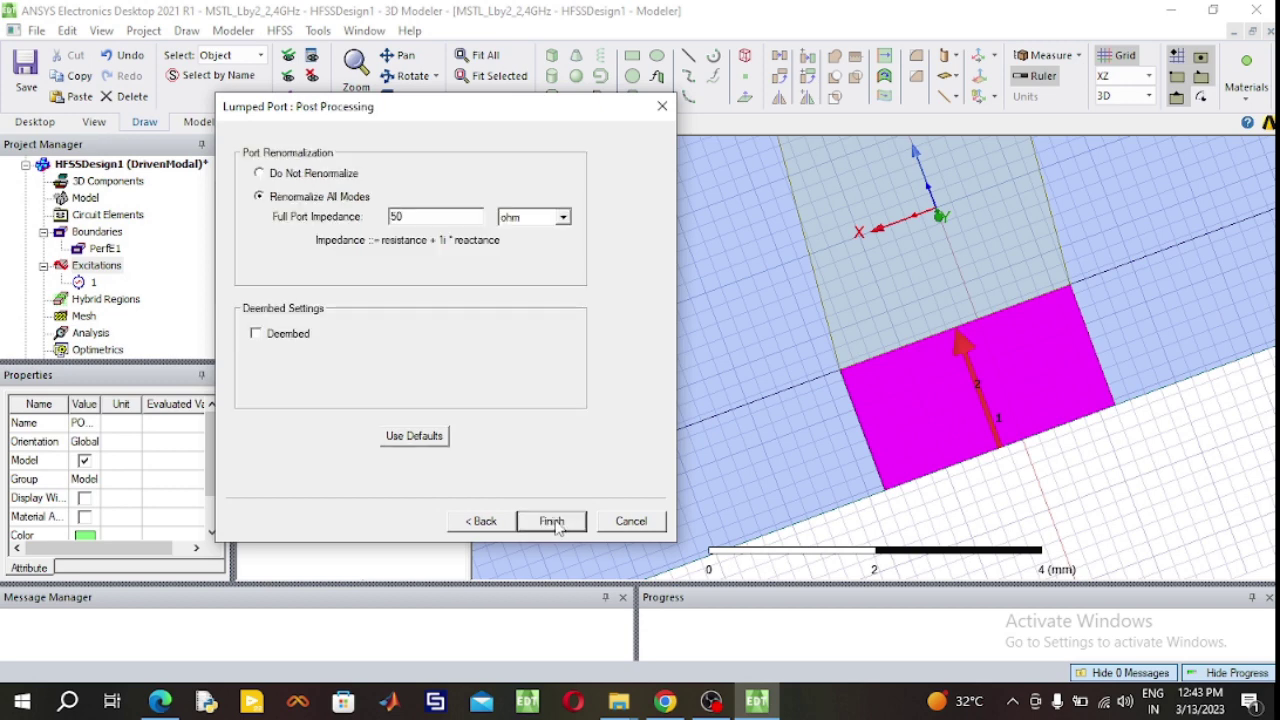
{"action": "left_click", "coordinate": [552, 522]}
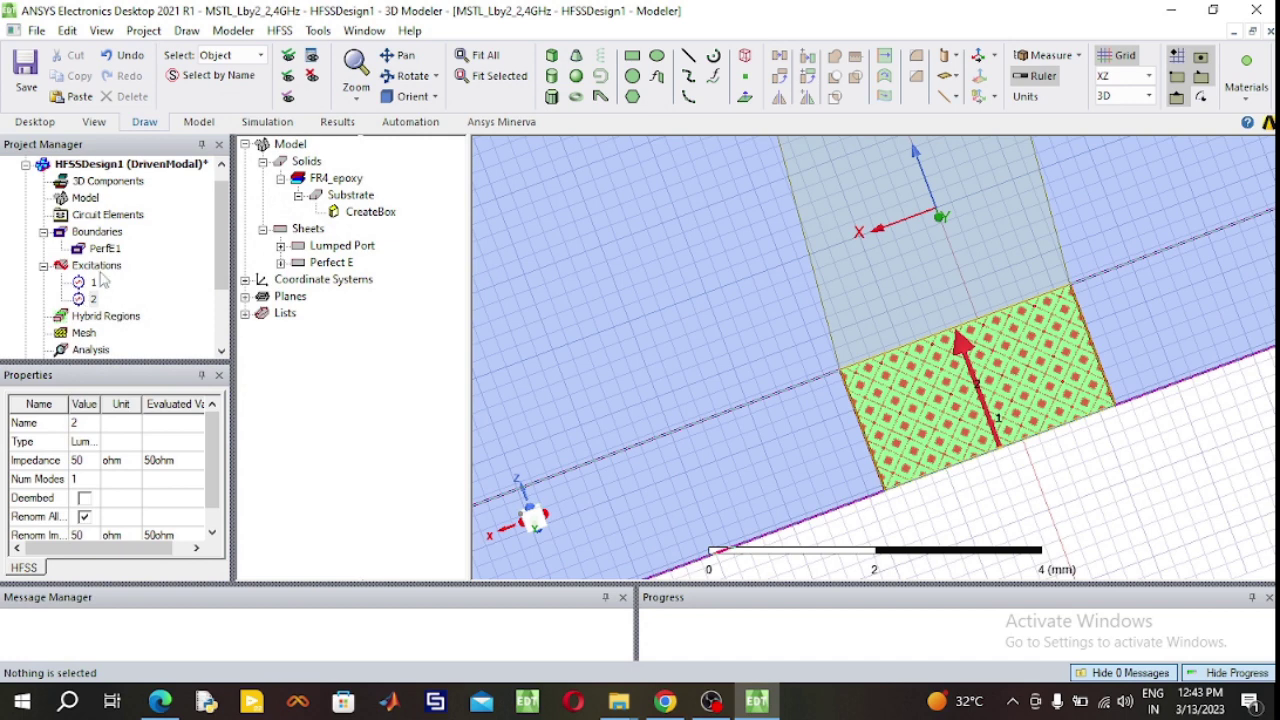
{"action": "left_click", "coordinate": [92, 299]}
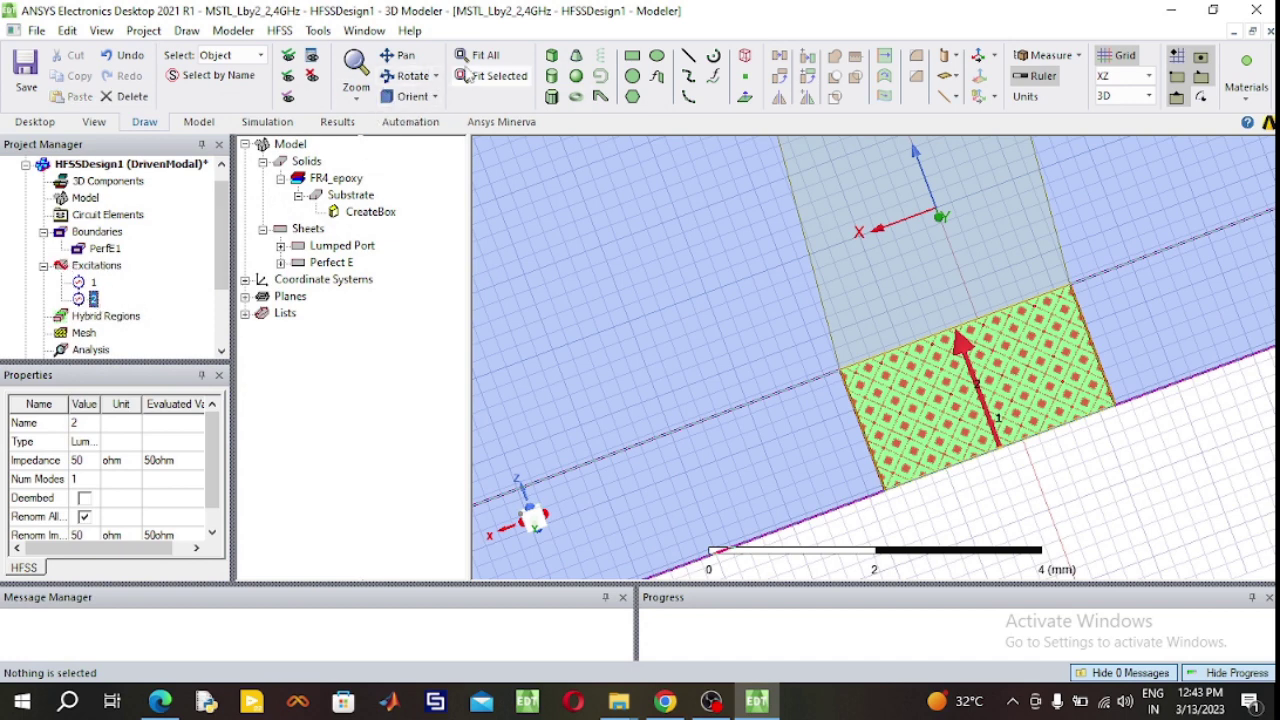
Set the drawing plane to XY.
{"action": "left_click", "coordinate": [480, 55]}
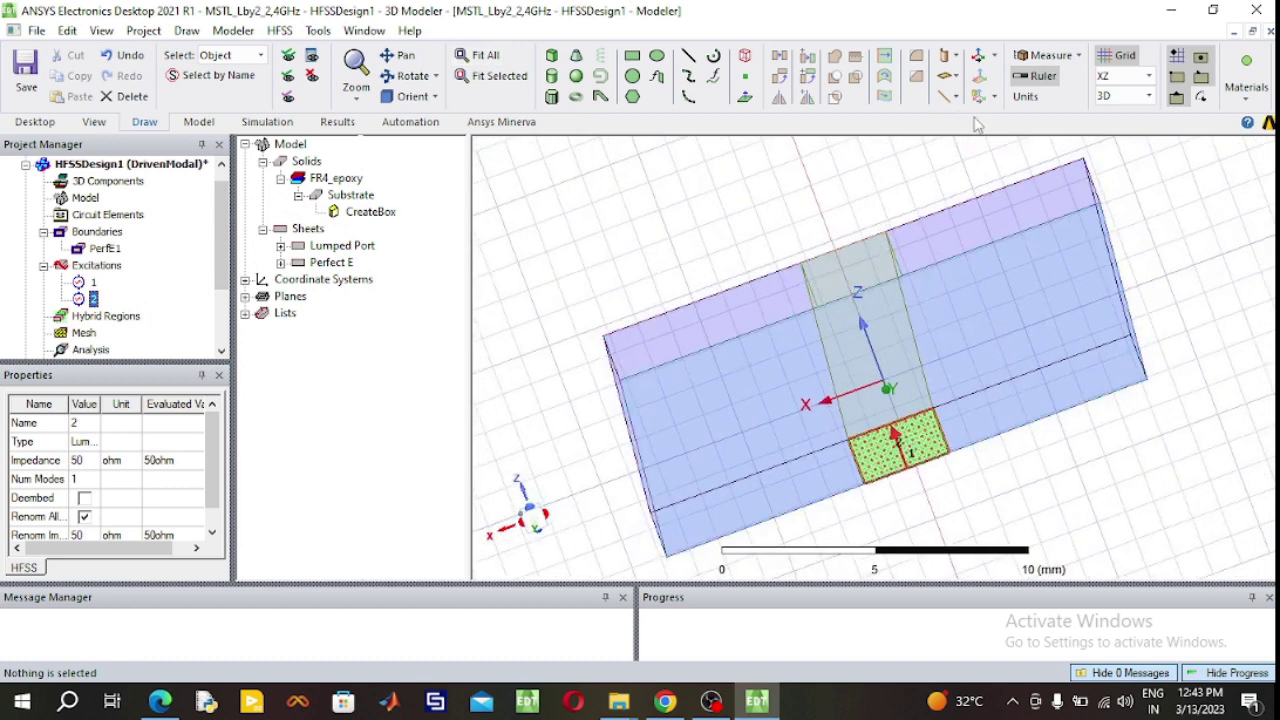
{"action": "left_click", "coordinate": [1140, 76]}
{"action": "left_click", "coordinate": [1110, 98]}
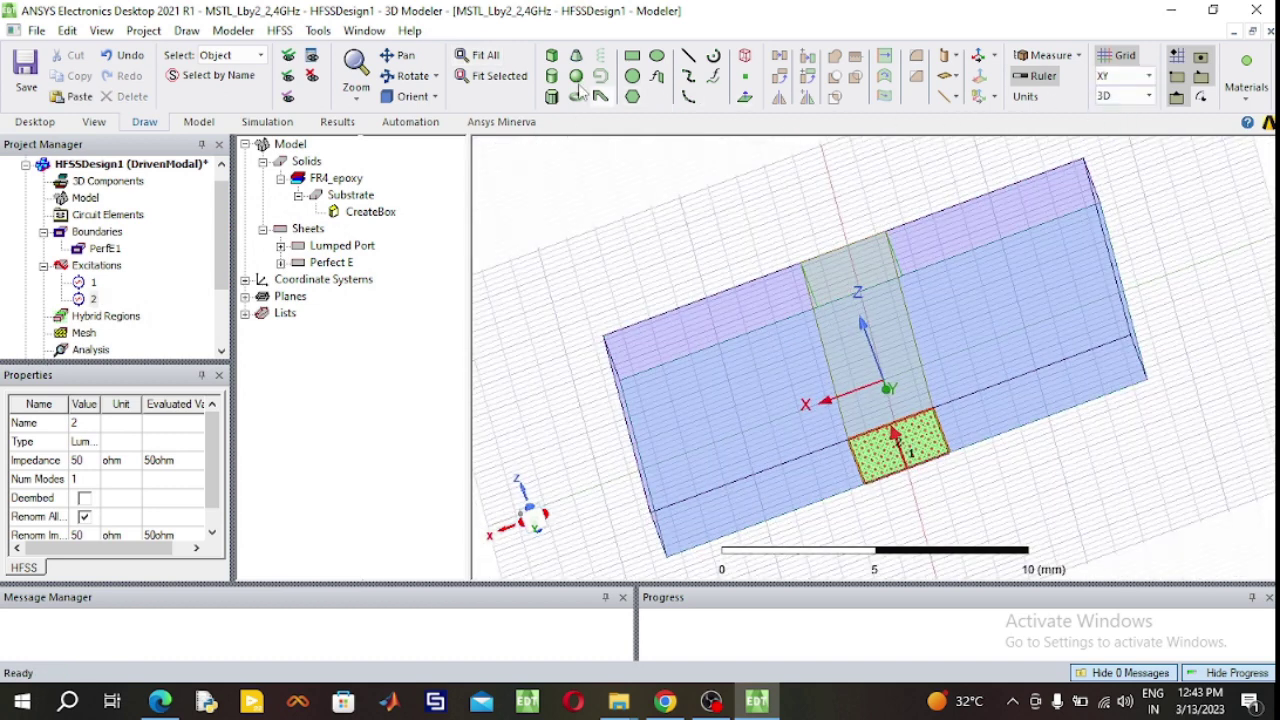
{"action": "left_click", "coordinate": [410, 76]}
{"action": "left_click_drag", "start_coordinate": [752, 341], "coordinate": [1008, 336]}
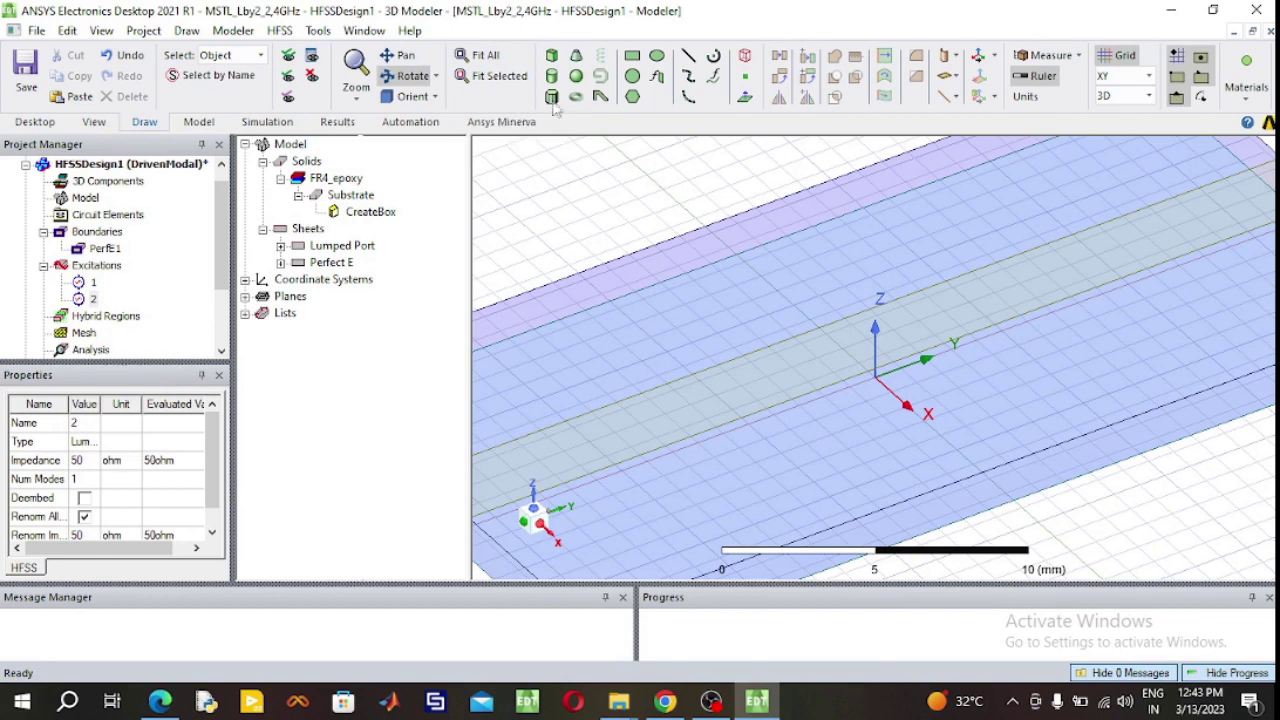
{"action": "left_click", "coordinate": [498, 57]}
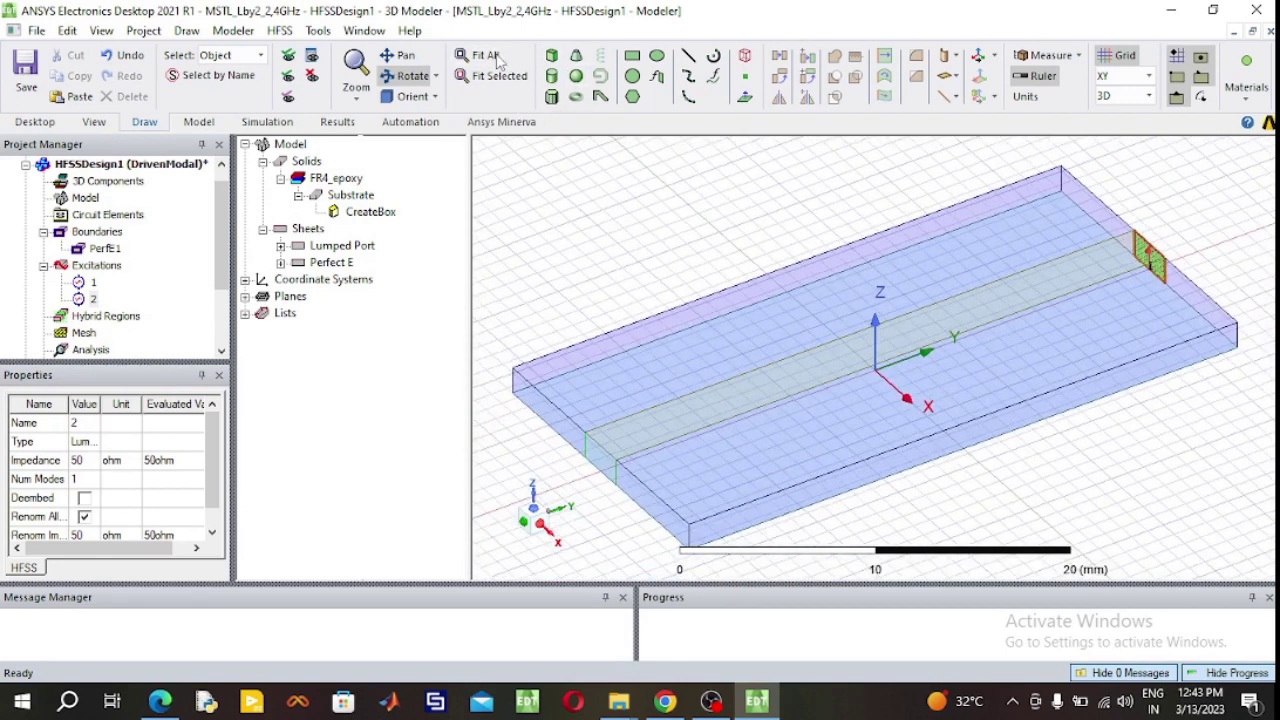
{"action": "left_click", "coordinate": [410, 76]}
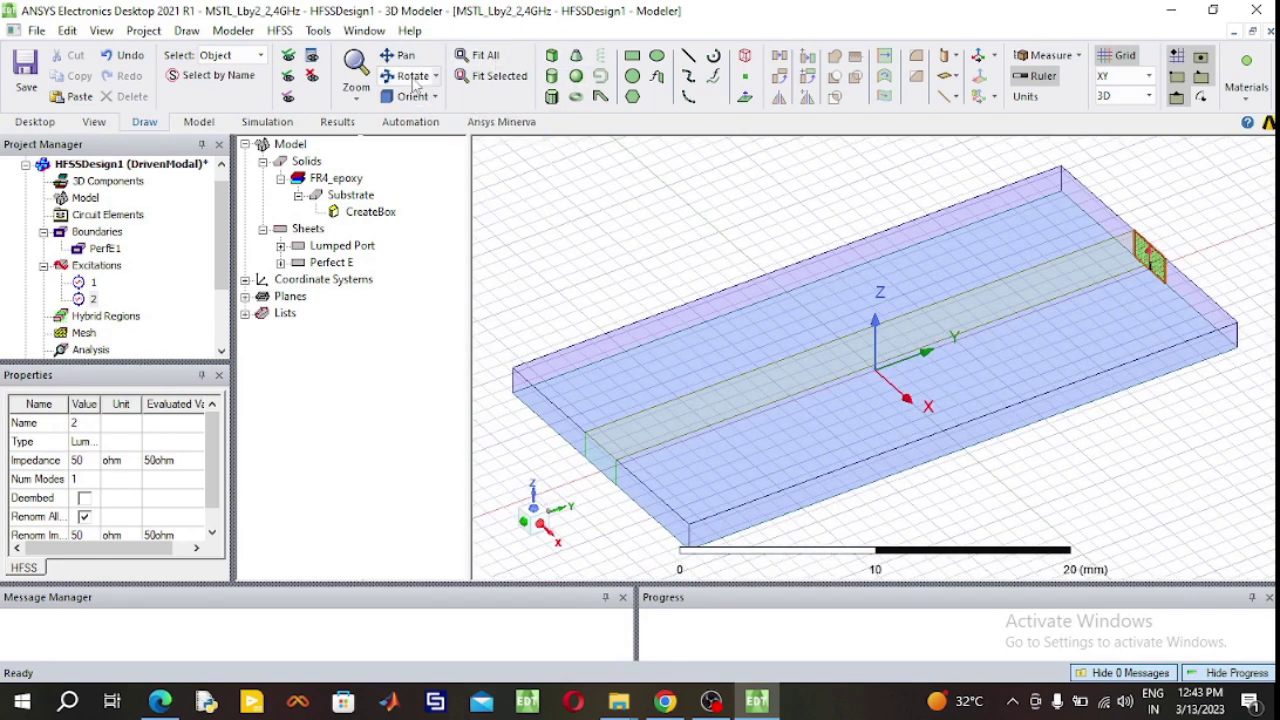
Draw a box about 28 × 8 × 4 mm from -21, -4, 0 mm, overlapping one end of the substrate.
{"action": "left_click", "coordinate": [614, 208]}
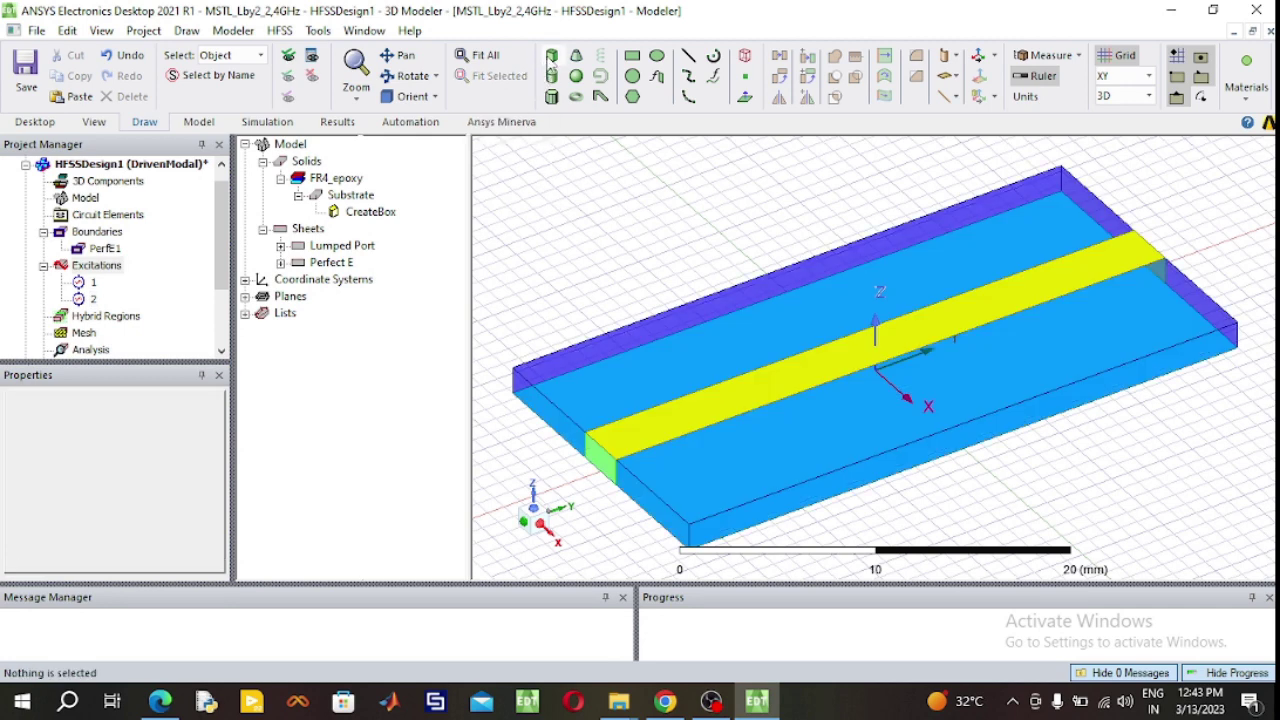
{"action": "left_click", "coordinate": [550, 58]}
{"action": "left_click", "coordinate": [580, 192]}
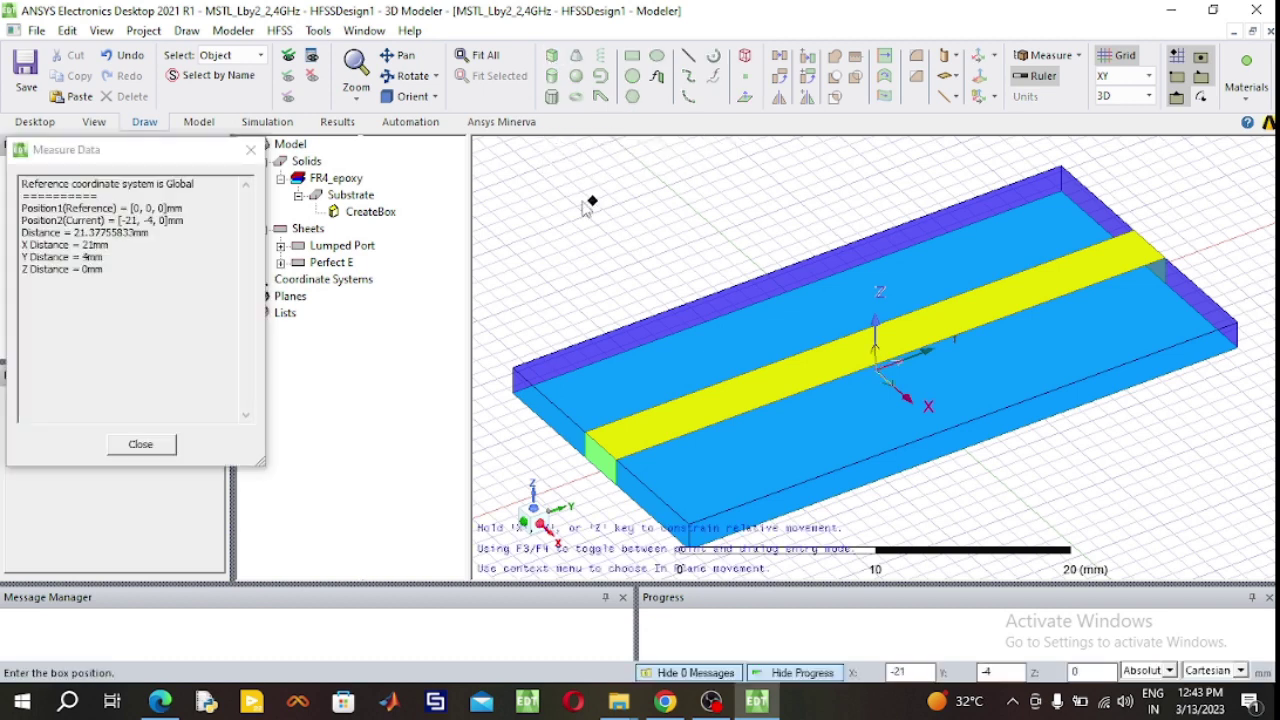
{"action": "left_click", "coordinate": [757, 497]}
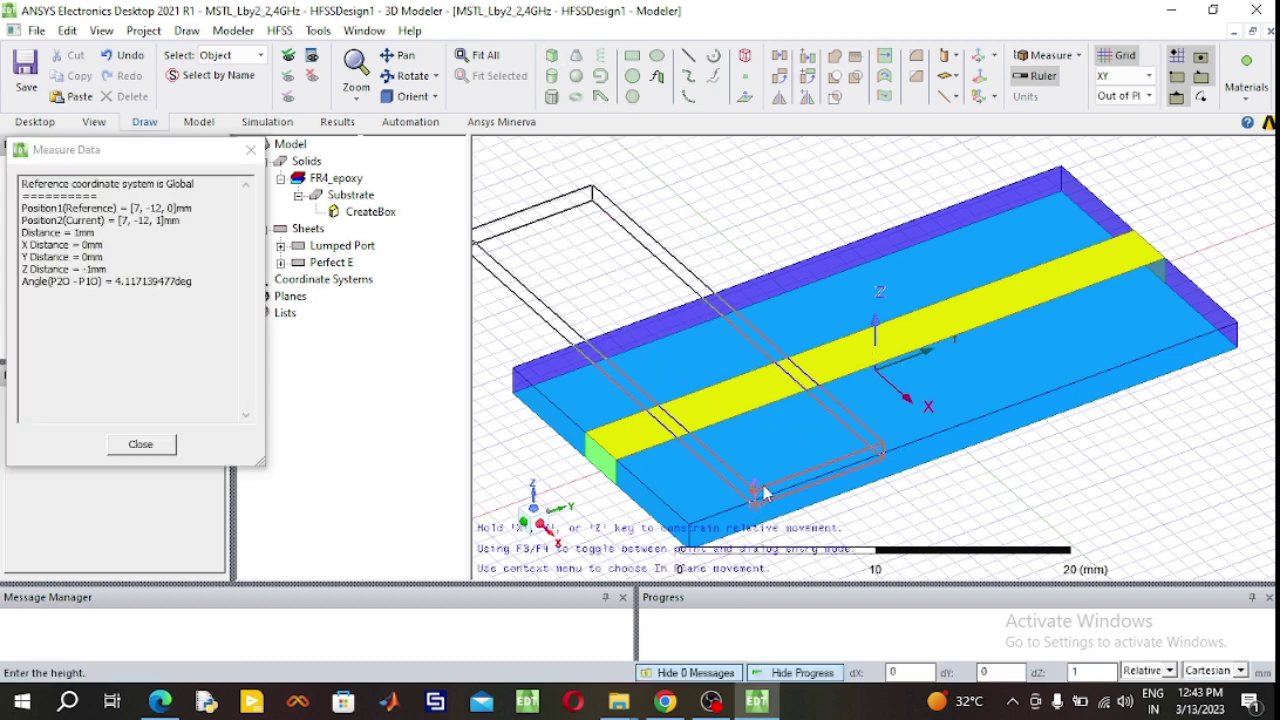
{"action": "left_click", "coordinate": [775, 464]}
{"action": "left_click", "coordinate": [768, 452]}
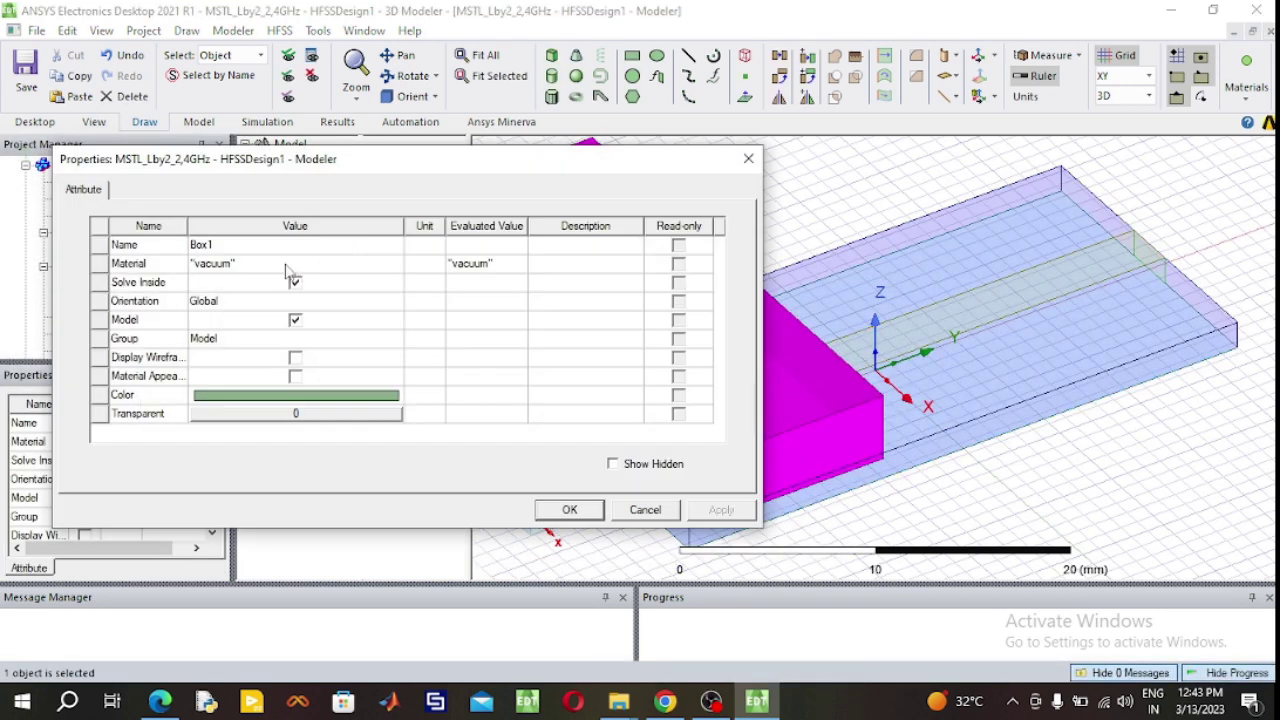
Rename the new box RadBox and assign it the air material from the materials library.
{"action": "left_click", "coordinate": [268, 245]}
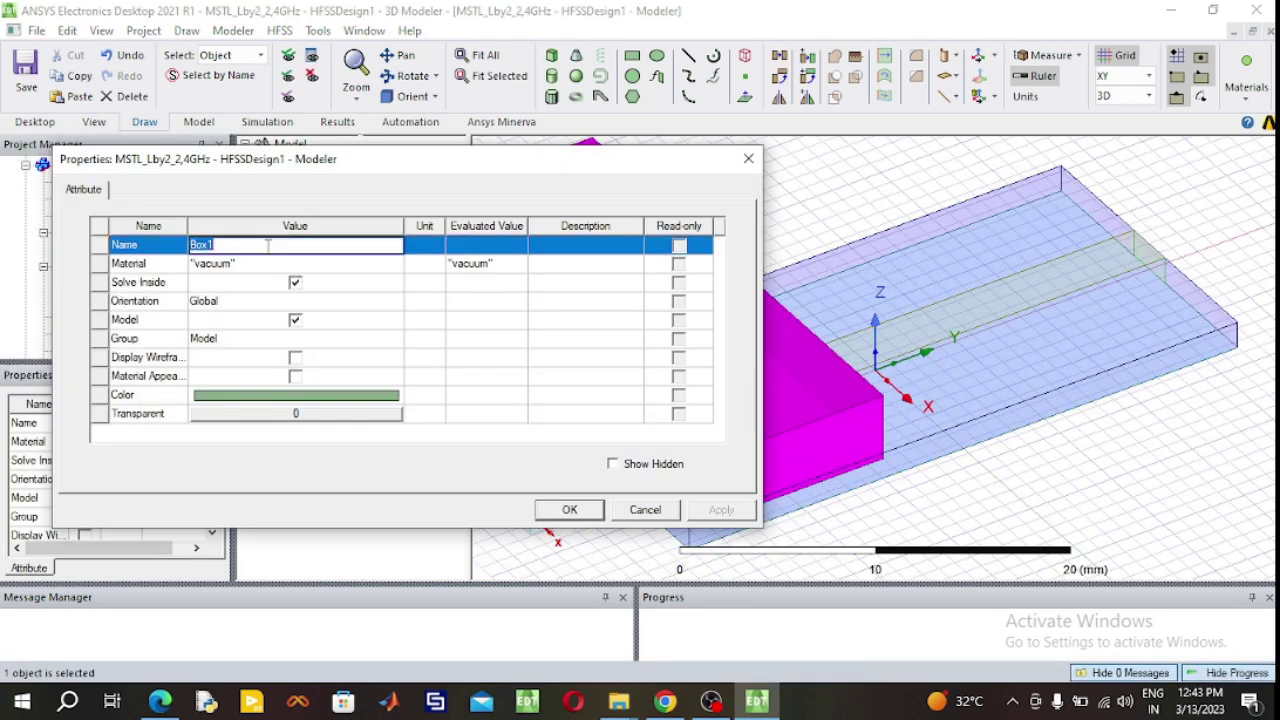
{"action": "type", "text": "RadBox"}
{"action": "left_click", "coordinate": [260, 263]}
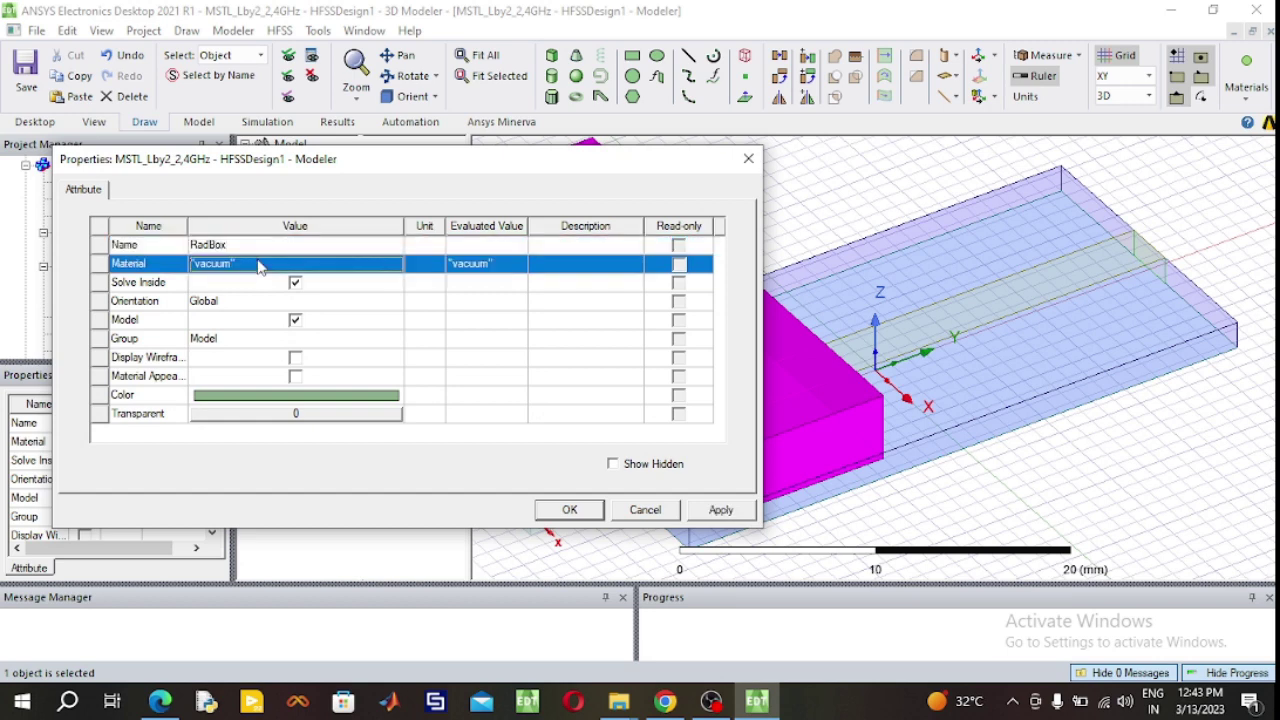
{"action": "left_click", "coordinate": [260, 263]}
{"action": "left_click", "coordinate": [247, 283]}
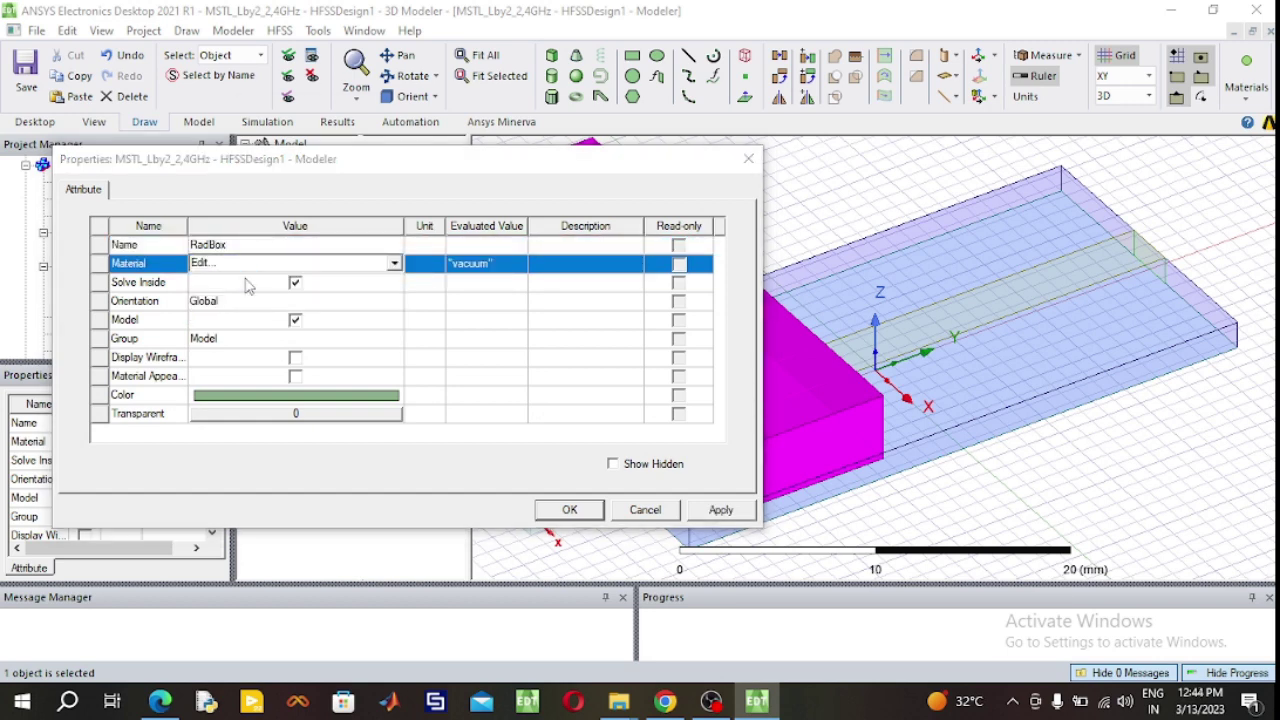
{"action": "type", "text": "a"}
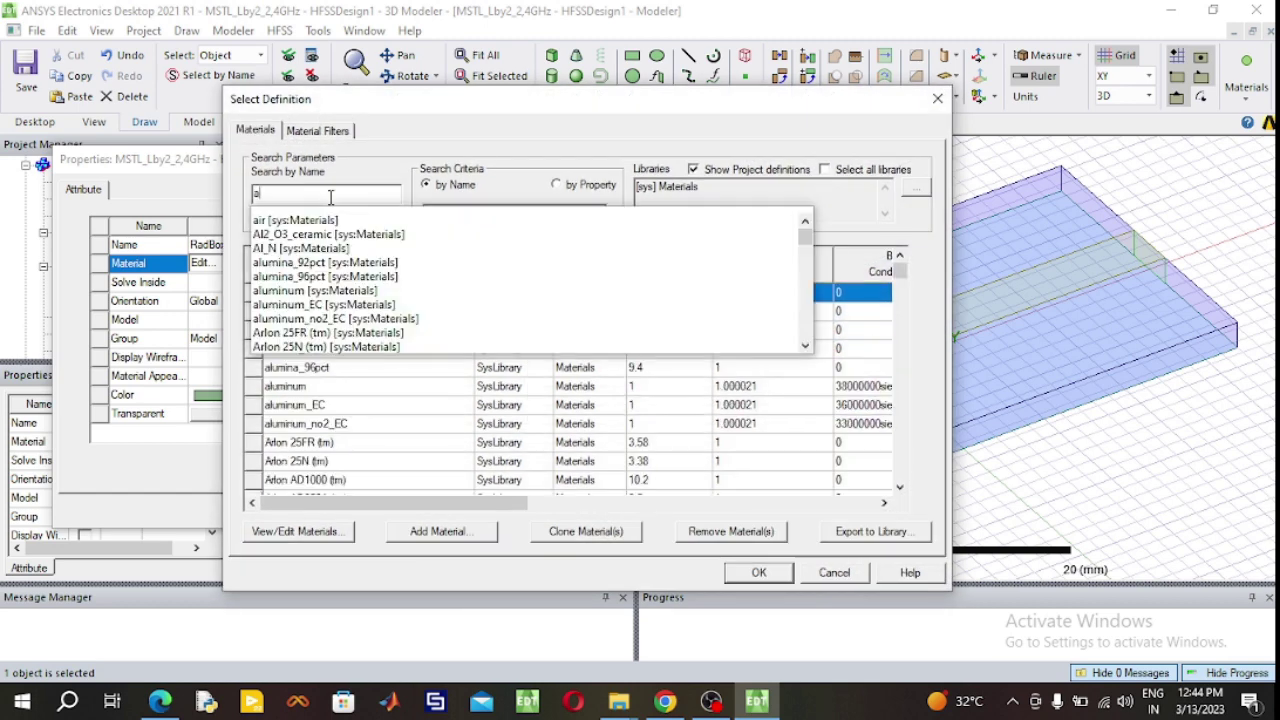
{"action": "type", "text": "ir"}
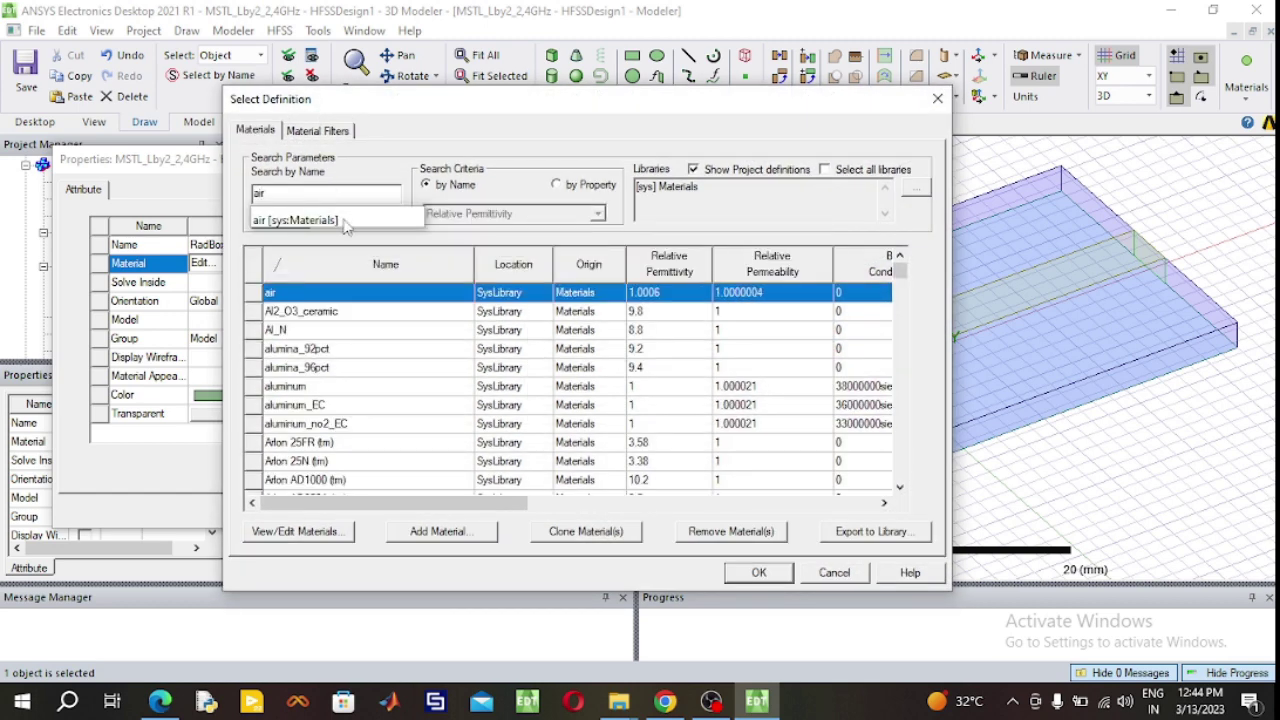
{"action": "left_click", "coordinate": [415, 580]}
{"action": "left_click", "coordinate": [306, 293]}
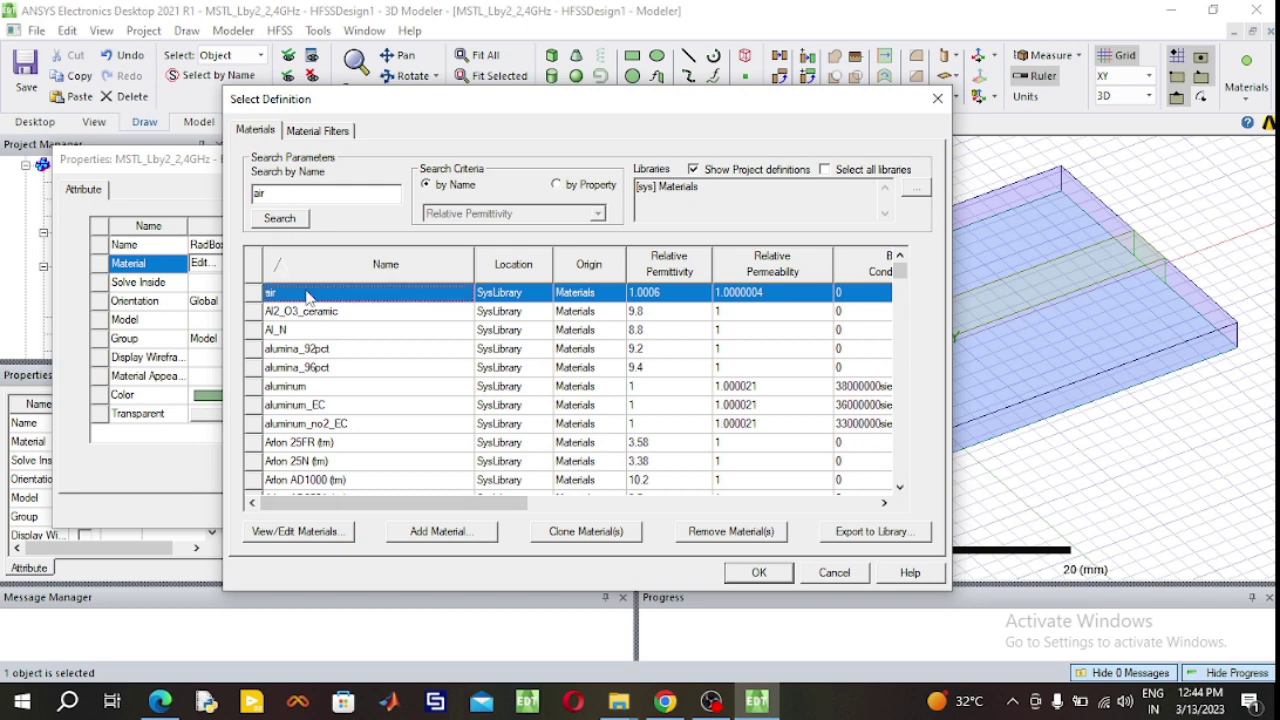
{"action": "left_click", "coordinate": [764, 573]}
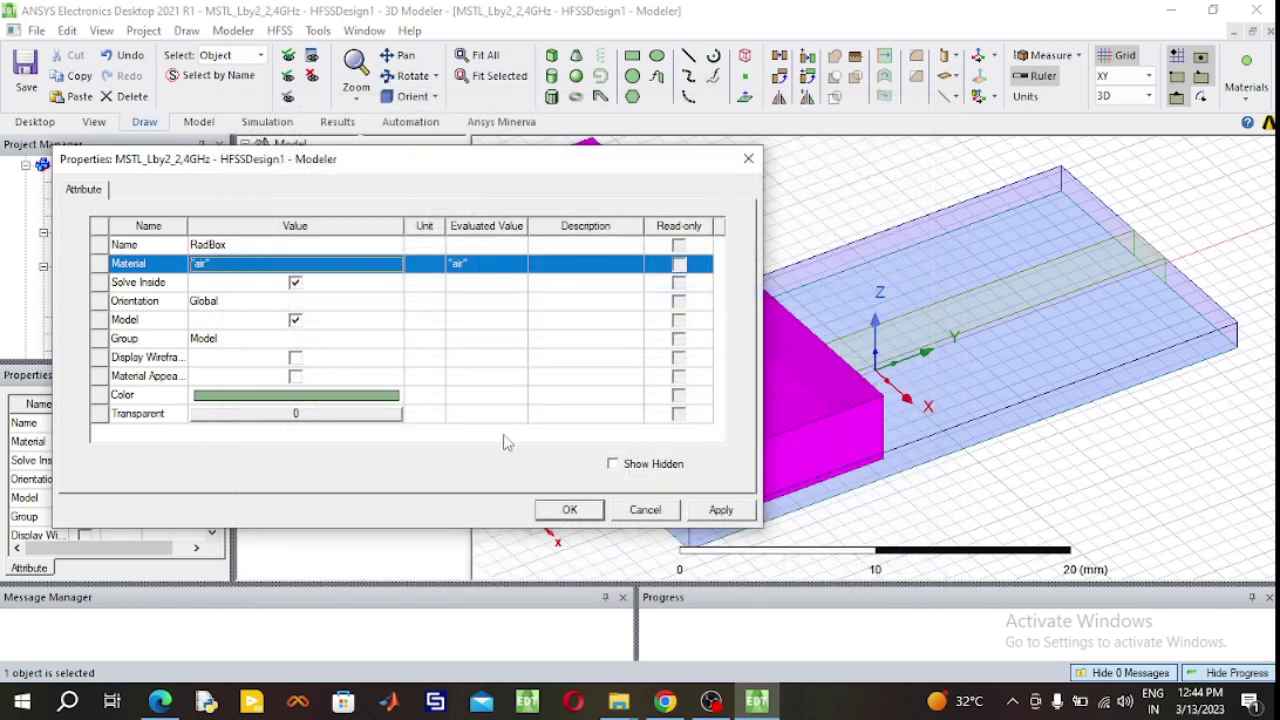
Give RadBox a transparency of 0.9 and a light red colour, and apply its attributes.
{"action": "left_click", "coordinate": [345, 416]}
{"action": "left_click", "coordinate": [344, 417]}
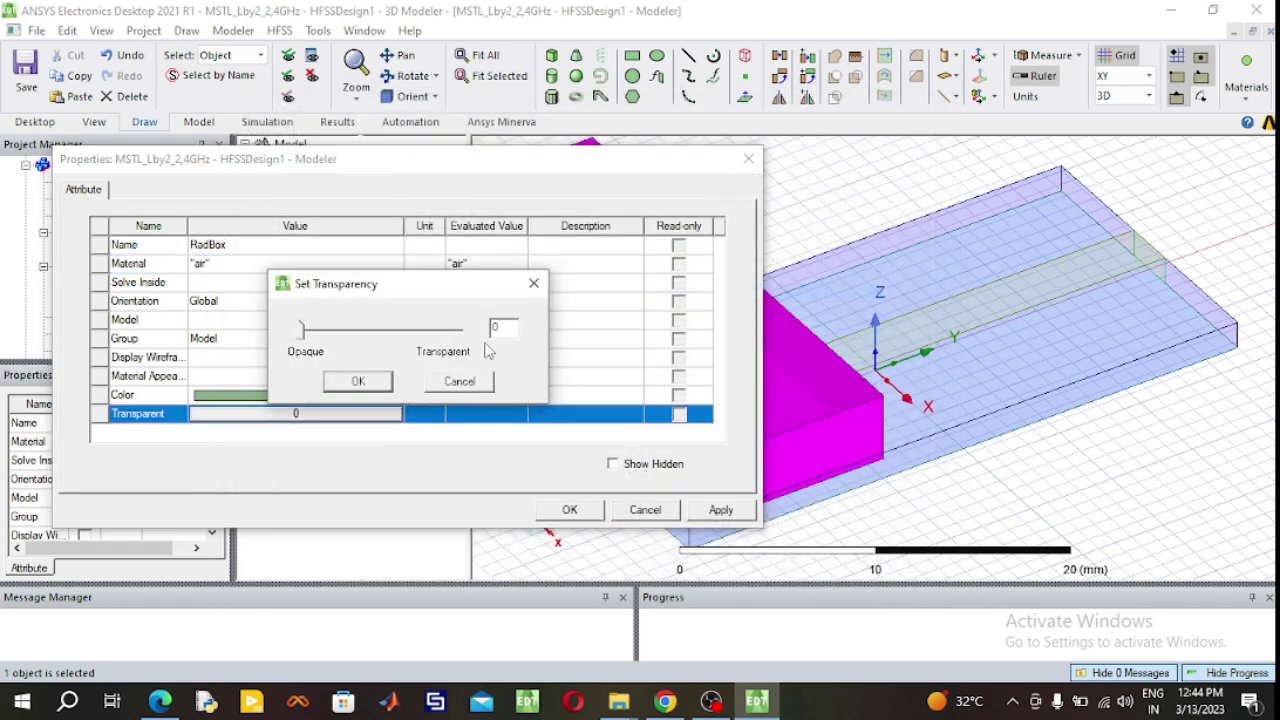
{"action": "type", "text": ".9"}
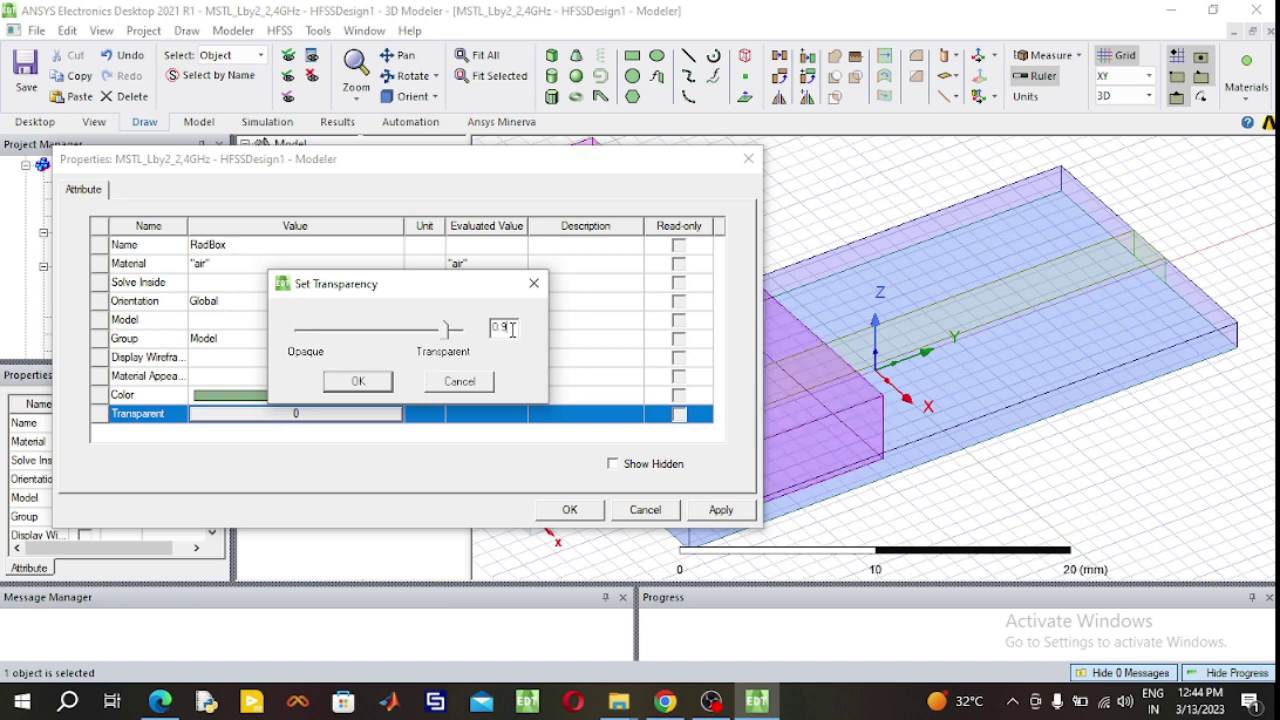
{"action": "left_click", "coordinate": [358, 383]}
{"action": "left_click", "coordinate": [337, 397]}
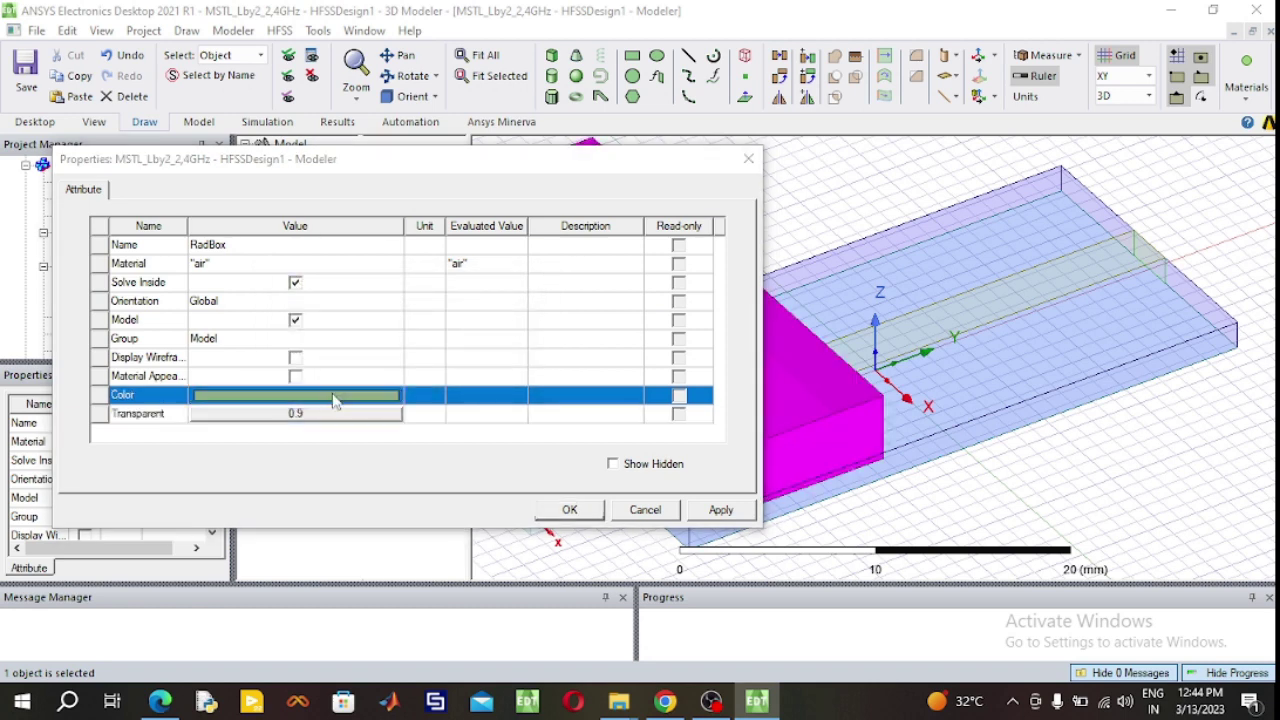
{"action": "left_click", "coordinate": [337, 397]}
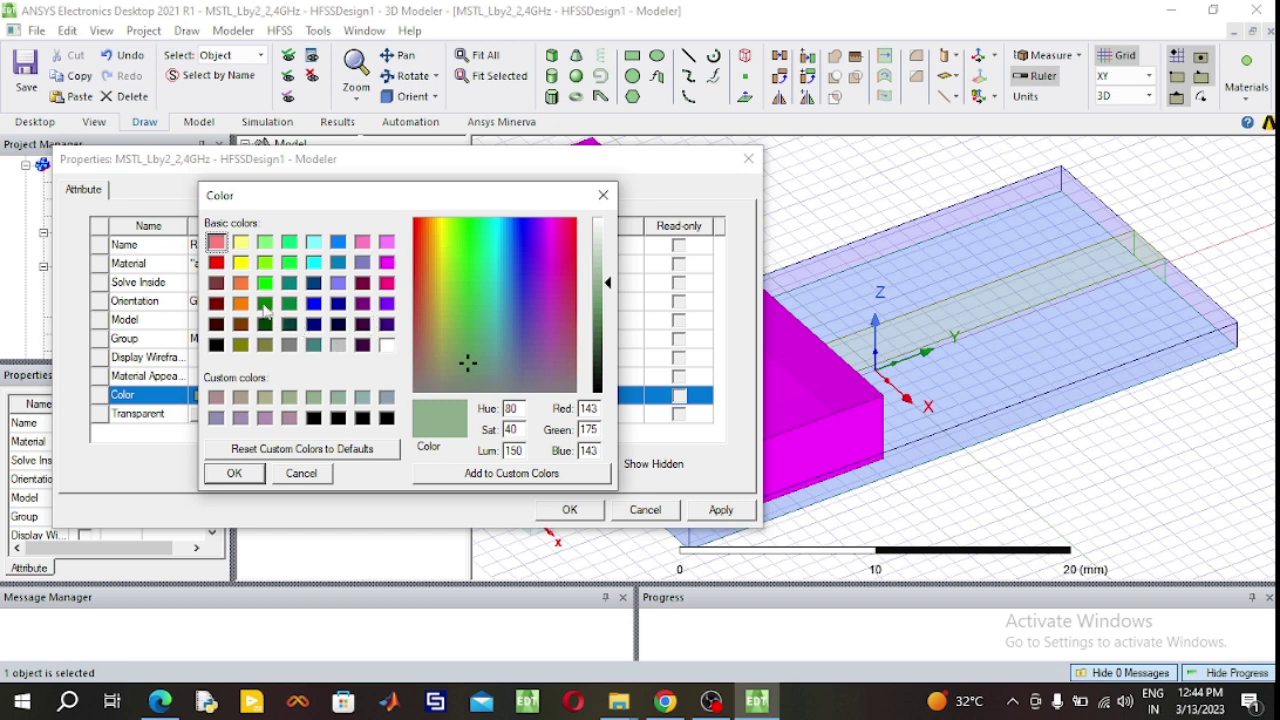
{"action": "left_click", "coordinate": [216, 242]}
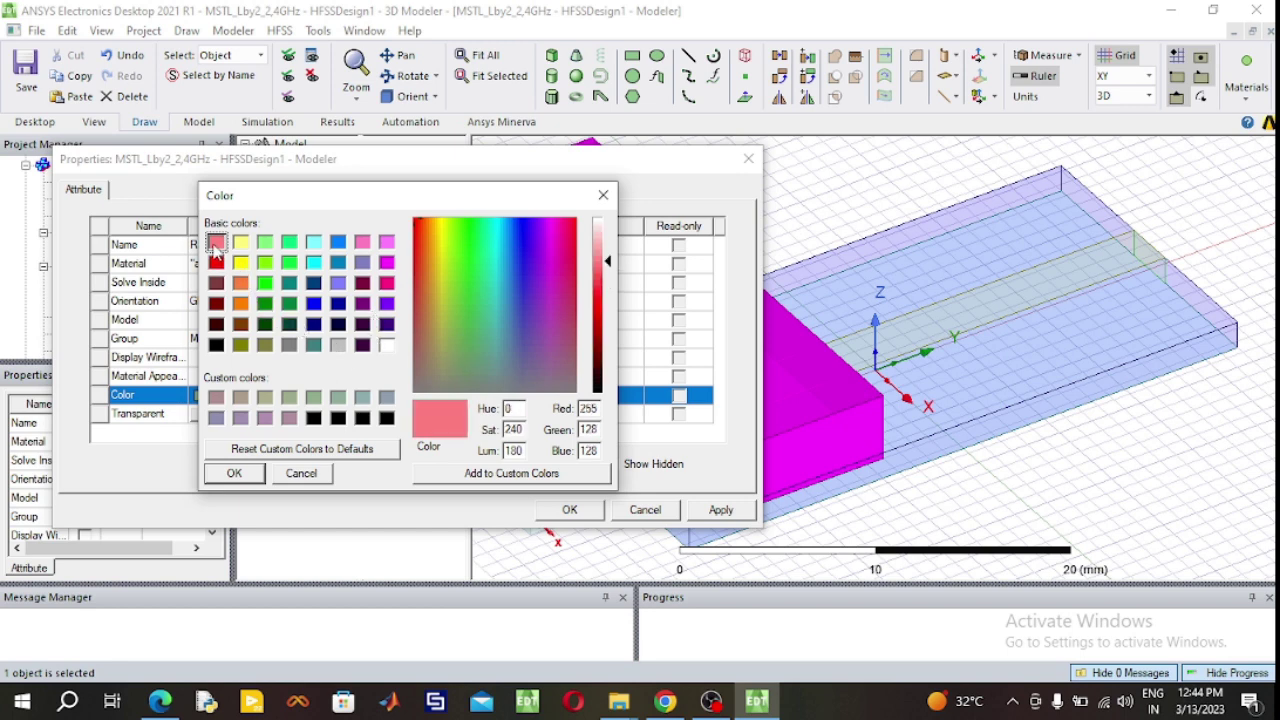
{"action": "left_click", "coordinate": [235, 474]}
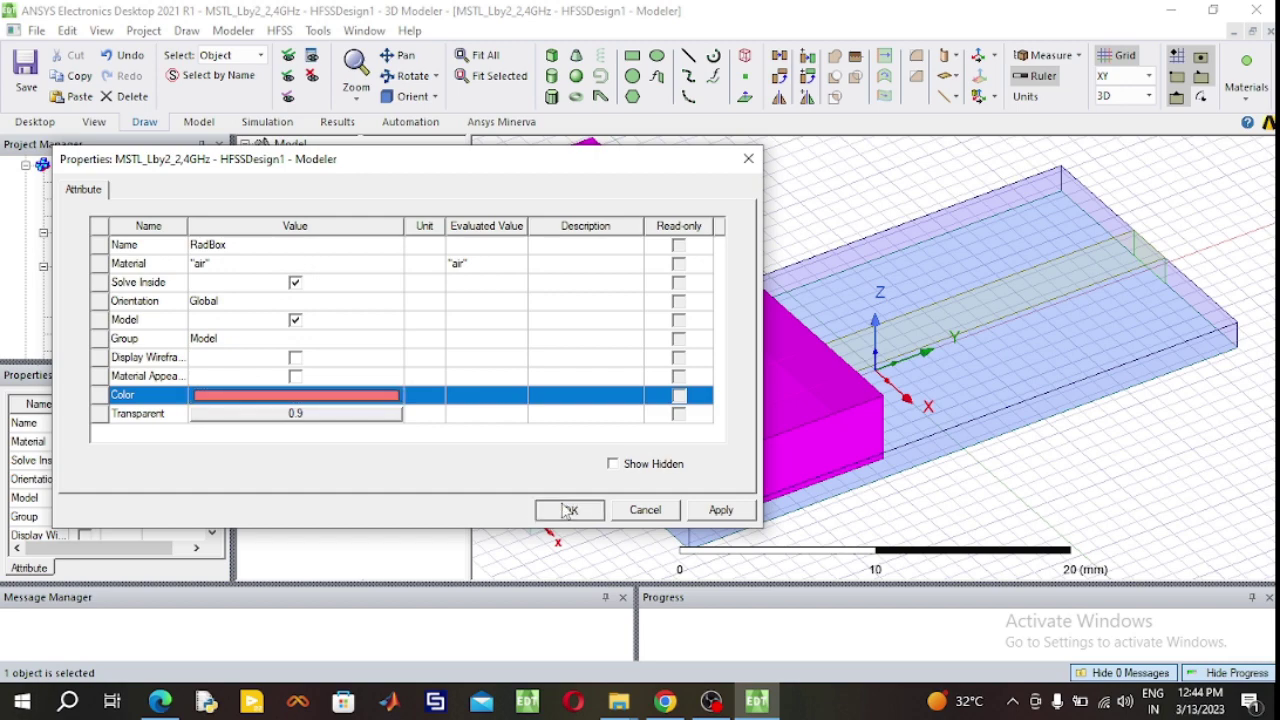
{"action": "left_click", "coordinate": [569, 510]}
Set RadBox's dimensions to XSize 34 mm, YSize 68 mm and ZSize 34 mm.
{"action": "double_click", "coordinate": [370, 212]}
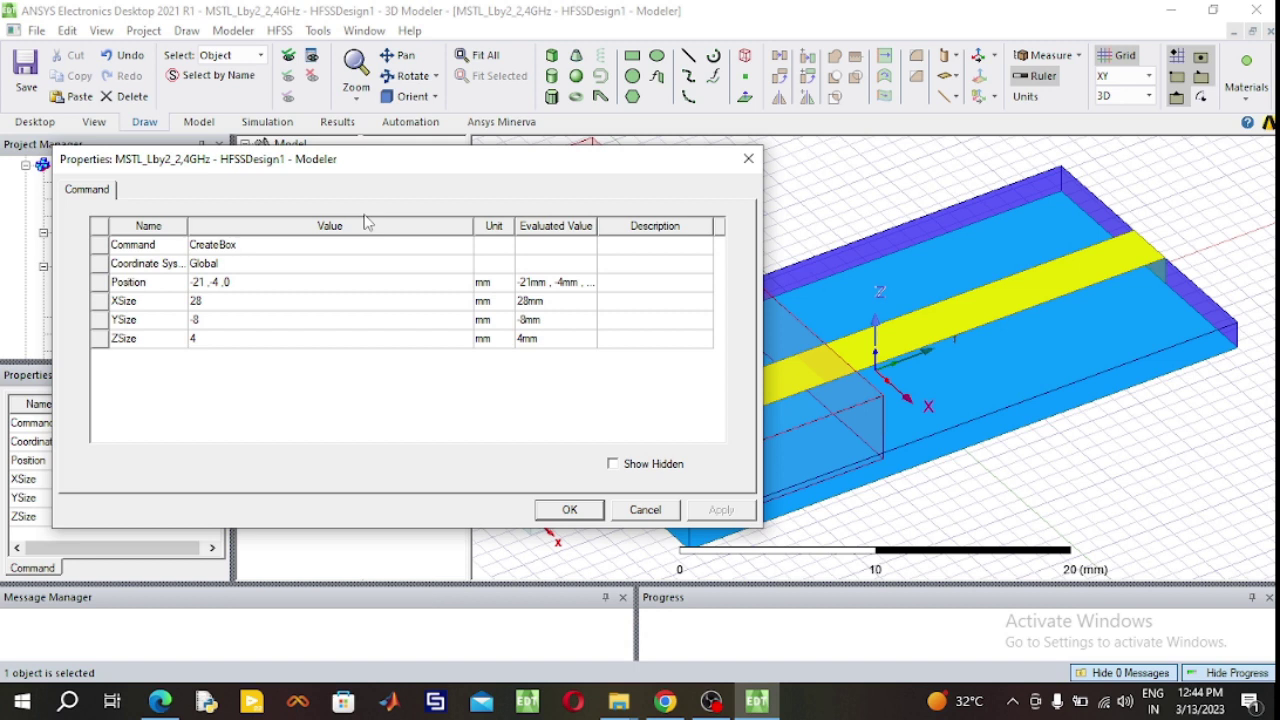
{"action": "left_click", "coordinate": [232, 299]}
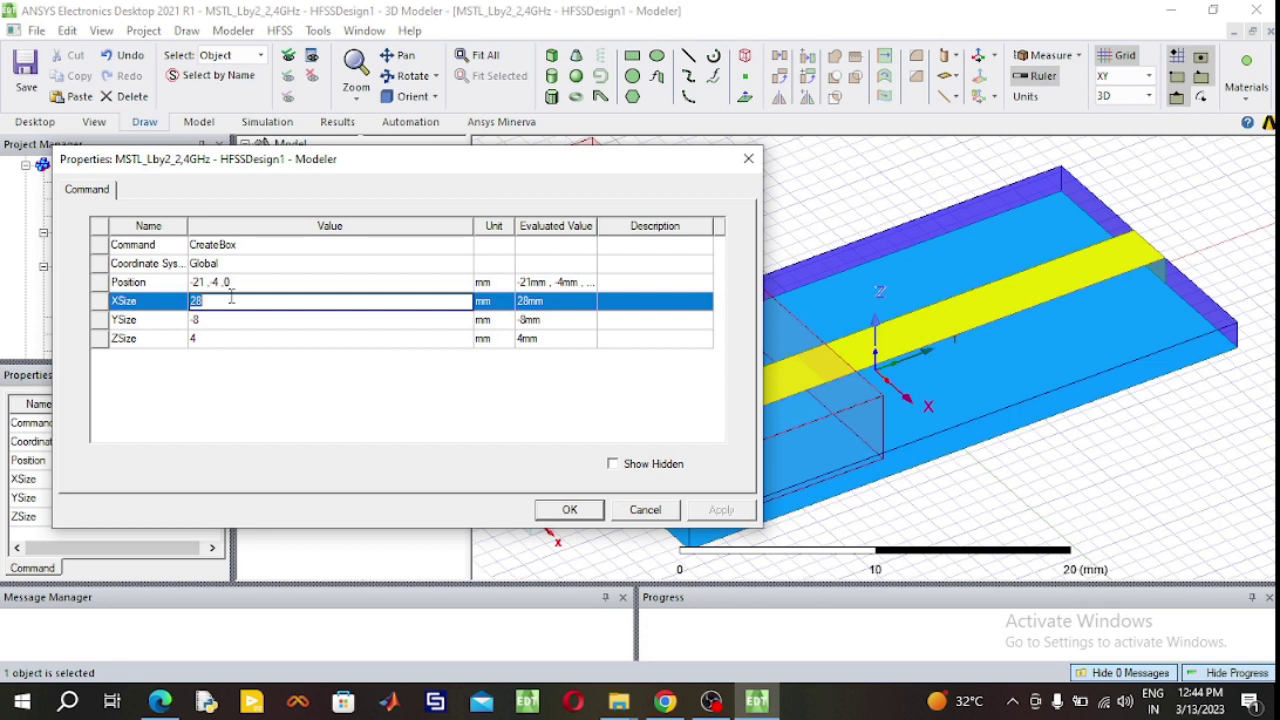
{"action": "type", "text": "34"}
{"action": "left_click", "coordinate": [222, 319]}
{"action": "left_click", "coordinate": [222, 319]}
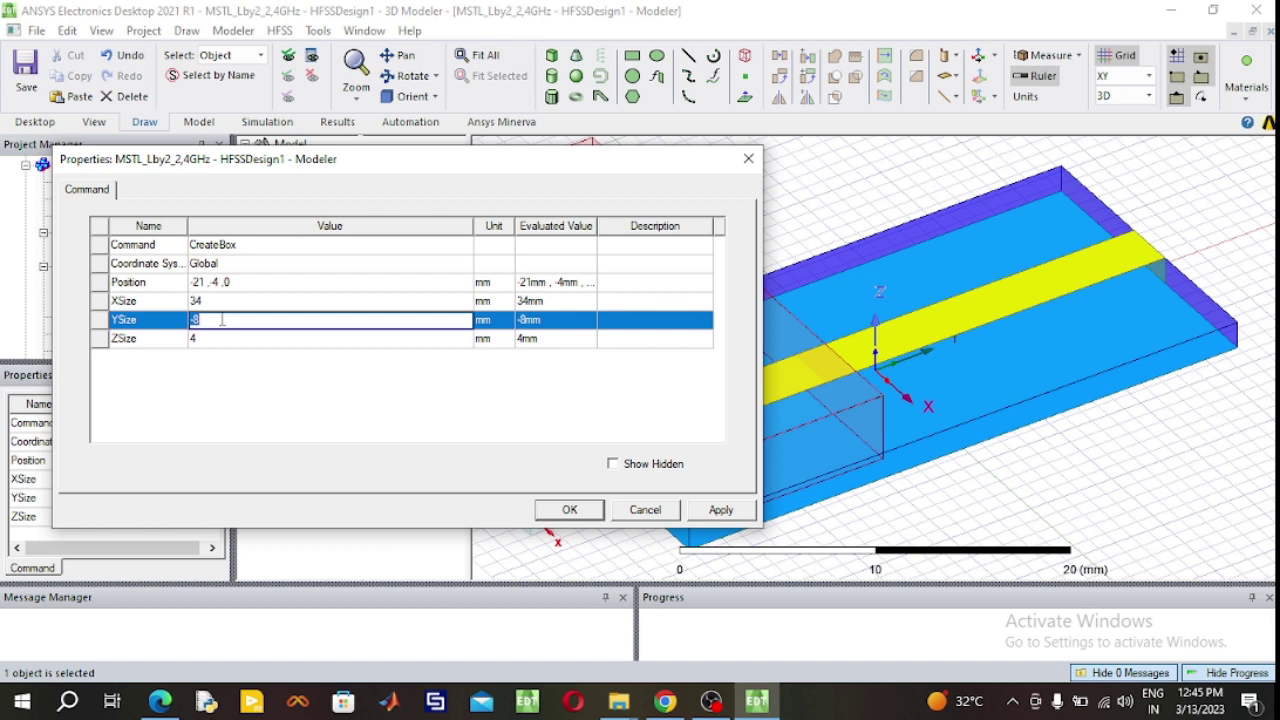
{"action": "type", "text": "68"}
{"action": "left_click", "coordinate": [226, 340]}
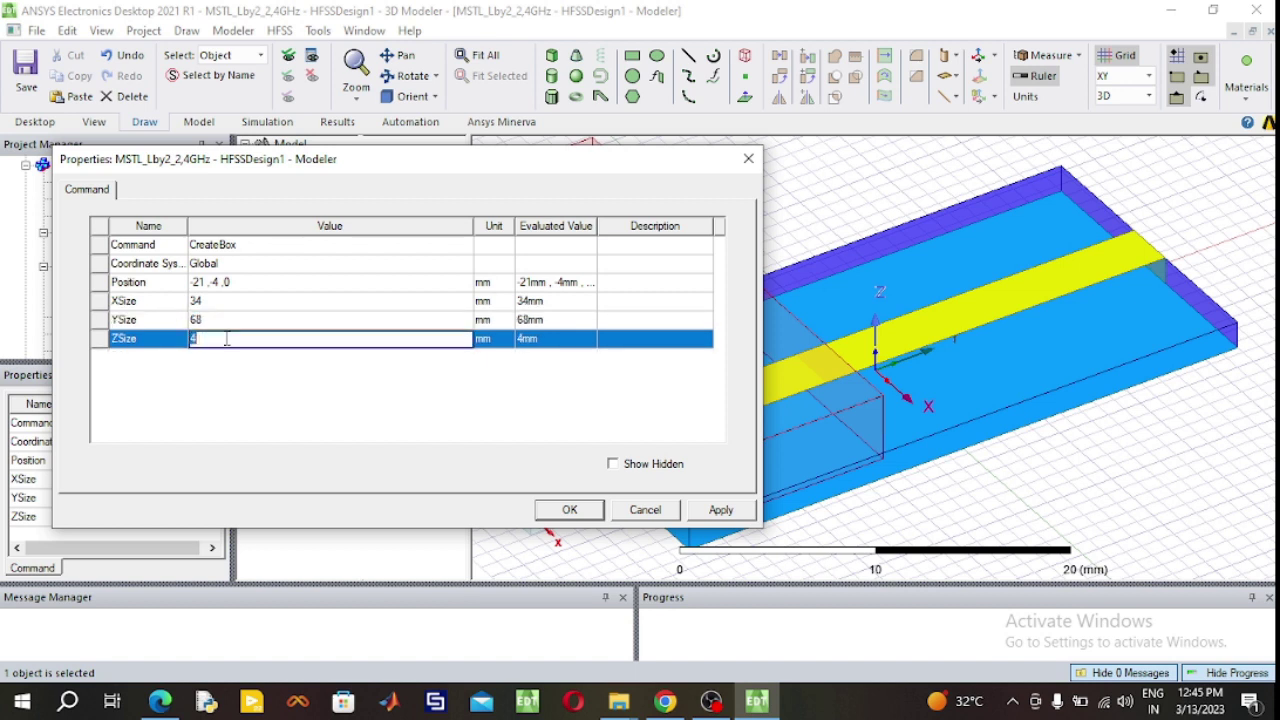
{"action": "type", "text": "34"}
Position RadBox at -17, -34, -17 mm so that it surrounds the whole microstrip line.
{"action": "left_click", "coordinate": [249, 282]}
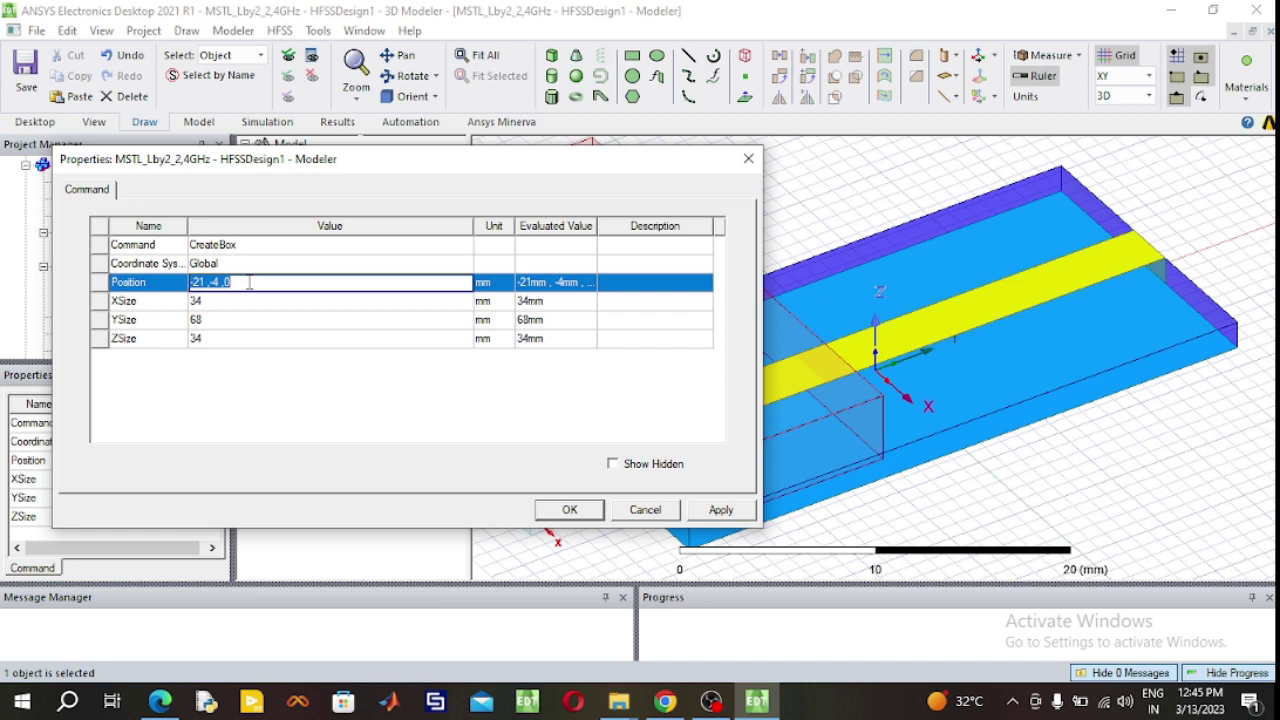
{"action": "type", "text": "17, "}
{"action": "type", "text": "34, -17"}
{"action": "left_click", "coordinate": [569, 509]}
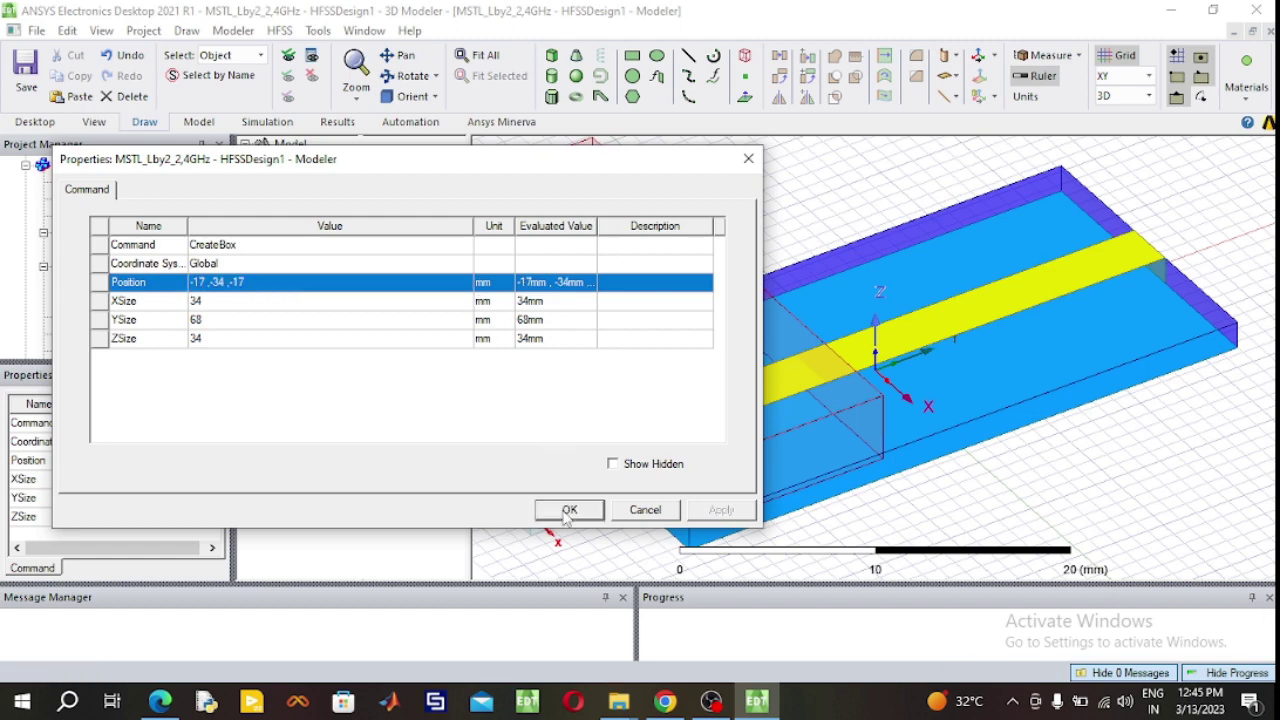
{"action": "left_click", "coordinate": [482, 57]}
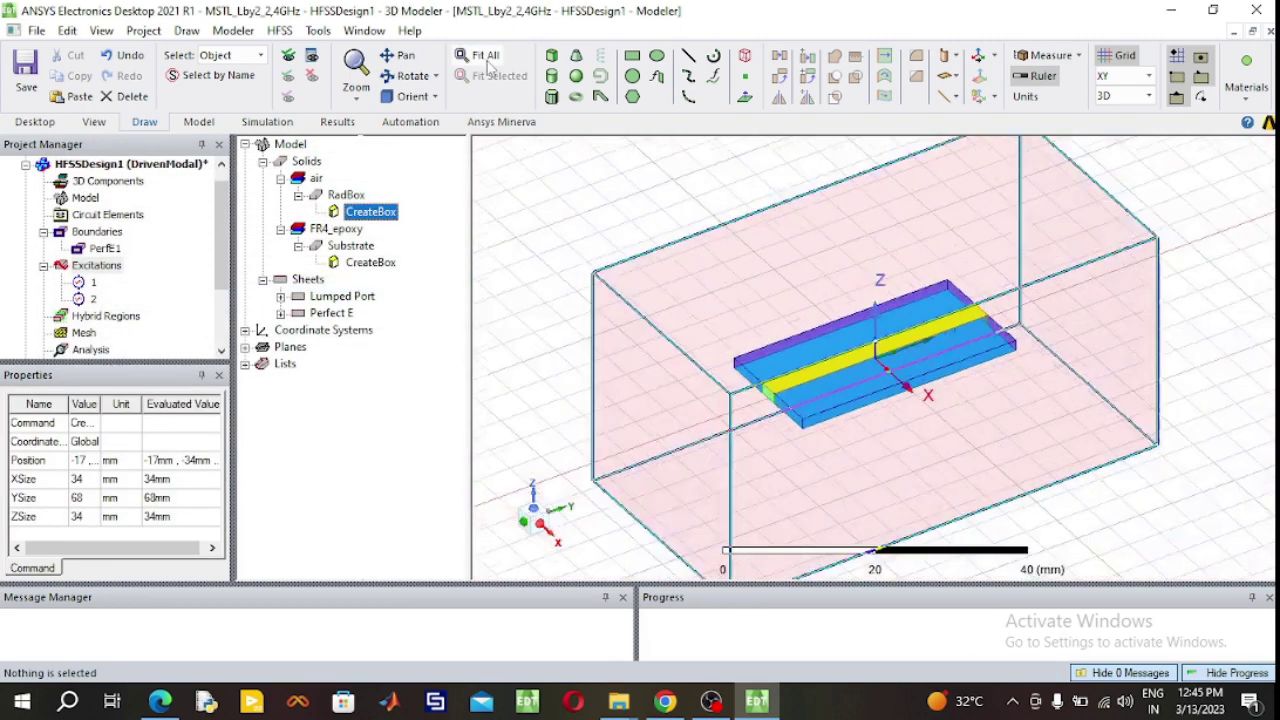
{"action": "left_click", "coordinate": [405, 75]}
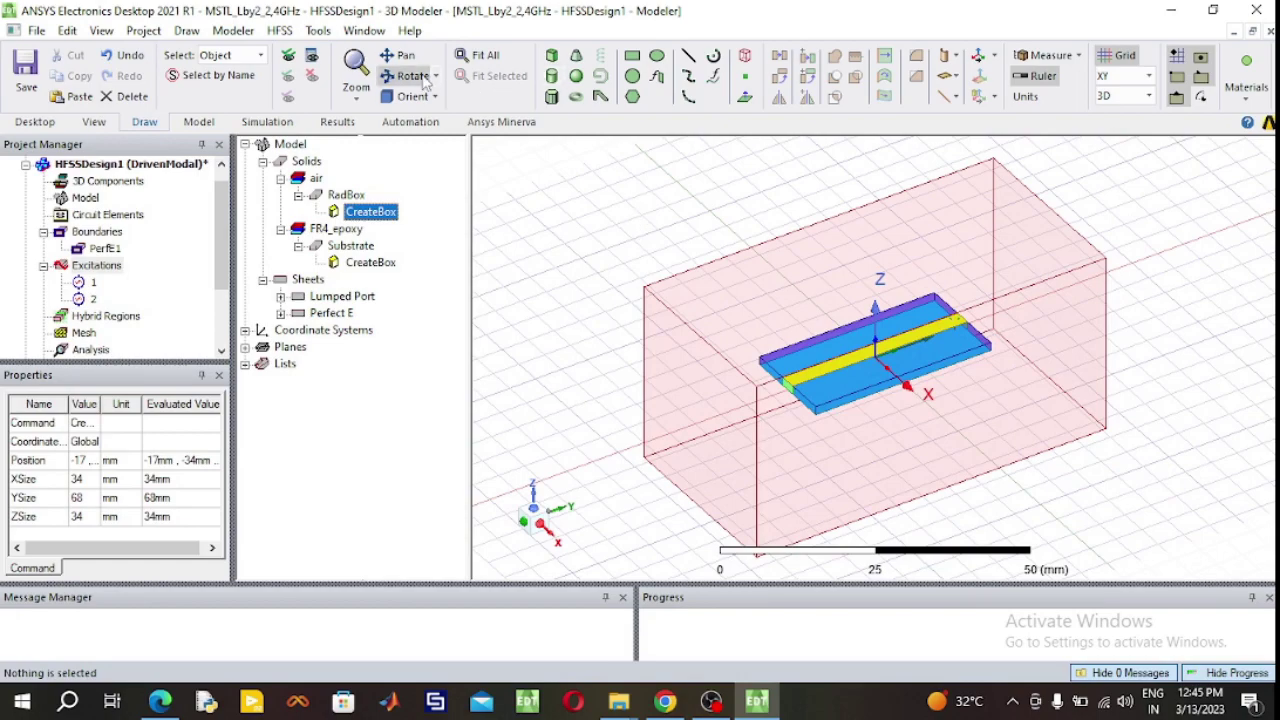
{"action": "left_click_drag", "start_coordinate": [891, 345], "coordinate": [849, 445]}
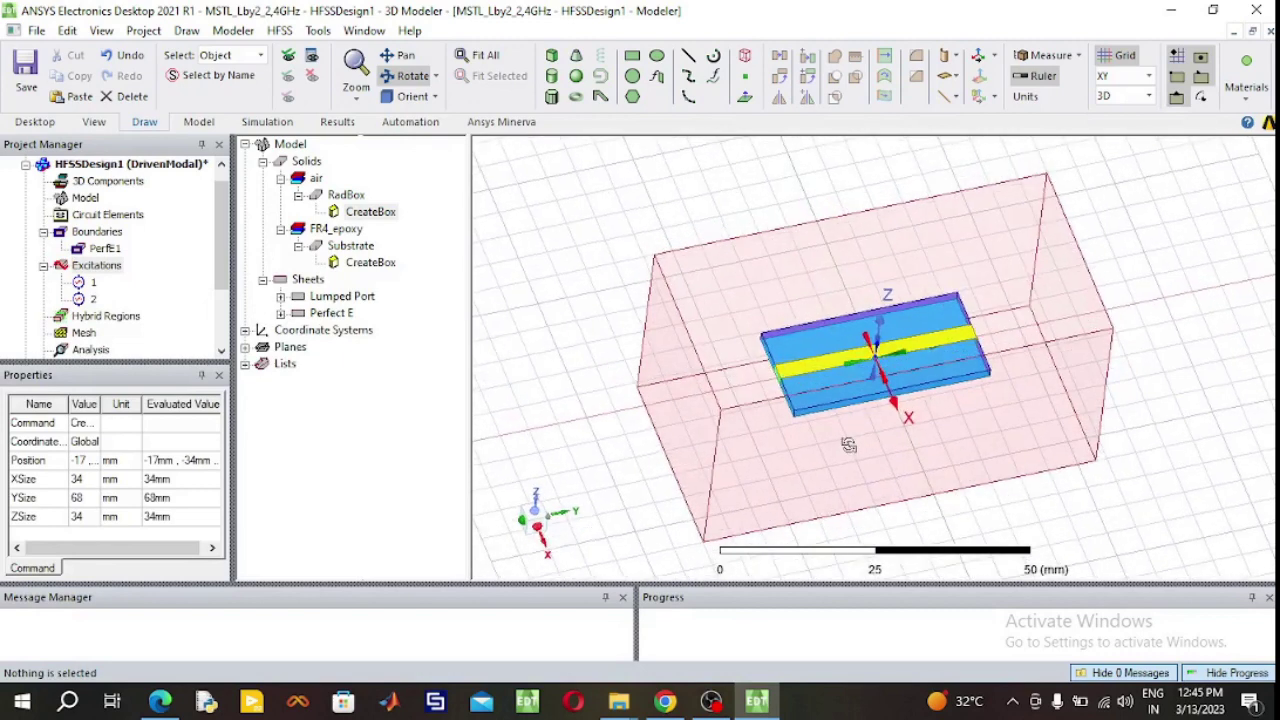
{"action": "left_click_drag", "start_coordinate": [863, 356], "coordinate": [870, 368]}
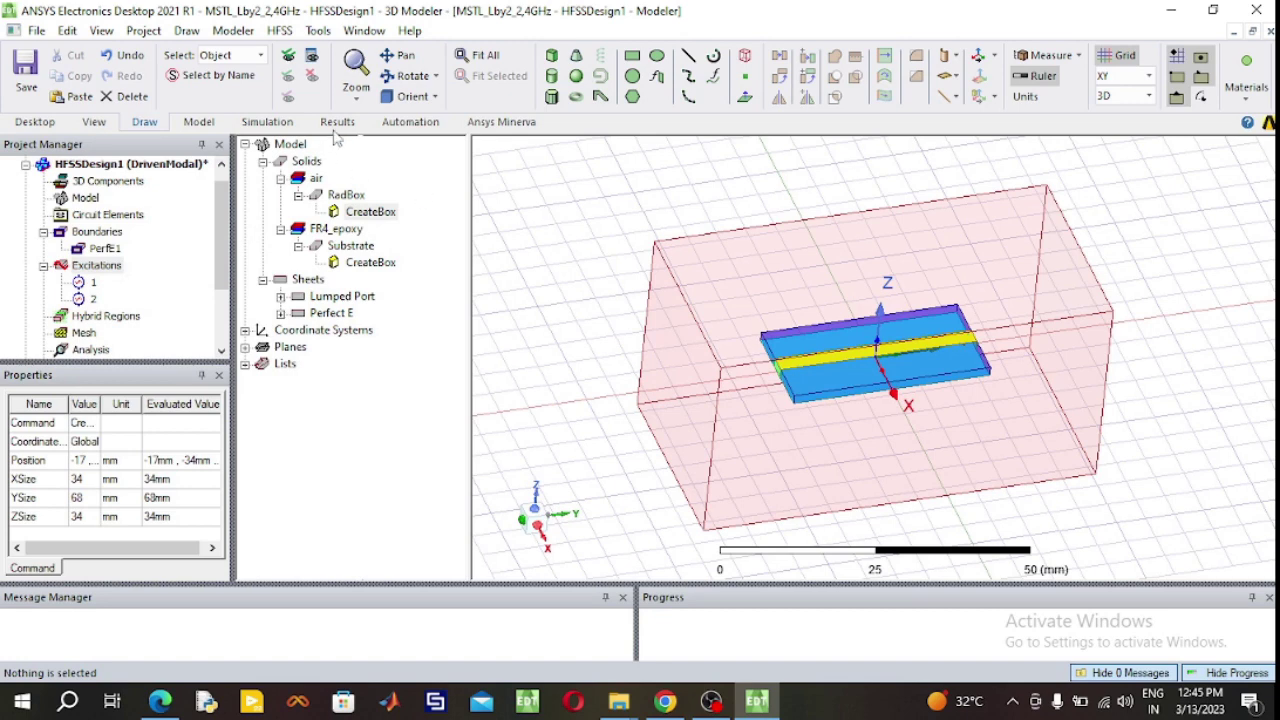
Add an advanced driven solution setup with a single solution frequency of 2.4 GHz and a maximum of 12 passes.
{"action": "left_click", "coordinate": [266, 121]}
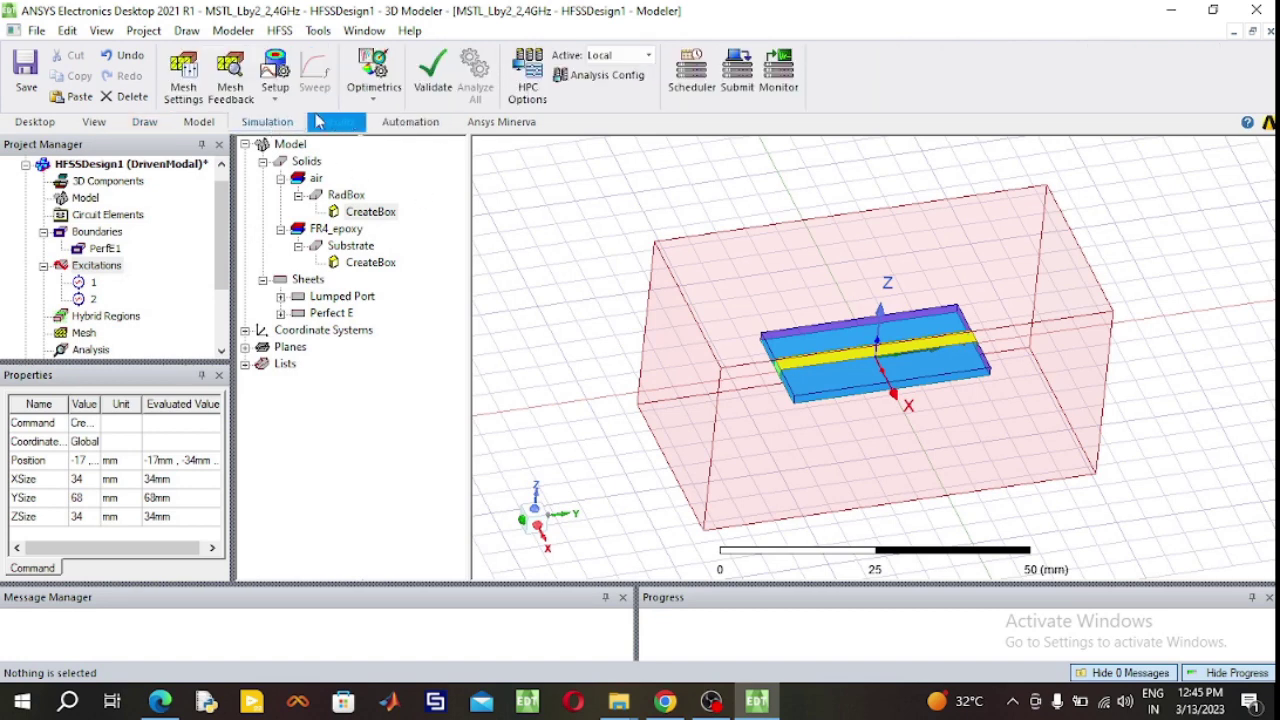
{"action": "left_click", "coordinate": [280, 100]}
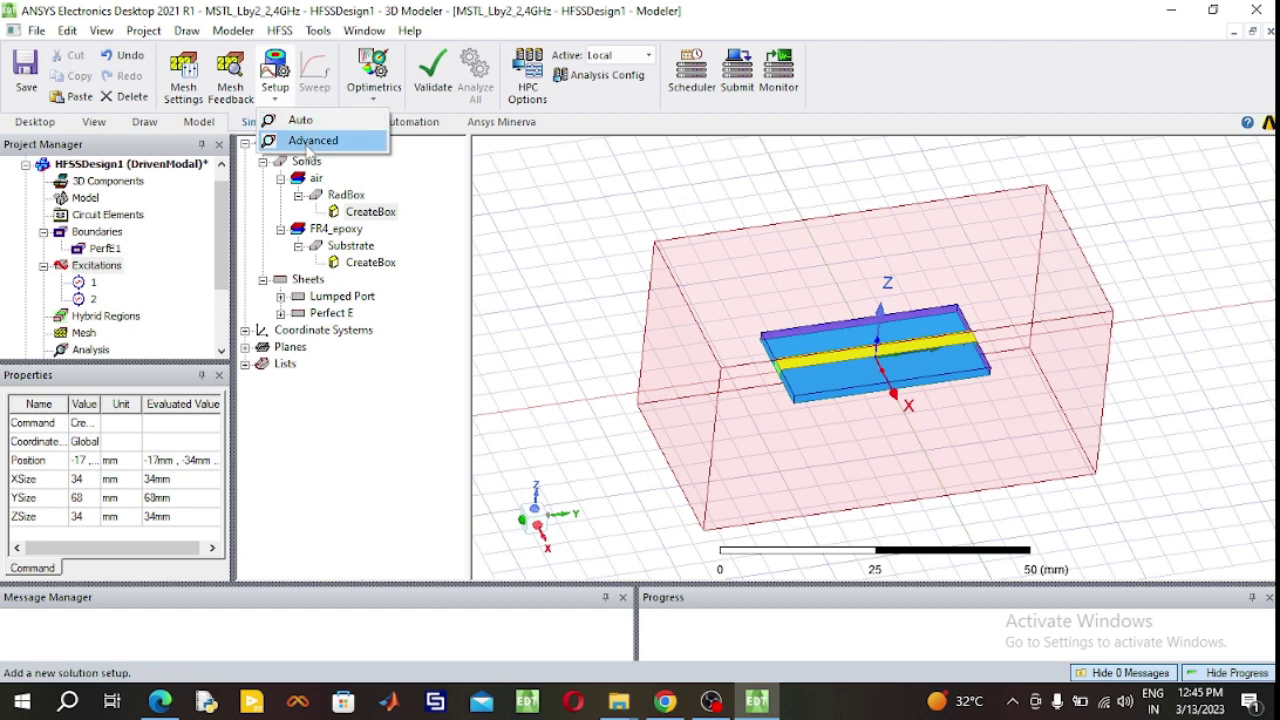
{"action": "left_click", "coordinate": [308, 142]}
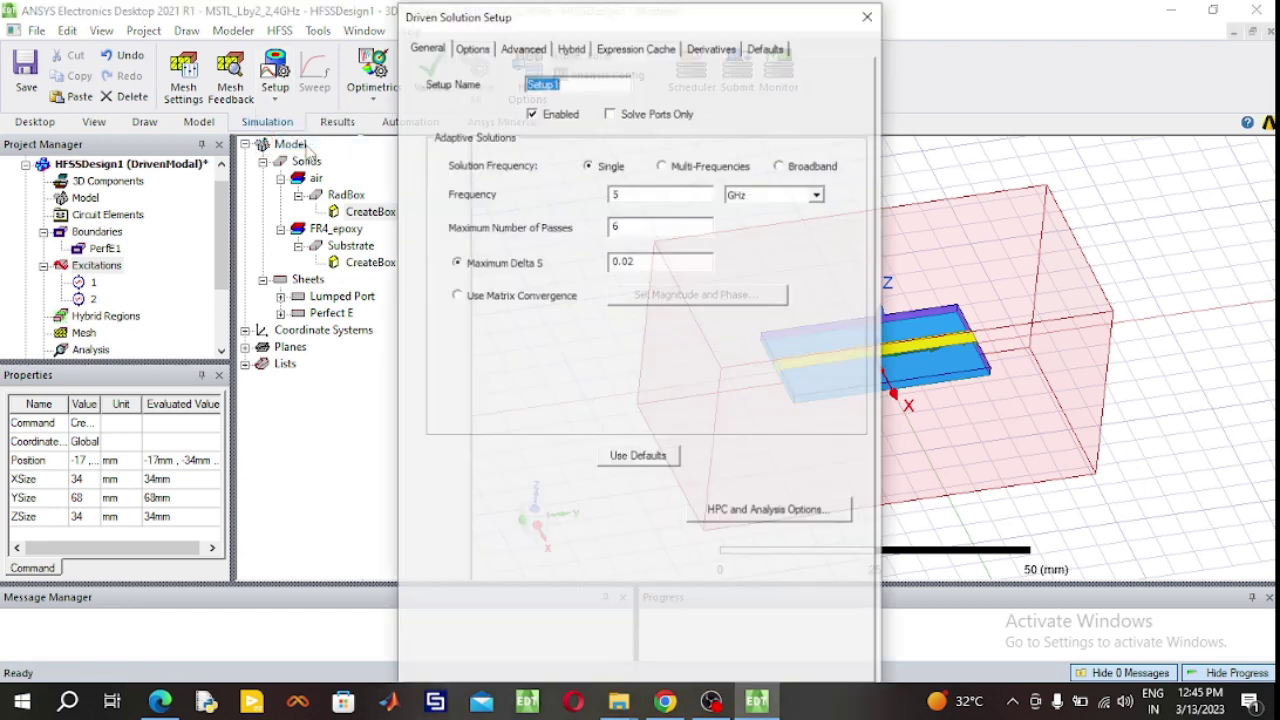
{"action": "left_click", "coordinate": [614, 195]}
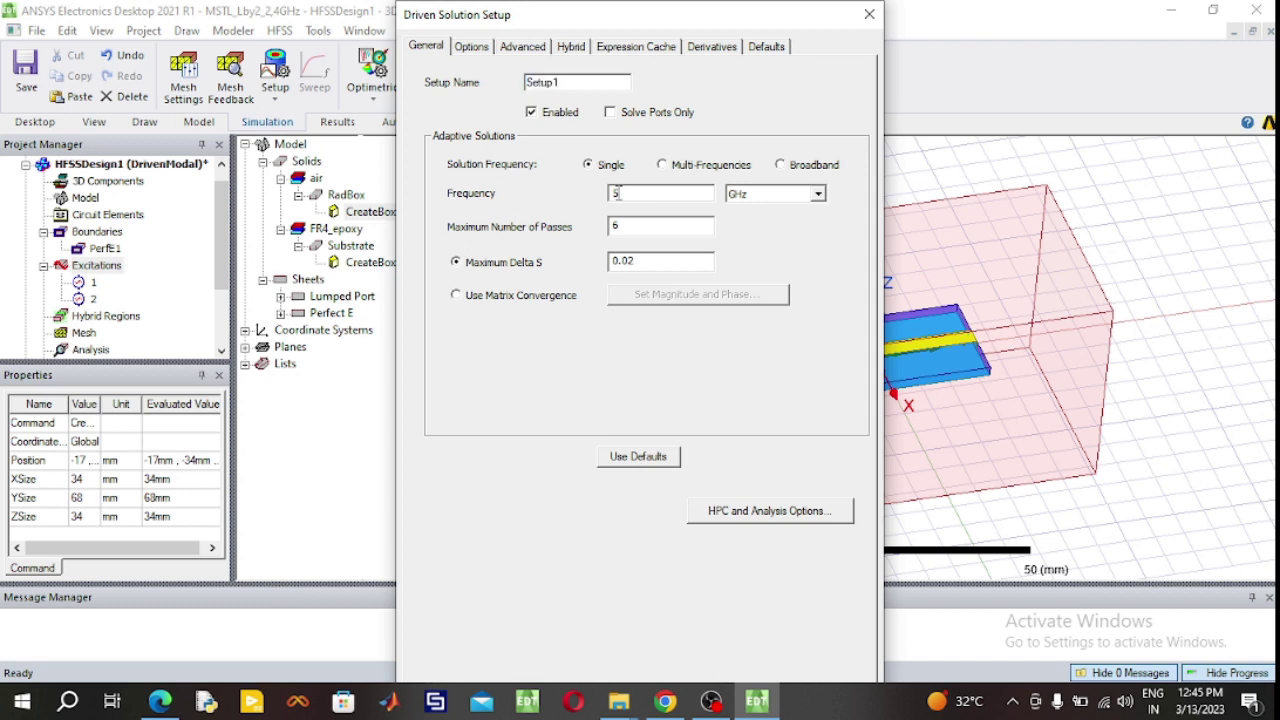
{"action": "double_click", "coordinate": [614, 195]}
{"action": "type", "text": "2.4"}
{"action": "double_click", "coordinate": [612, 226]}
{"action": "type", "text": "12"}
{"action": "key", "text": "Return"}
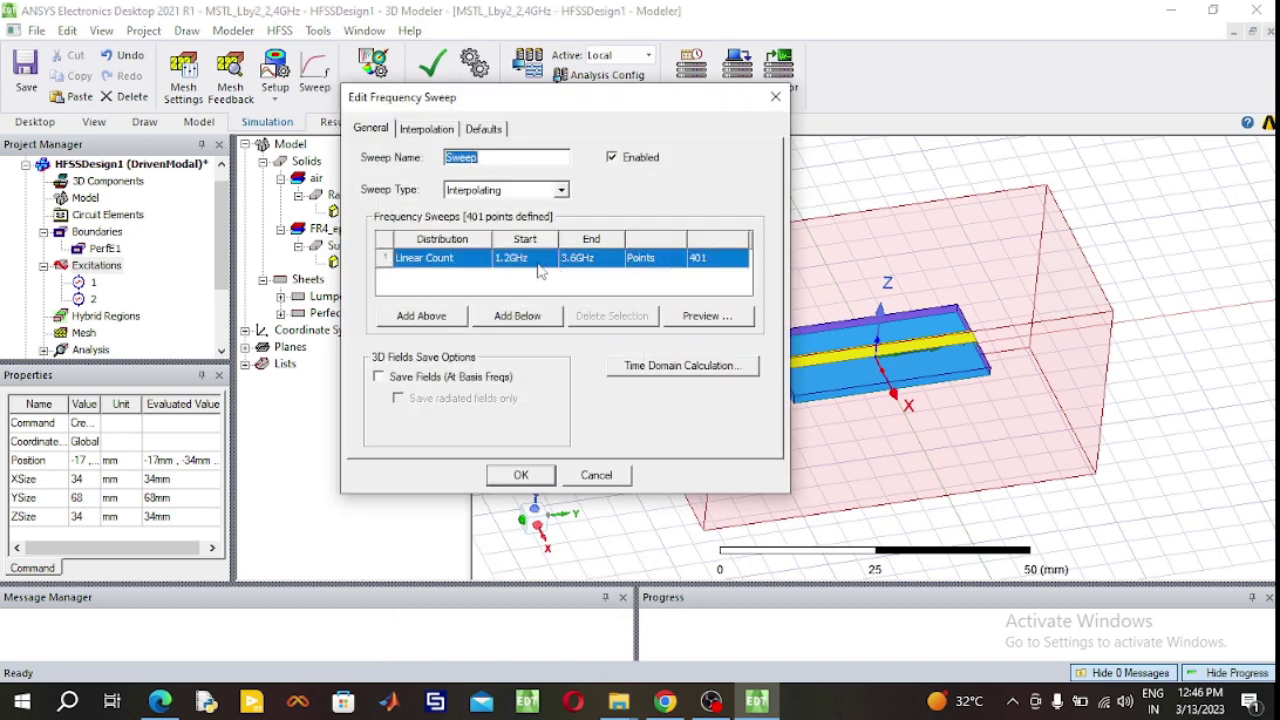
Configure the frequency sweep as Fast, with a linear count from 1 GHz to 5 GHz and 91 points.
{"action": "left_click", "coordinate": [561, 190]}
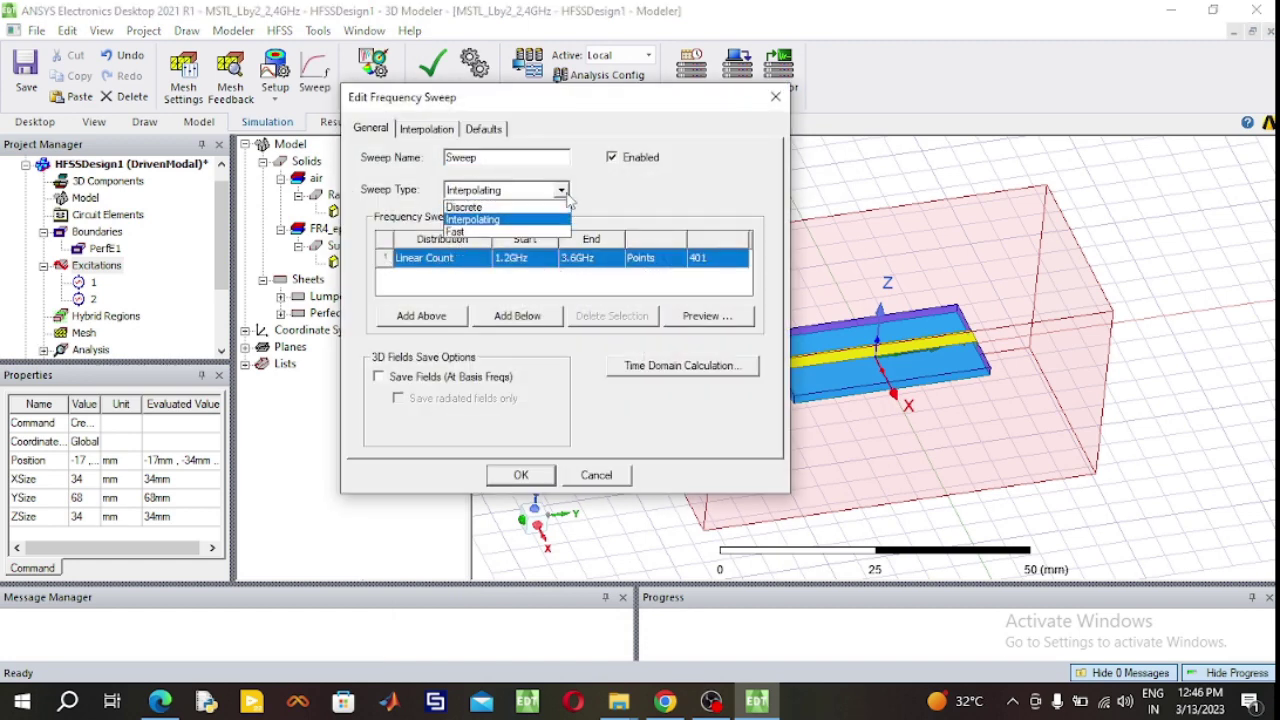
{"action": "left_click", "coordinate": [515, 232]}
{"action": "left_click", "coordinate": [507, 258]}
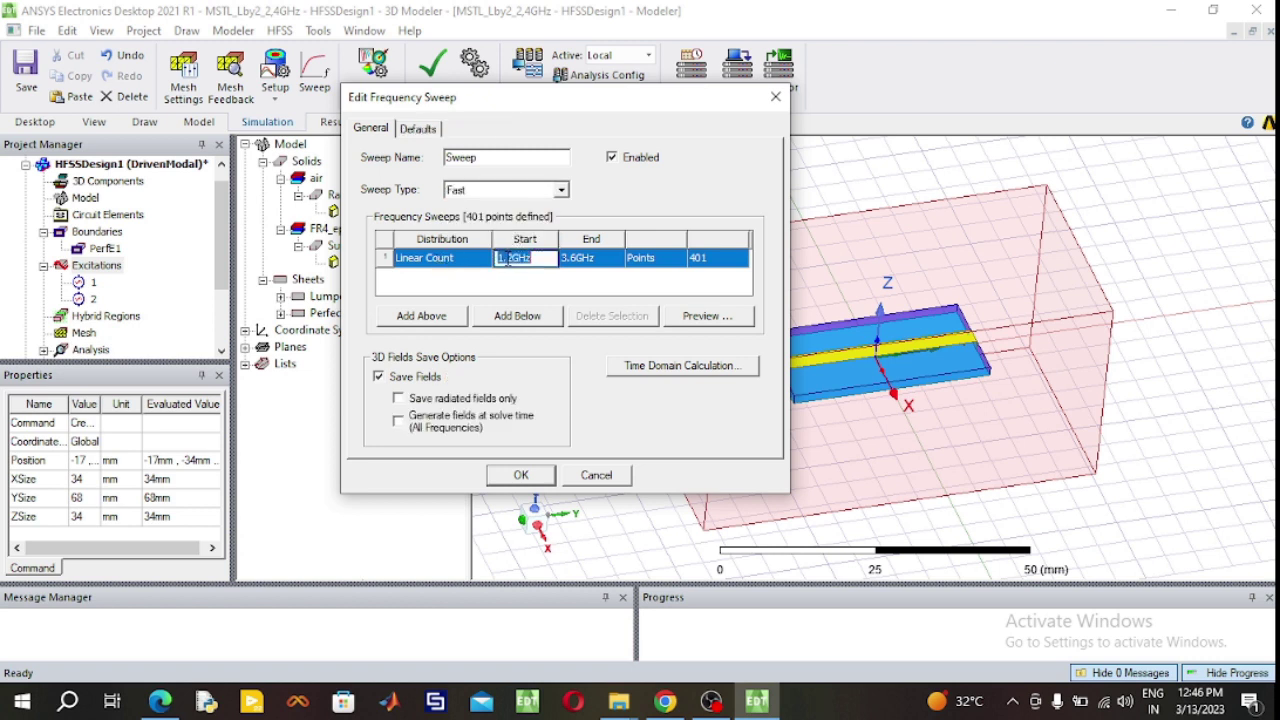
{"action": "left_click_drag", "start_coordinate": [514, 258], "coordinate": [487, 256]}
{"action": "type", "text": "1"}
{"action": "left_click", "coordinate": [574, 258]}
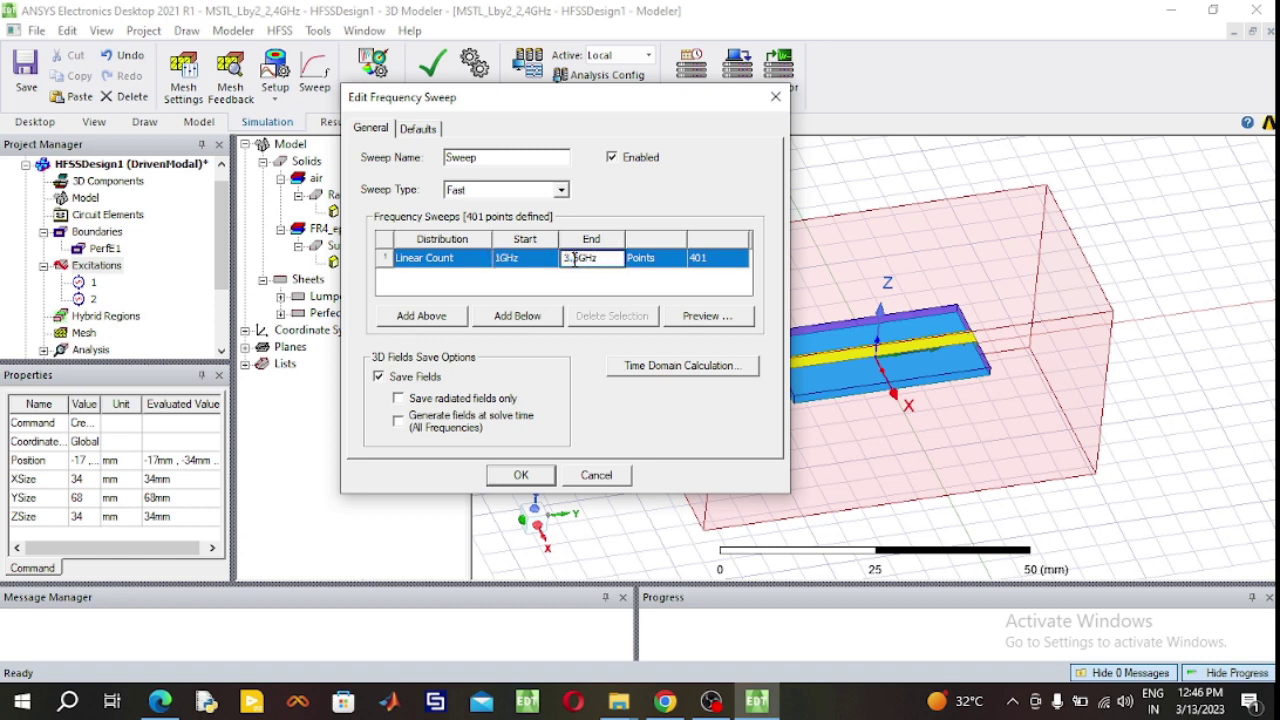
{"action": "left_click_drag", "start_coordinate": [580, 258], "coordinate": [563, 258]}
{"action": "type", "text": "5"}
{"action": "left_click", "coordinate": [711, 258]}
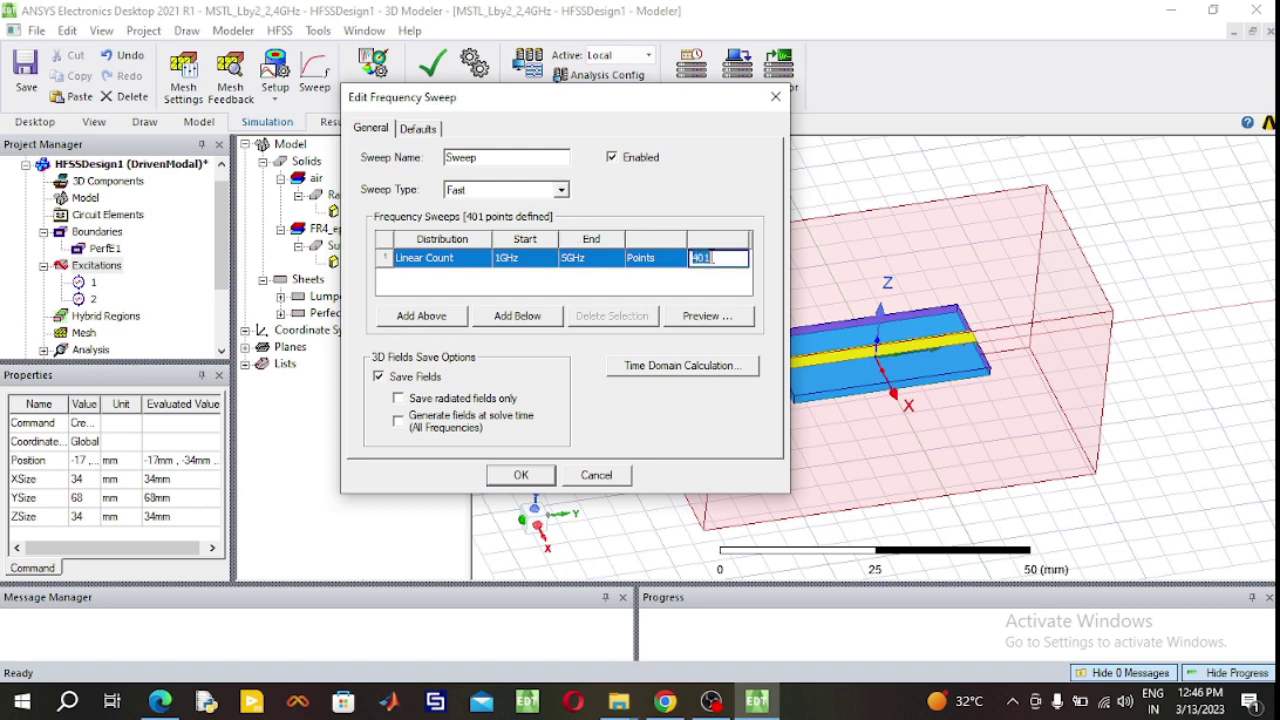
{"action": "type", "text": "91"}
Preview the complete list of sweep points and accept the frequency sweep.
{"action": "left_click", "coordinate": [724, 317]}
{"action": "left_click", "coordinate": [724, 317]}
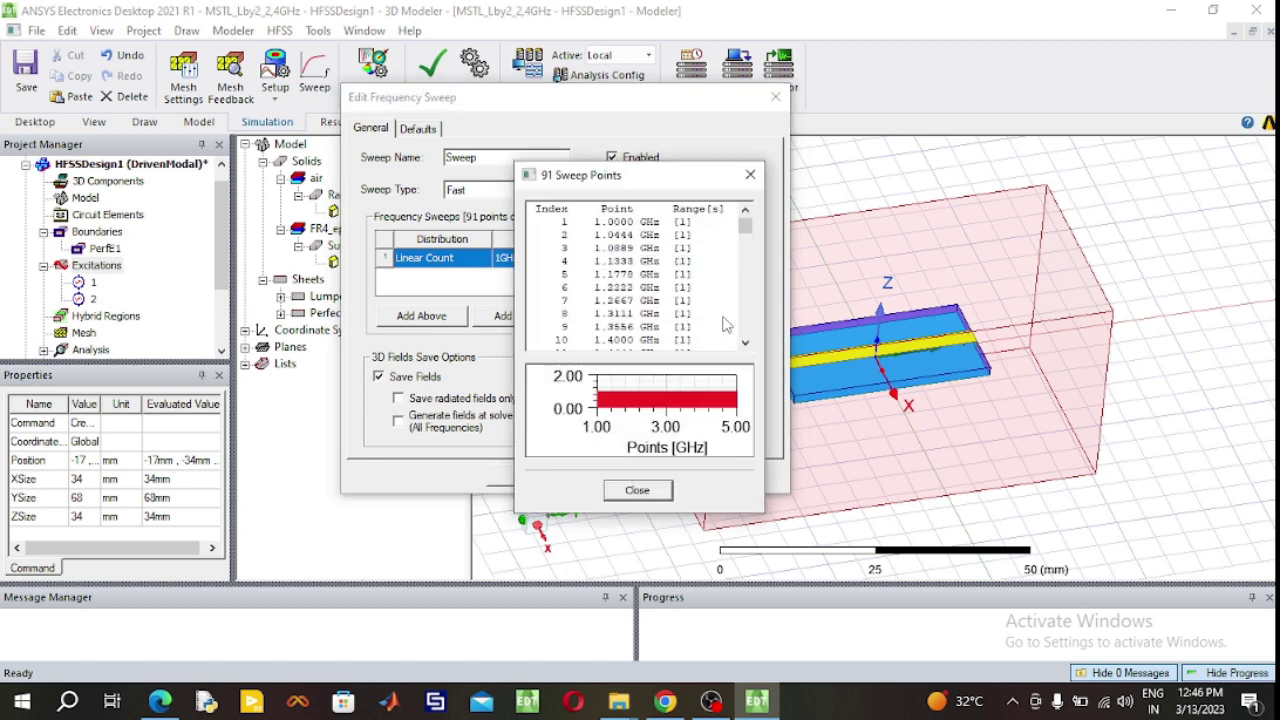
{"action": "left_click_drag", "start_coordinate": [745, 232], "coordinate": [758, 345]}
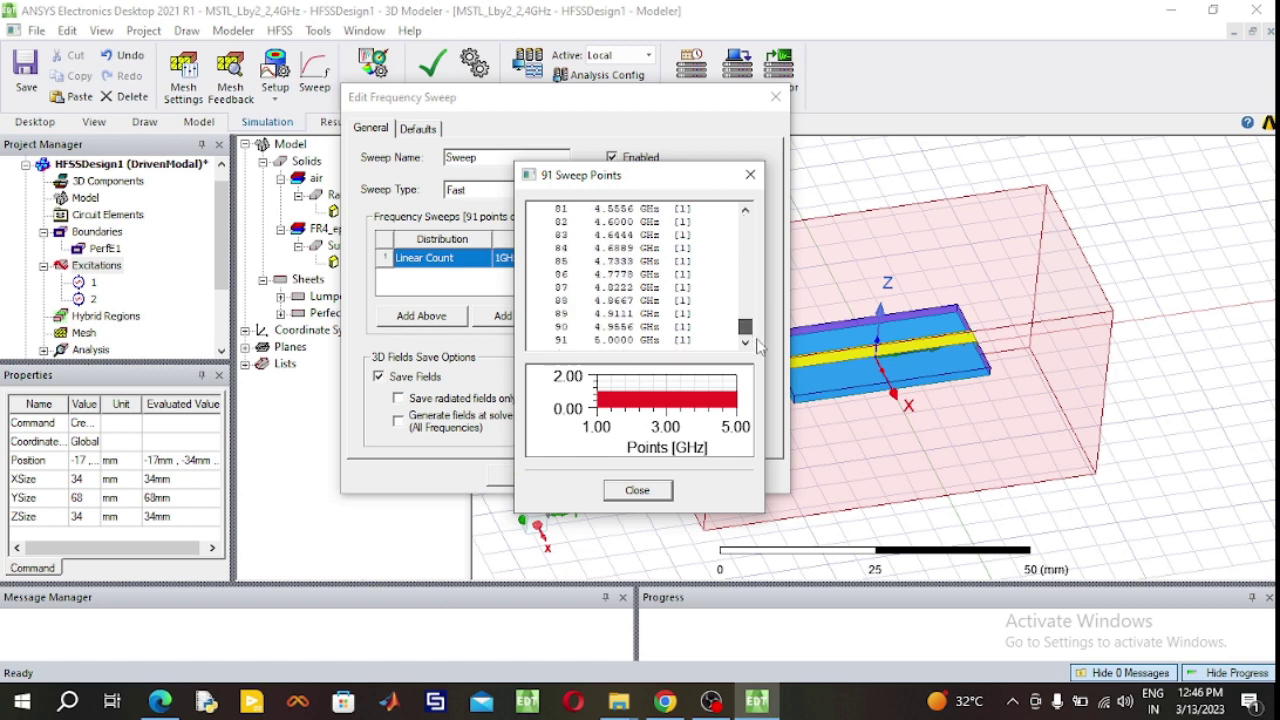
{"action": "left_click", "coordinate": [650, 491]}
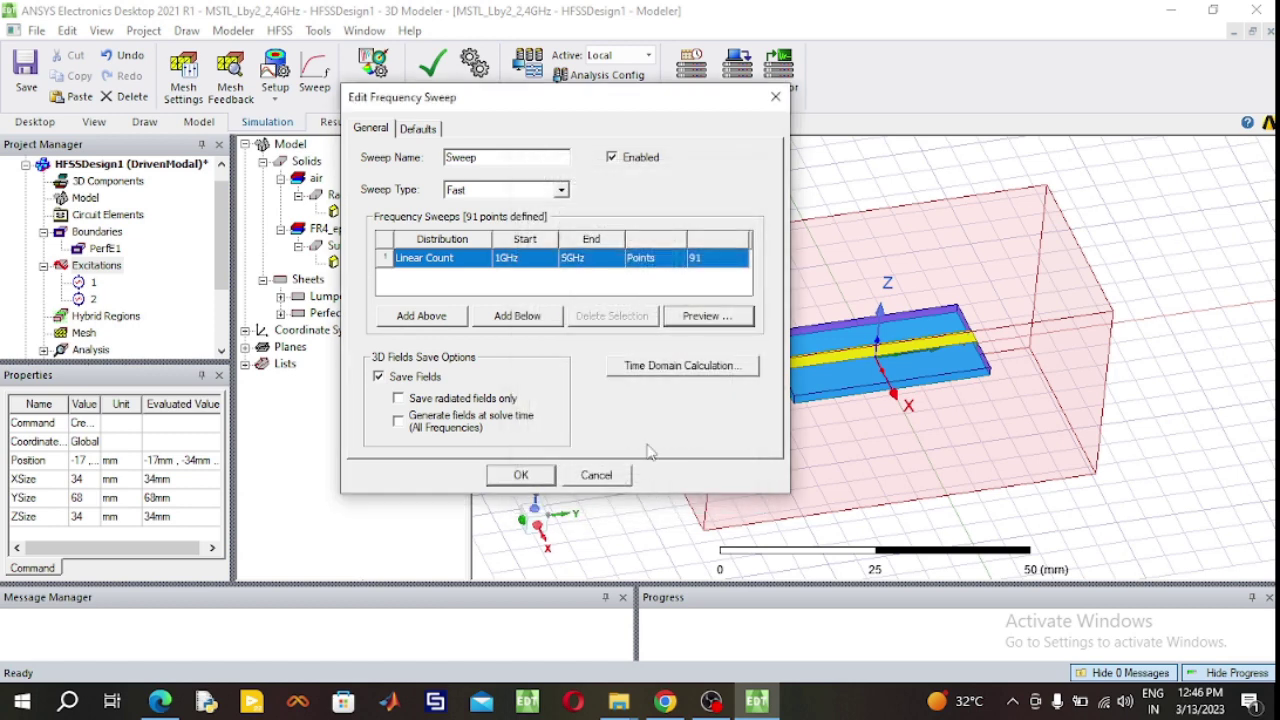
{"action": "left_click", "coordinate": [521, 475]}
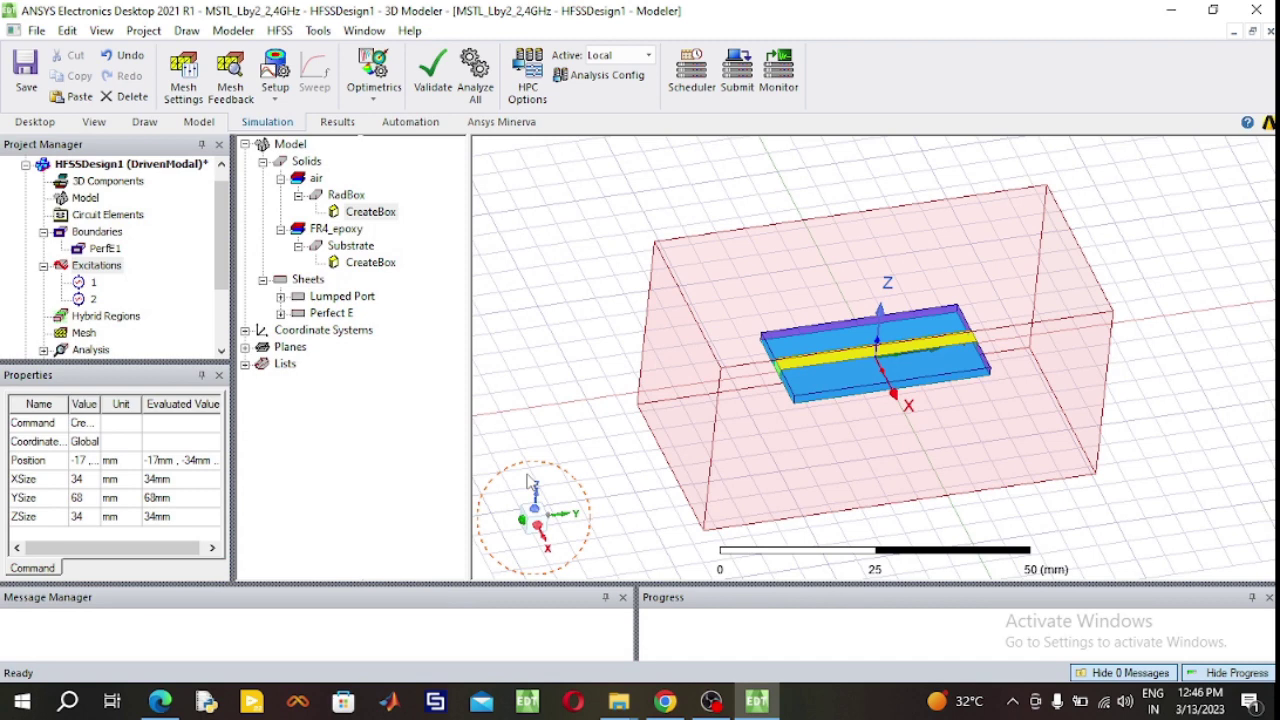
Run the validation check on the design and analyze all setups.
{"action": "left_click", "coordinate": [427, 88]}
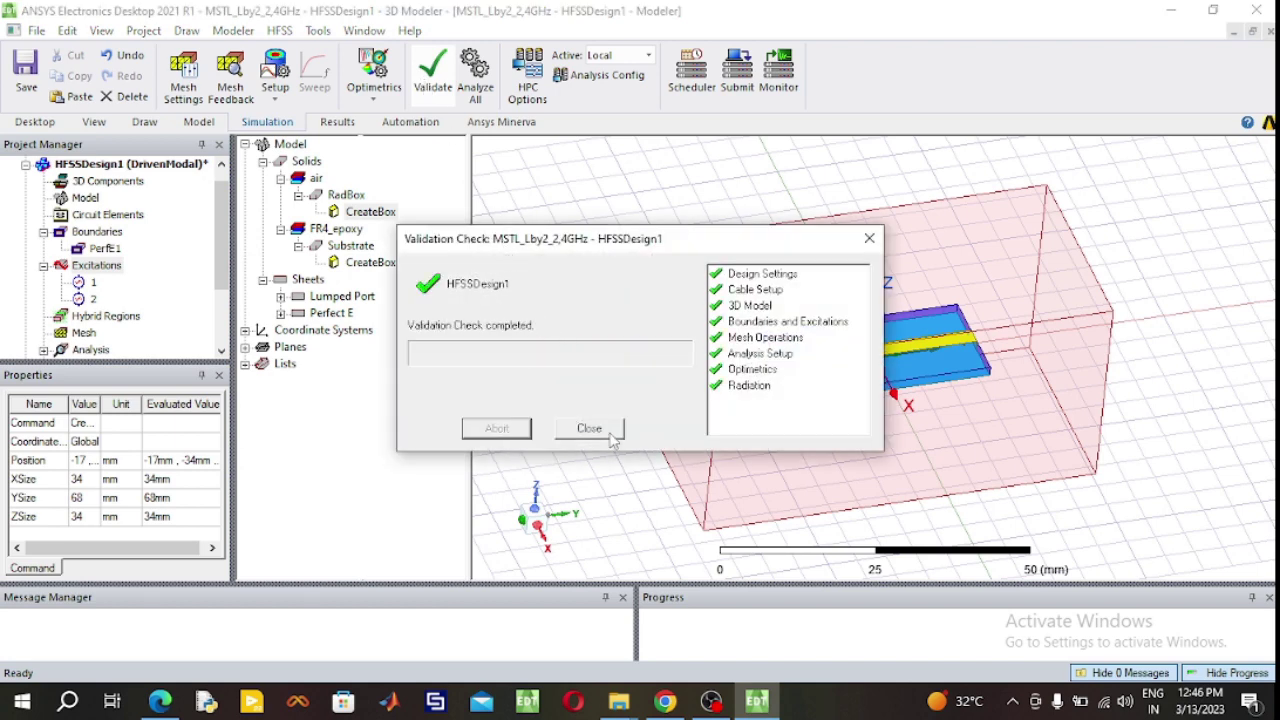
{"action": "left_click", "coordinate": [590, 429]}
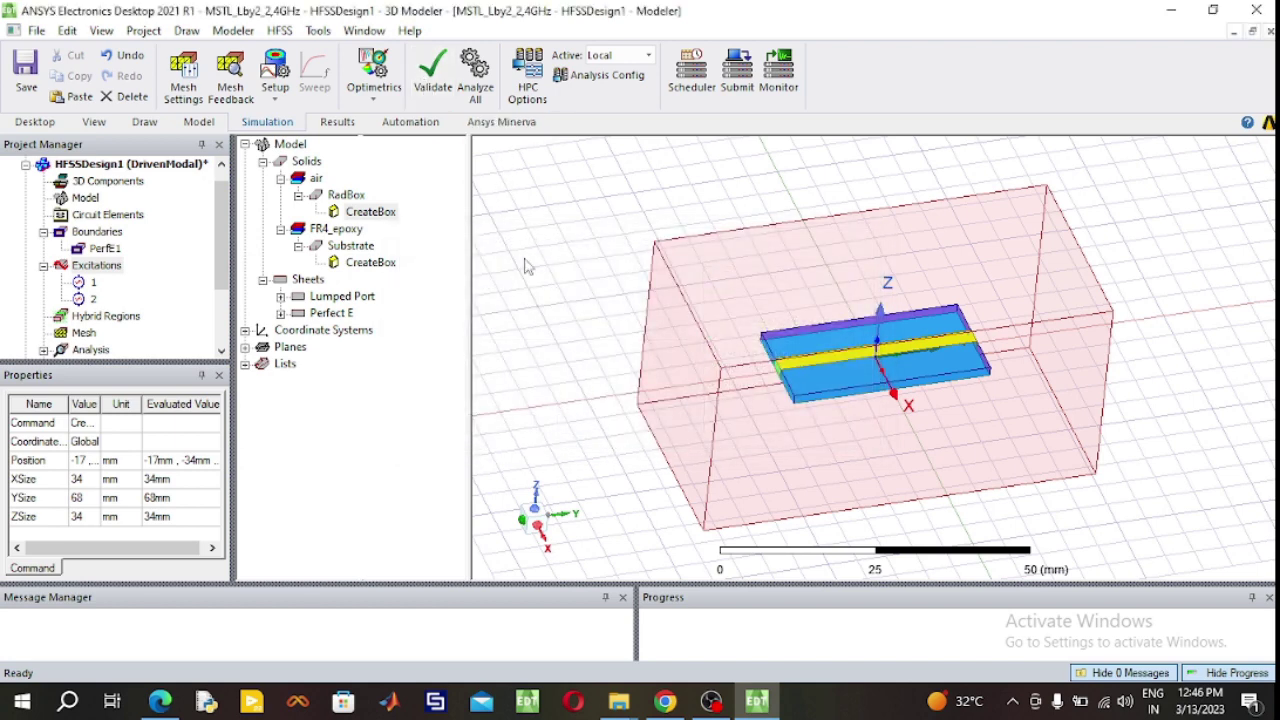
{"action": "left_click", "coordinate": [476, 80]}
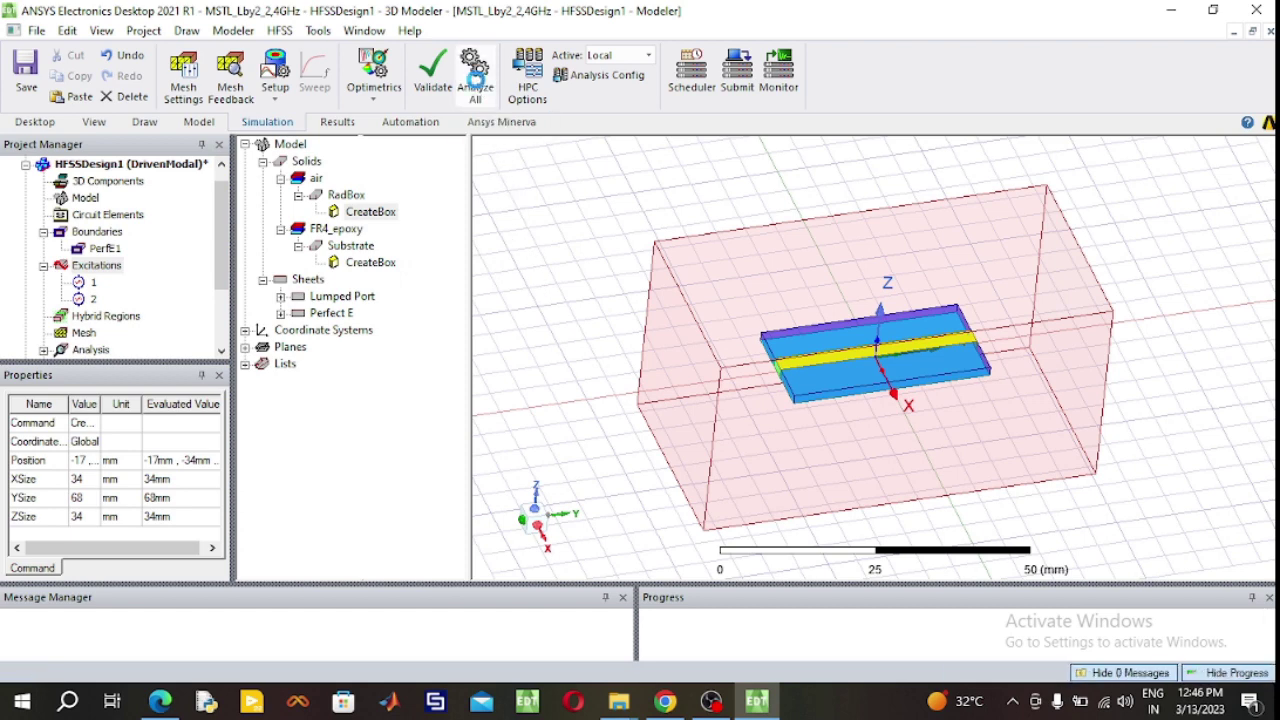
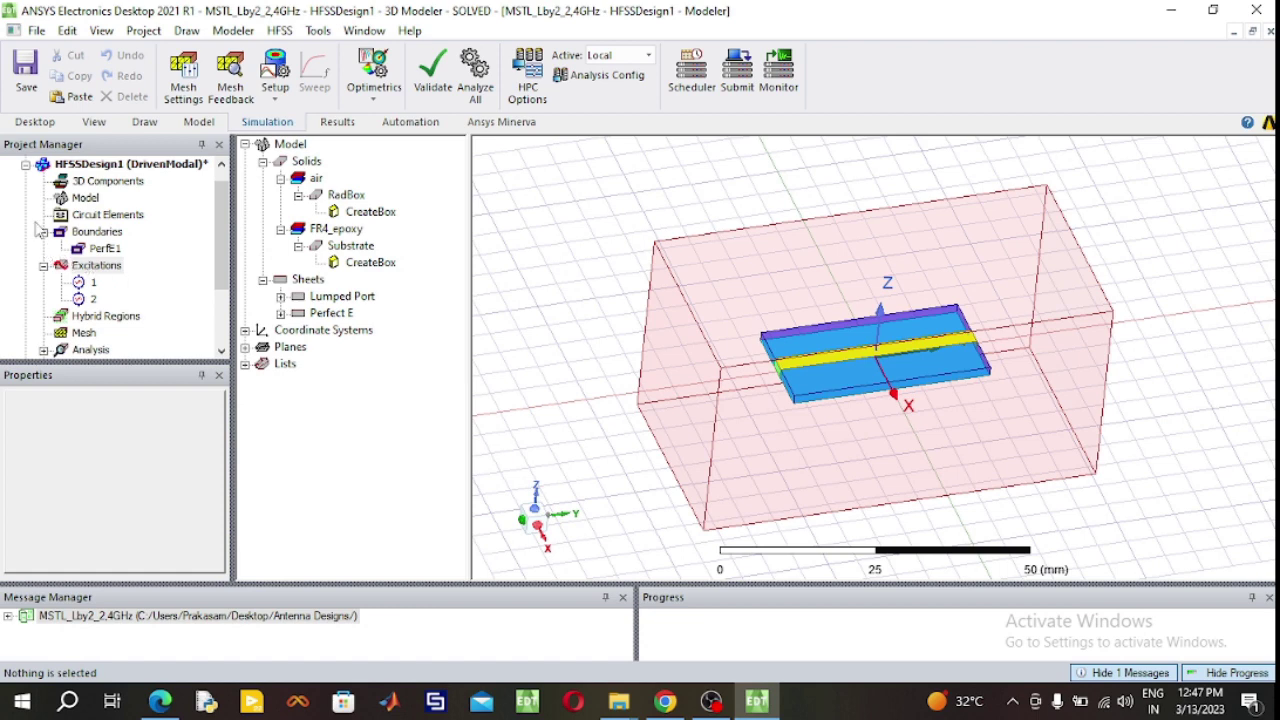
Create a rectangular modal solution data plot of S(1,1), S(2,1), S(1,2) and S(2,2) in dB against frequency.
{"action": "left_click", "coordinate": [44, 231]}
{"action": "left_click", "coordinate": [44, 248]}
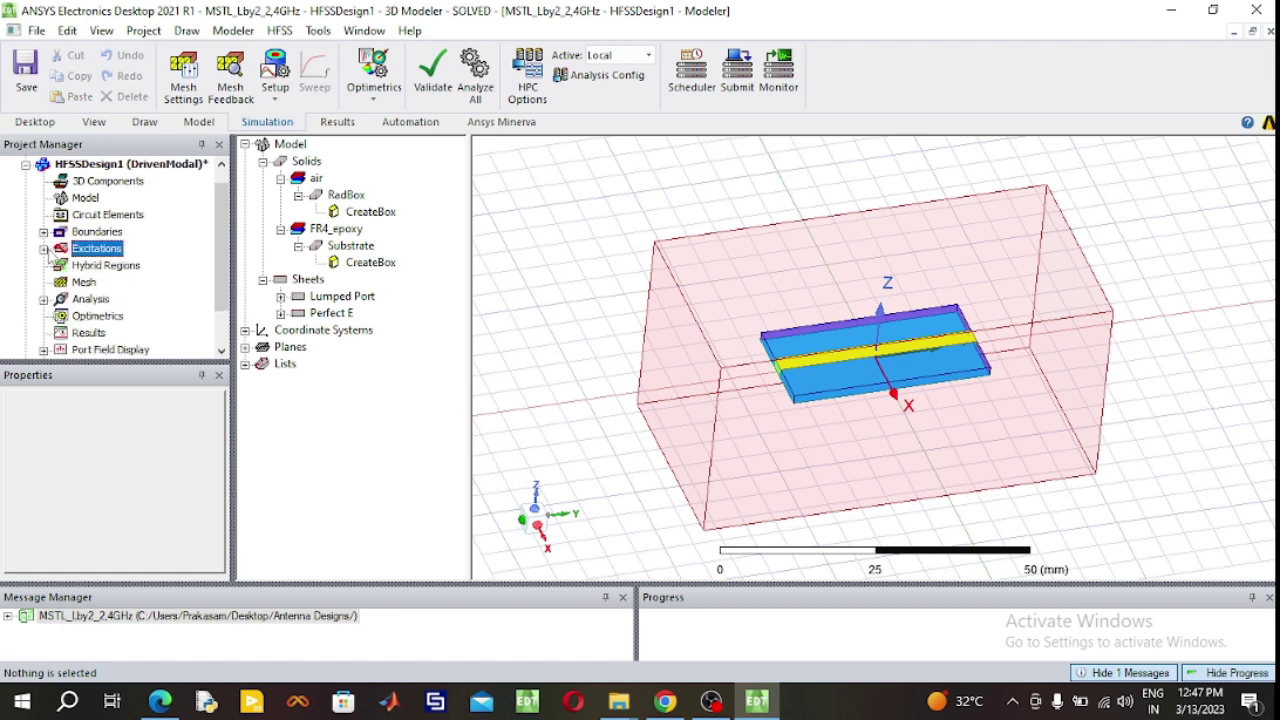
{"action": "scroll", "coordinate": [84, 313], "scroll_direction": "down", "scroll_amount": 1}
{"action": "left_click", "coordinate": [89, 283]}
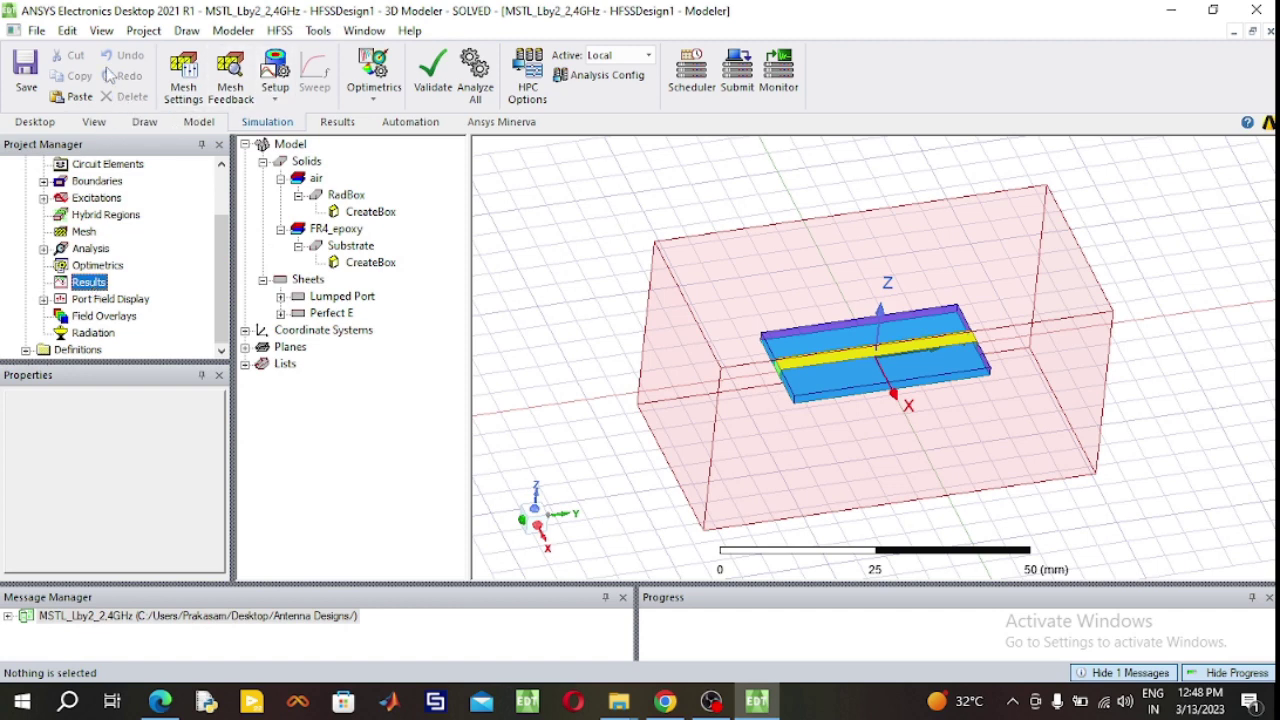
{"action": "right_click", "coordinate": [91, 285]}
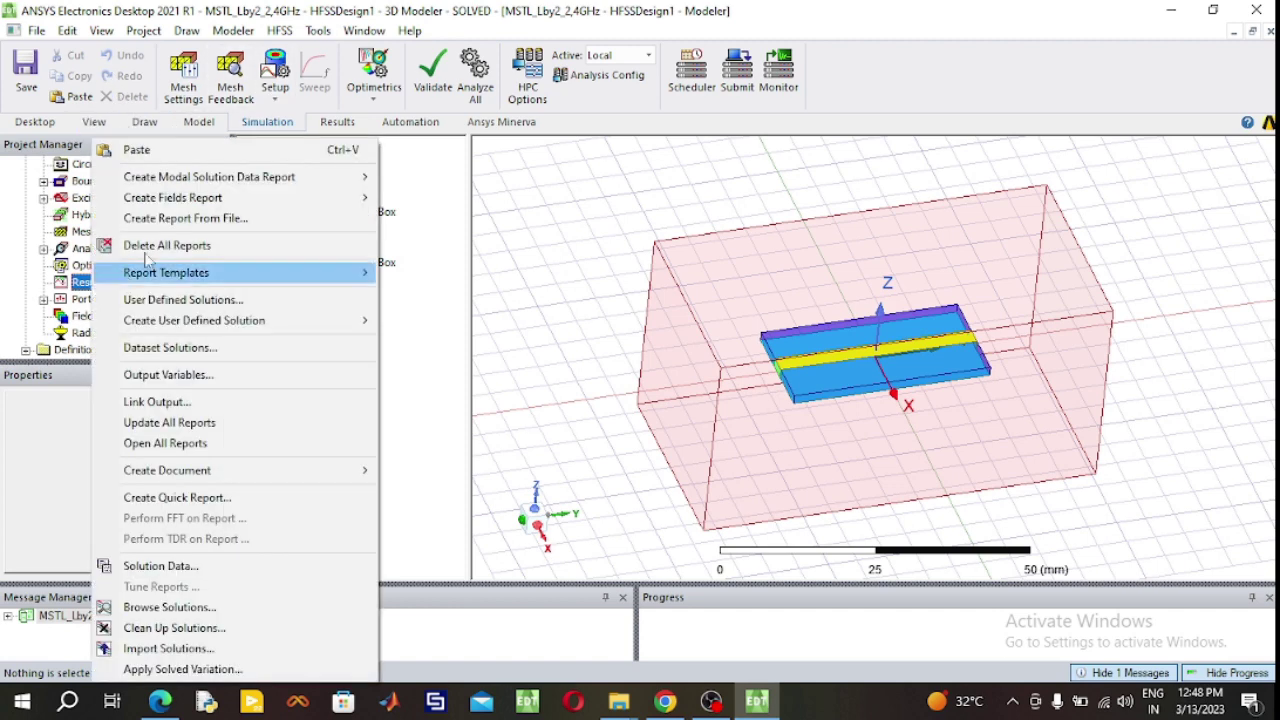
{"action": "mouse_move", "coordinate": [184, 180]}
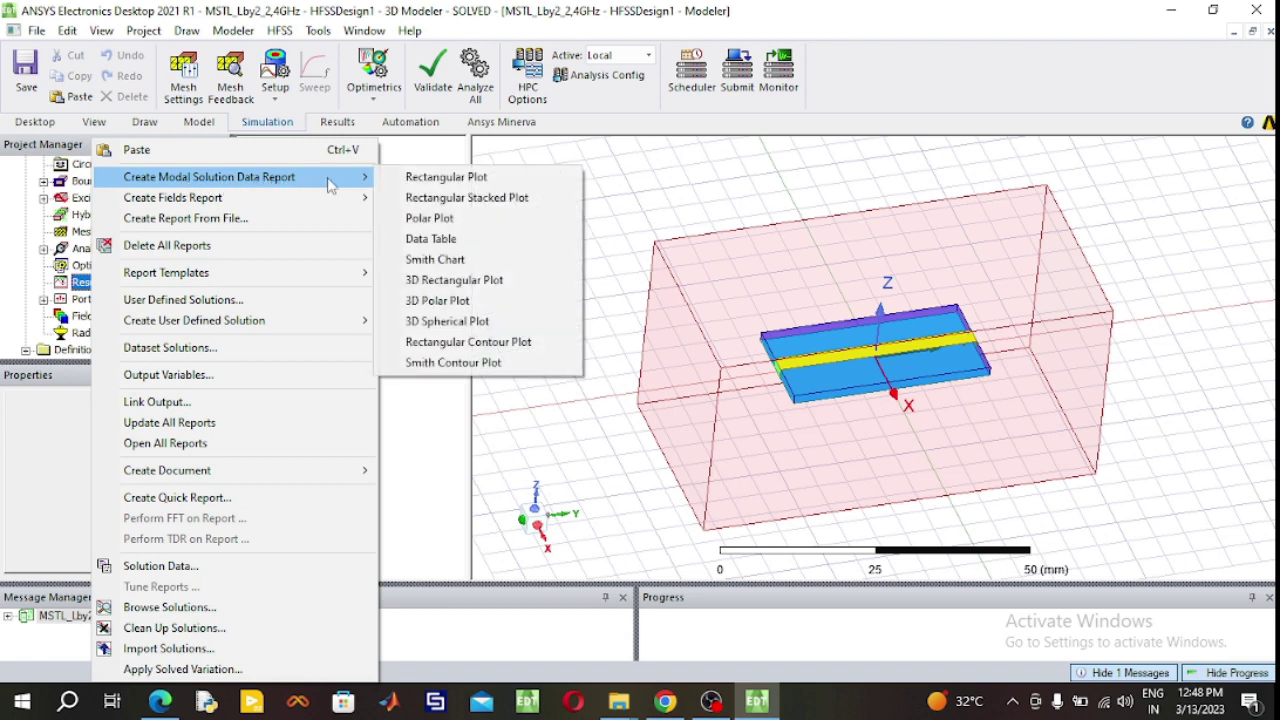
{"action": "left_click", "coordinate": [412, 180]}
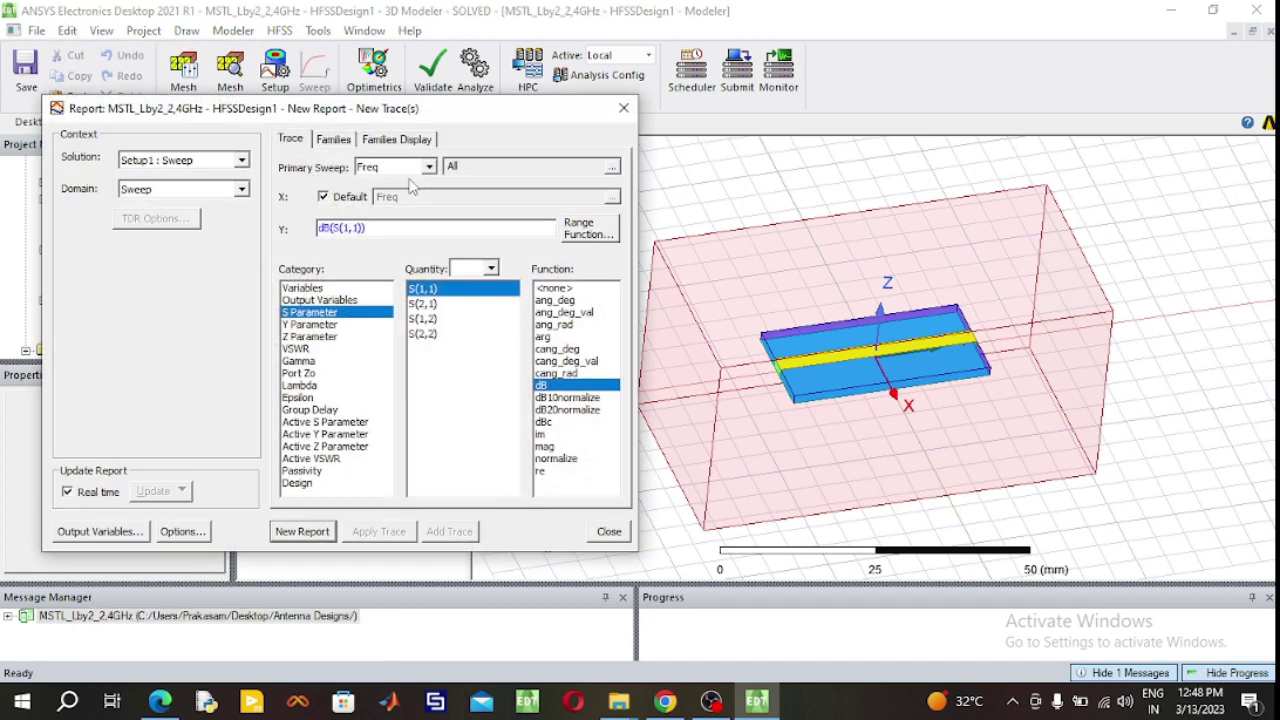
{"action": "left_click", "coordinate": [437, 307], "text": "ctrl"}
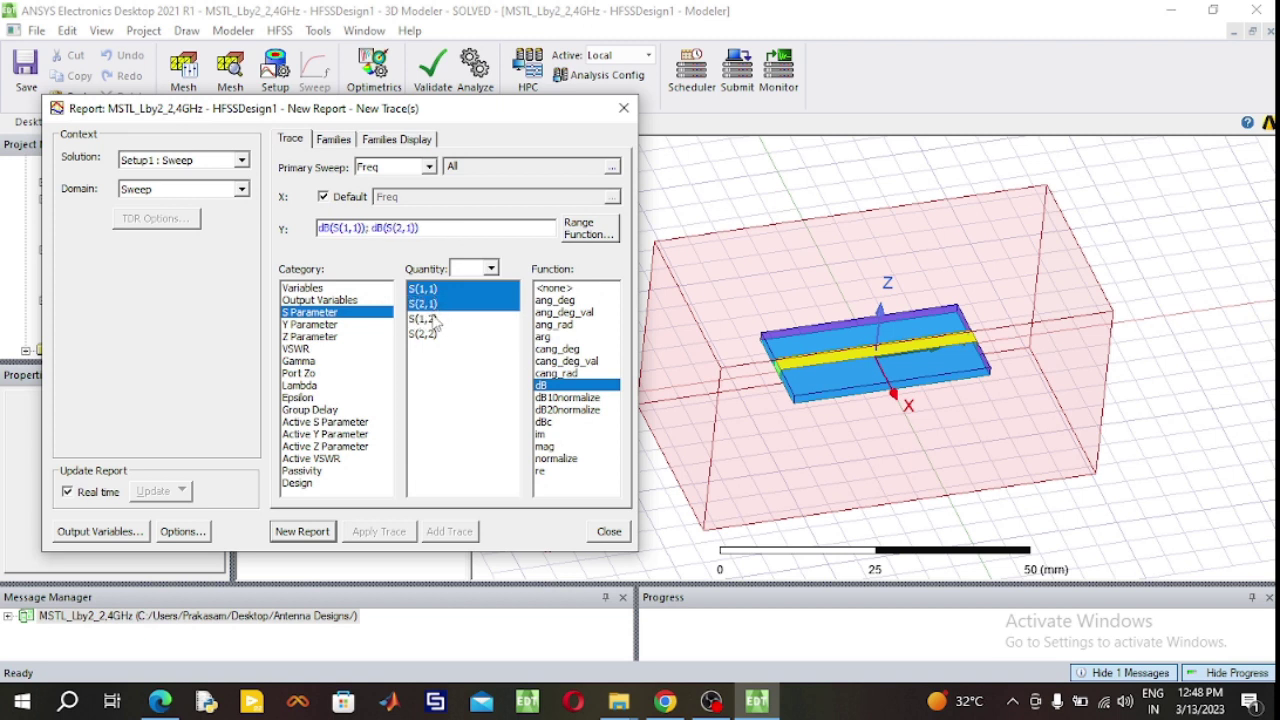
{"action": "left_click", "coordinate": [436, 320], "text": "ctrl"}
{"action": "left_click", "coordinate": [435, 335], "text": "ctrl"}
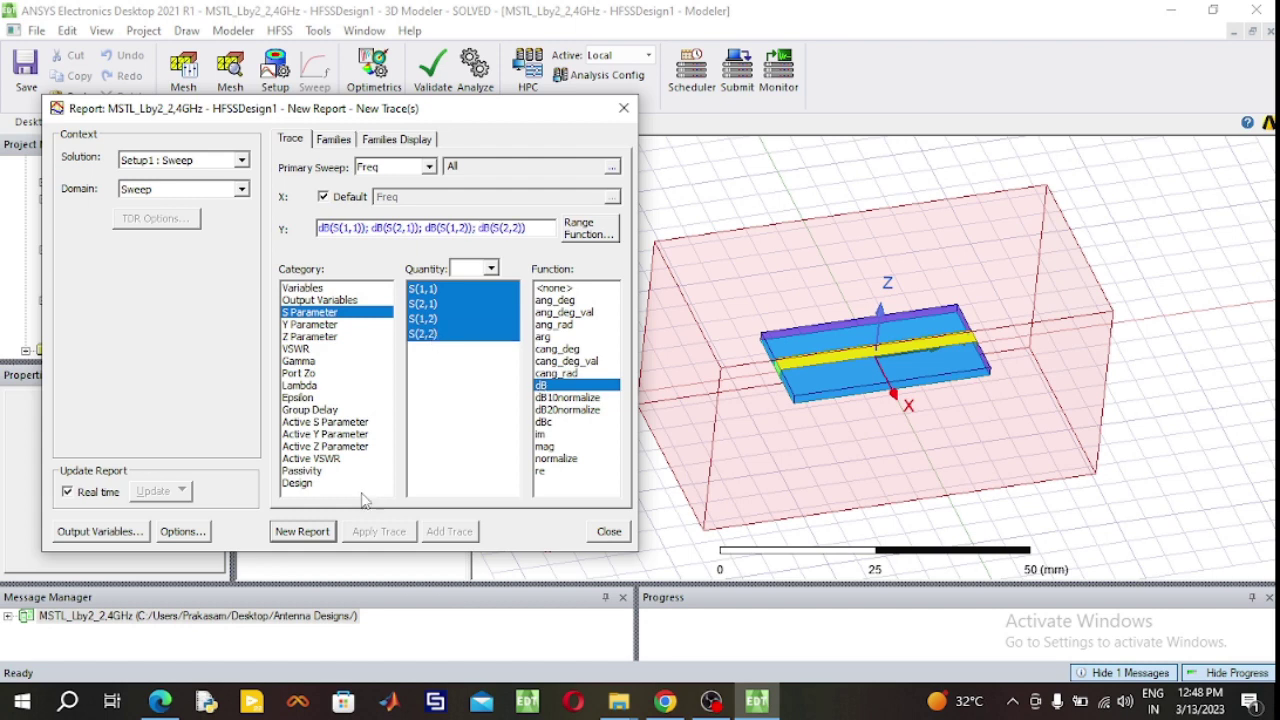
{"action": "left_click", "coordinate": [320, 533]}
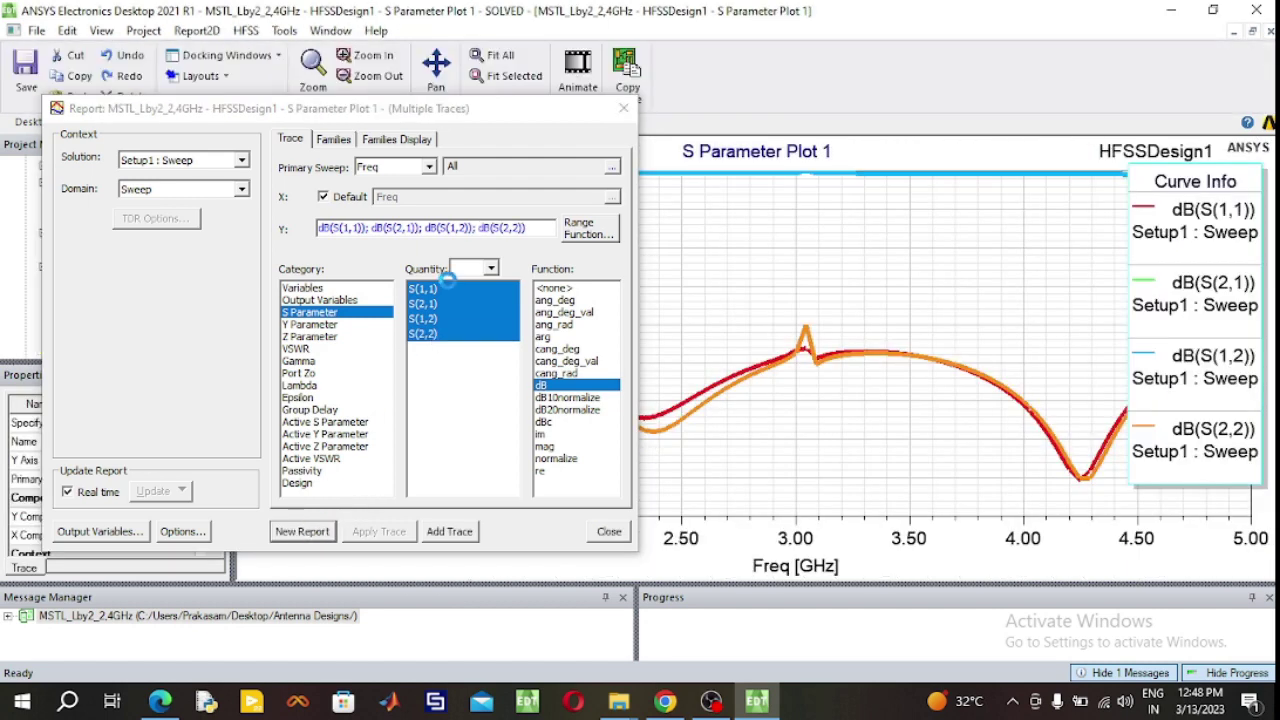
{"action": "left_click", "coordinate": [624, 109]}
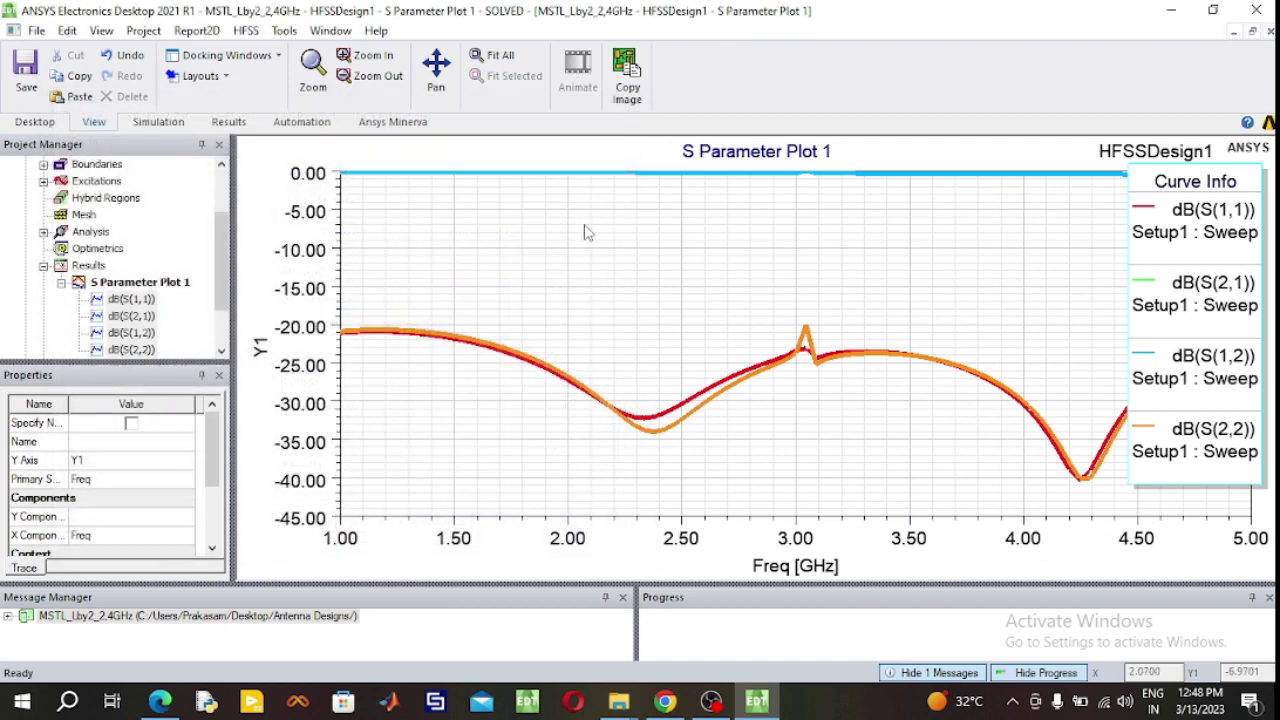
Add two markers on the dB(S(2,2)) curve near its first dip, at about 2.42 GHz and 2.38 GHz.
{"action": "right_click", "coordinate": [664, 245]}
{"action": "mouse_move", "coordinate": [720, 248]}
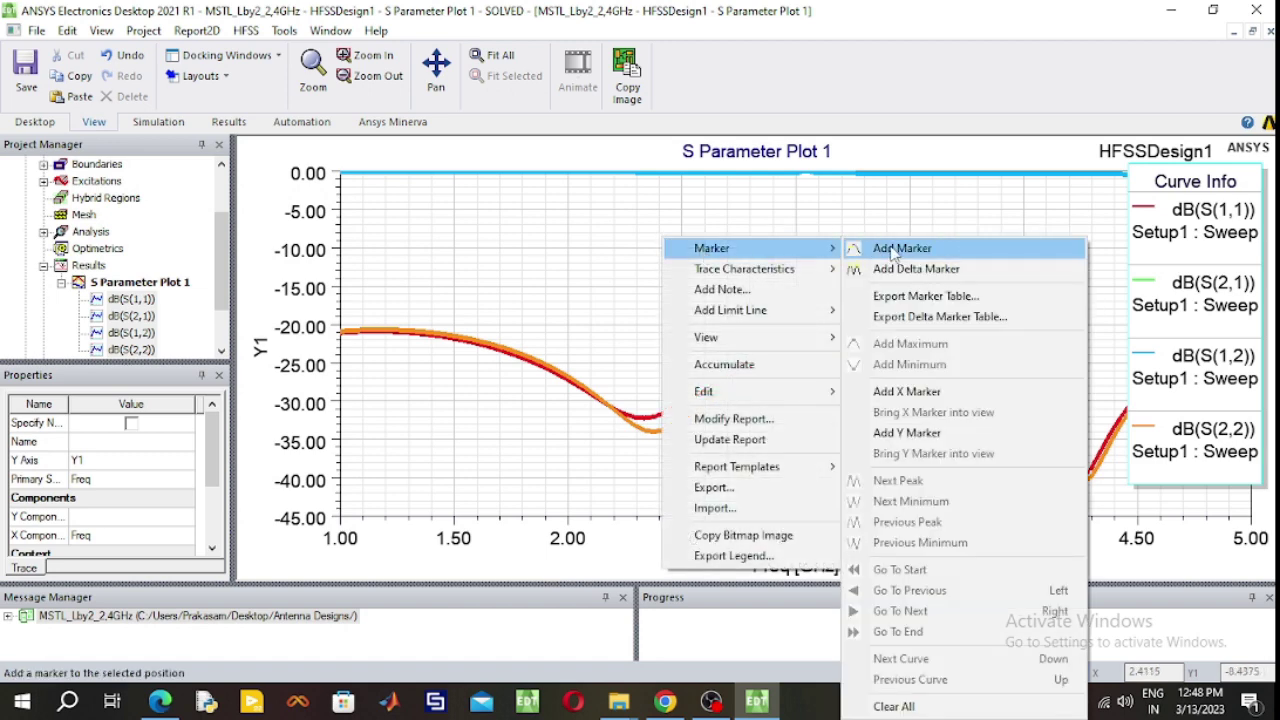
{"action": "left_click", "coordinate": [875, 247]}
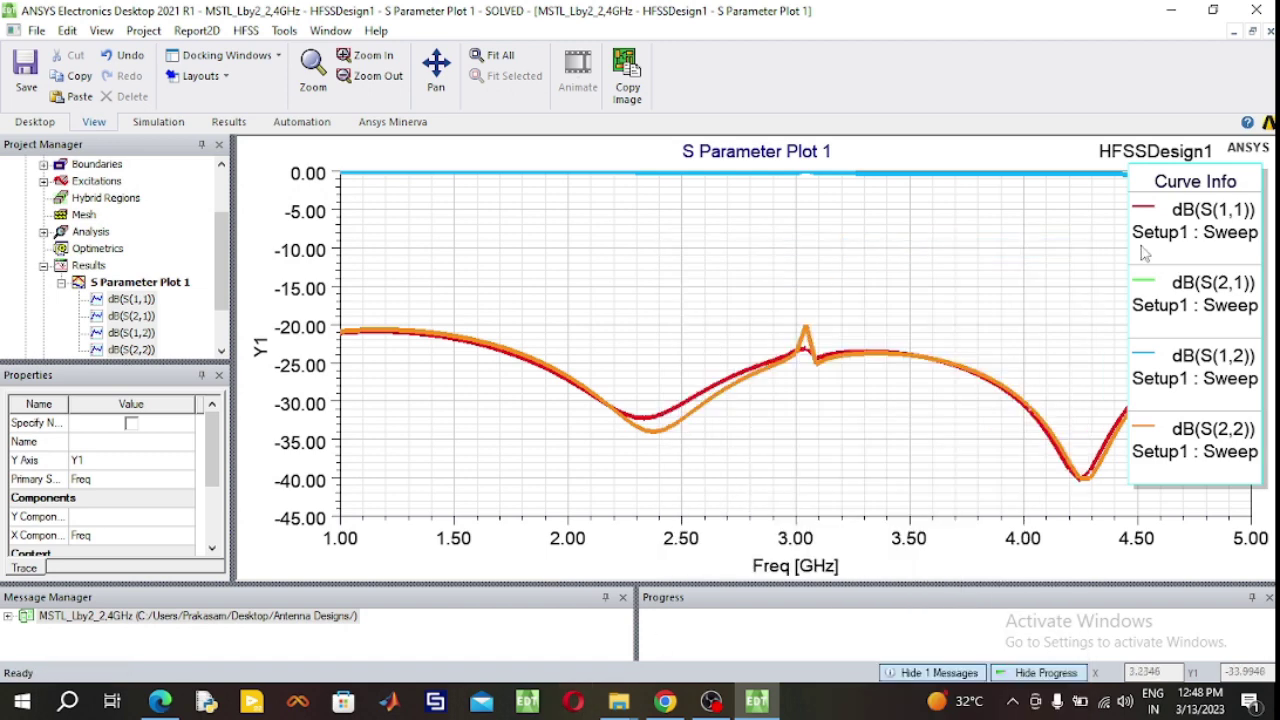
{"action": "left_click", "coordinate": [662, 447]}
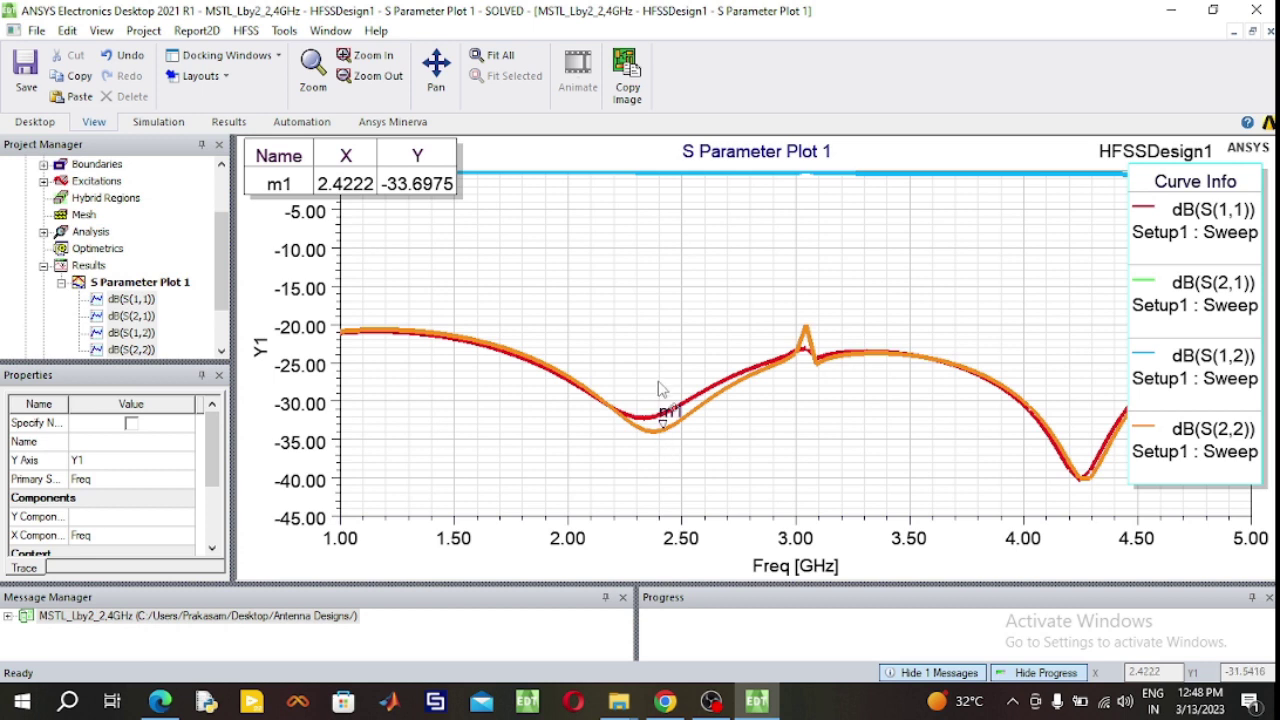
{"action": "left_click", "coordinate": [656, 430]}
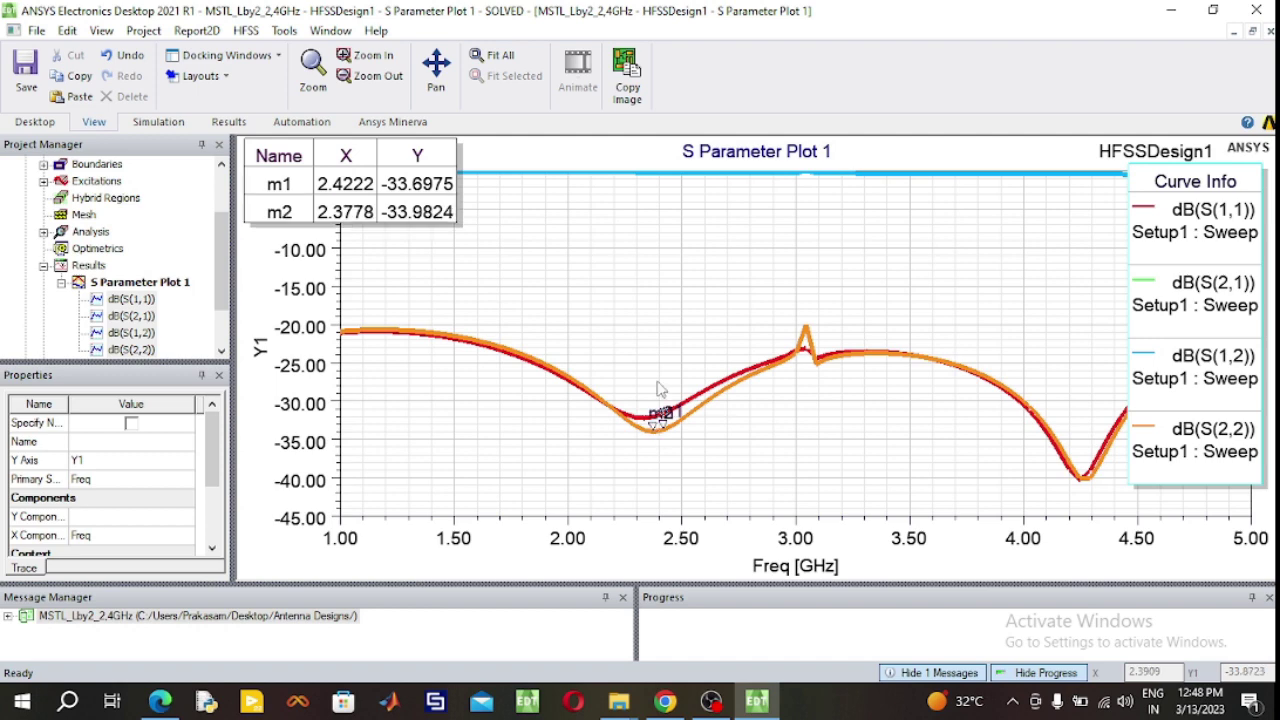
{"action": "right_click", "coordinate": [656, 430]}
{"action": "left_click", "coordinate": [704, 318]}
Shift marker m1 to 2.5556 GHz and reposition marker m2 on the dB(S(2,2)) curve at 2.4222 GHz.
{"action": "right_click", "coordinate": [680, 326]}
{"action": "mouse_move", "coordinate": [708, 338]}
{"action": "left_click", "coordinate": [918, 248]}
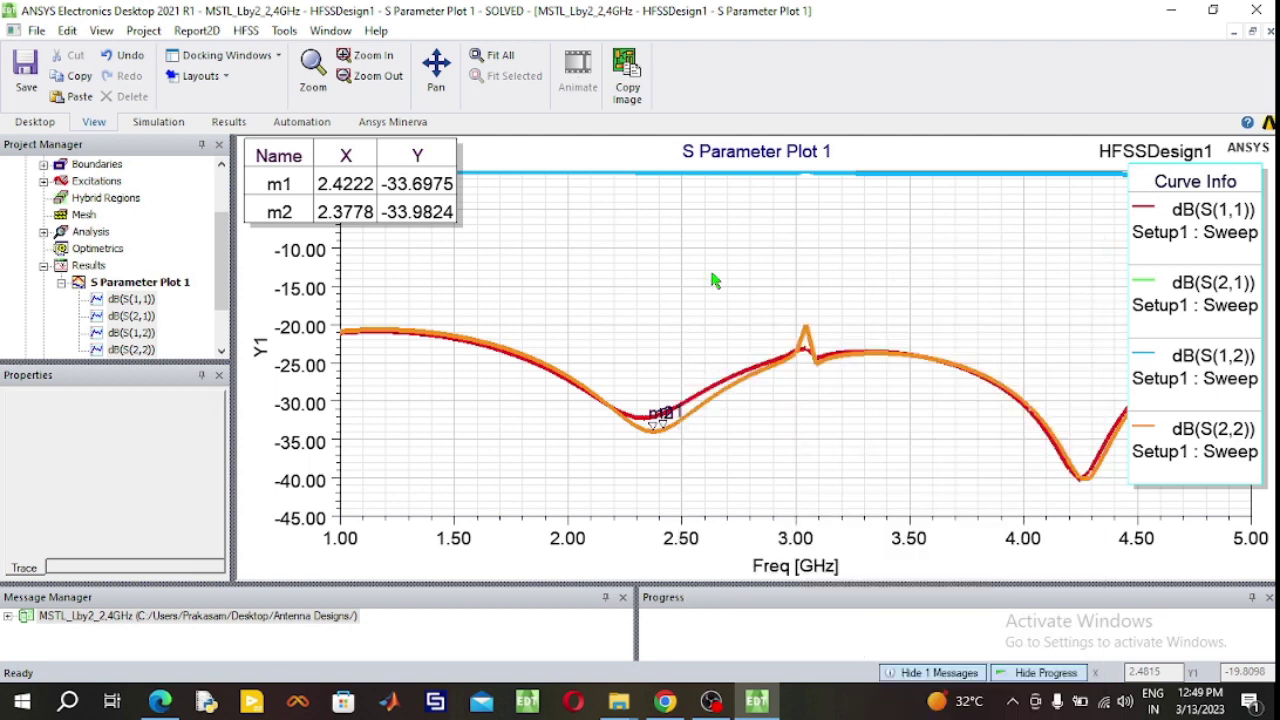
{"action": "left_click", "coordinate": [662, 429]}
{"action": "left_click", "coordinate": [662, 429]}
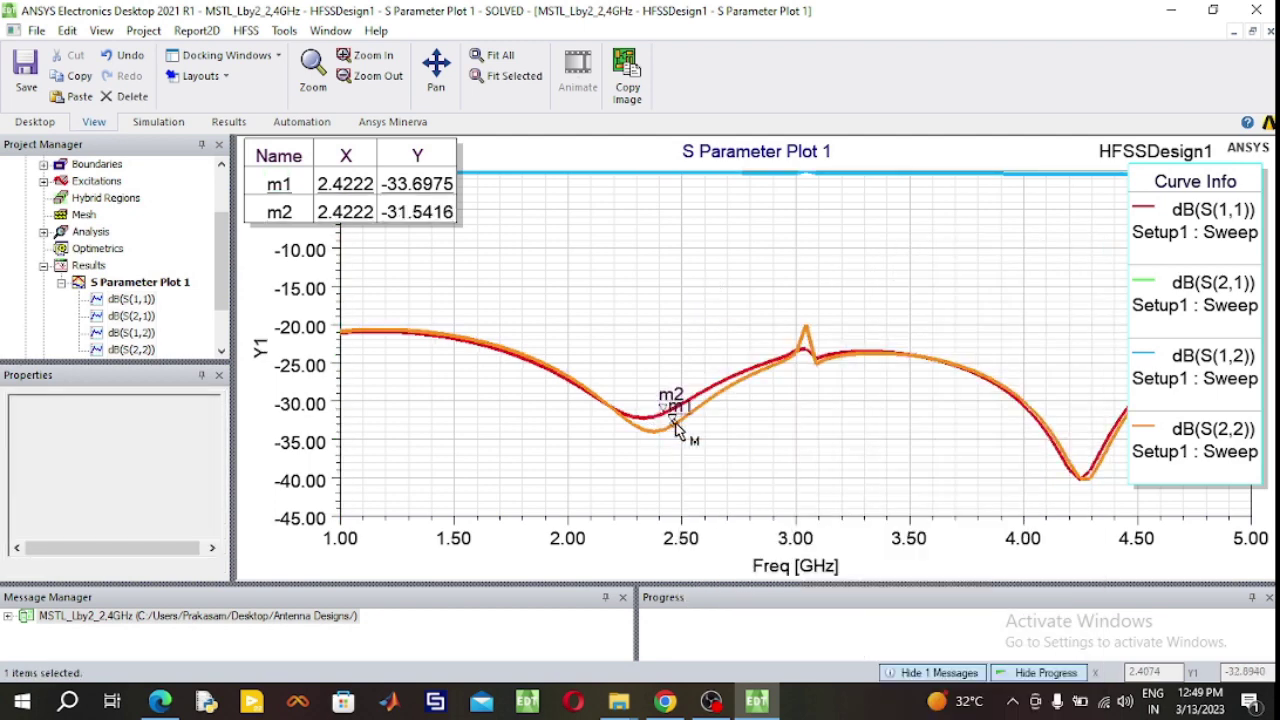
{"action": "key", "text": "Right"}
{"action": "key", "text": "Right"}
{"action": "key", "text": "Right"}
{"action": "left_click", "coordinate": [668, 415]}
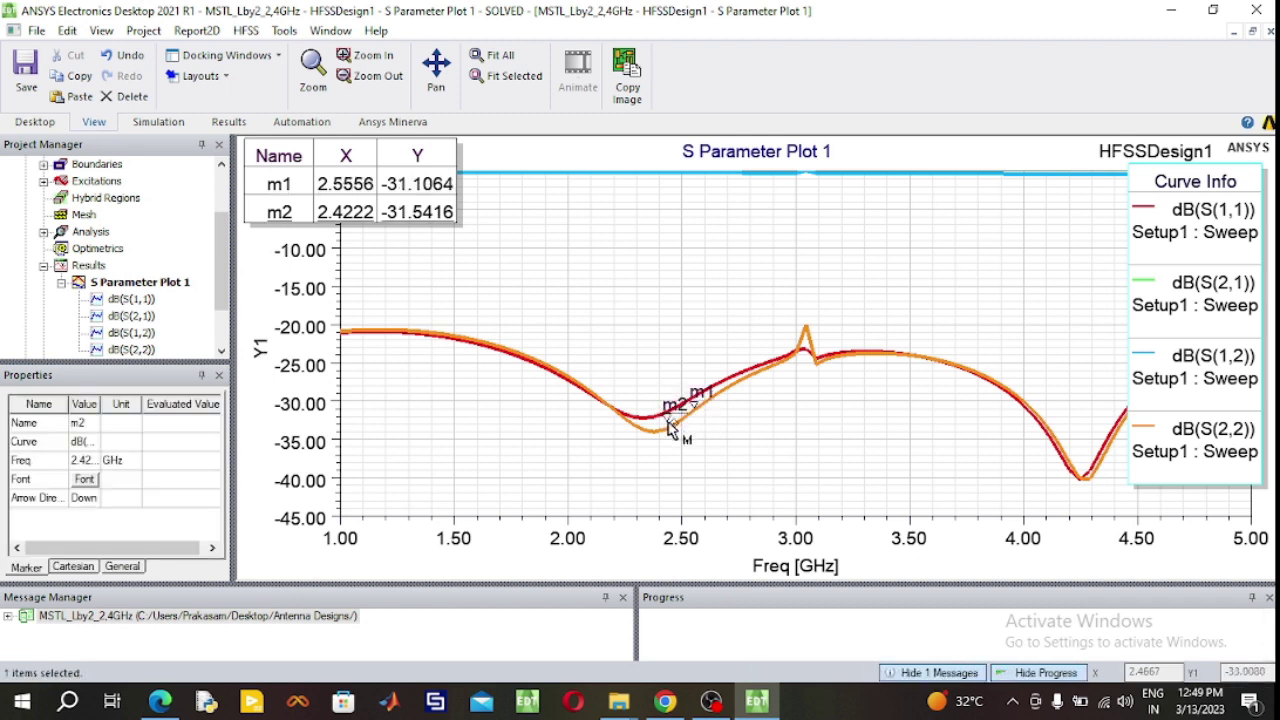
{"action": "left_click", "coordinate": [664, 432]}
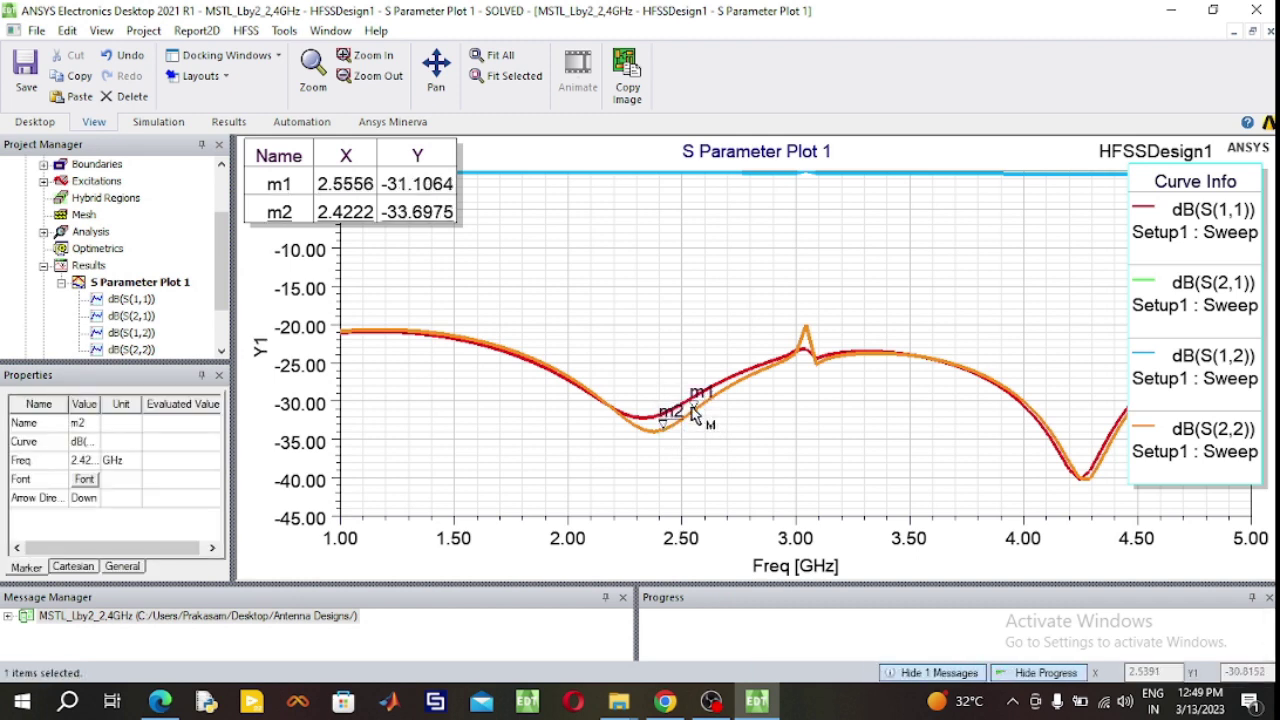
Move marker m1 onto the dB(S(1,1)) curve at 2.4222 GHz.
{"action": "left_click_drag", "start_coordinate": [697, 415], "coordinate": [667, 415]}
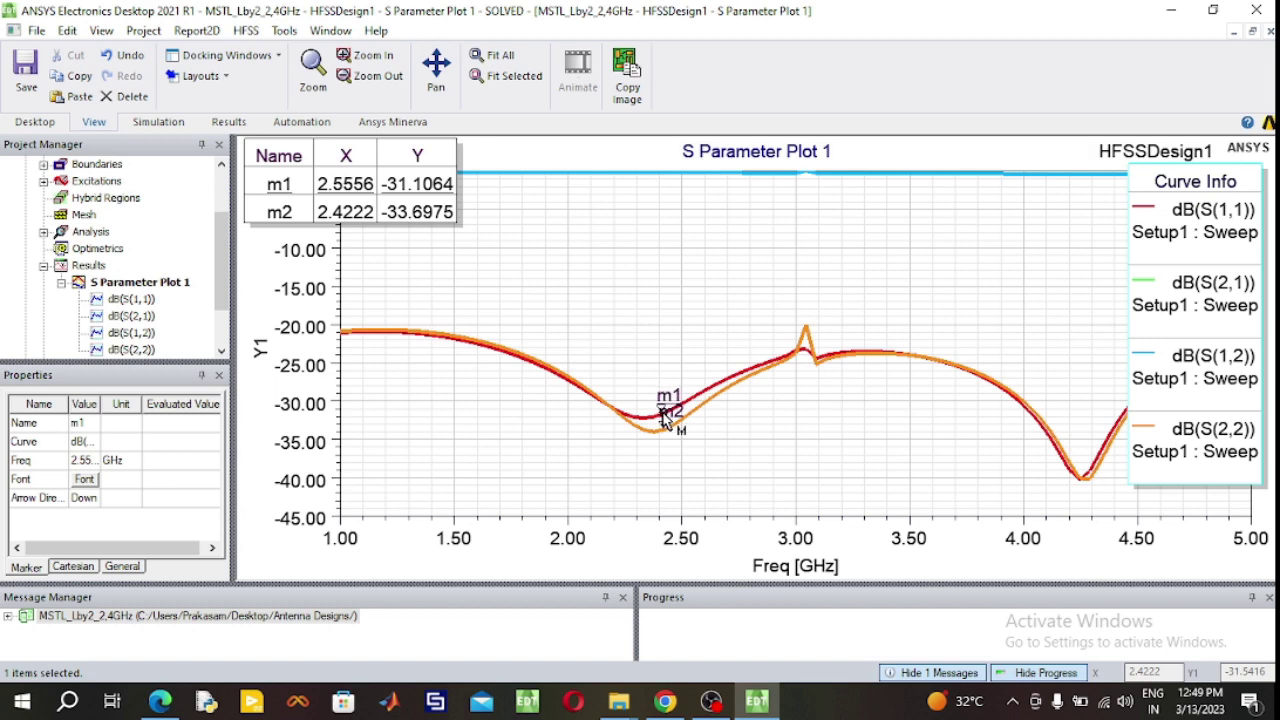
{"action": "key", "text": "Left"}
{"action": "key", "text": "Left"}
{"action": "key", "text": "Left"}
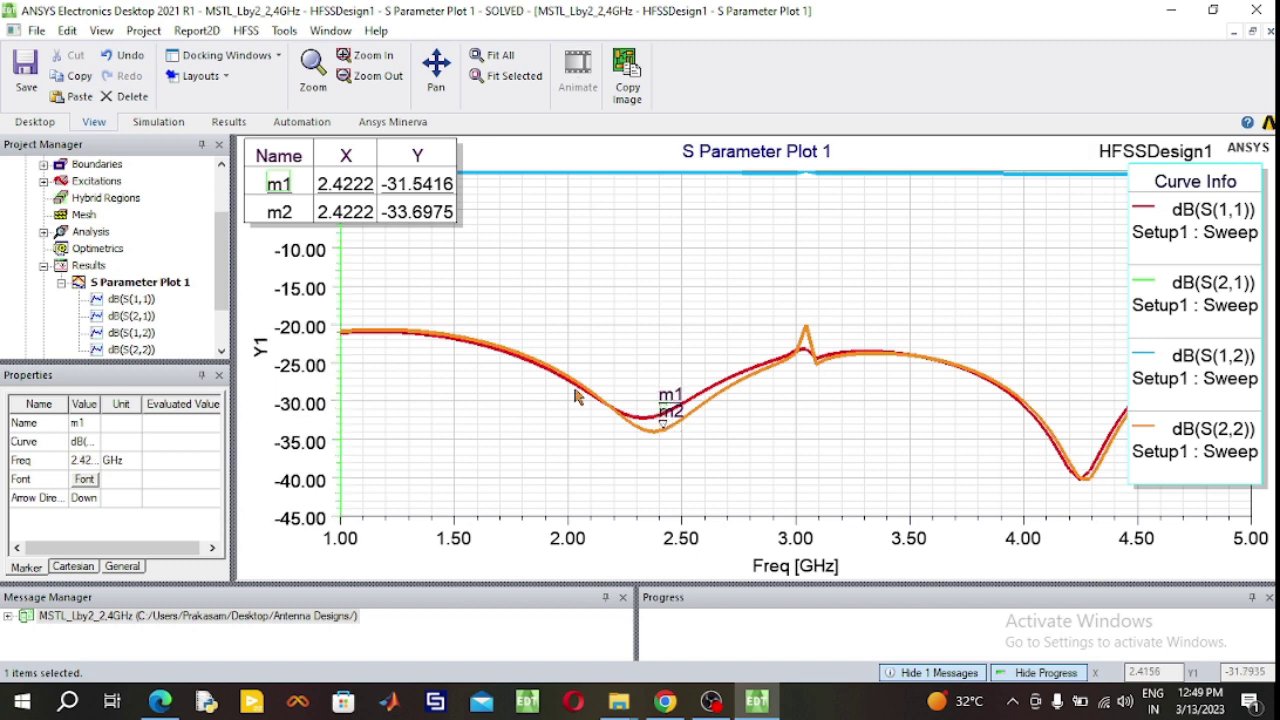
Set the frequency of markers m1 and m2 to exactly 2.4 GHz in their properties.
{"action": "double_click", "coordinate": [362, 190]}
{"action": "left_click", "coordinate": [336, 283]}
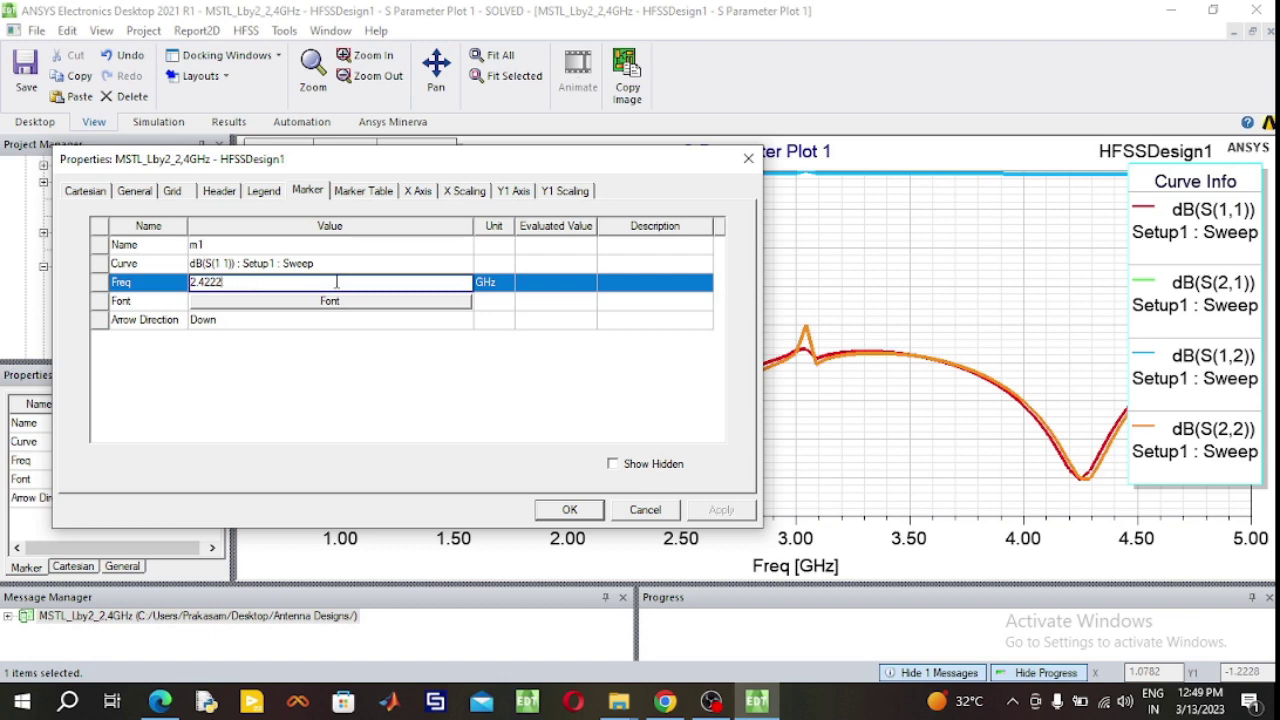
{"action": "left_click", "coordinate": [569, 510]}
{"action": "double_click", "coordinate": [330, 212]}
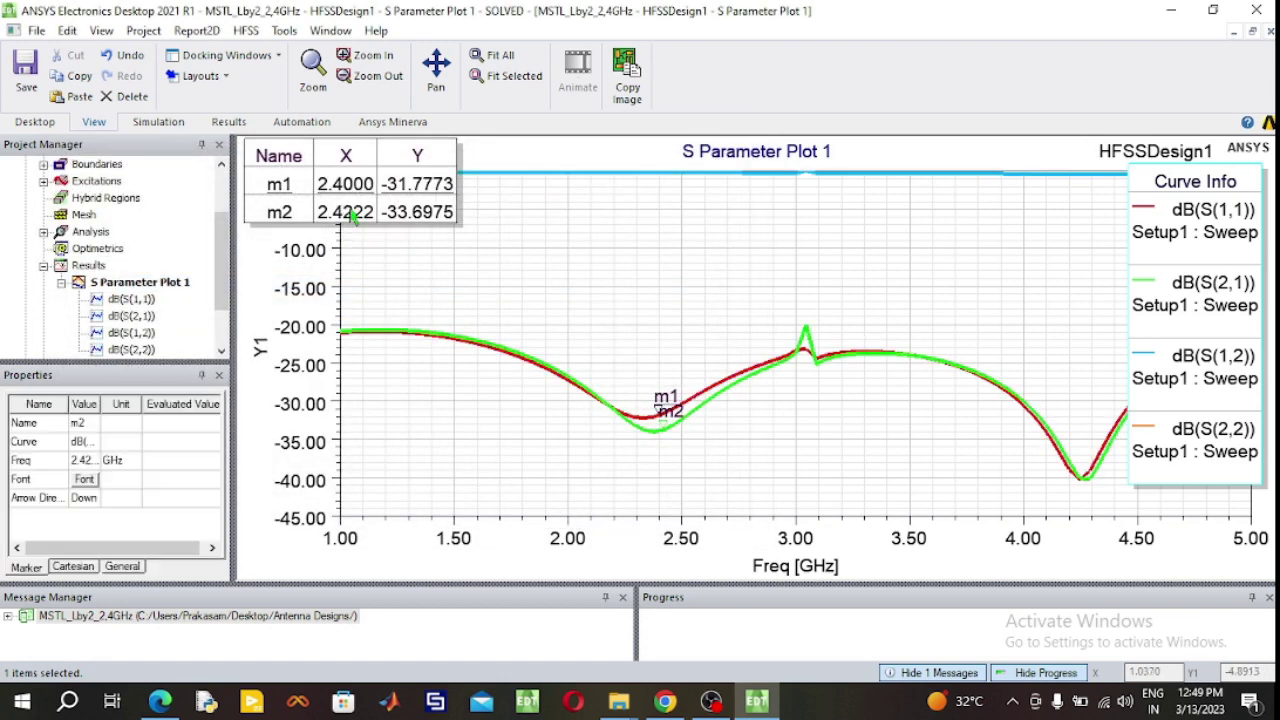
{"action": "left_click", "coordinate": [276, 283]}
{"action": "left_click_drag", "start_coordinate": [273, 283], "coordinate": [206, 283]}
{"action": "key", "text": "BackSpace"}
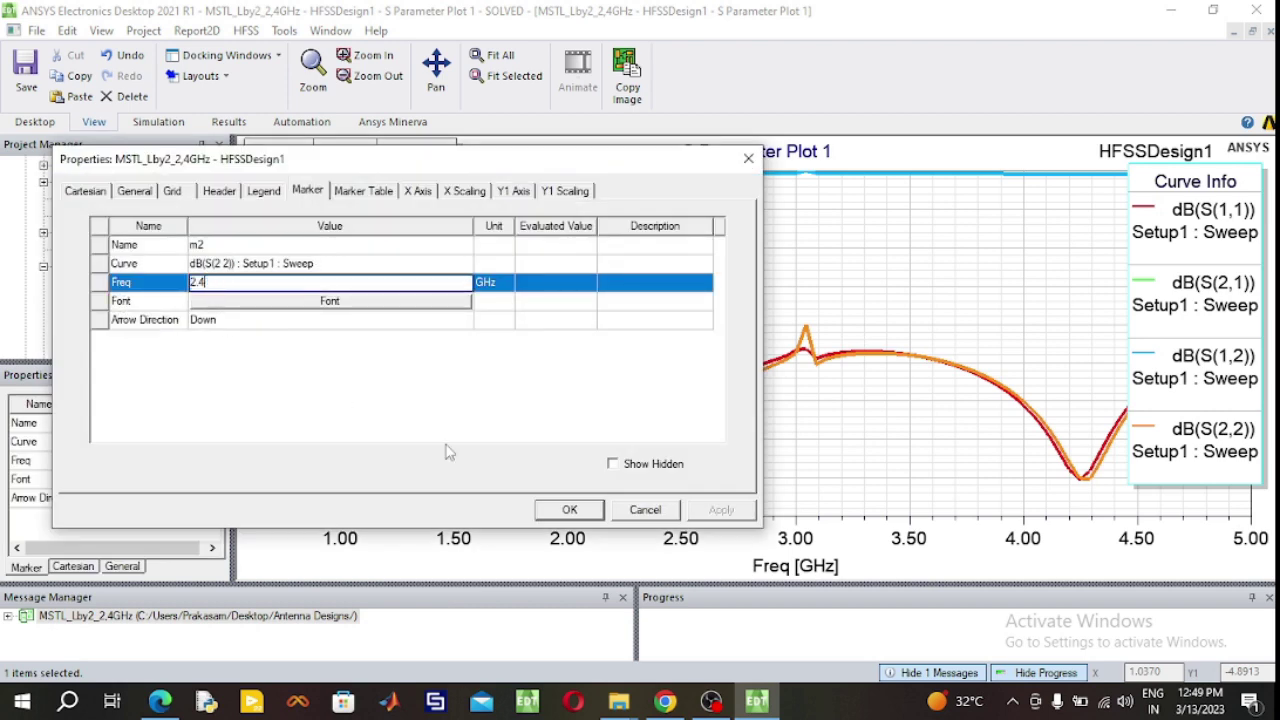
{"action": "left_click", "coordinate": [569, 510]}
{"action": "left_click", "coordinate": [750, 252]}
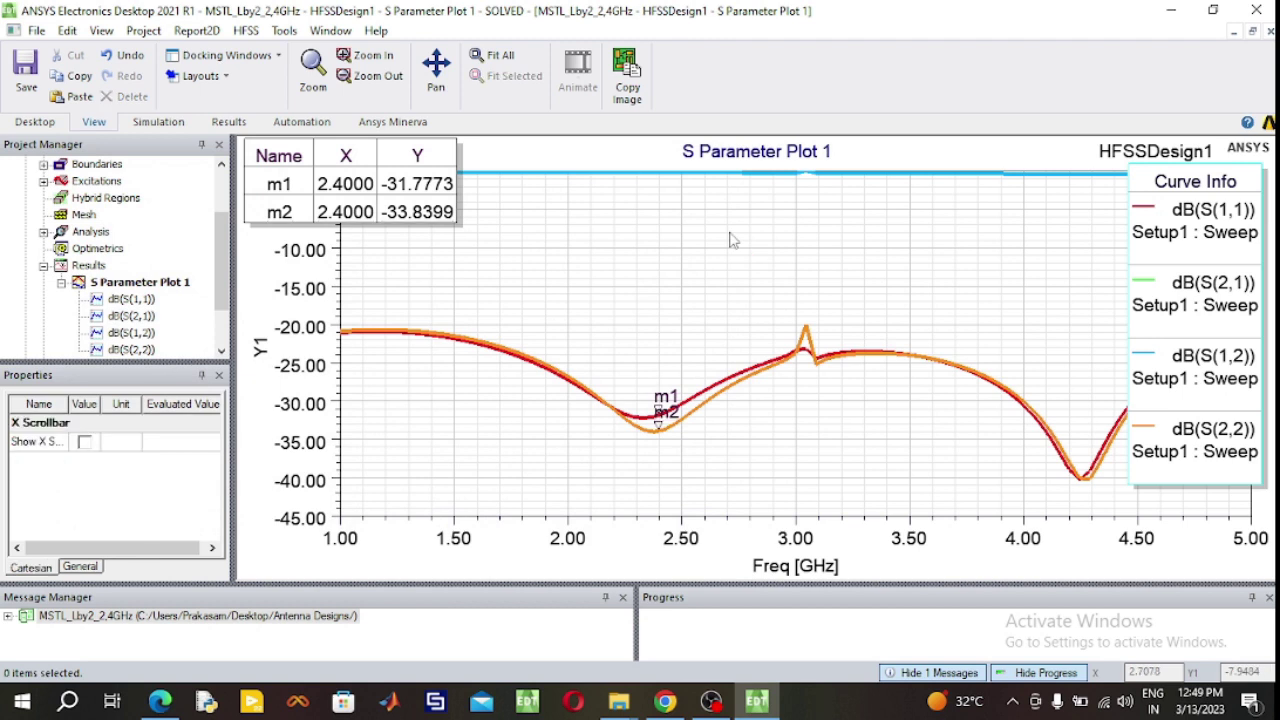
Move the marker table into the S-parameter plot's empty area and highlight the dB(S(1,1)), dB(S(1,2)) and dB(S(2,2)) curves individually.
{"action": "left_click_drag", "start_coordinate": [570, 234], "coordinate": [538, 249]}
{"action": "left_click", "coordinate": [1195, 230]}
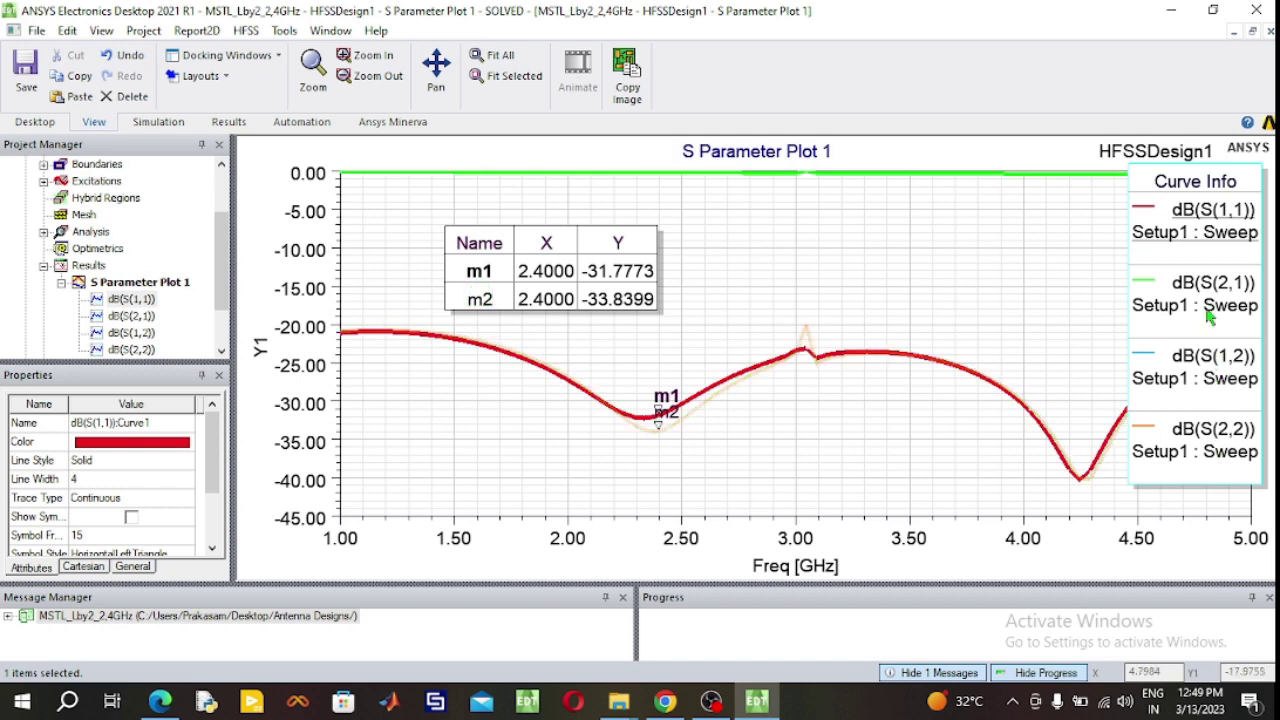
{"action": "left_click", "coordinate": [1196, 386]}
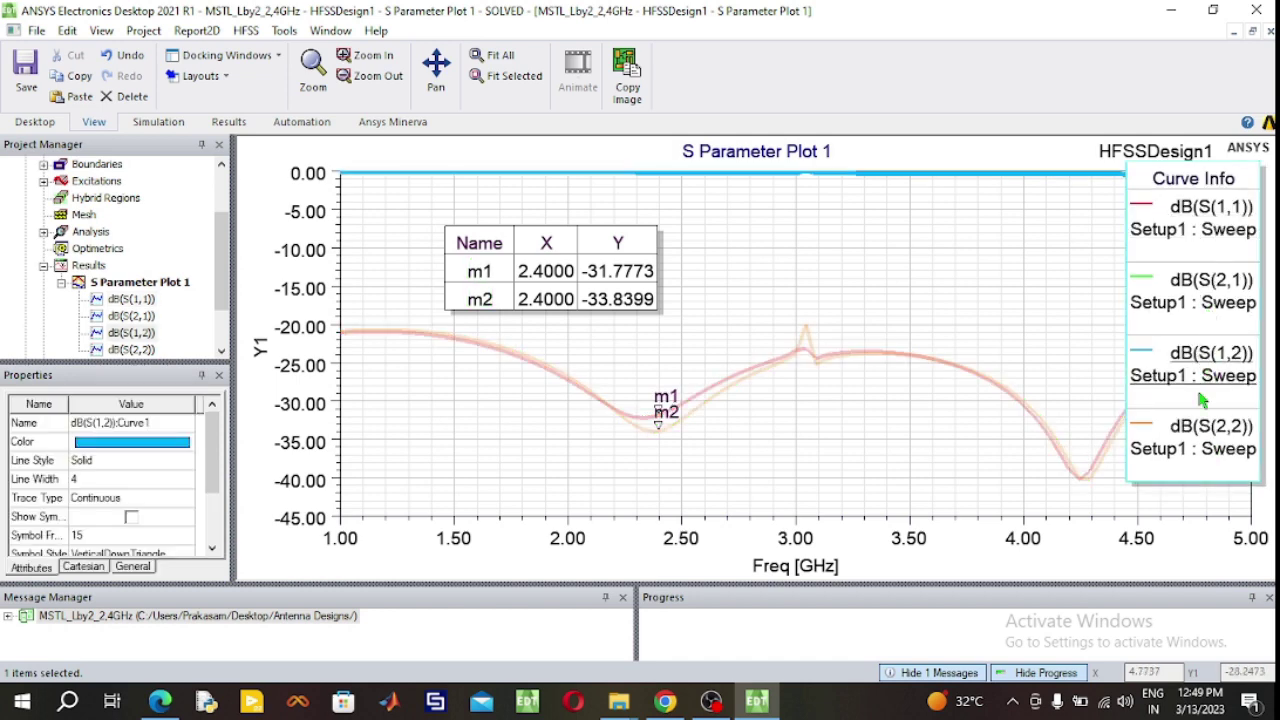
{"action": "left_click", "coordinate": [1203, 450]}
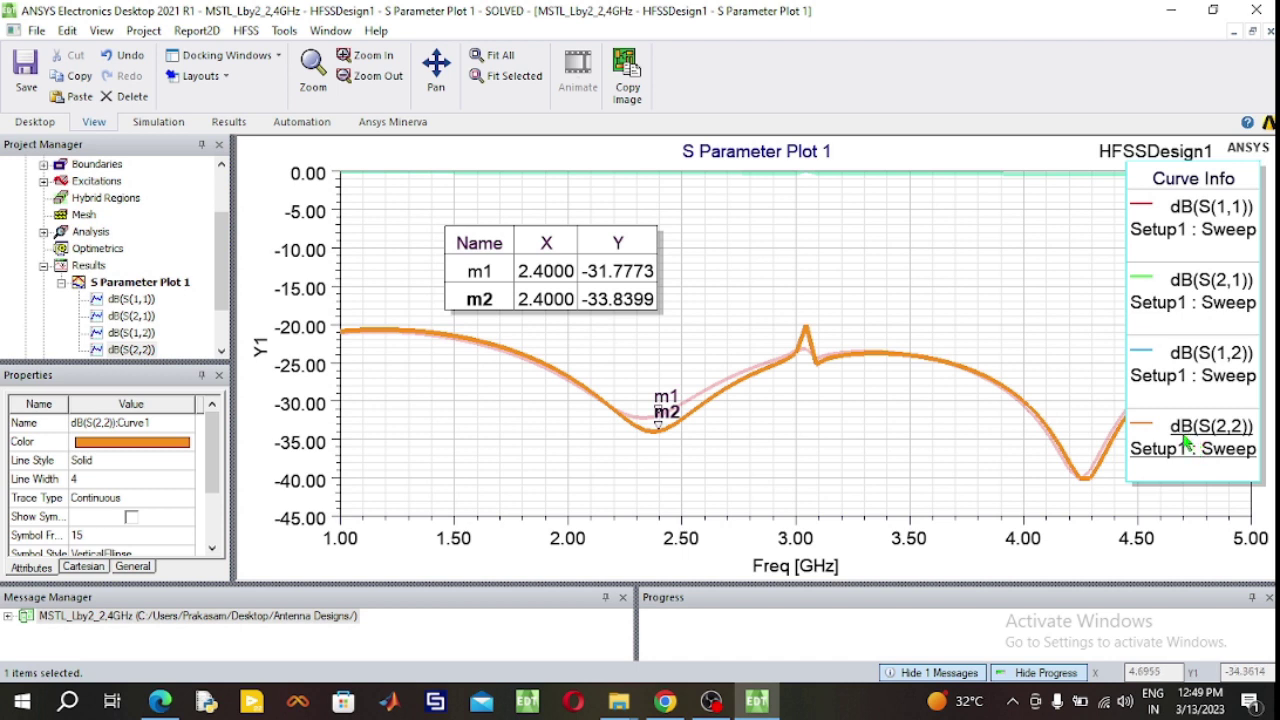
{"action": "left_click", "coordinate": [1003, 265]}
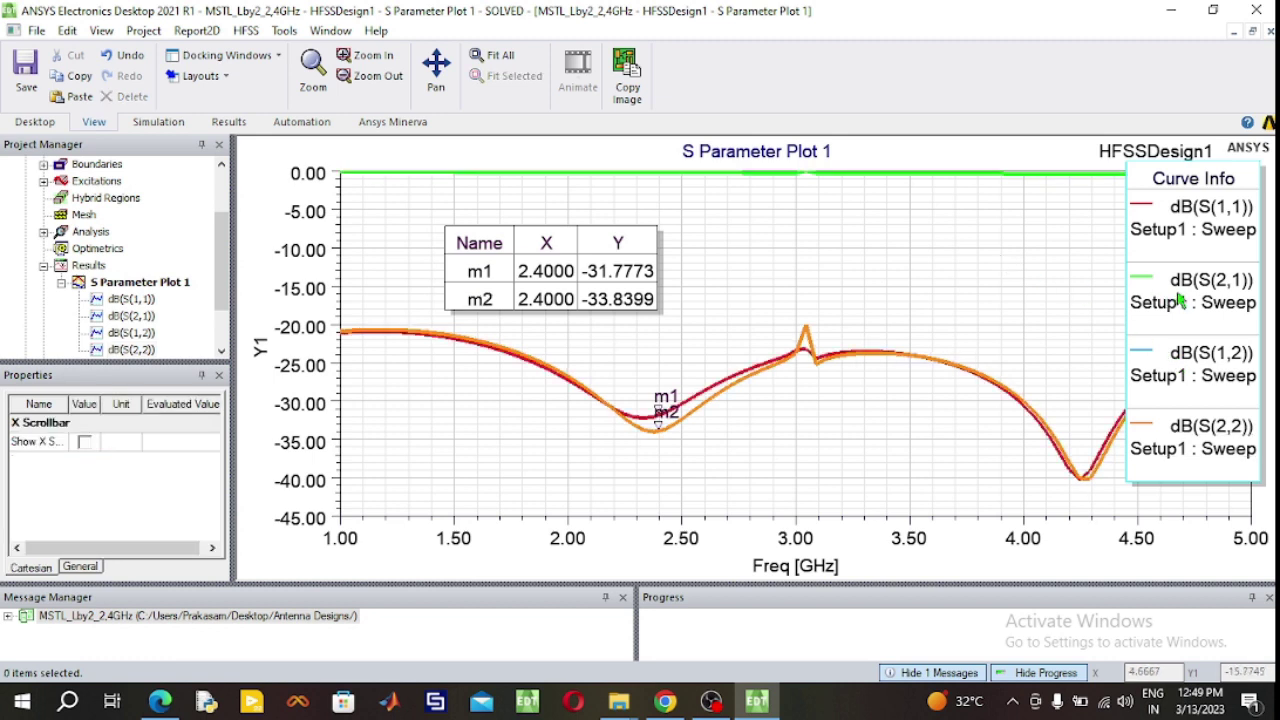
{"action": "left_click", "coordinate": [1195, 365]}
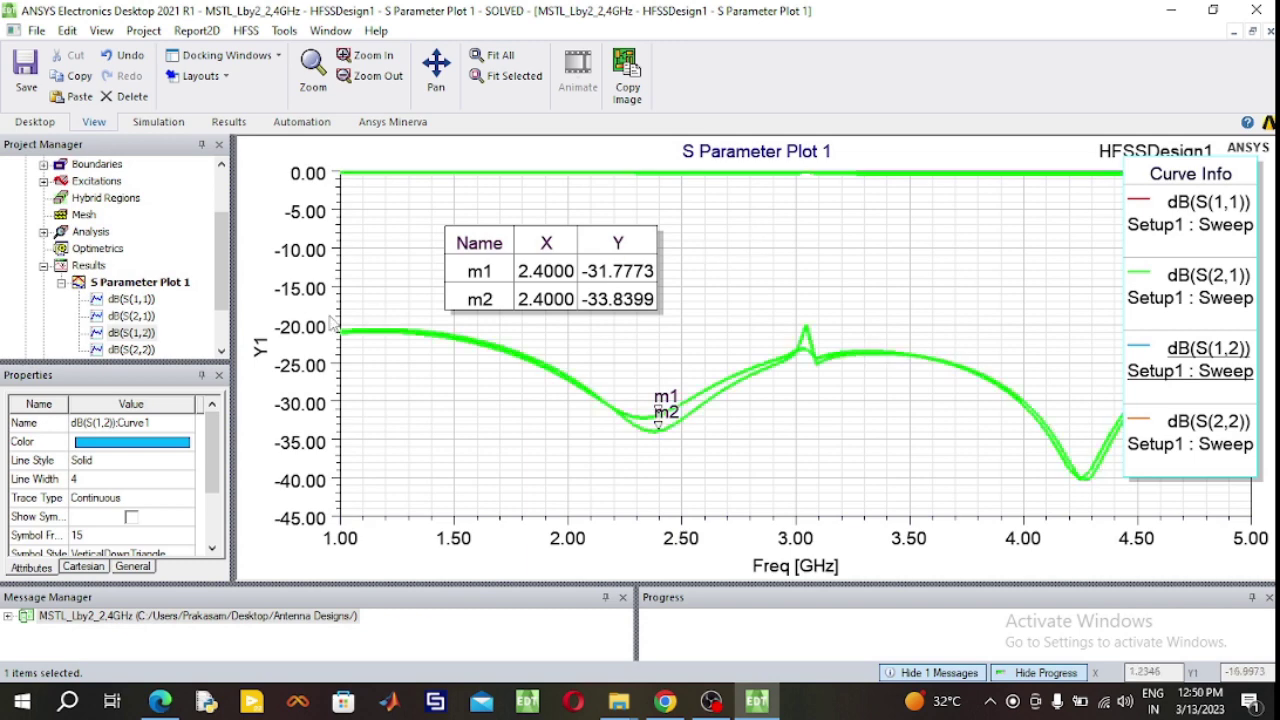
Create a rectangular modal solution data plot of VSWR(1) and VSWR(2) over the full frequency sweep.
{"action": "left_click", "coordinate": [62, 283]}
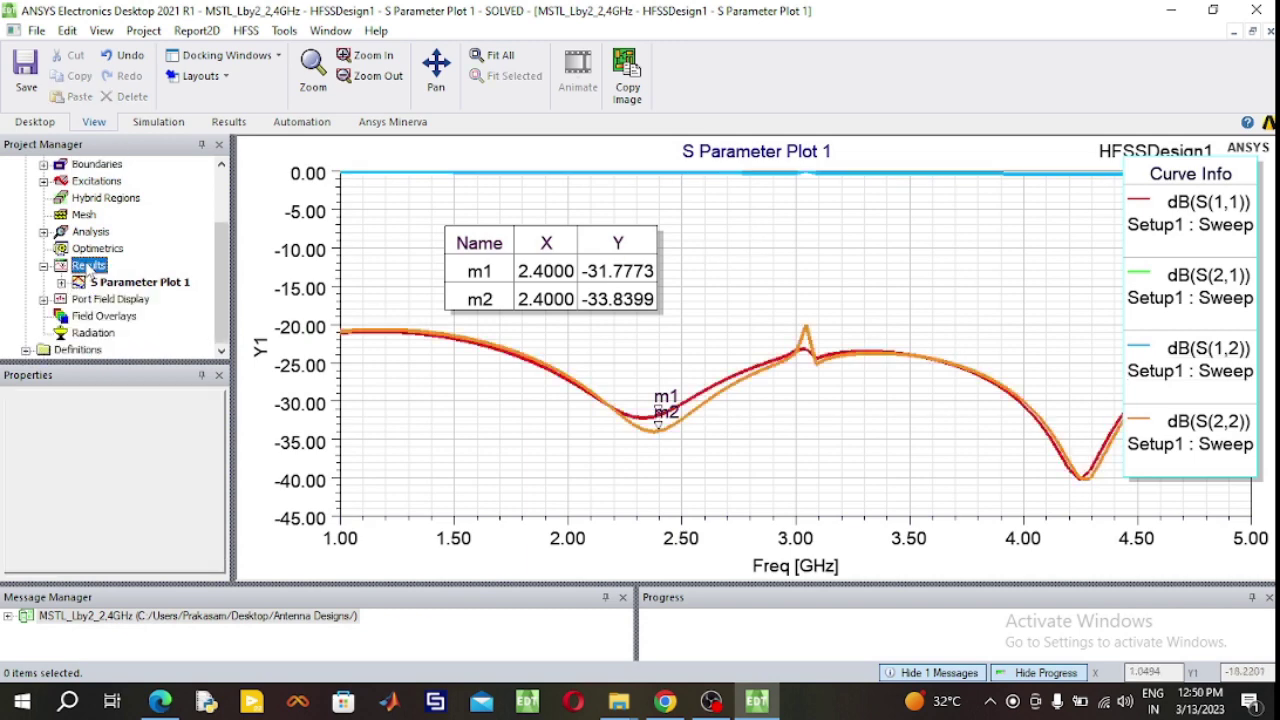
{"action": "right_click", "coordinate": [88, 266]}
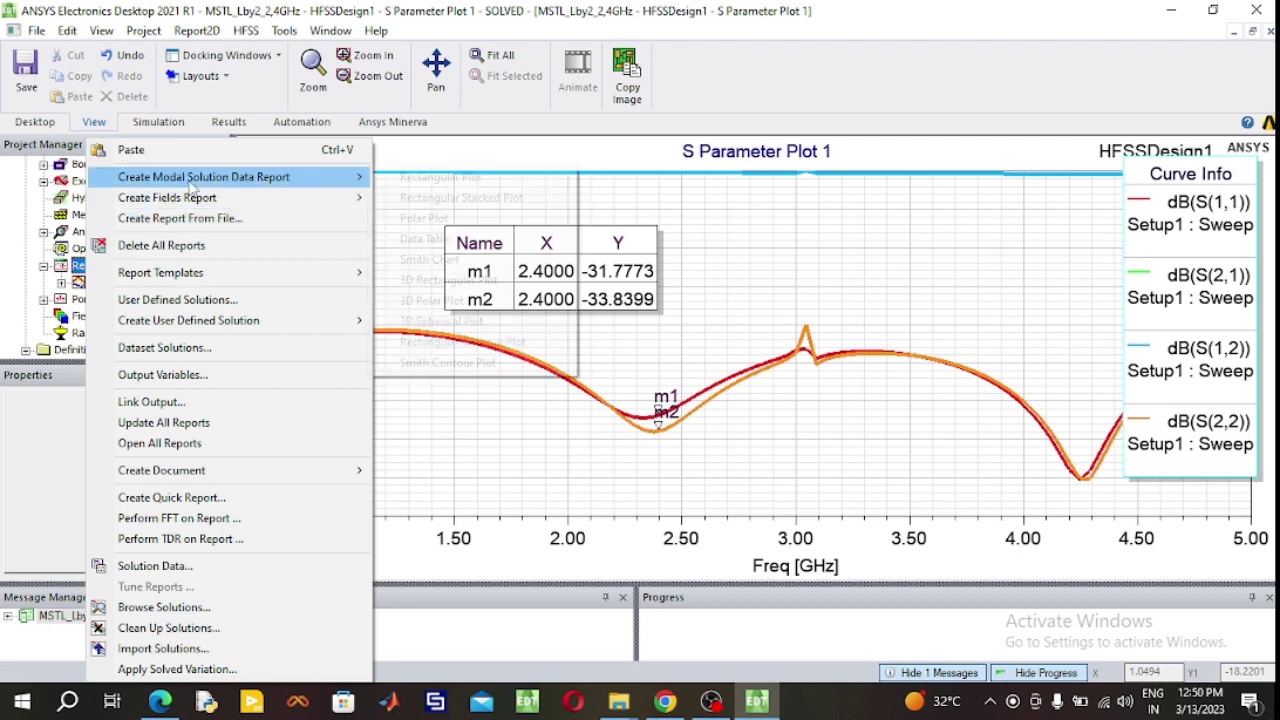
{"action": "mouse_move", "coordinate": [195, 186]}
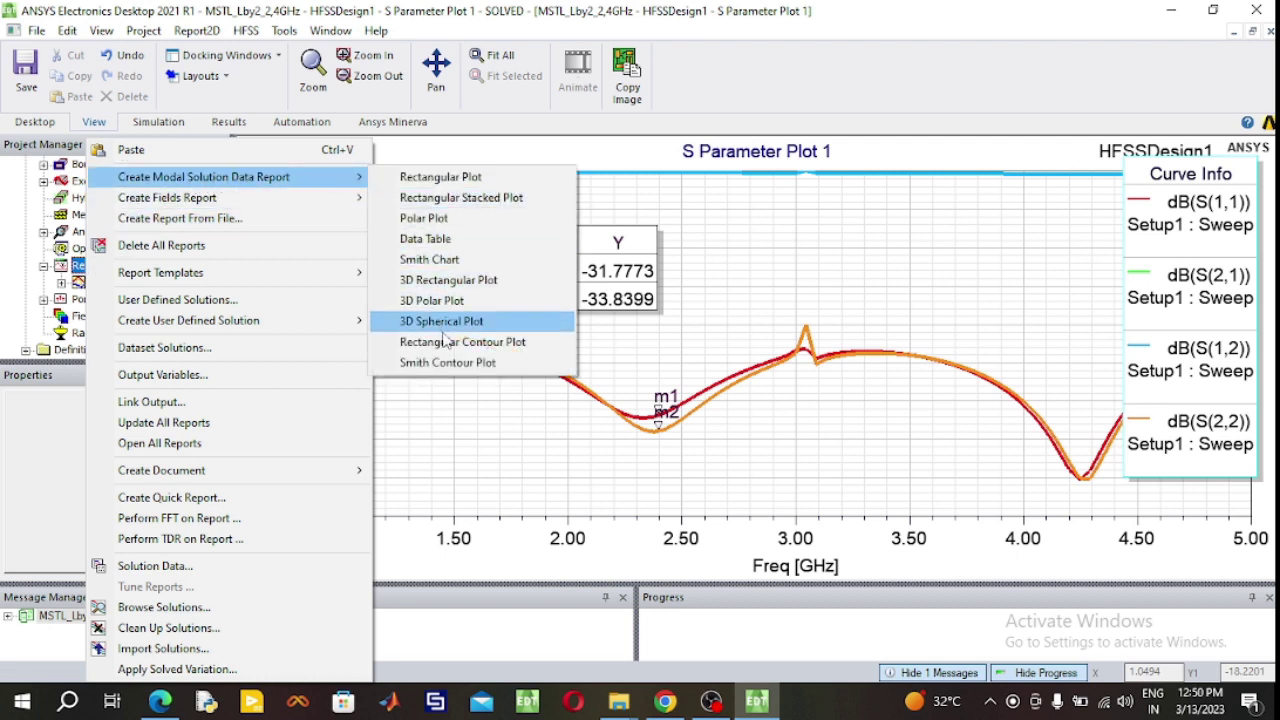
{"action": "left_click", "coordinate": [441, 180]}
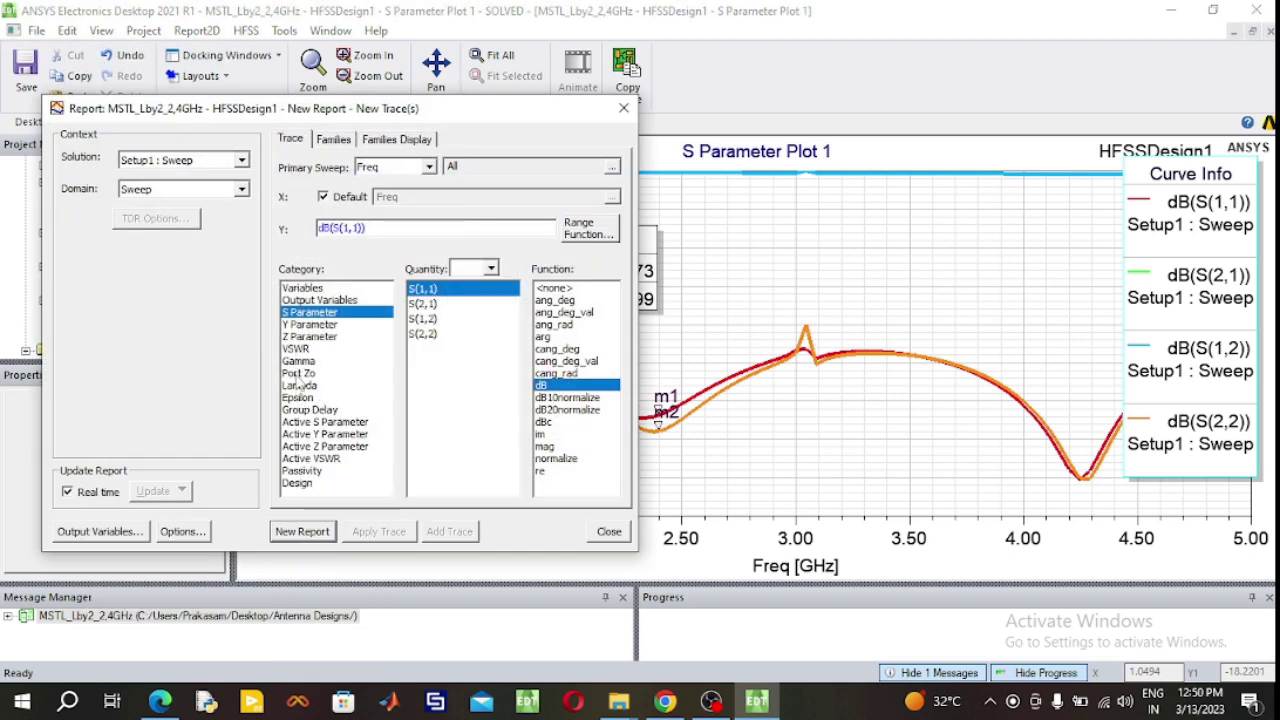
{"action": "left_click", "coordinate": [295, 349]}
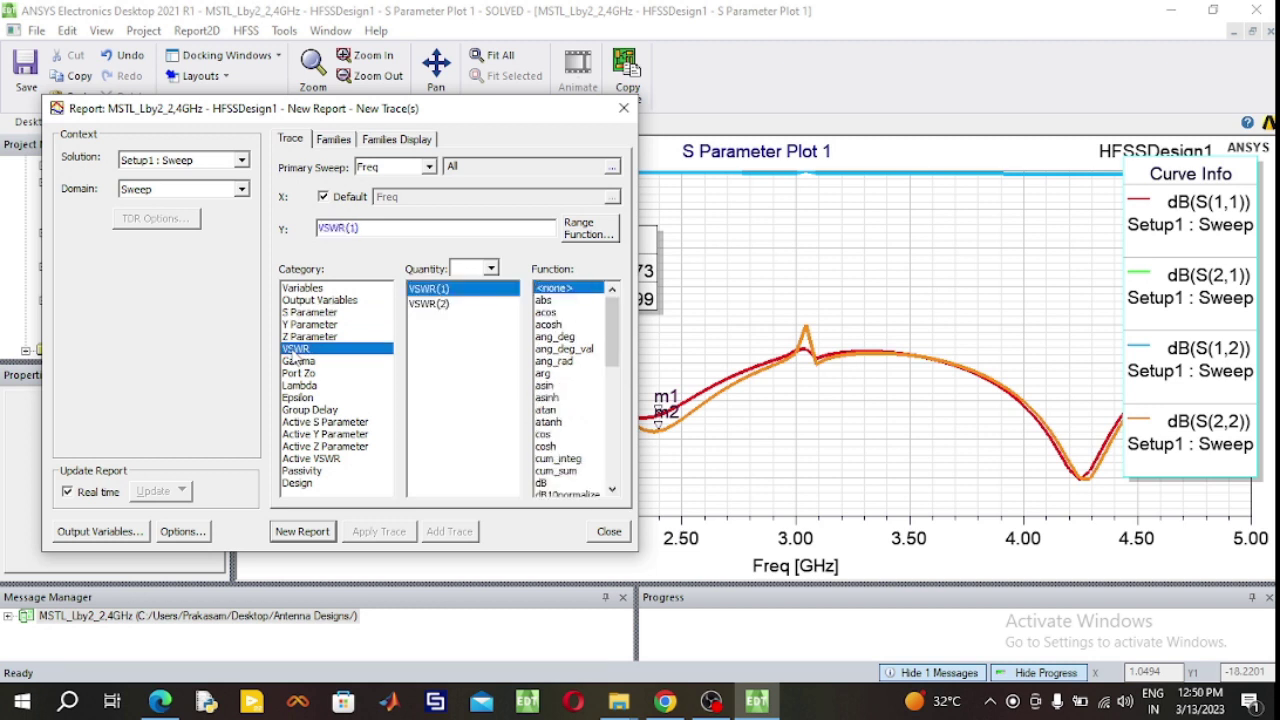
{"action": "left_click", "coordinate": [432, 304], "text": "ctrl"}
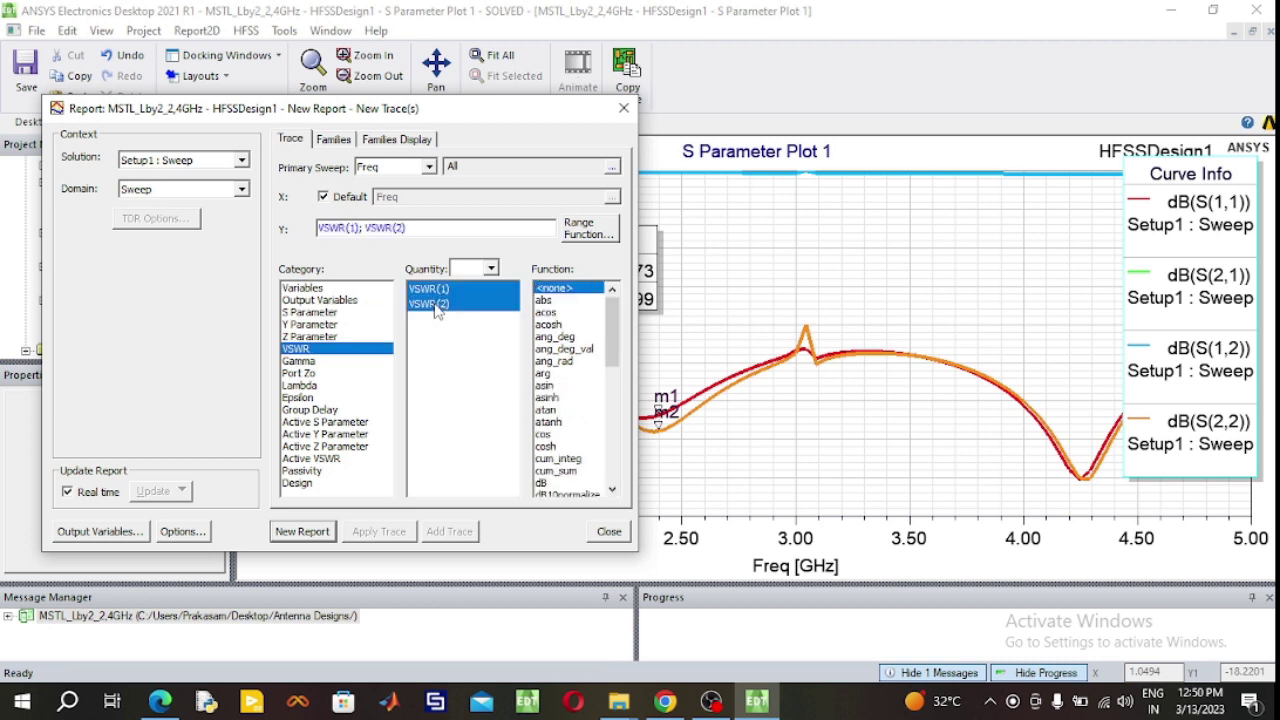
{"action": "left_click", "coordinate": [302, 531]}
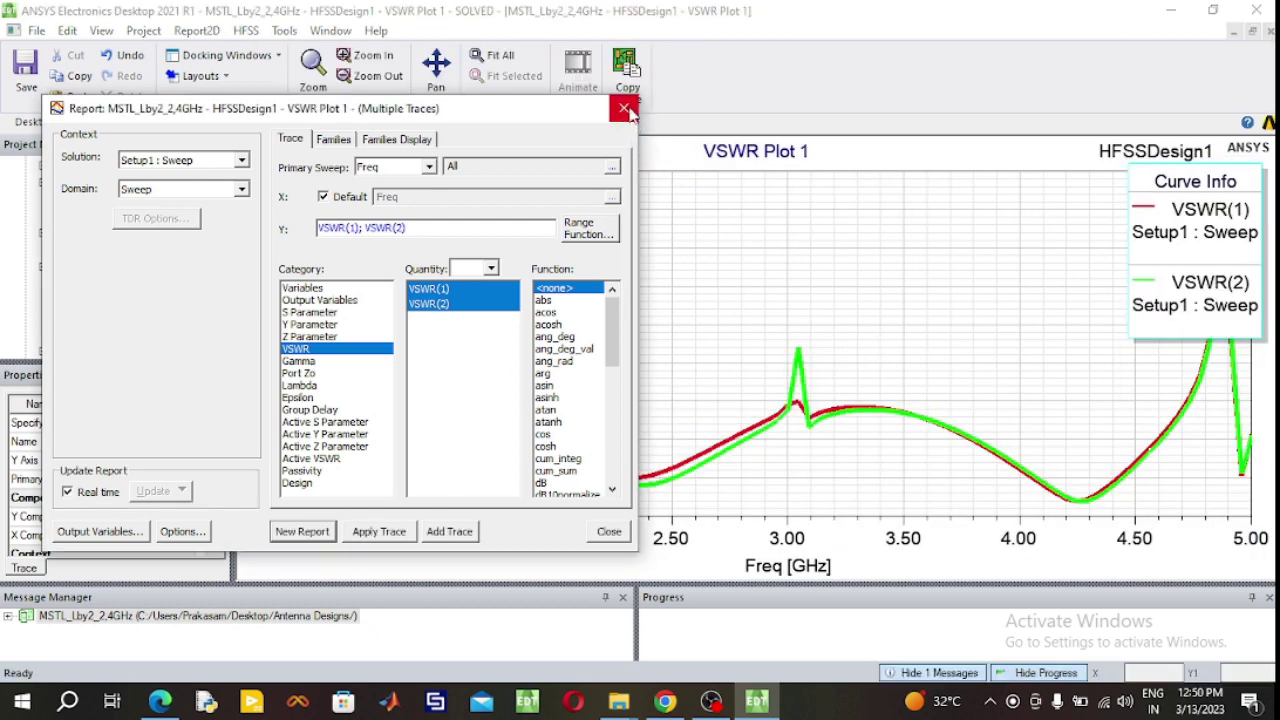
{"action": "left_click", "coordinate": [624, 109]}
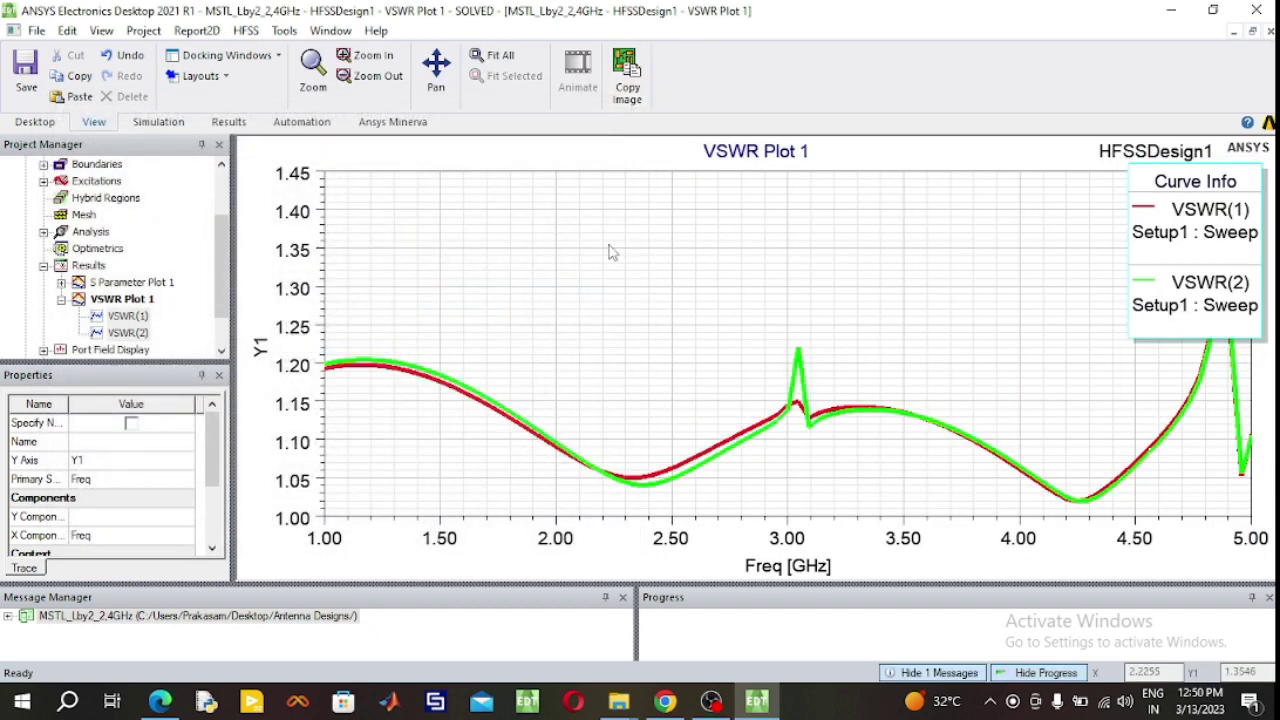
Add one marker on each of the VSWR(1) and VSWR(2) curves at about 2.42 GHz.
{"action": "right_click", "coordinate": [613, 252]}
{"action": "mouse_move", "coordinate": [703, 258]}
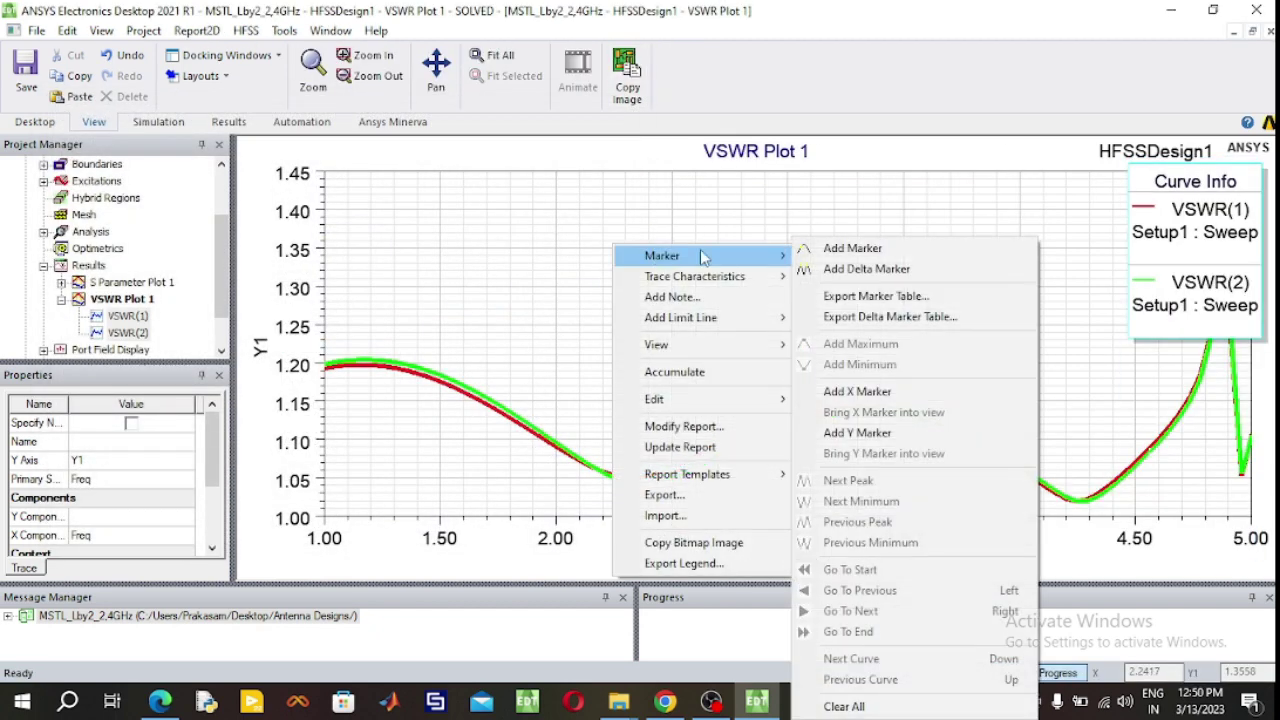
{"action": "left_click", "coordinate": [848, 250]}
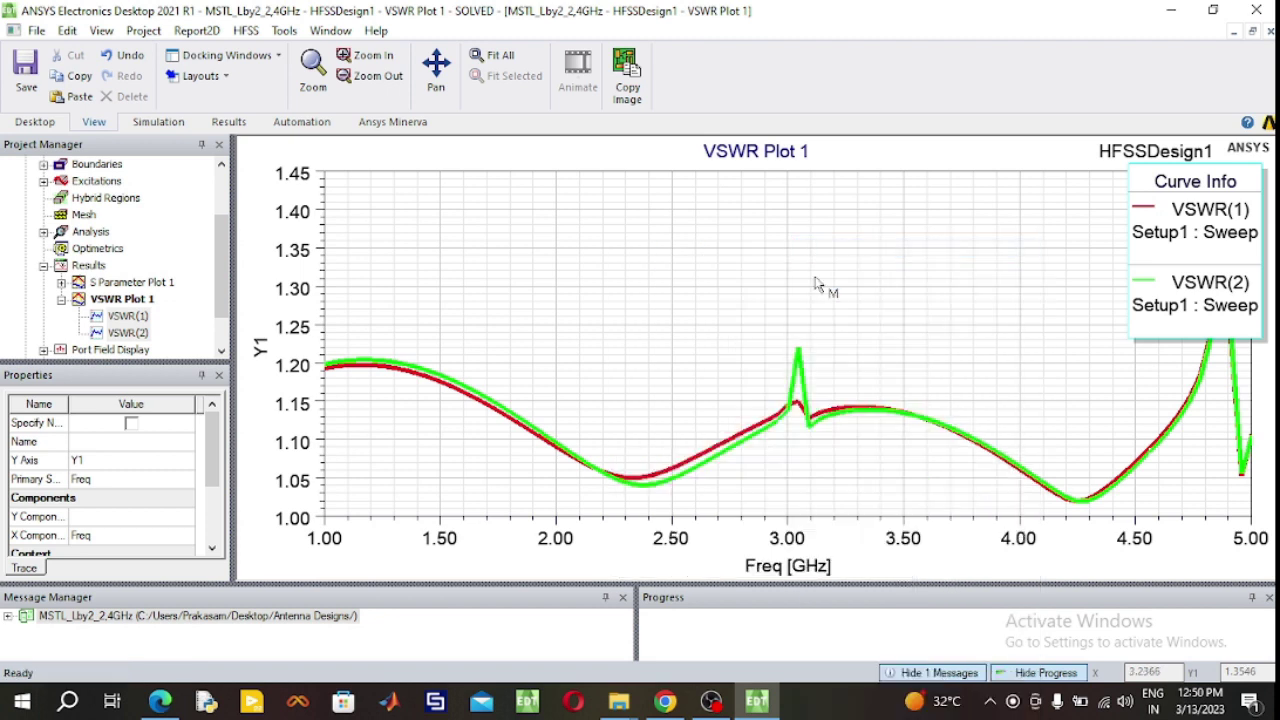
{"action": "left_click", "coordinate": [651, 474]}
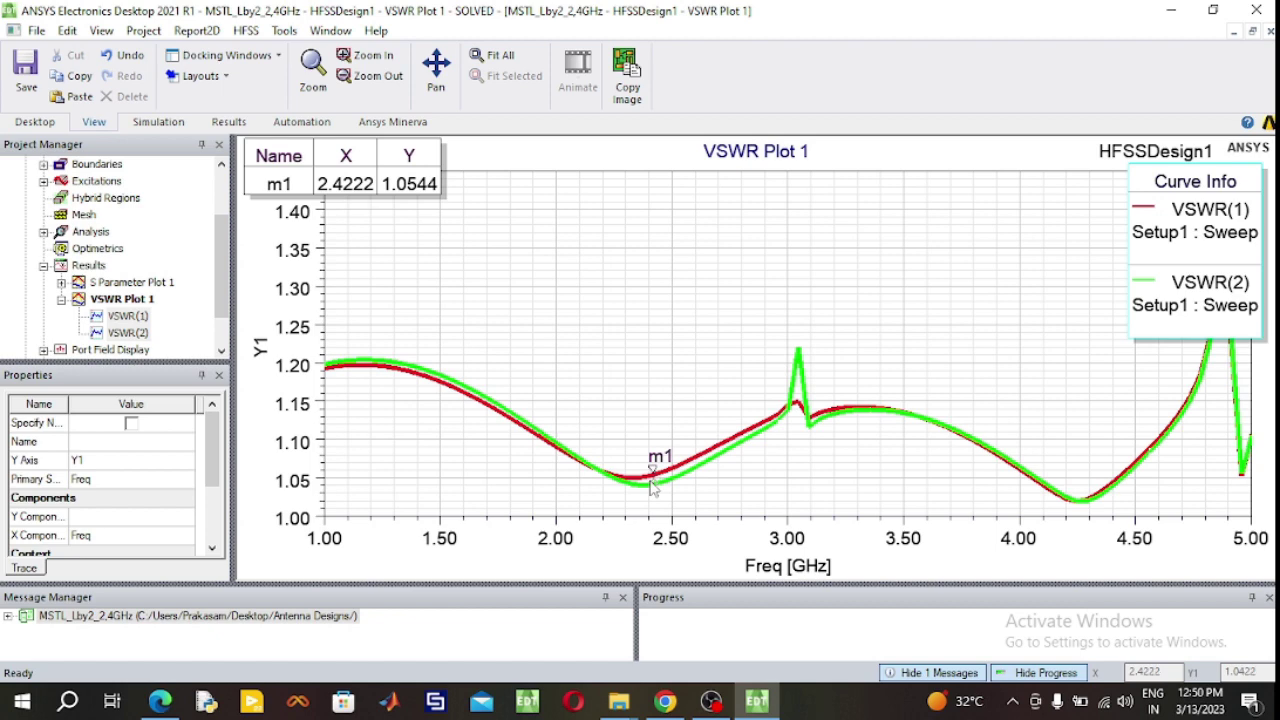
{"action": "left_click", "coordinate": [652, 484]}
{"action": "right_click", "coordinate": [596, 305]}
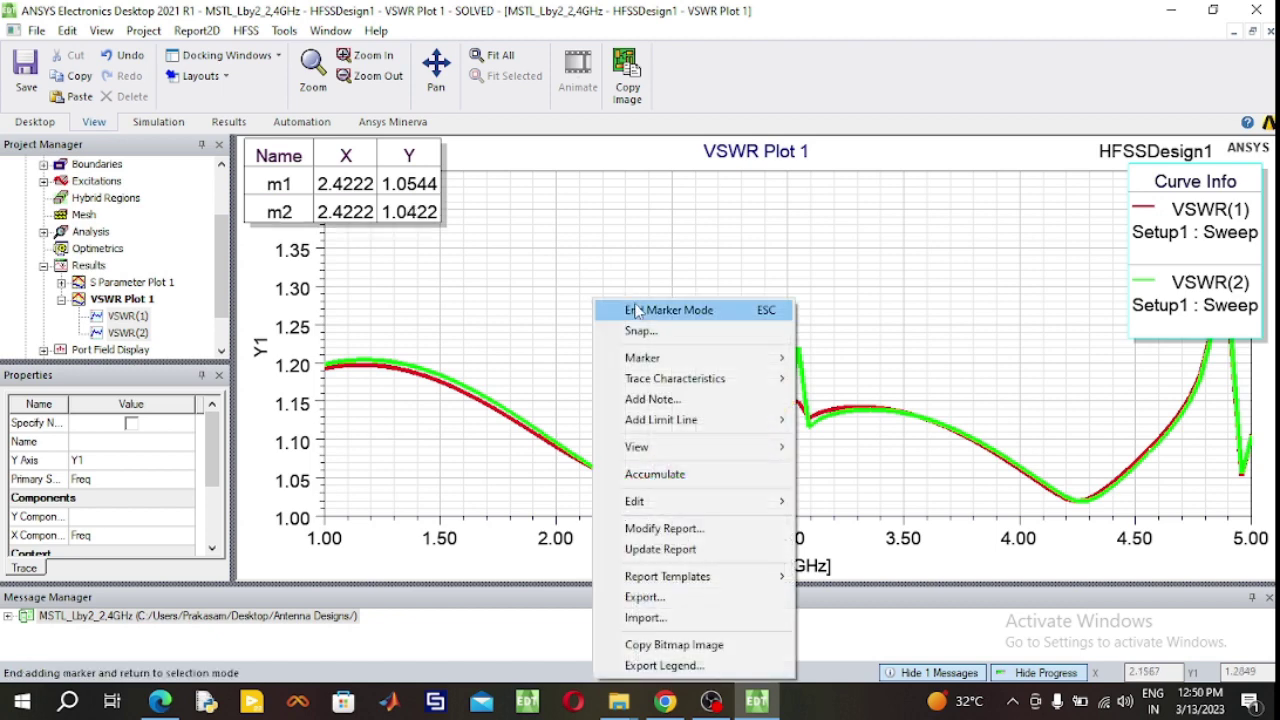
{"action": "left_click", "coordinate": [640, 310]}
Set the frequency of marker m1 on the VSWR(1) curve to 2.4 GHz.
{"action": "double_click", "coordinate": [345, 195]}
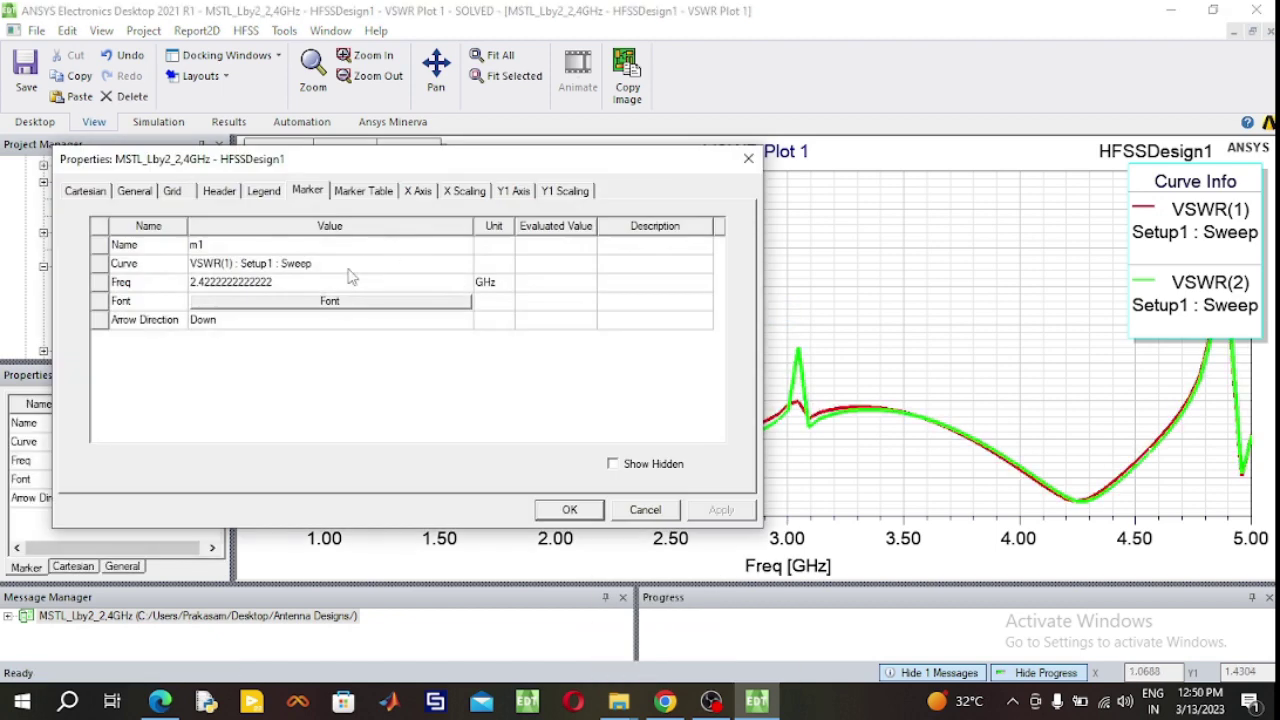
{"action": "left_click", "coordinate": [340, 283]}
{"action": "left_click", "coordinate": [340, 283]}
{"action": "left_click_drag", "start_coordinate": [337, 283], "coordinate": [212, 283]}
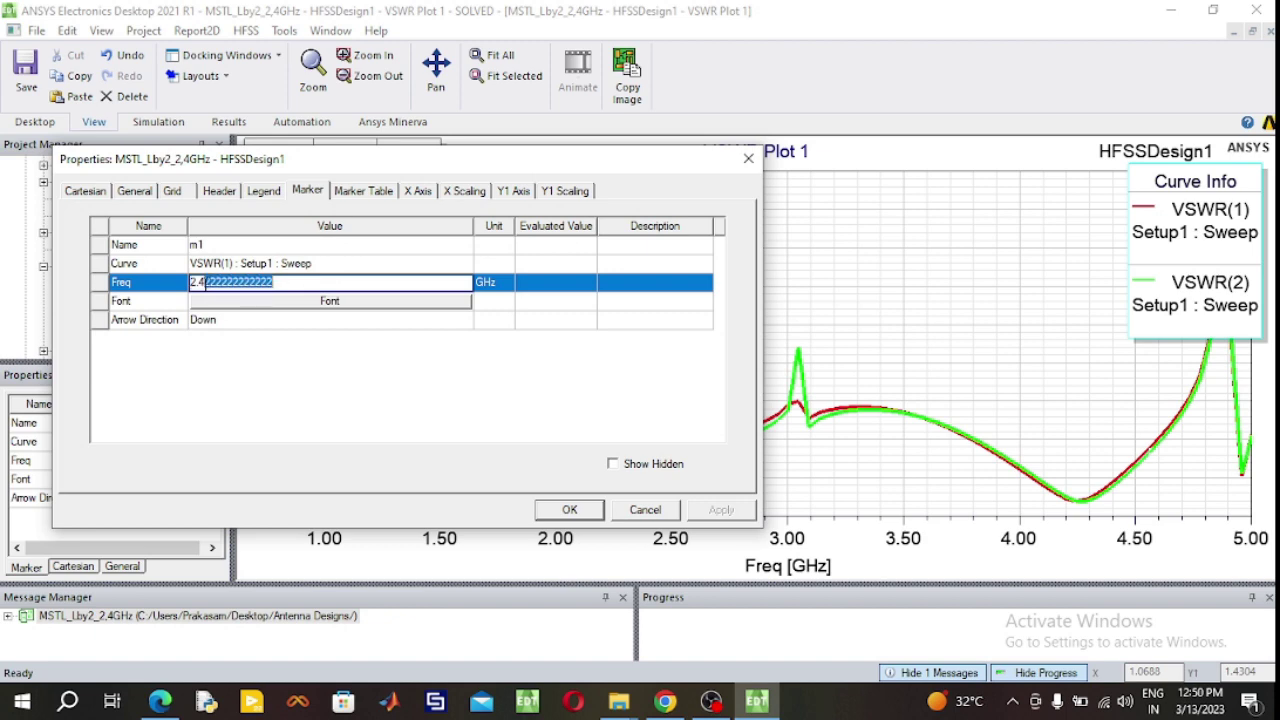
{"action": "key", "text": "BackSpace"}
{"action": "left_click", "coordinate": [569, 510]}
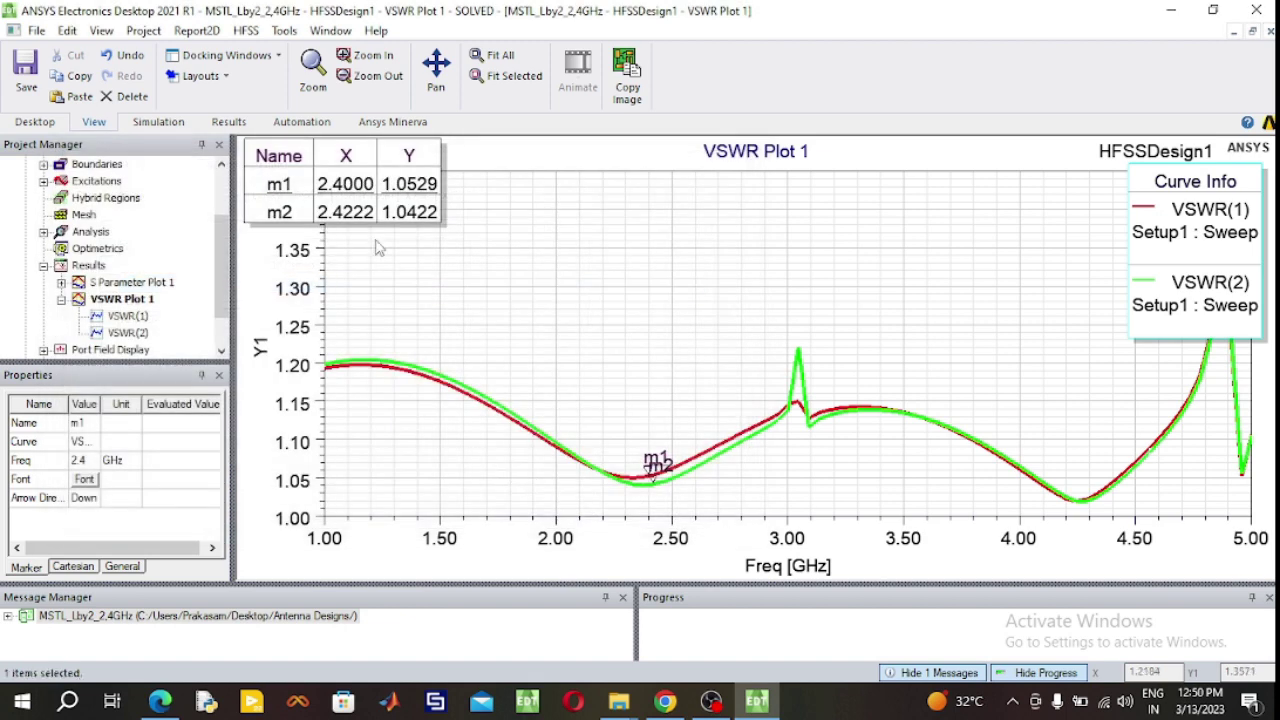
Set the frequency of marker m2 on the VSWR(2) curve to 2.4 GHz and move the marker table clear of the plot axis.
{"action": "double_click", "coordinate": [364, 212]}
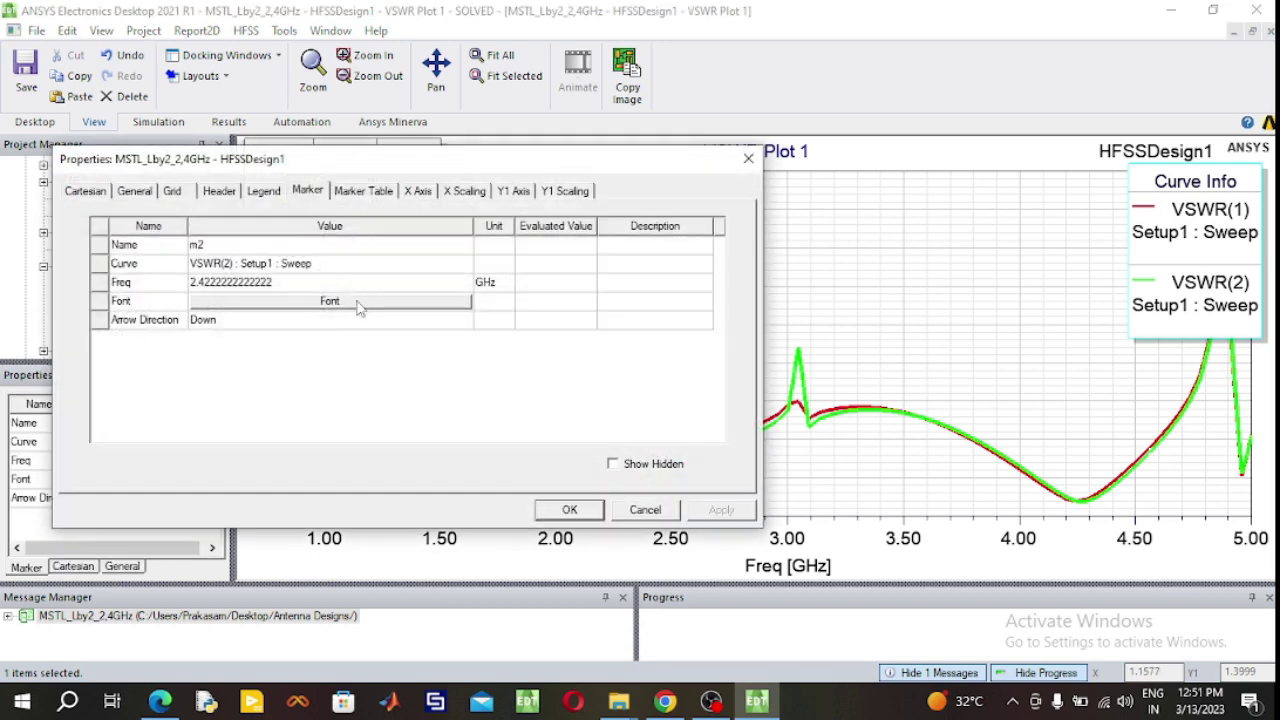
{"action": "left_click", "coordinate": [300, 283]}
{"action": "left_click_drag", "start_coordinate": [300, 283], "coordinate": [212, 283]}
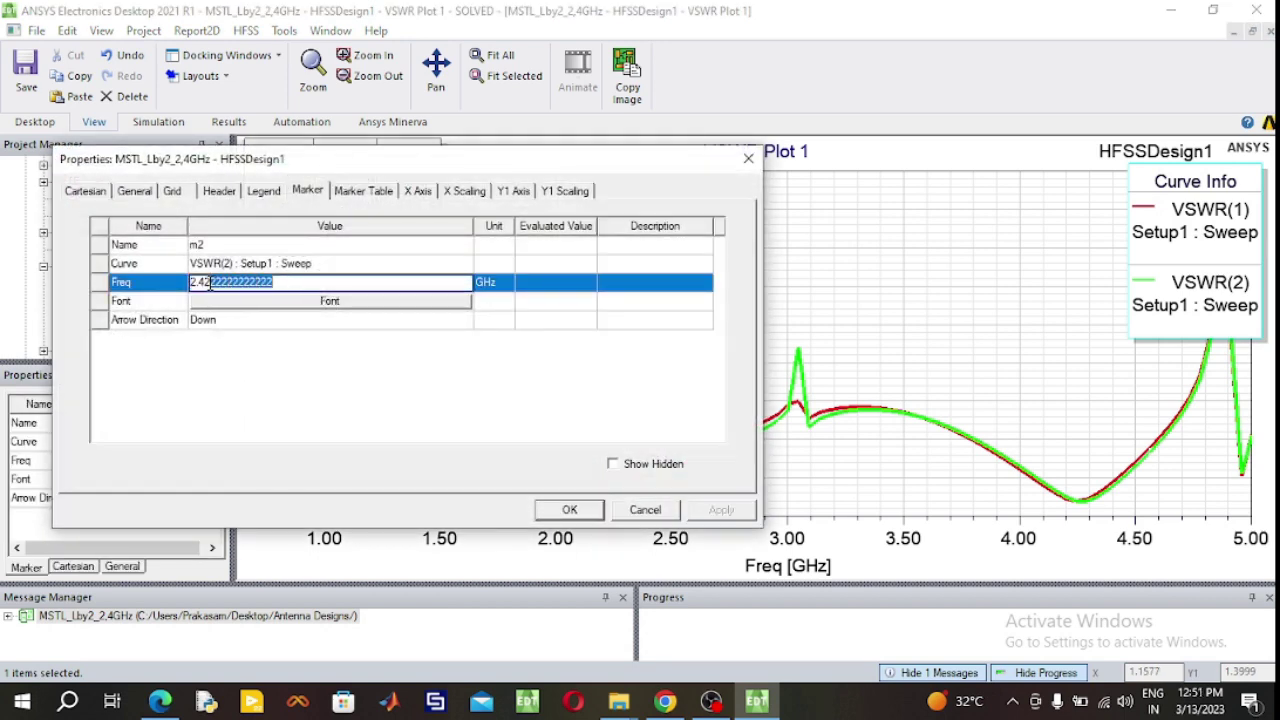
{"action": "key", "text": "BackSpace"}
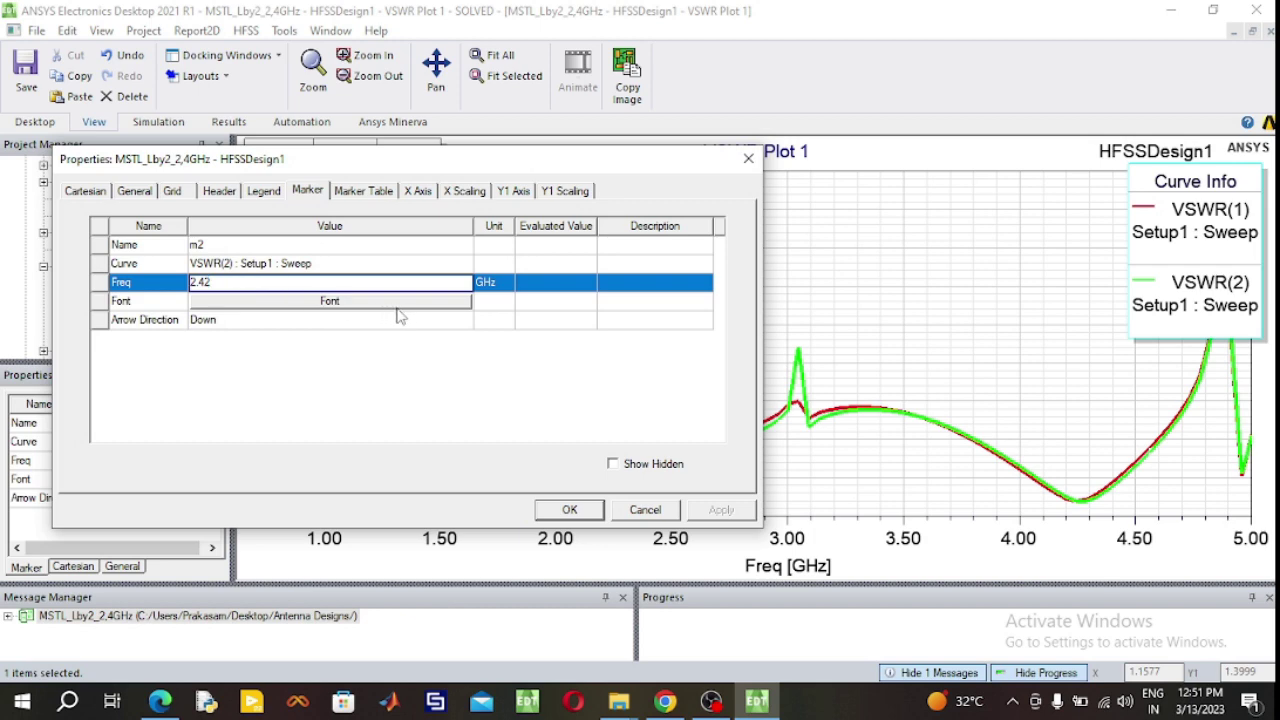
{"action": "key", "text": "BackSpace"}
{"action": "left_click", "coordinate": [560, 512]}
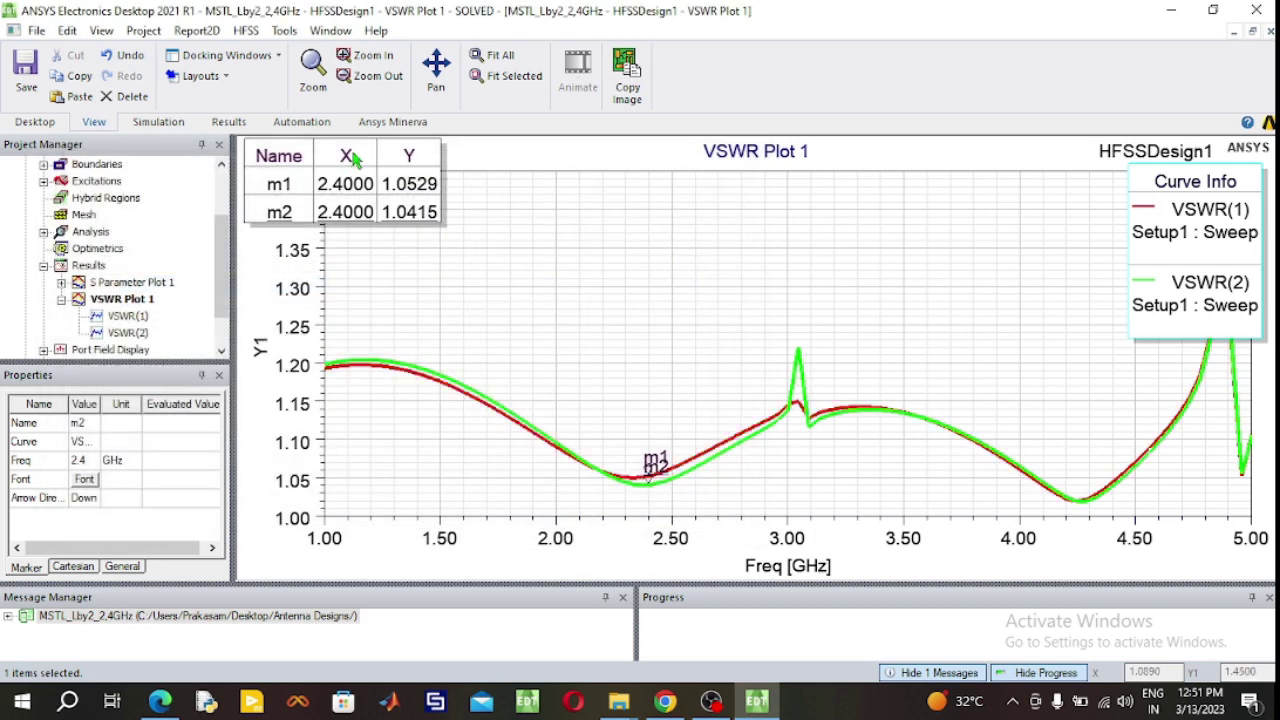
{"action": "mouse_move", "coordinate": [349, 177]}
{"action": "left_mouse_down"}
{"action": "mouse_move", "coordinate": [509, 243]}
{"action": "mouse_move", "coordinate": [515, 267]}
{"action": "left_mouse_up"}
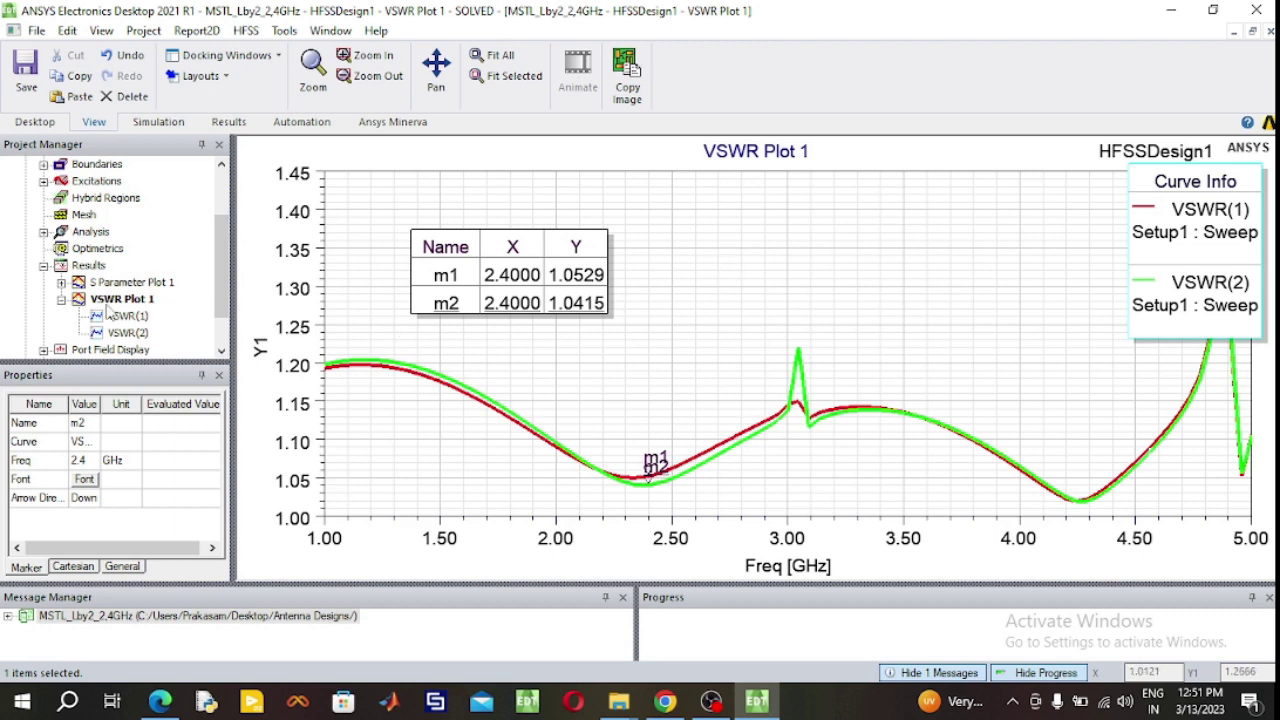
Try to insert an Infinite Sphere far field setup under the design's Radiation node.
{"action": "left_click", "coordinate": [62, 299]}
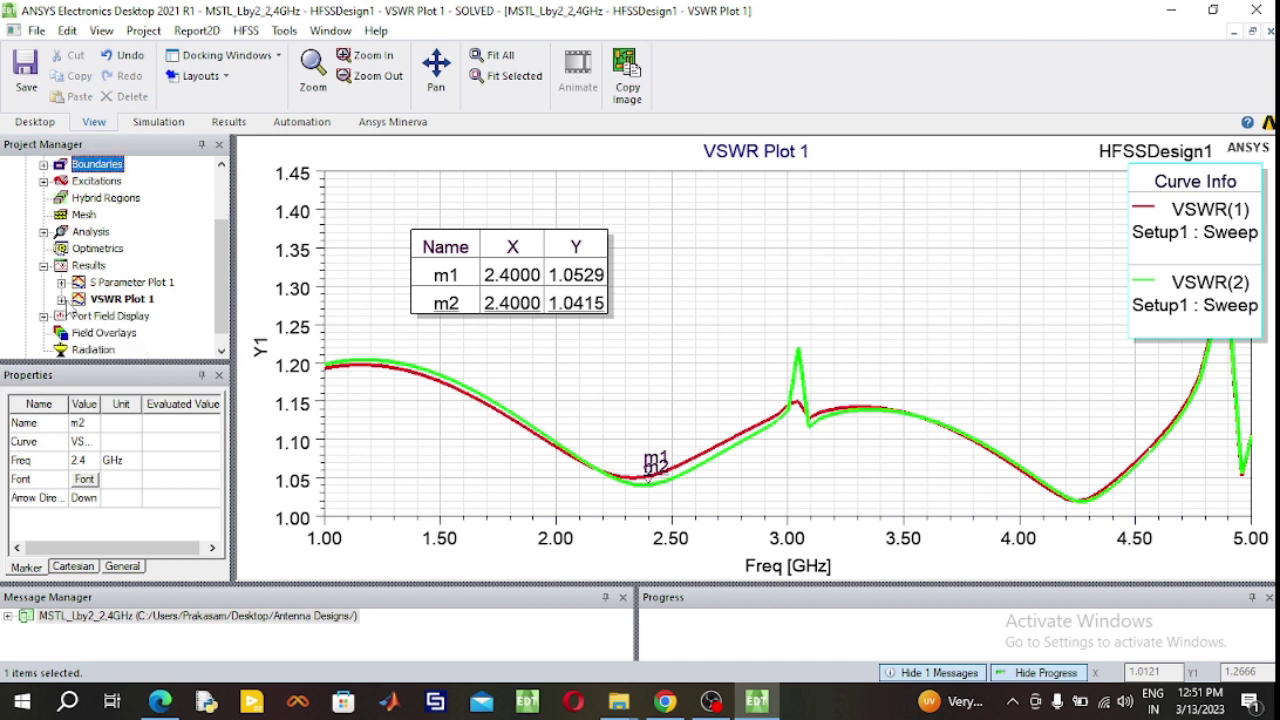
{"action": "scroll", "coordinate": [80, 320], "scroll_direction": "down", "scroll_amount": 1}
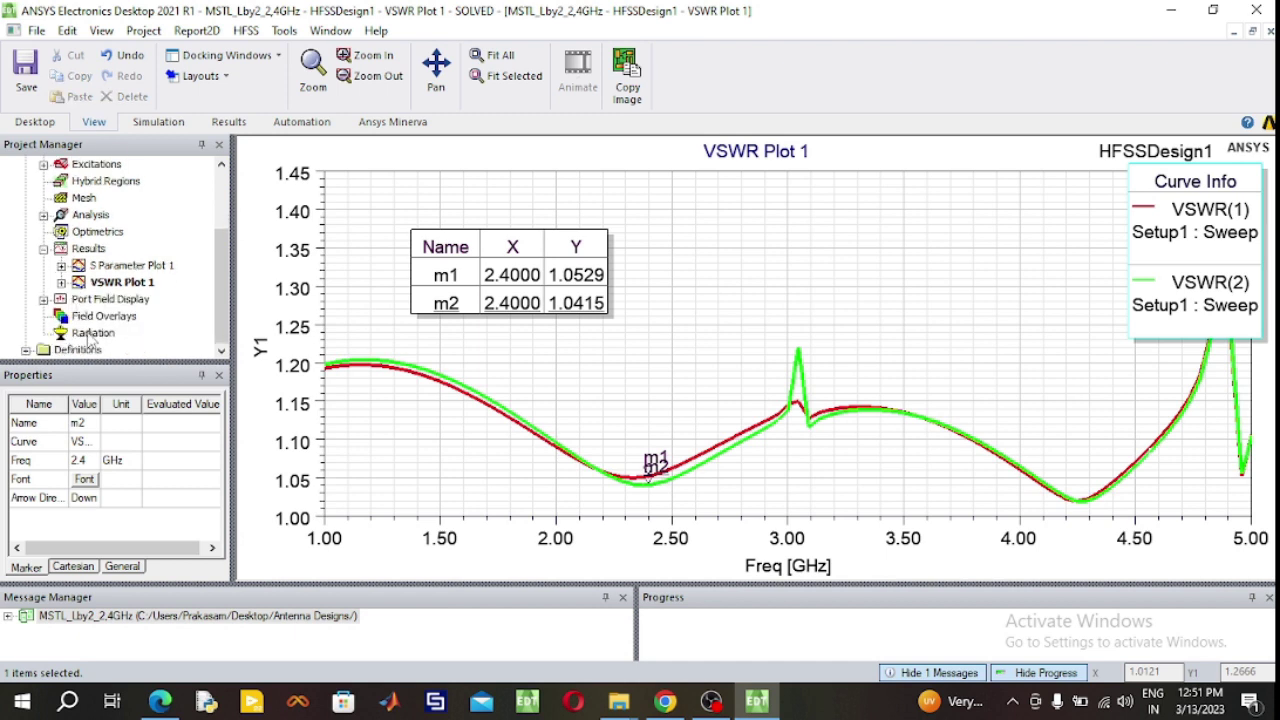
{"action": "left_click", "coordinate": [92, 333]}
{"action": "right_click", "coordinate": [91, 339]}
{"action": "mouse_move", "coordinate": [152, 377]}
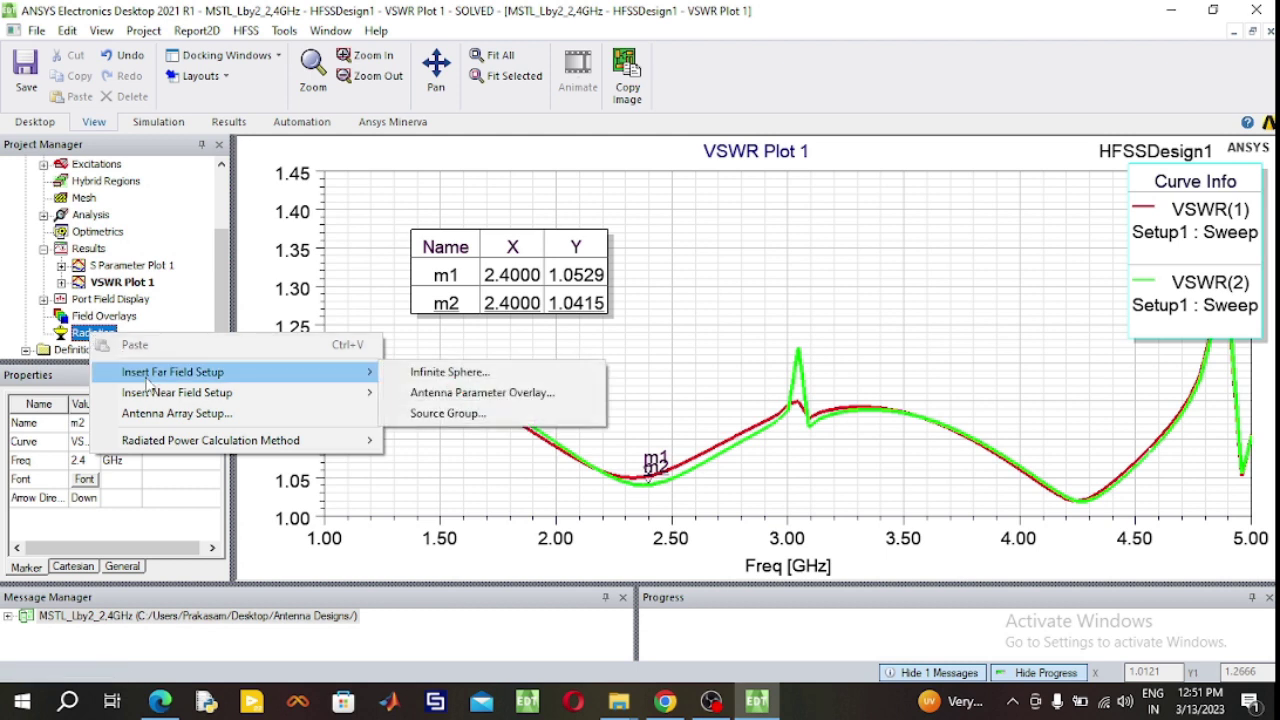
{"action": "left_click", "coordinate": [450, 374]}
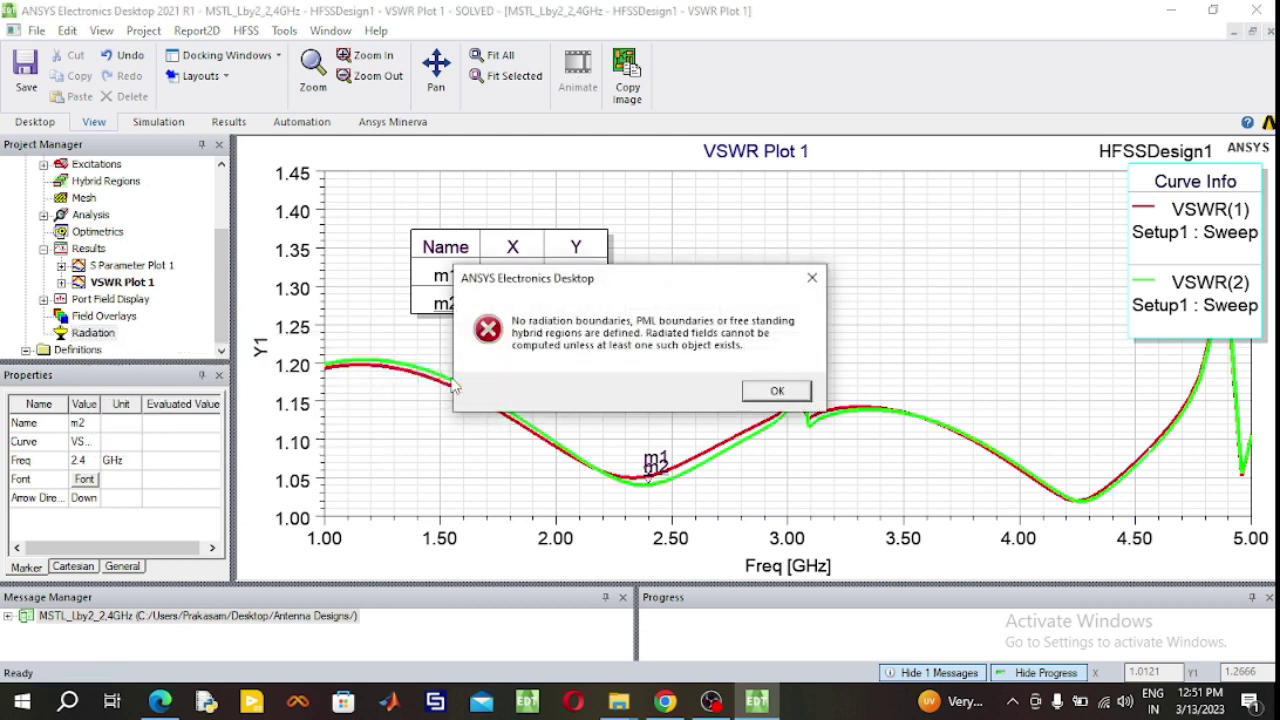
{"action": "left_click", "coordinate": [812, 278]}
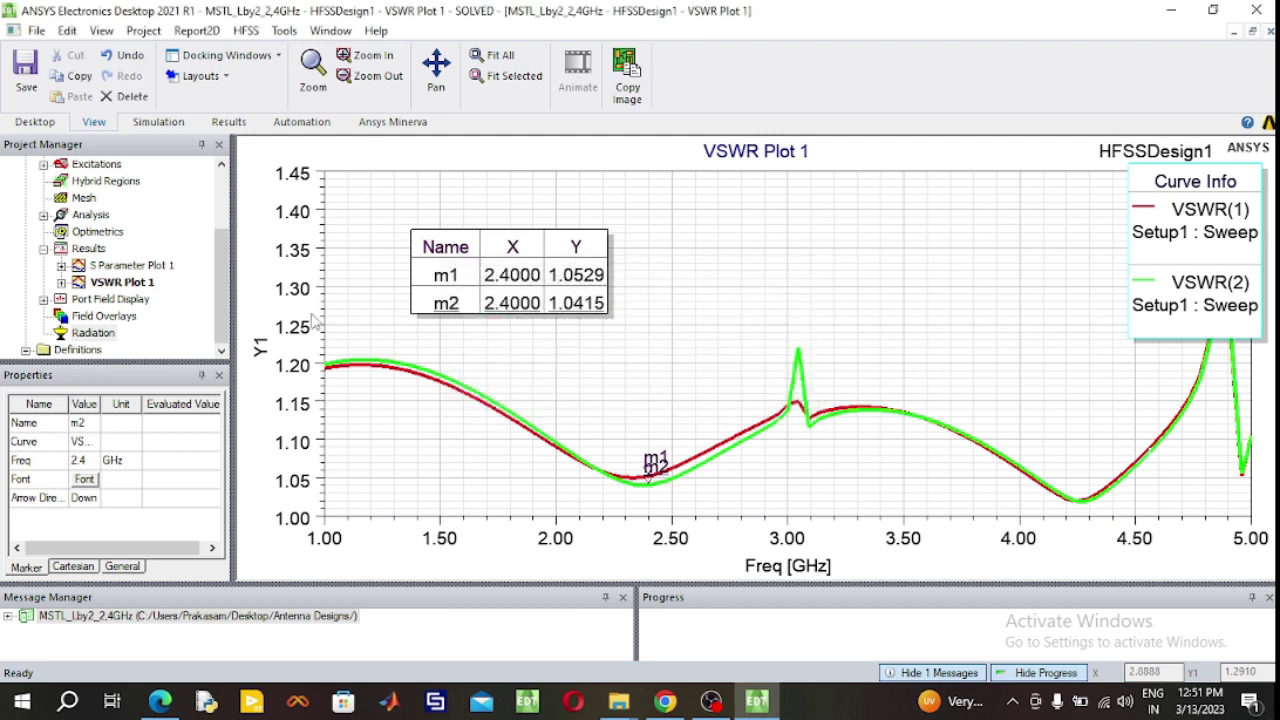
{"action": "left_click", "coordinate": [95, 333]}
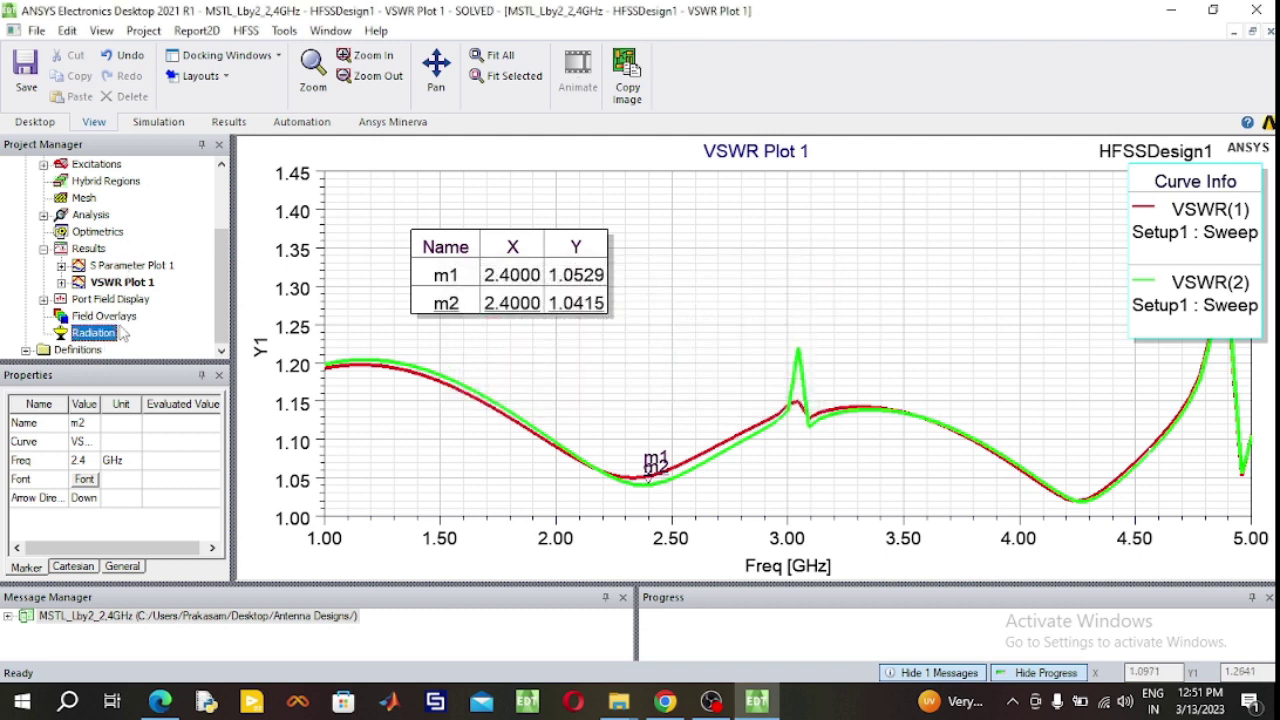
{"action": "right_click", "coordinate": [98, 342]}
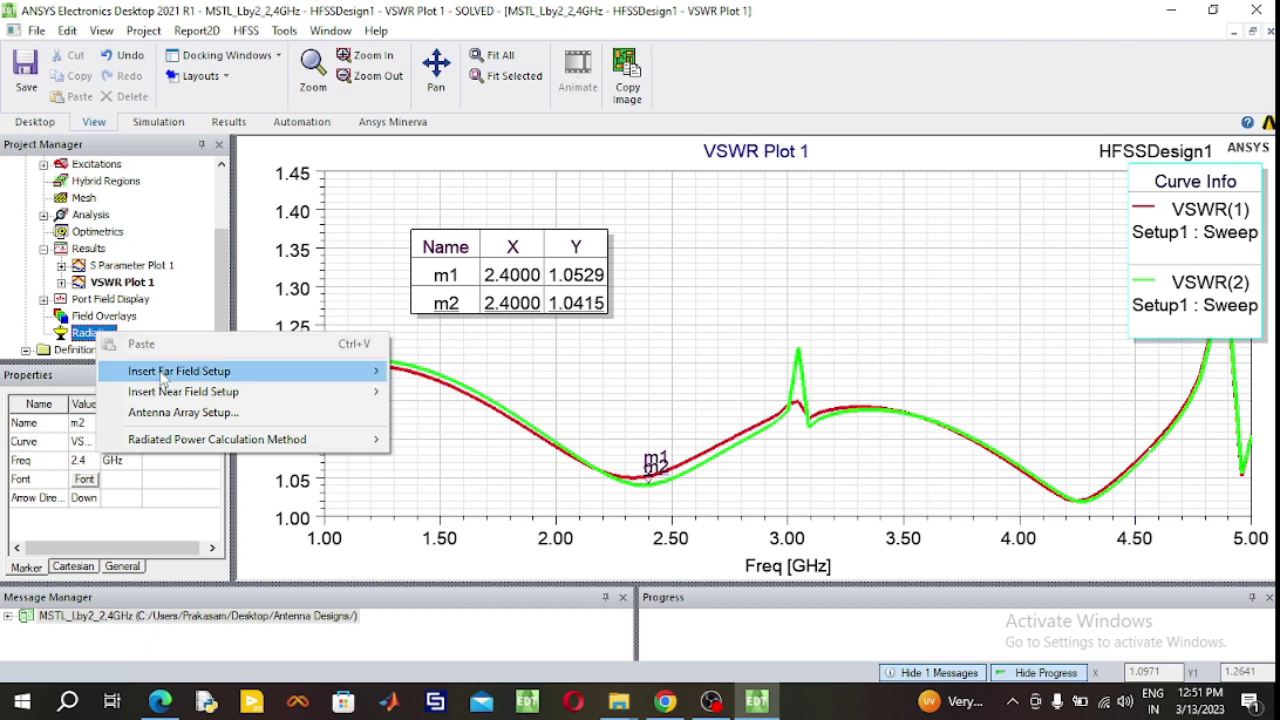
{"action": "mouse_move", "coordinate": [165, 372]}
{"action": "left_click", "coordinate": [464, 373]}
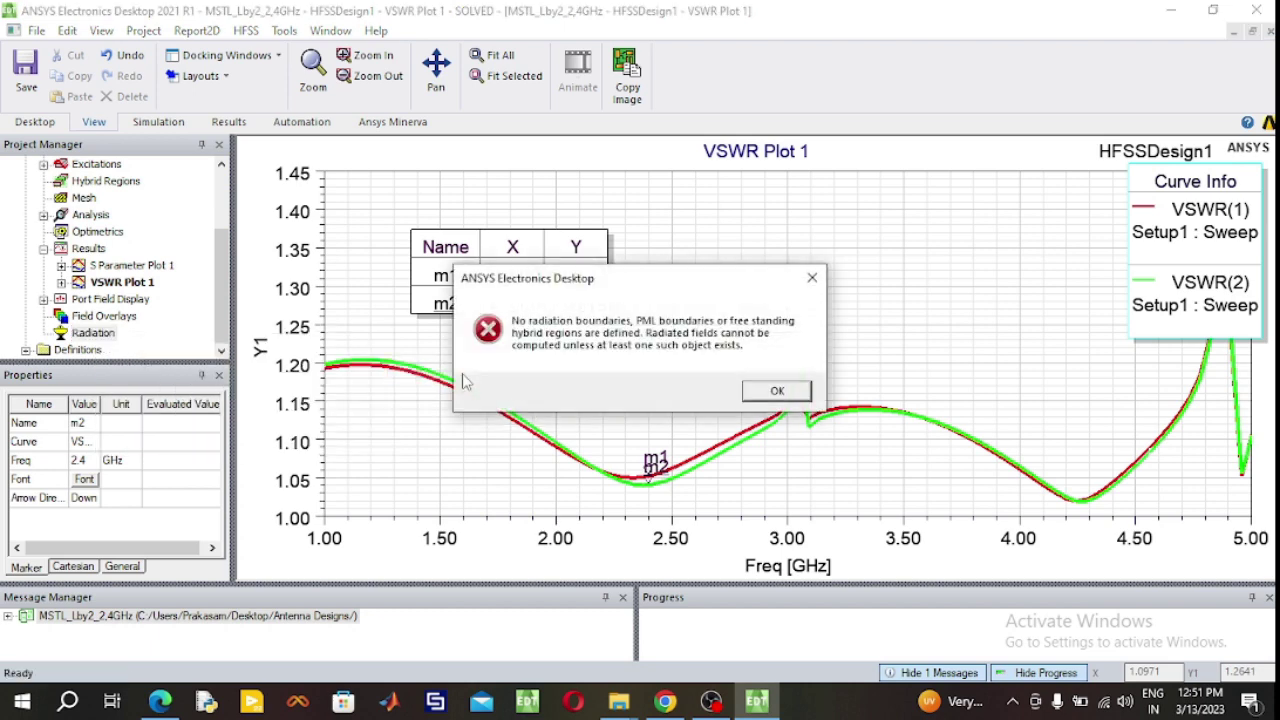
{"action": "left_click", "coordinate": [812, 277]}
Return to HFSSDesign1's 3D model, expand its assigned boundaries and save the project.
{"action": "scroll", "coordinate": [122, 285], "scroll_direction": "up", "scroll_amount": 2}
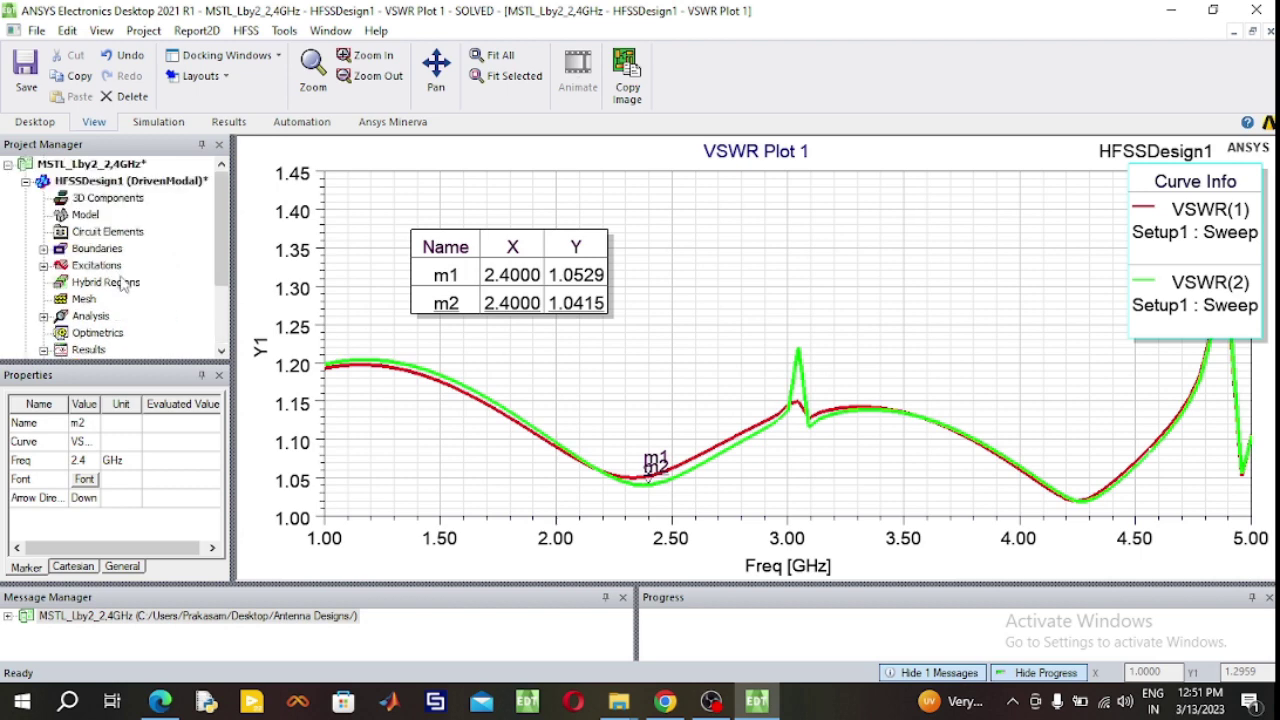
{"action": "double_click", "coordinate": [110, 181]}
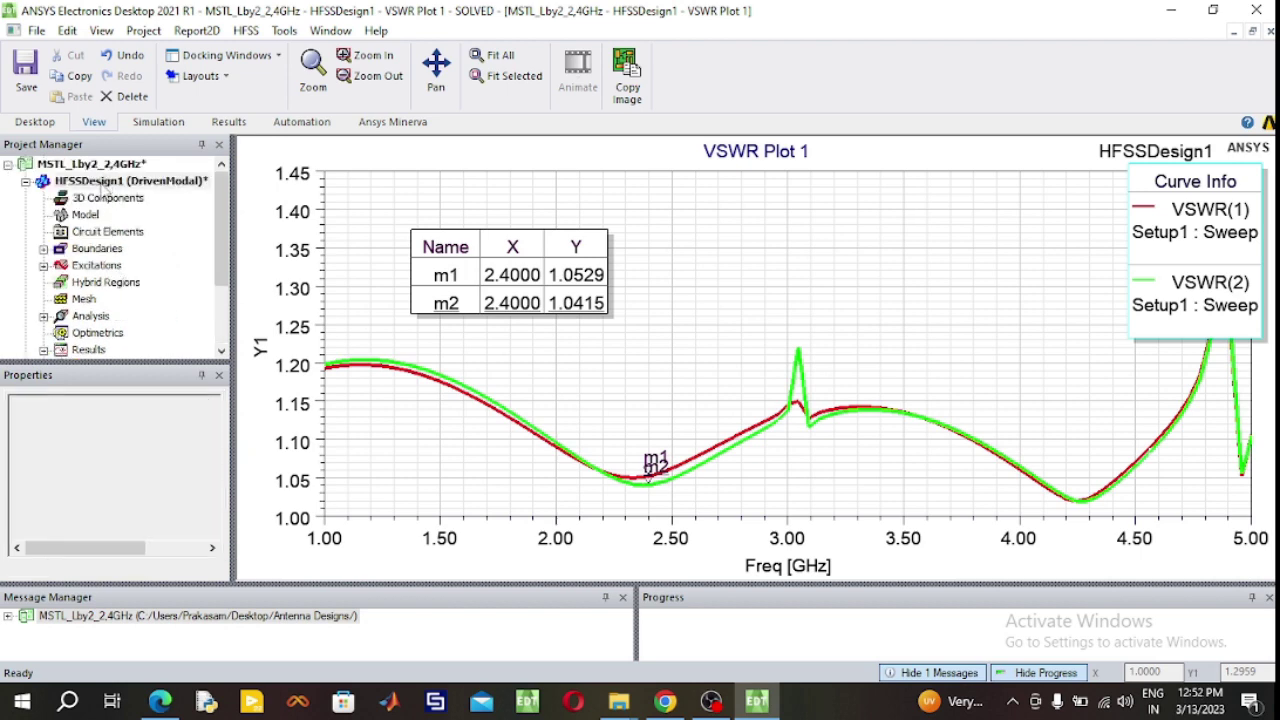
{"action": "left_click", "coordinate": [43, 248]}
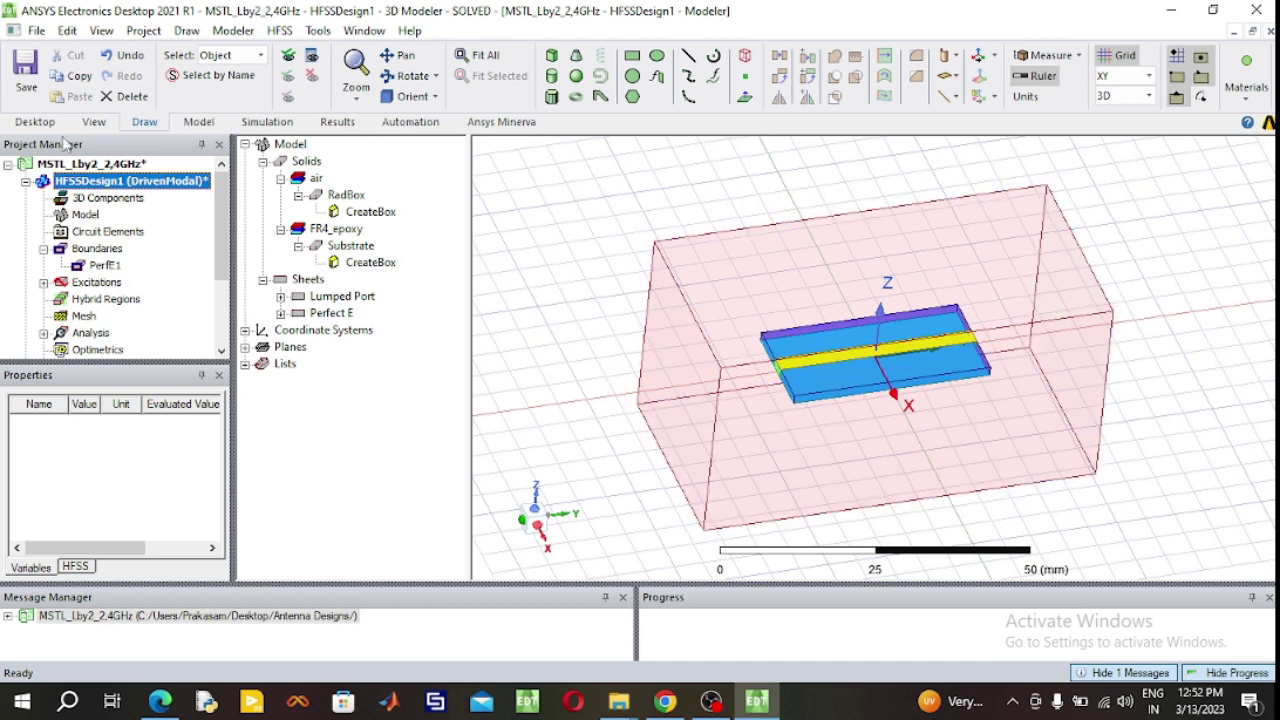
{"action": "key", "text": "ctrl+s"}
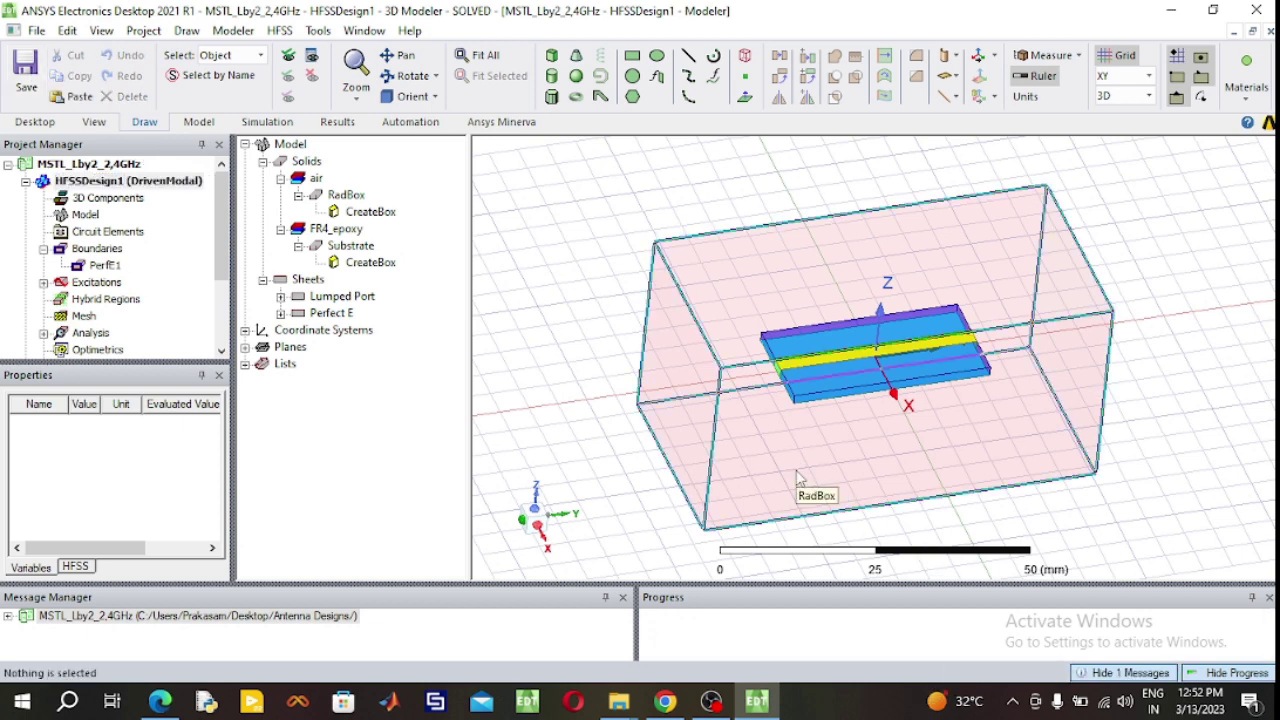
Assign a Radiation boundary named Rad1 to the RadBox air volume surrounding the microstrip line.
{"action": "left_click", "coordinate": [790, 463]}
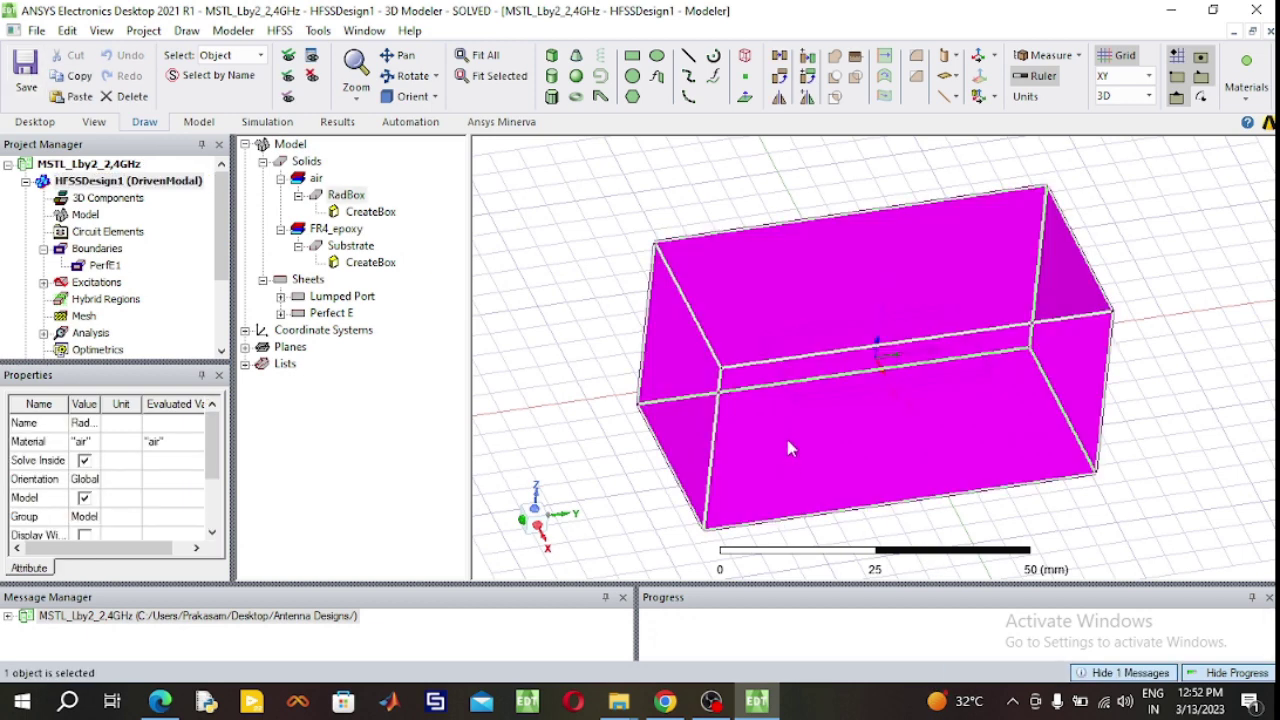
{"action": "right_click", "coordinate": [788, 448]}
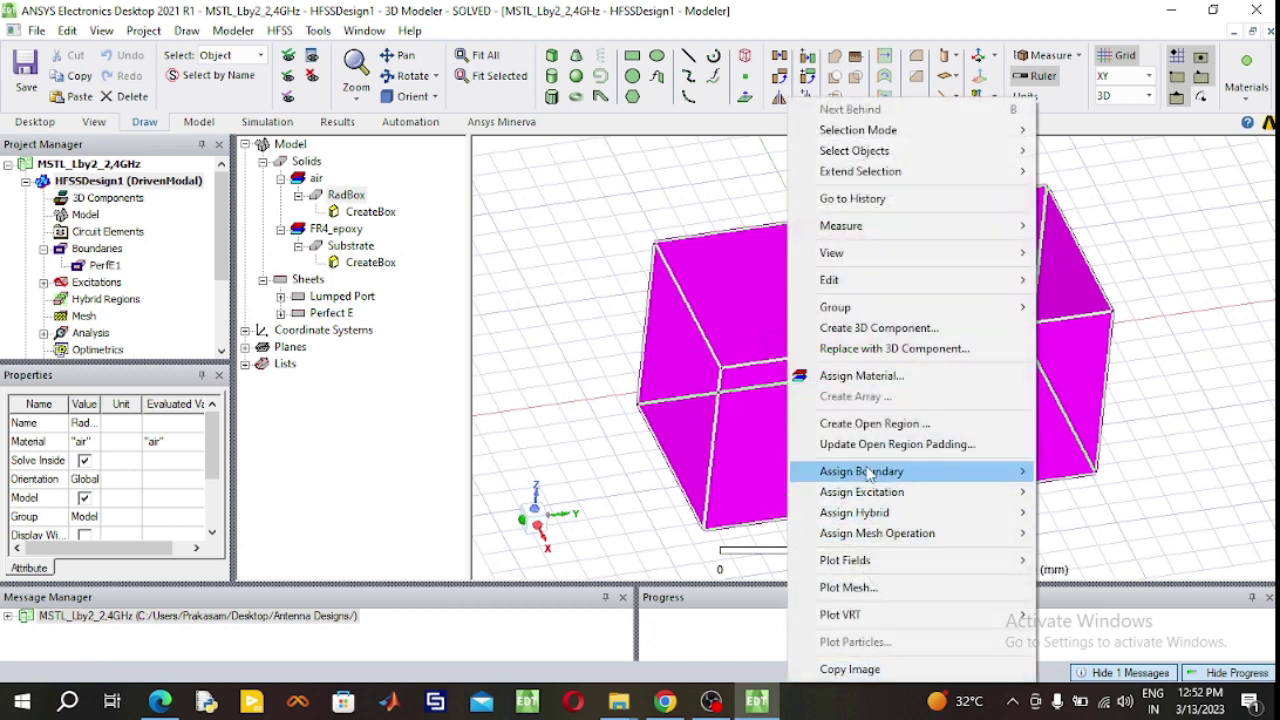
{"action": "mouse_move", "coordinate": [868, 472]}
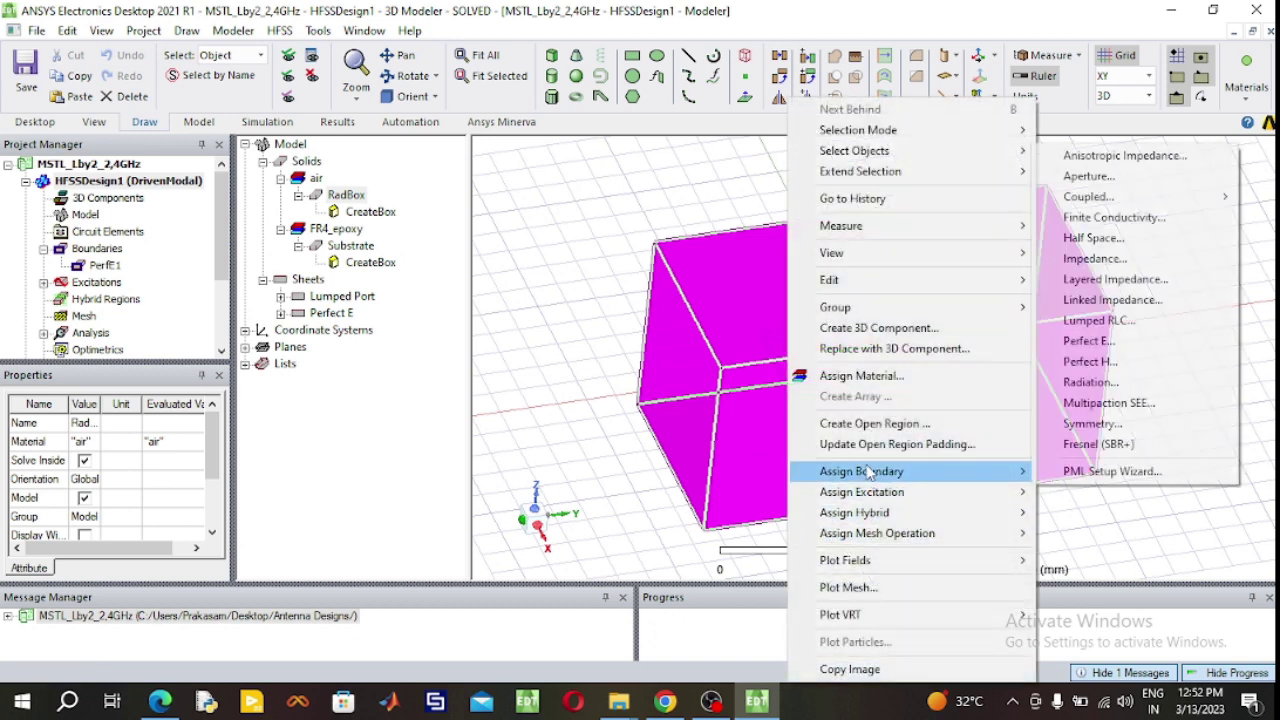
{"action": "left_click", "coordinate": [1131, 384]}
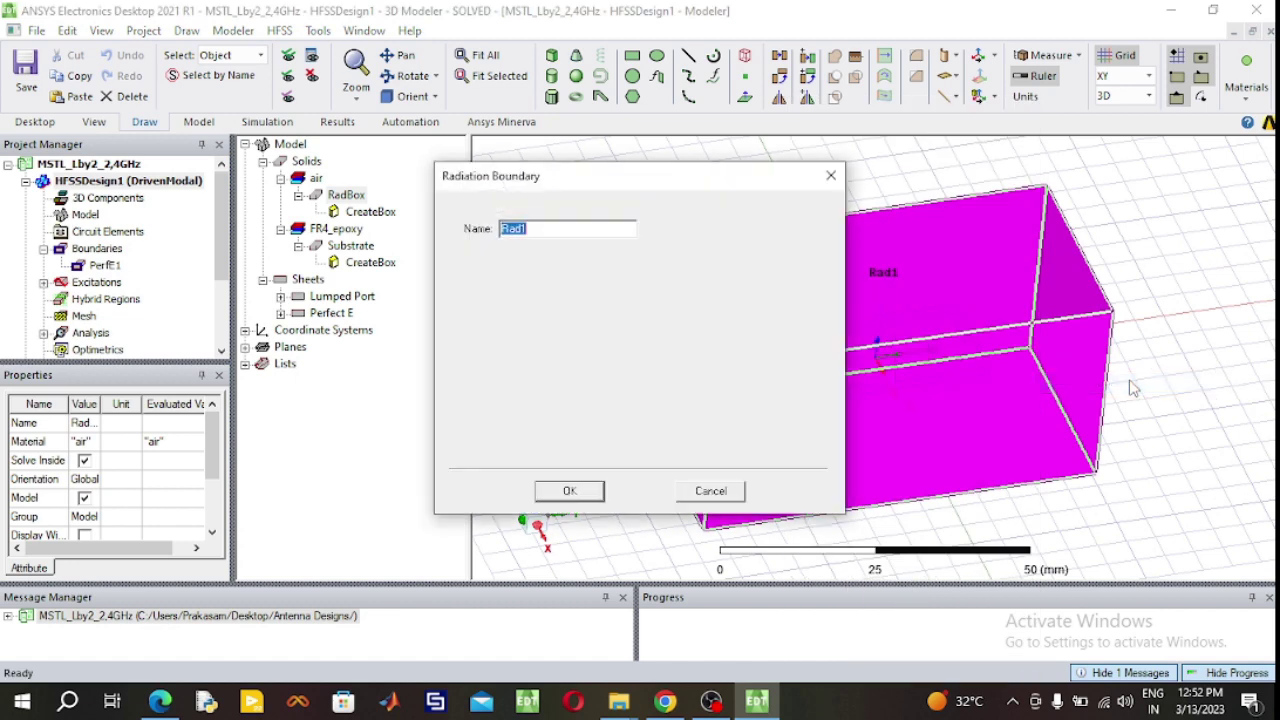
{"action": "left_click", "coordinate": [568, 494]}
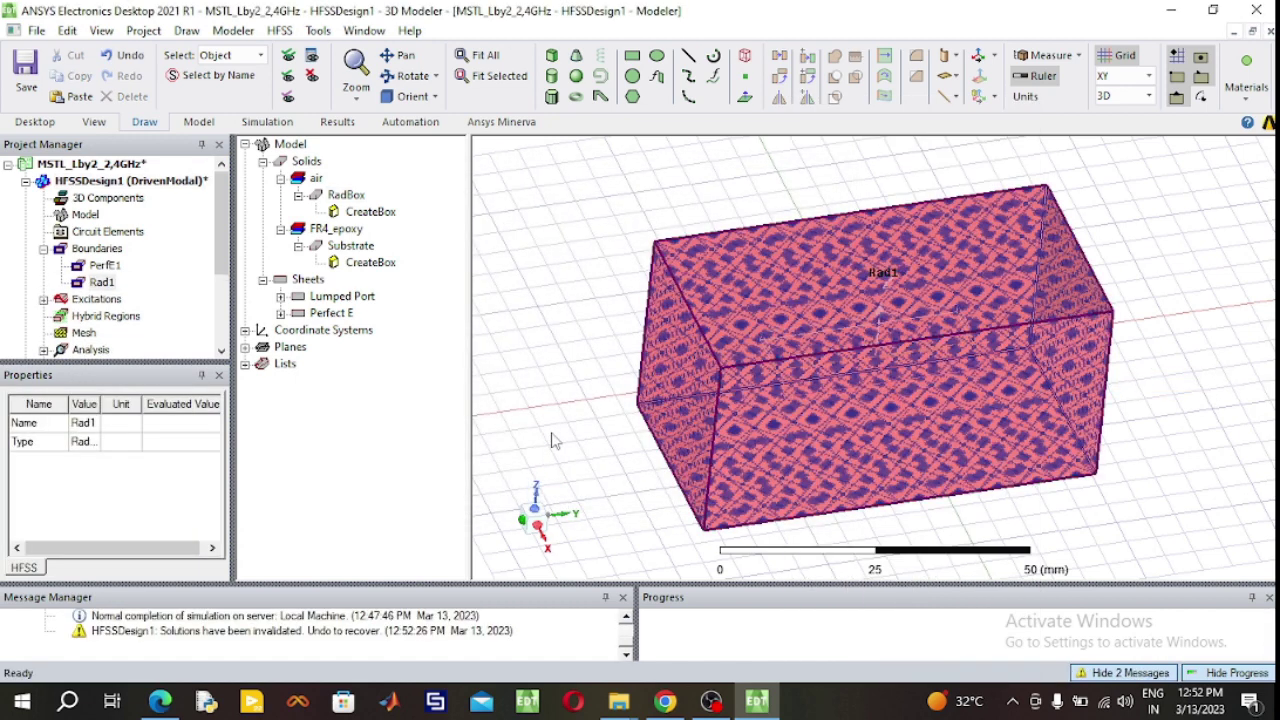
{"action": "left_click", "coordinate": [103, 283]}
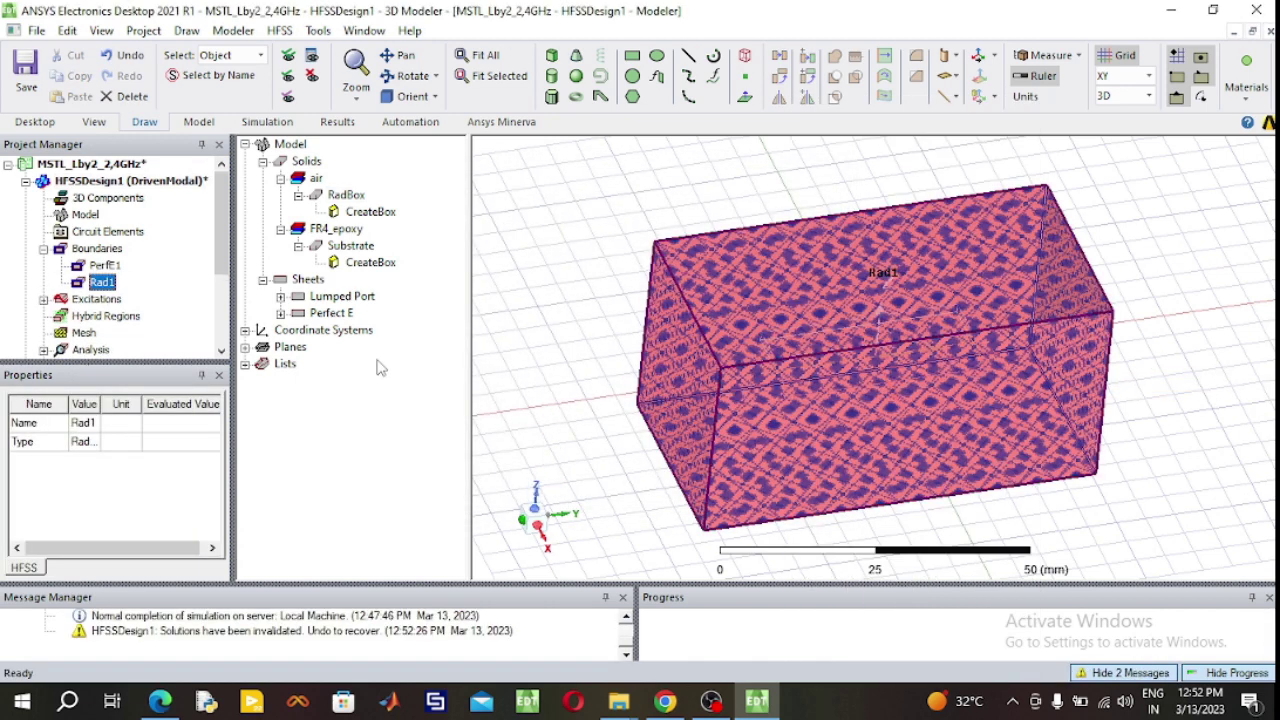
{"action": "left_click", "coordinate": [580, 435]}
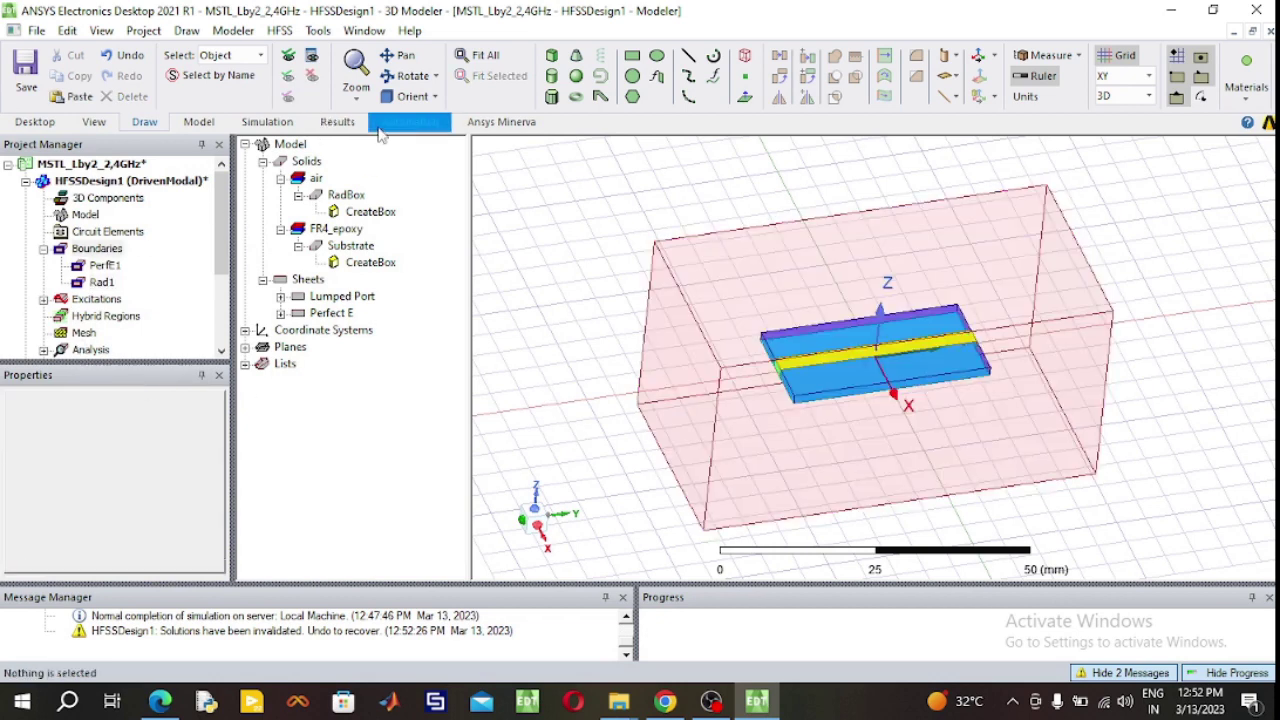
Validate the design and rerun the full analysis with the radiation boundary in place.
{"action": "left_click", "coordinate": [300, 122]}
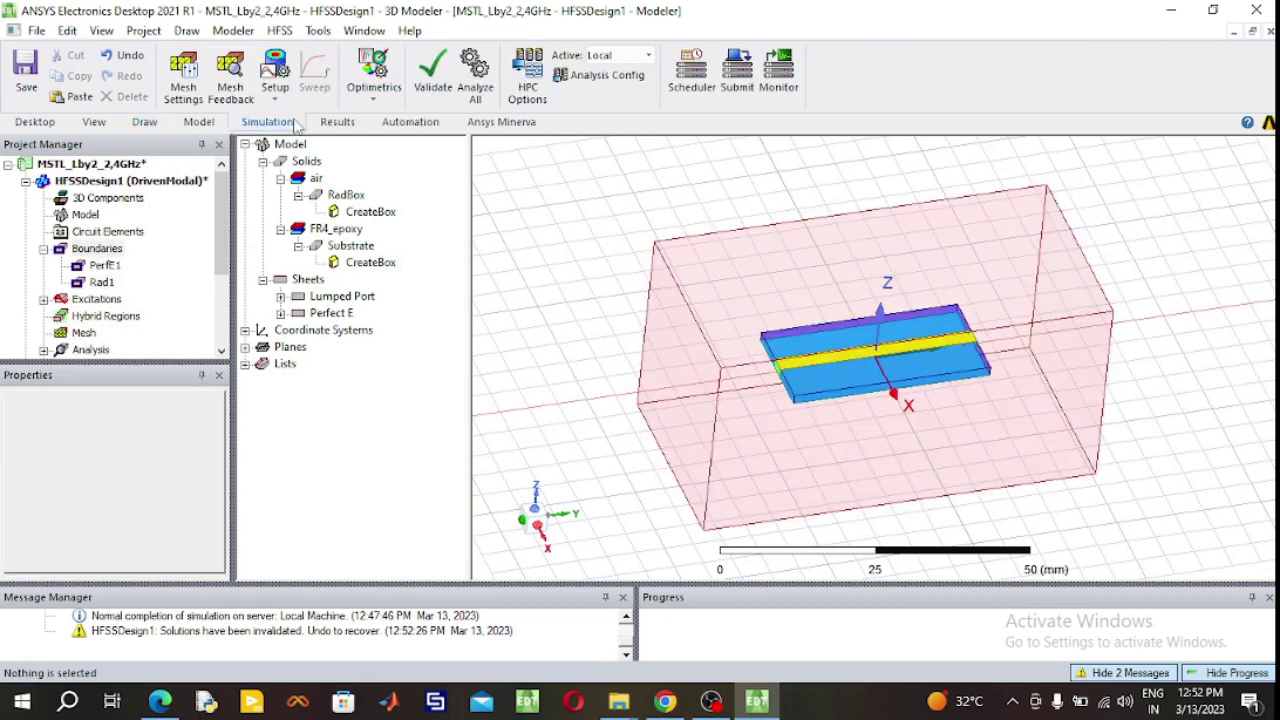
{"action": "left_click", "coordinate": [430, 80]}
{"action": "left_click", "coordinate": [588, 430]}
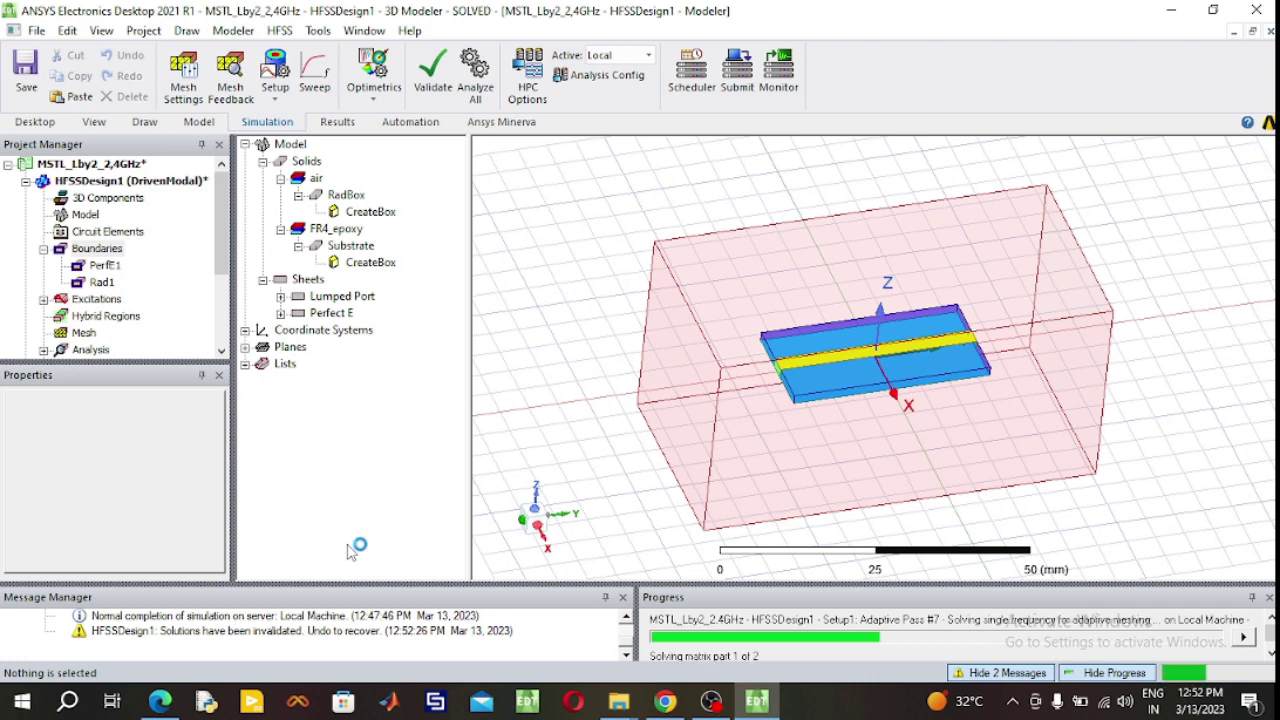
{"action": "left_click", "coordinate": [144, 121]}
{"action": "left_click", "coordinate": [405, 75]}
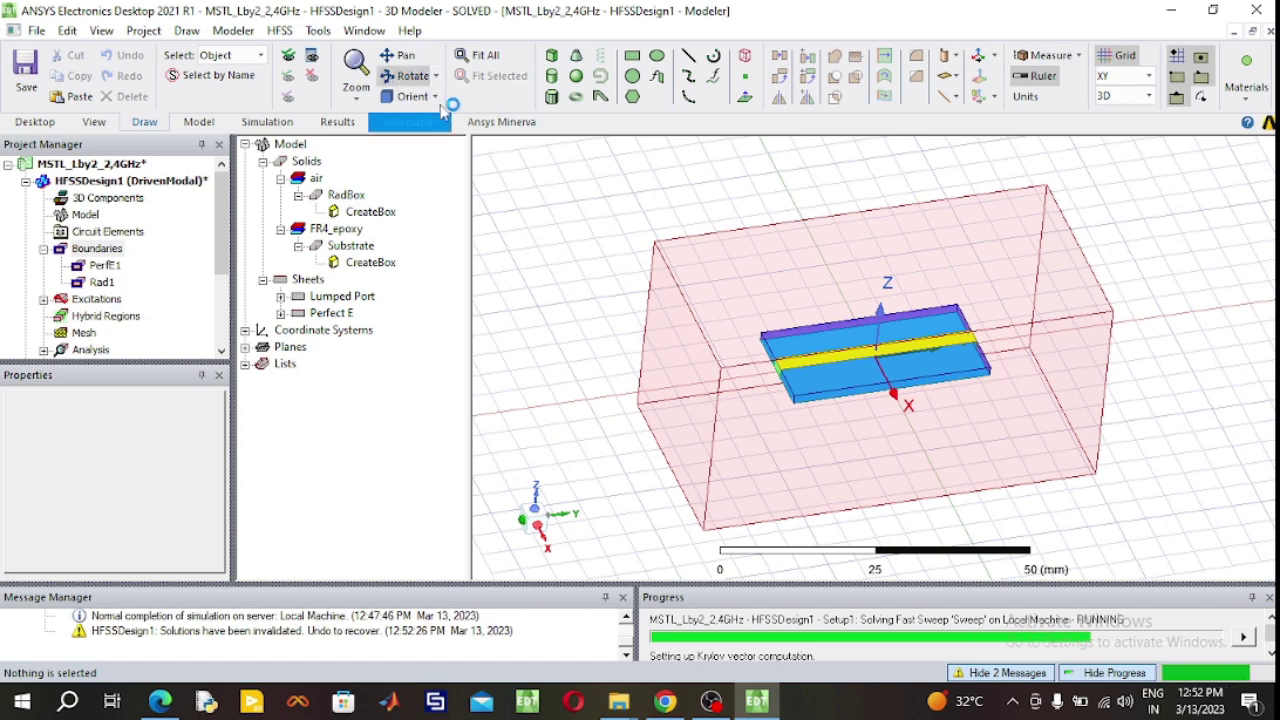
{"action": "left_click_drag", "start_coordinate": [705, 310], "coordinate": [678, 392]}
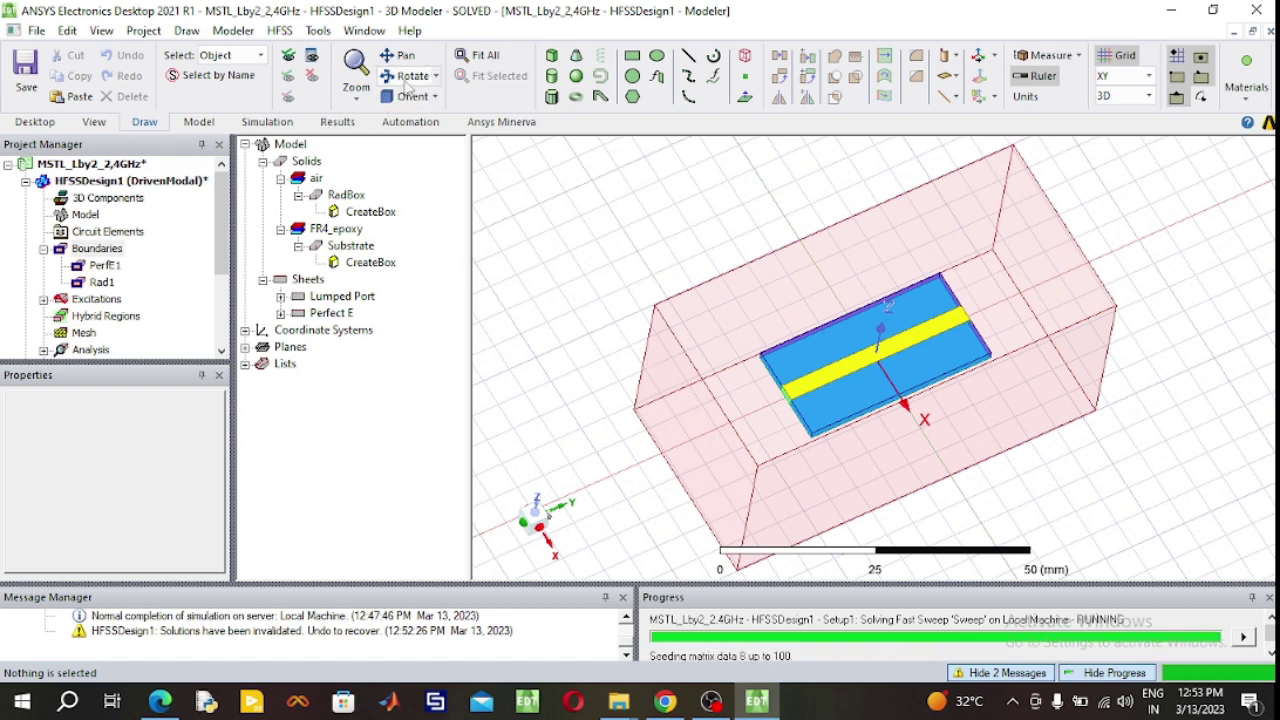
Examine the dB(S(1,1)) and dB(S(2,2)) curves and their 2.4 GHz markers in S Parameter Plot 1.
{"action": "left_click", "coordinate": [44, 249]}
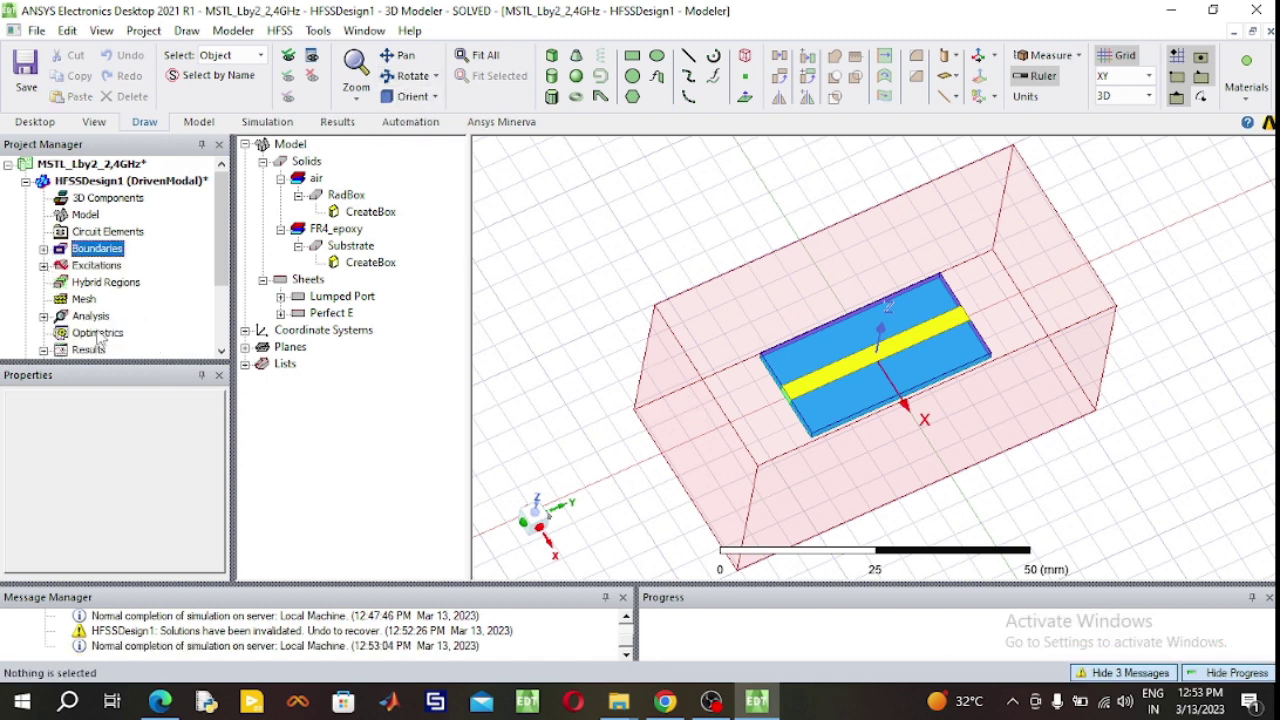
{"action": "scroll", "coordinate": [100, 340], "scroll_direction": "down", "scroll_amount": 1}
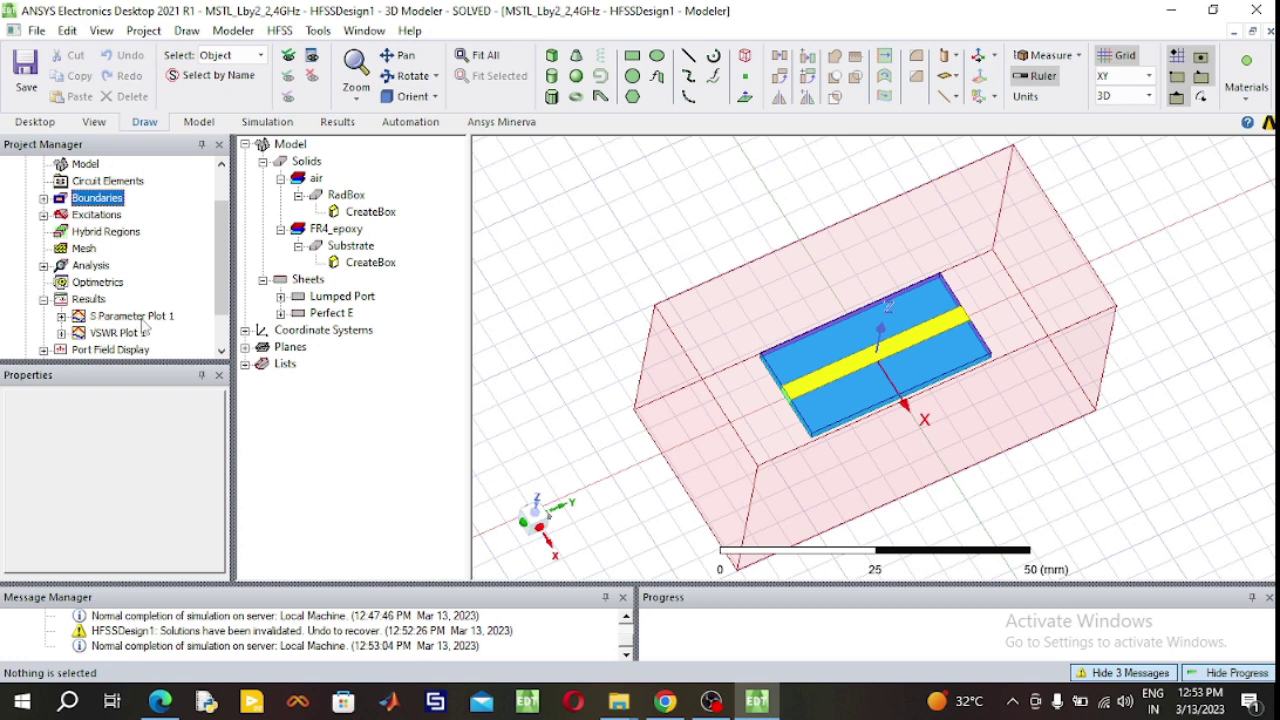
{"action": "double_click", "coordinate": [140, 316]}
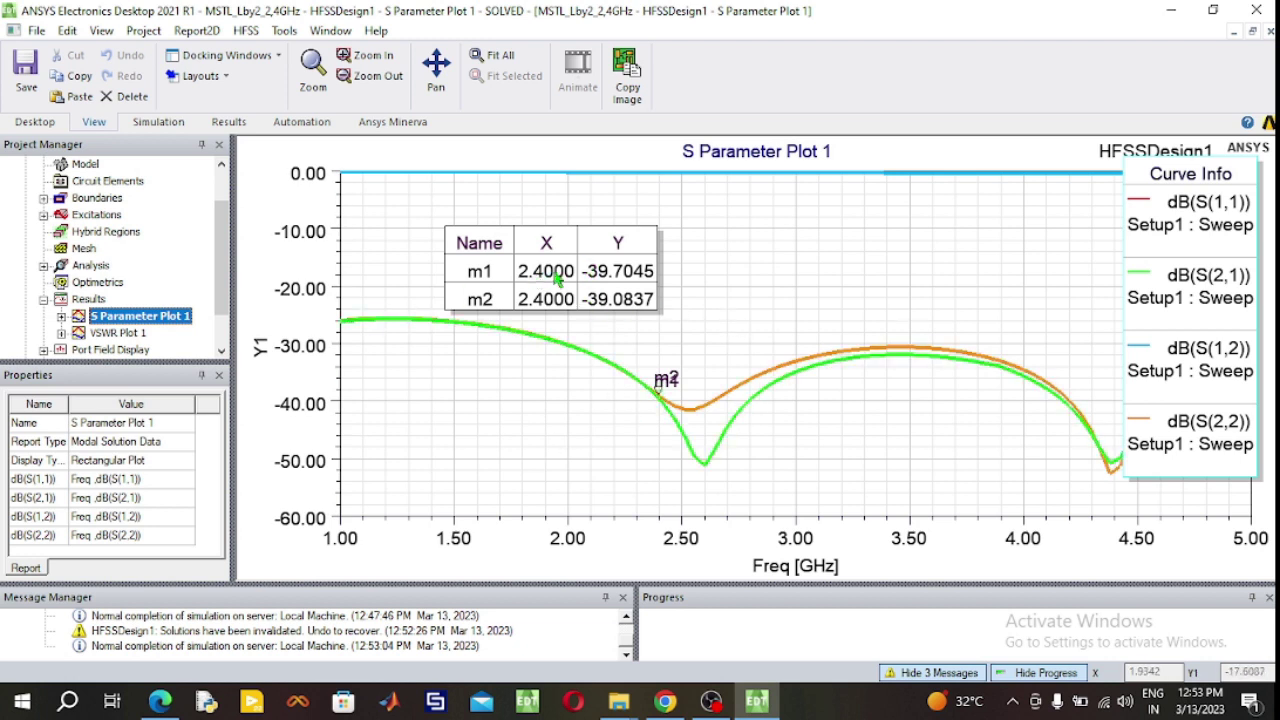
{"action": "left_click", "coordinate": [1180, 204]}
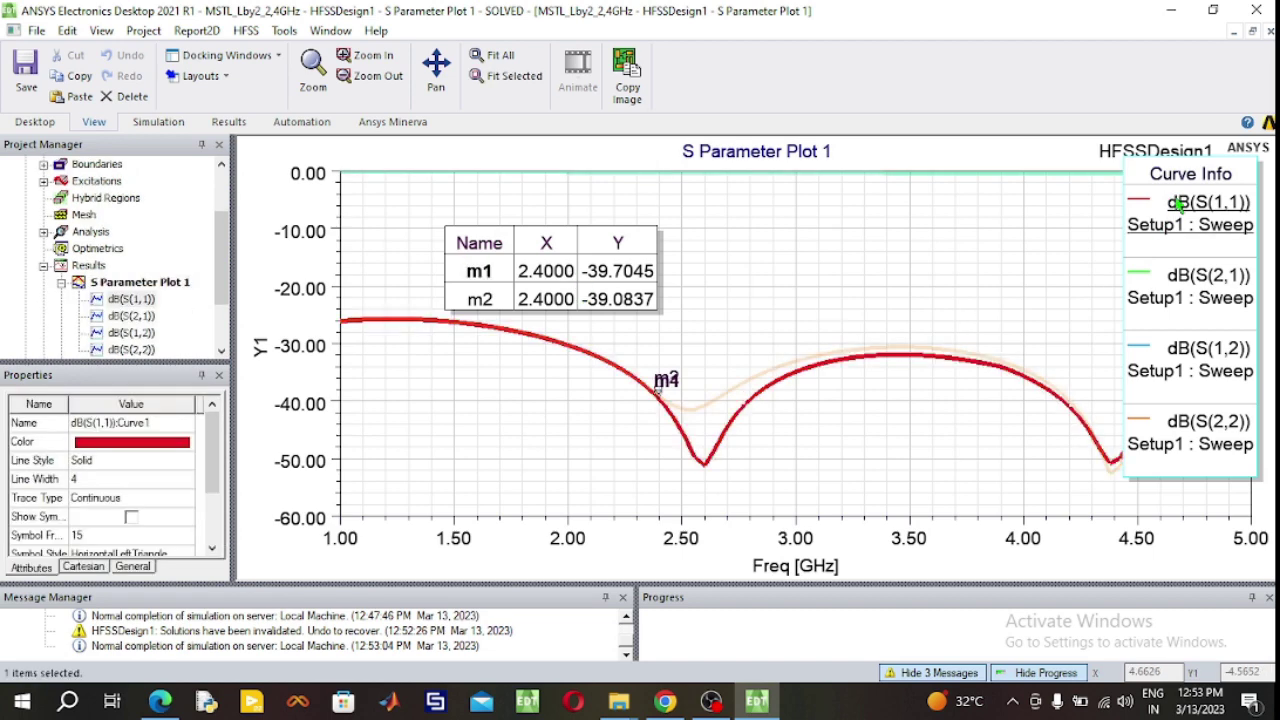
{"action": "left_click", "coordinate": [1192, 443]}
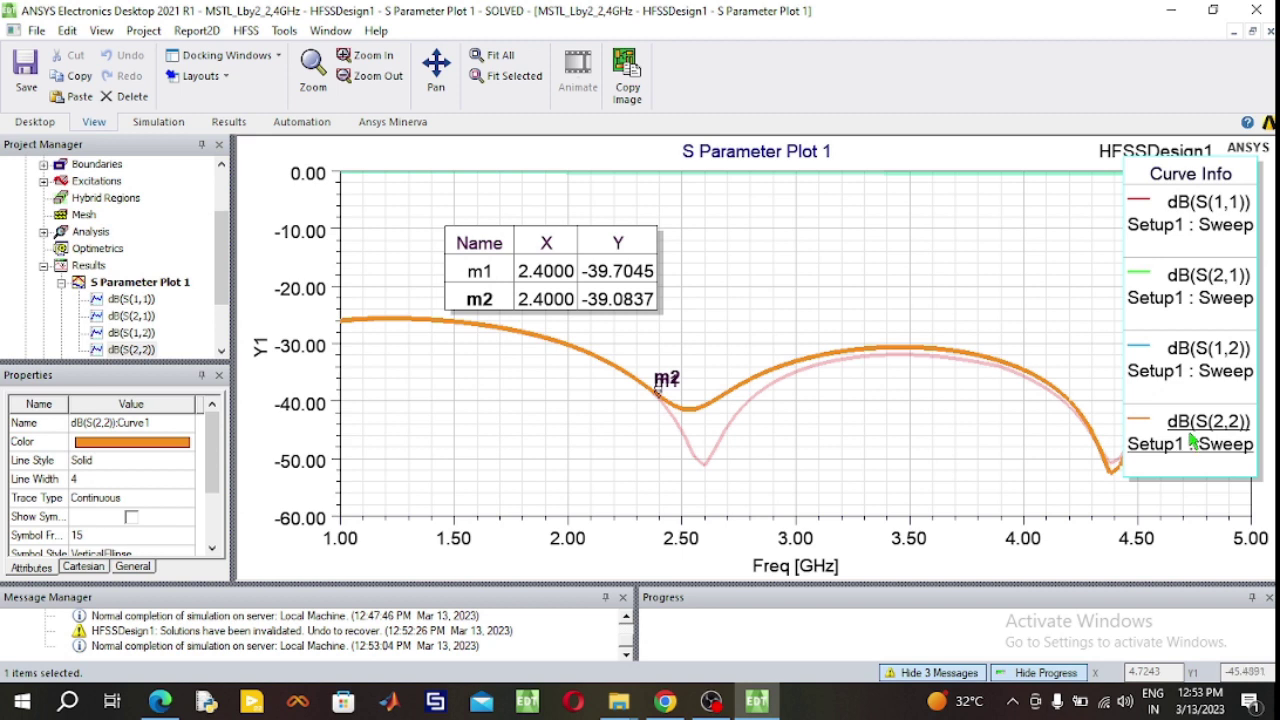
{"action": "left_click", "coordinate": [62, 282]}
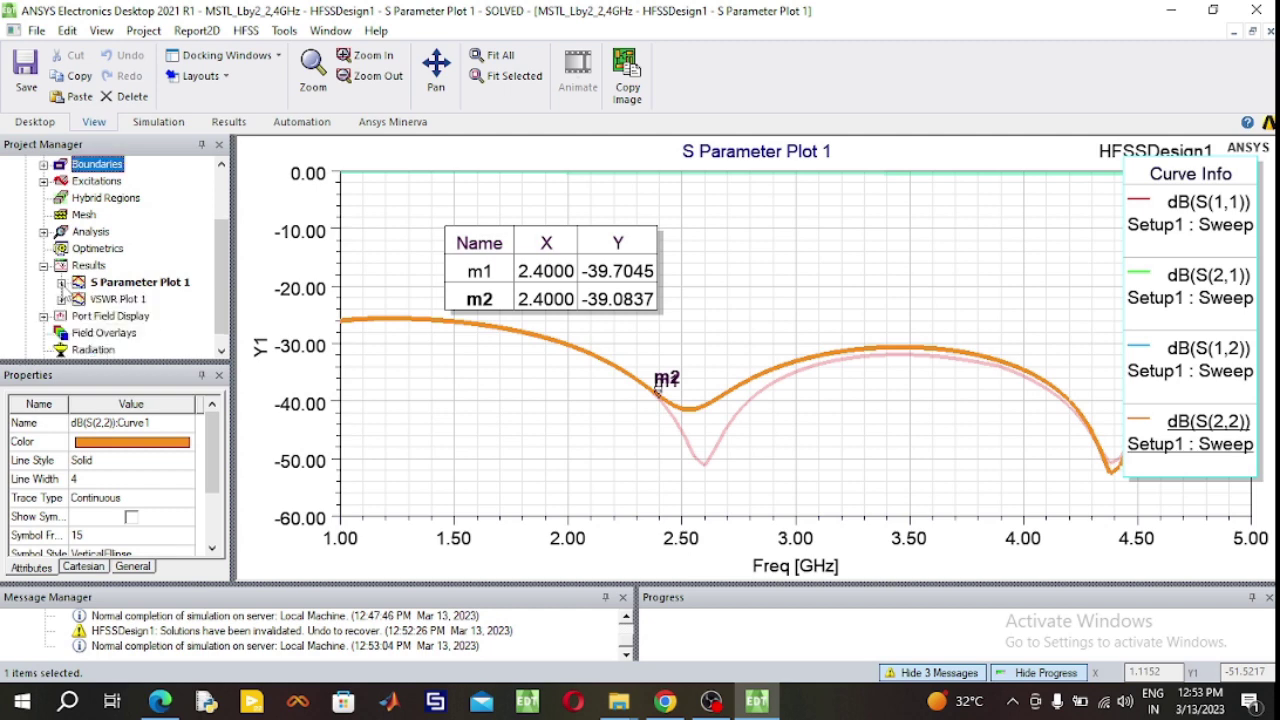
Open VSWR Plot 1 and move its marker table clear of the curves.
{"action": "double_click", "coordinate": [100, 300]}
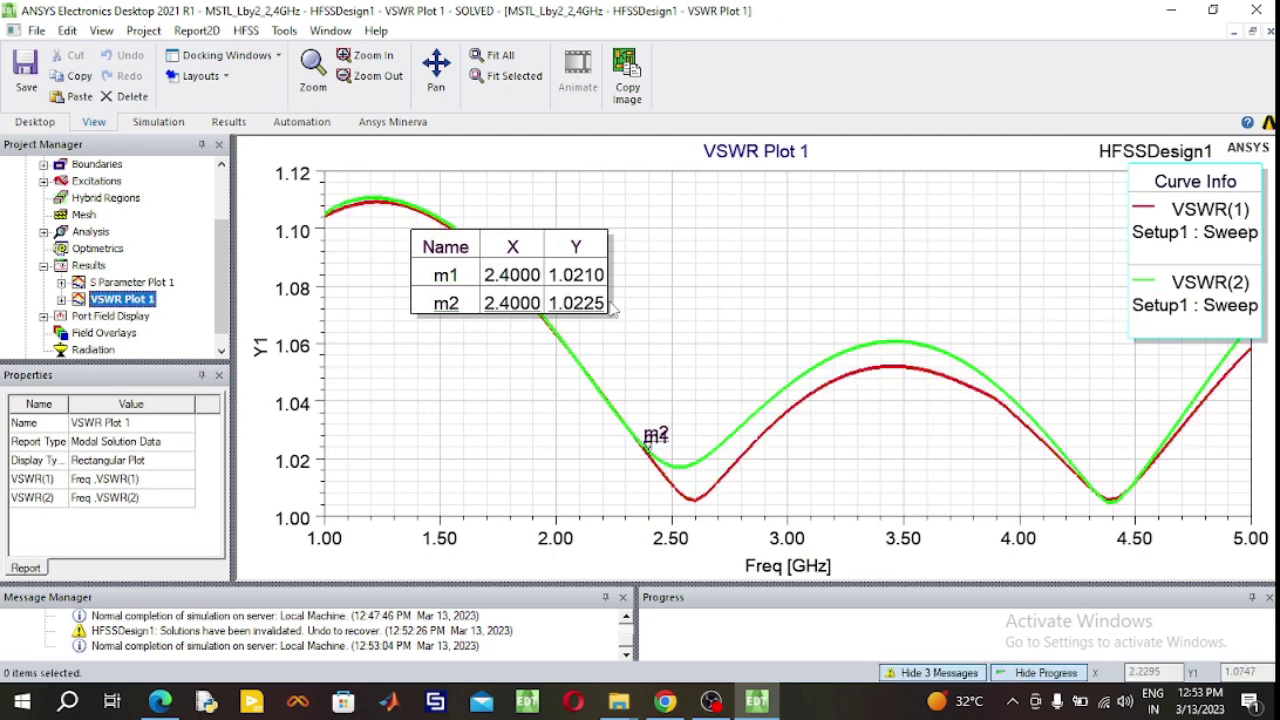
{"action": "left_click_drag", "start_coordinate": [578, 258], "coordinate": [762, 252]}
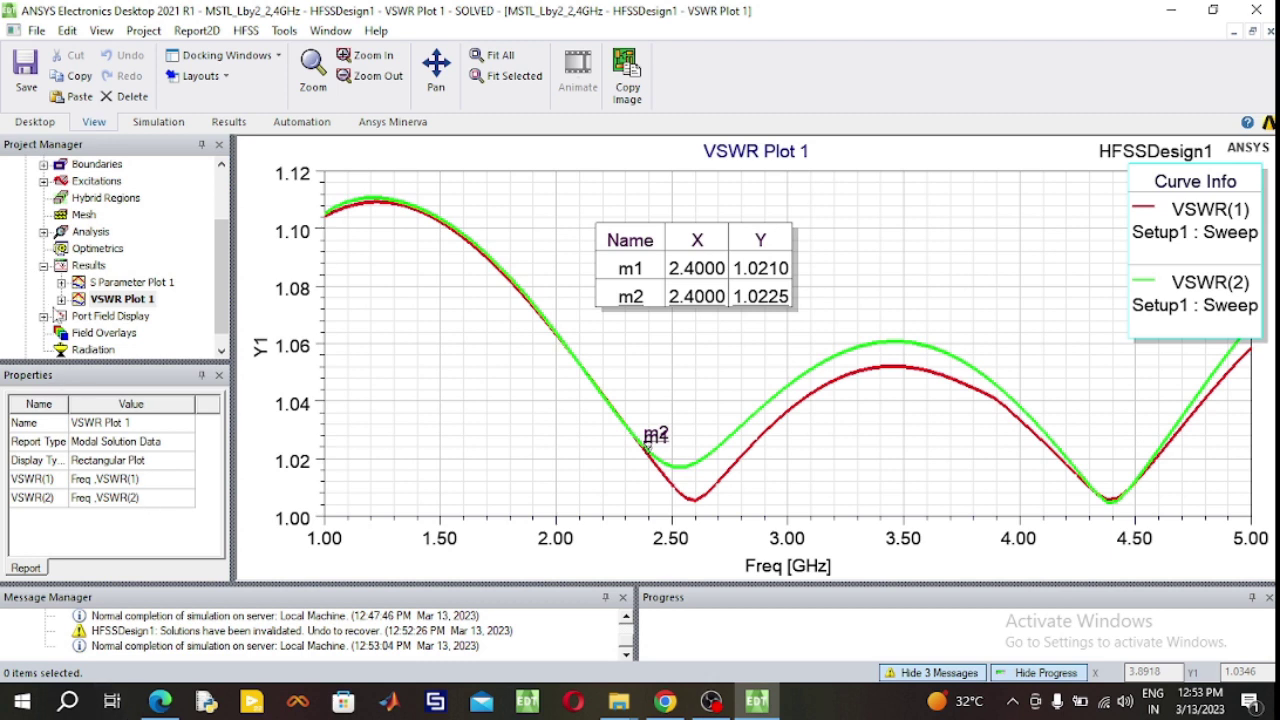
{"action": "scroll", "coordinate": [97, 315], "scroll_direction": "down", "scroll_amount": 1}
{"action": "scroll", "coordinate": [96, 316], "scroll_direction": "up", "scroll_amount": 1}
Insert an Infinite Sphere far field setup under the Radiation node with the theta stop angle set to 360 deg.
{"action": "scroll", "coordinate": [95, 316], "scroll_direction": "down", "scroll_amount": 1}
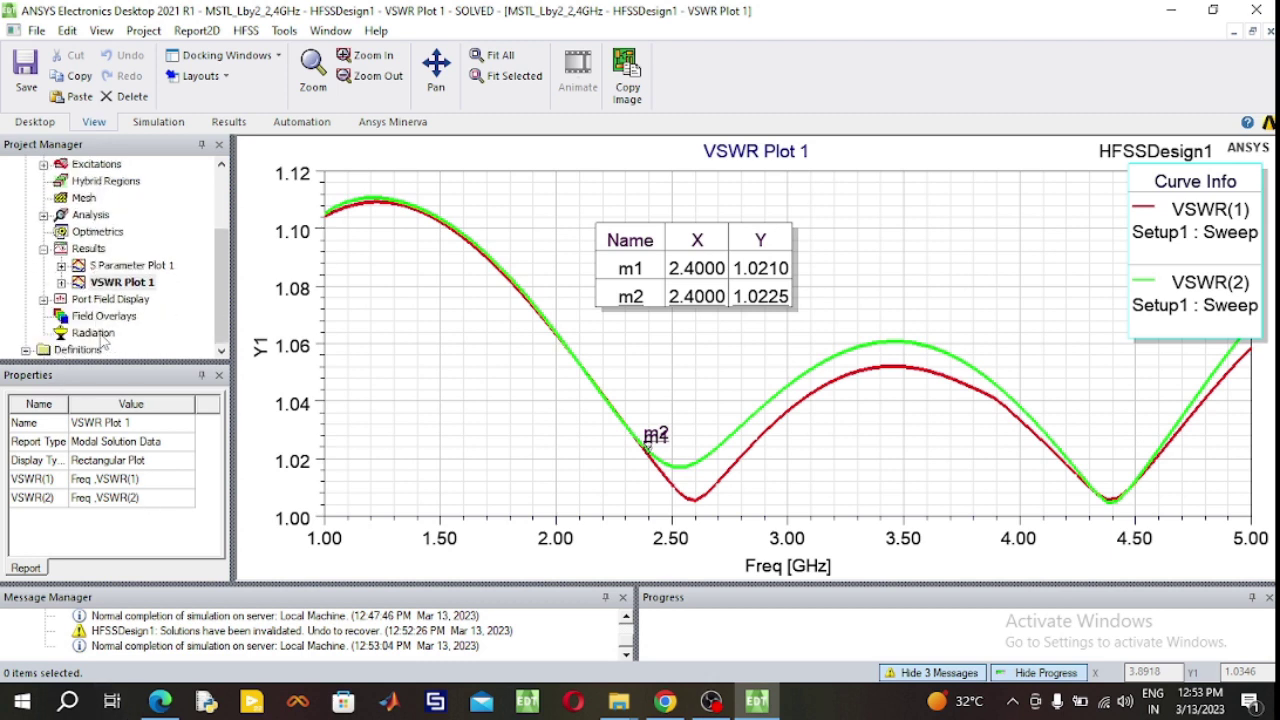
{"action": "right_click", "coordinate": [93, 333]}
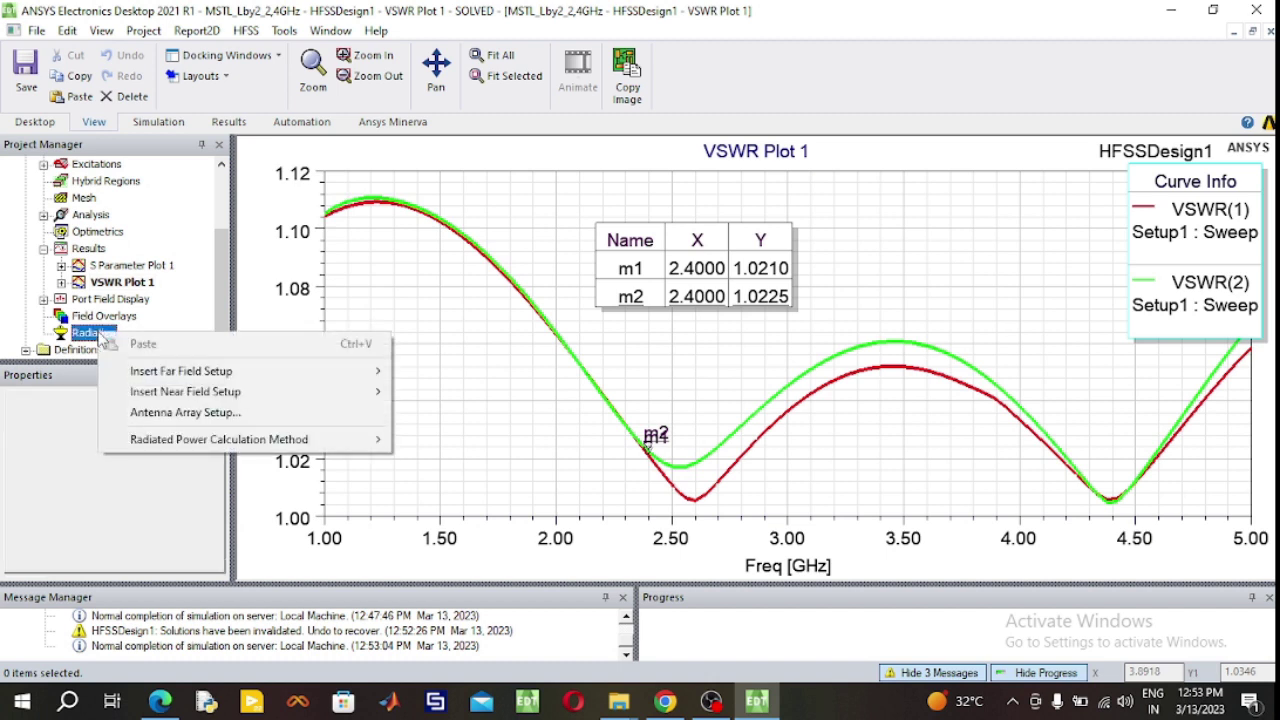
{"action": "mouse_move", "coordinate": [162, 376]}
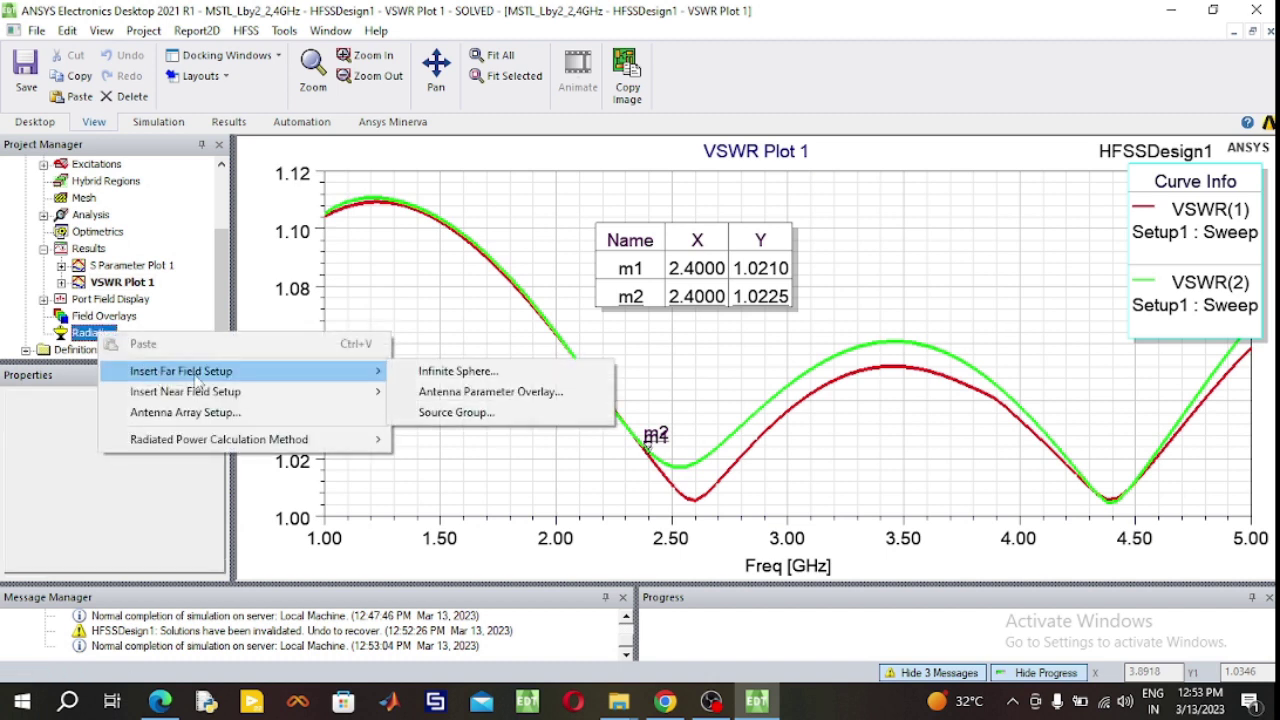
{"action": "left_click", "coordinate": [443, 375]}
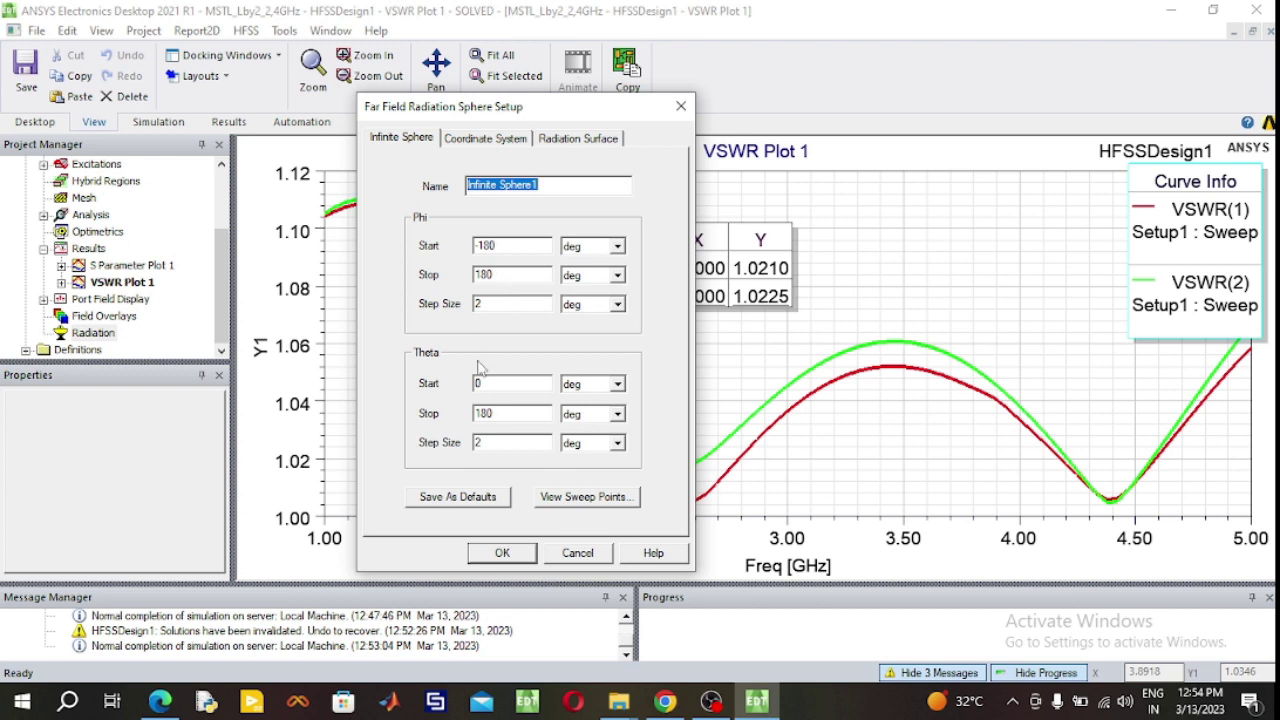
{"action": "left_click_drag", "start_coordinate": [502, 413], "coordinate": [449, 412]}
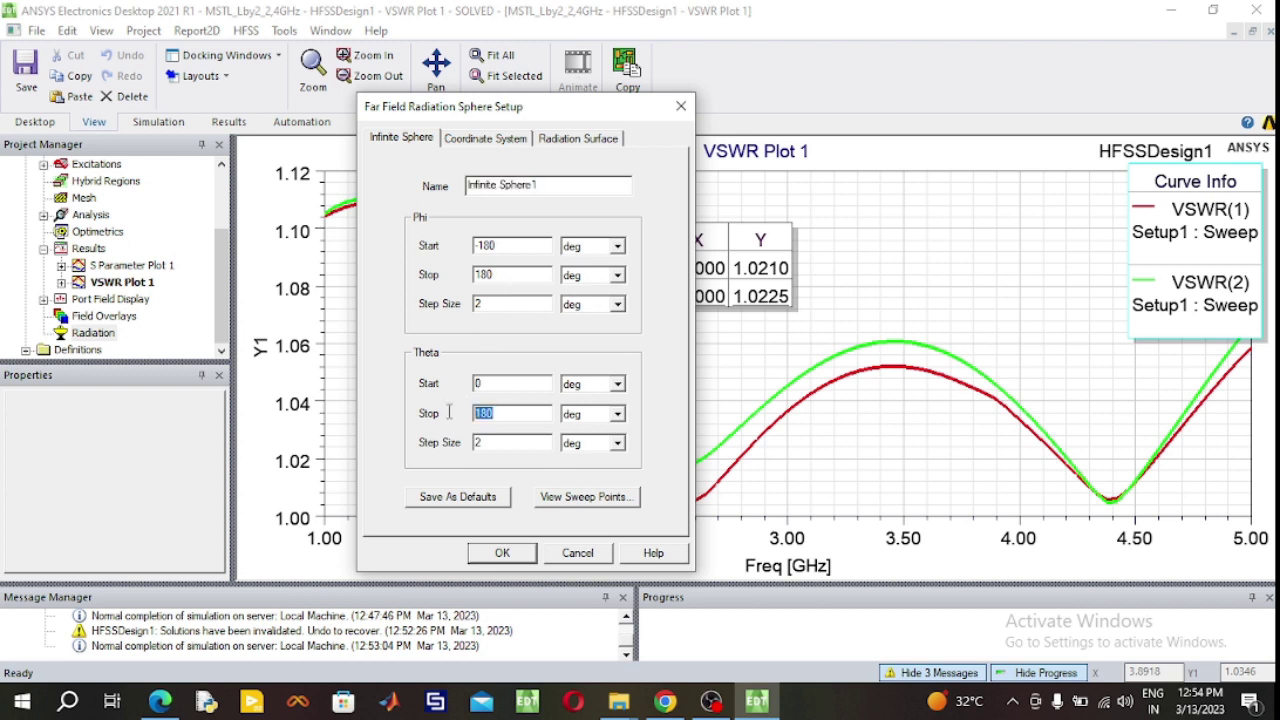
{"action": "type", "text": "360"}
{"action": "left_click", "coordinate": [502, 553]}
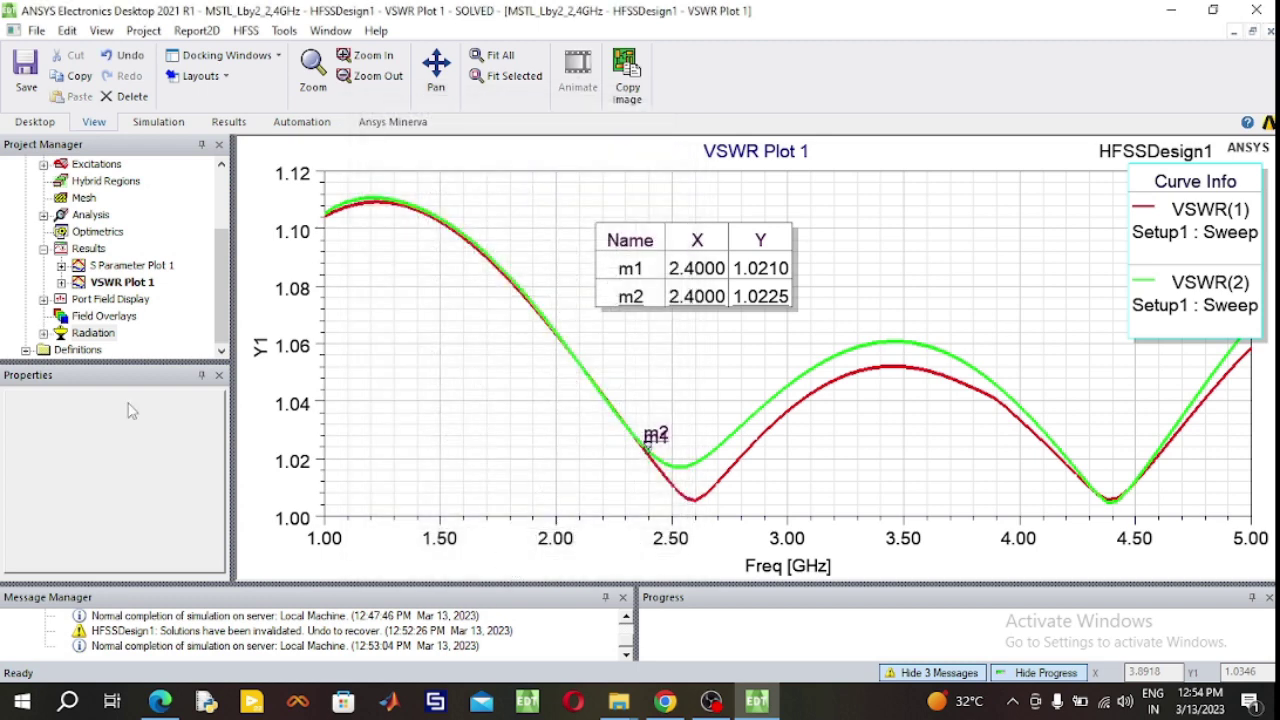
Start a far fields Radiation Pattern report on Infinite Sphere1 with GainTotal in dB as the plotted quantity.
{"action": "left_click", "coordinate": [97, 251]}
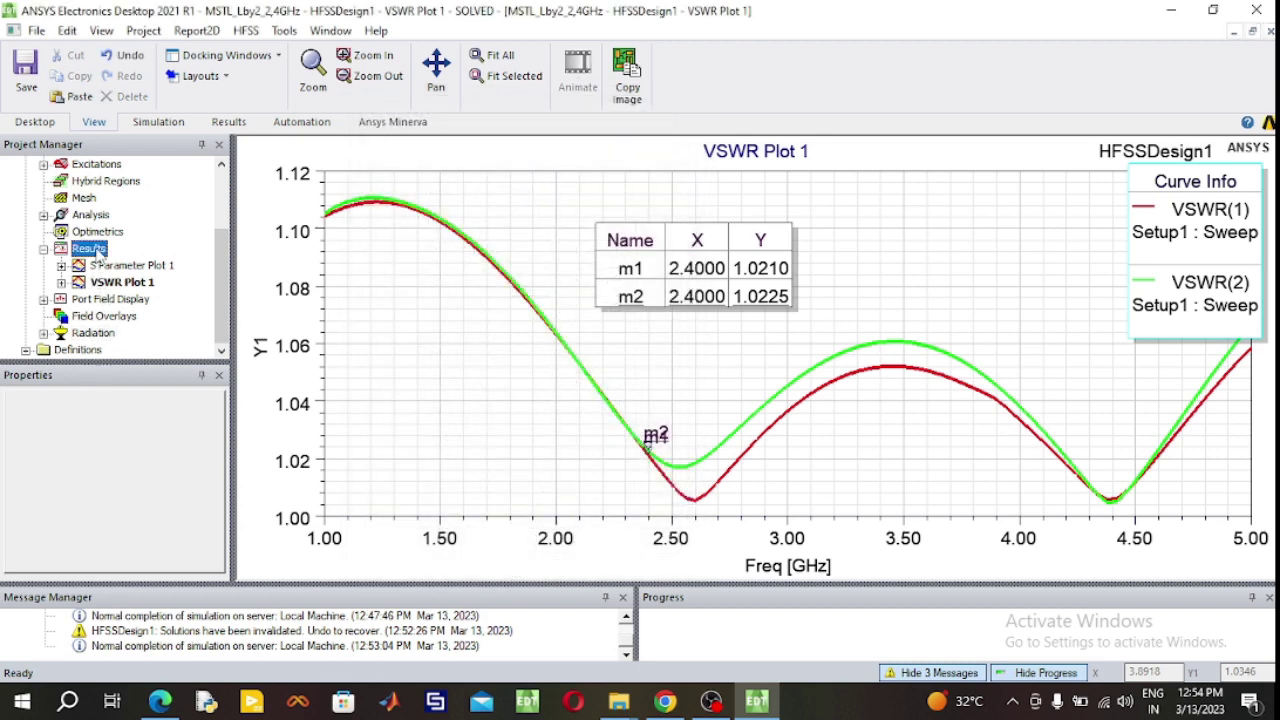
{"action": "right_click", "coordinate": [97, 253]}
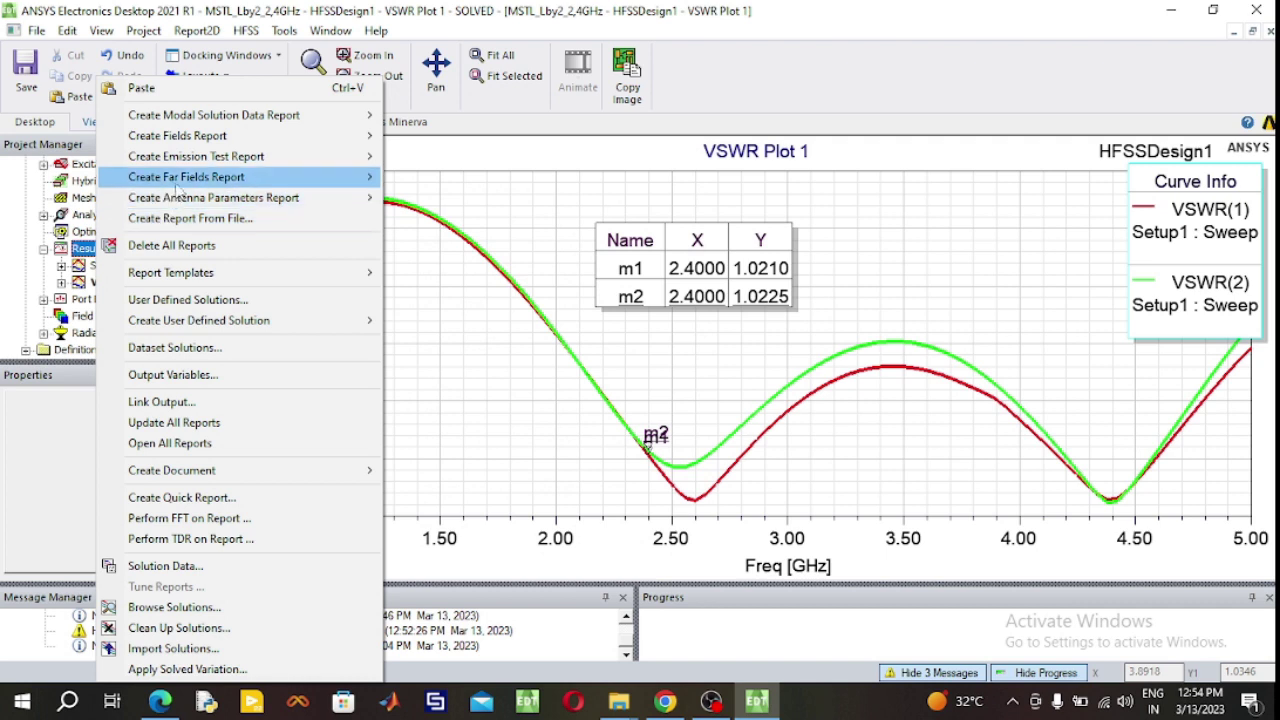
{"action": "mouse_move", "coordinate": [180, 184]}
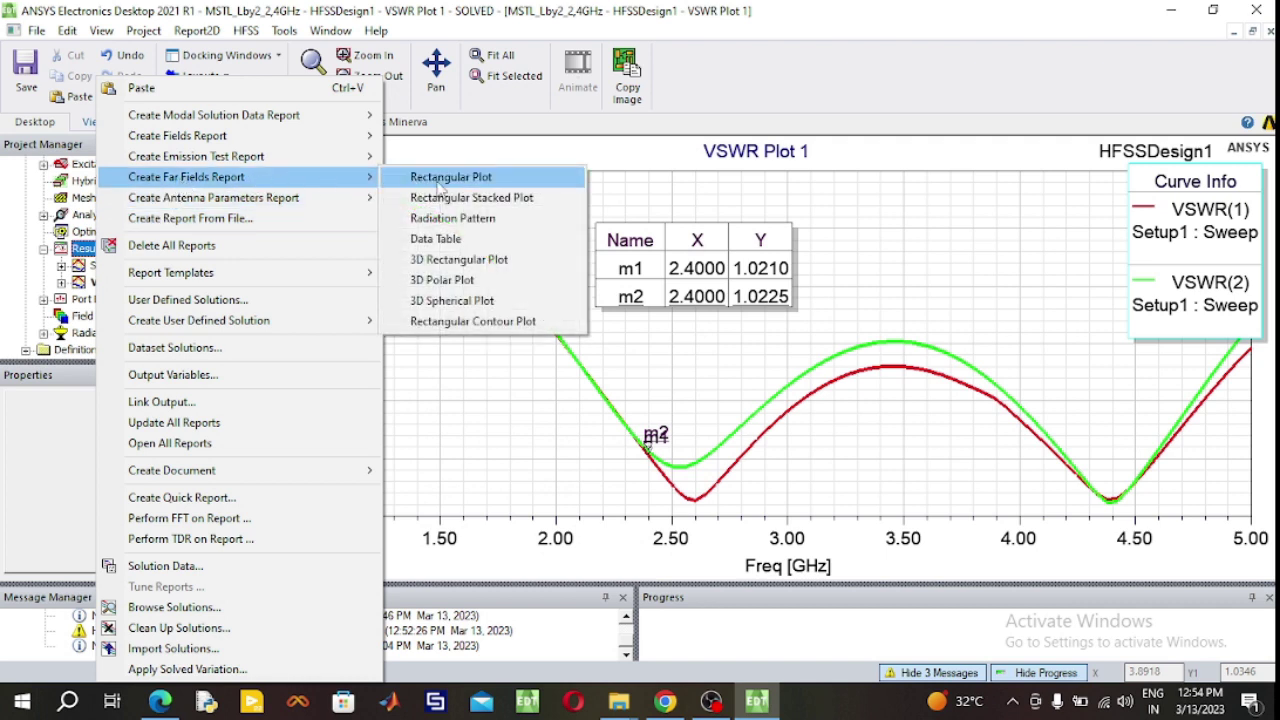
{"action": "left_click", "coordinate": [440, 219]}
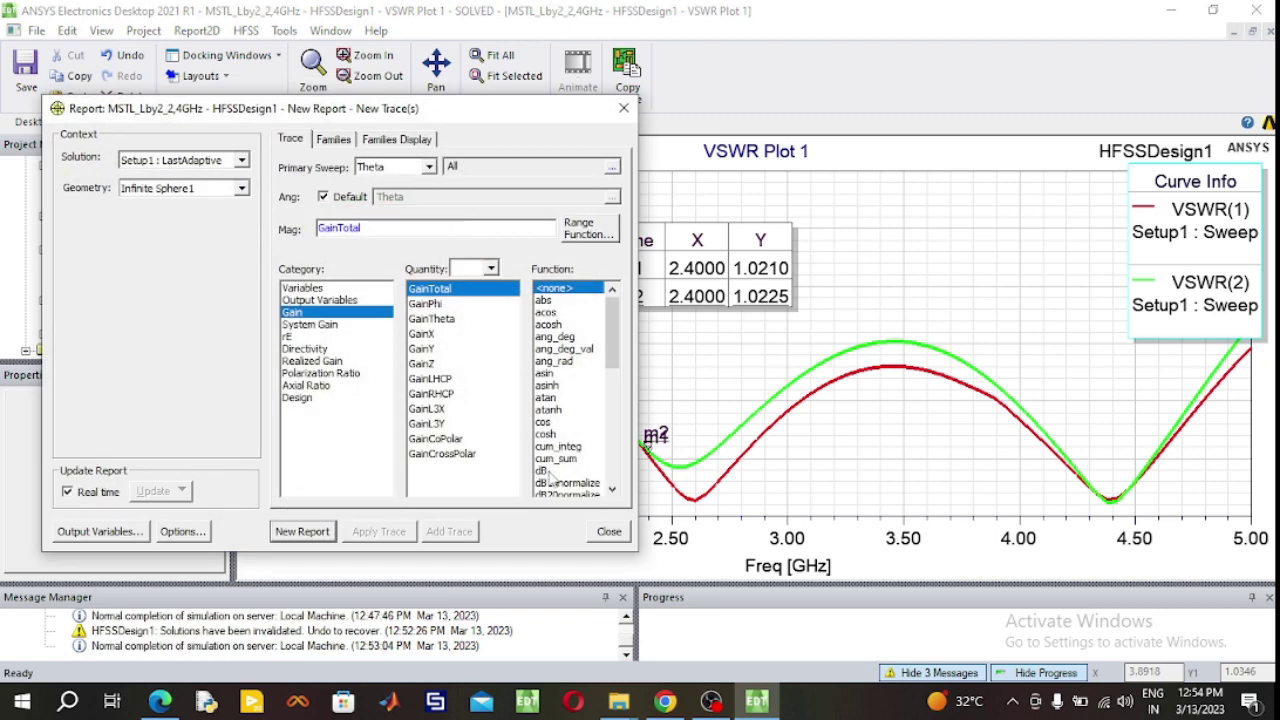
{"action": "left_click", "coordinate": [548, 472]}
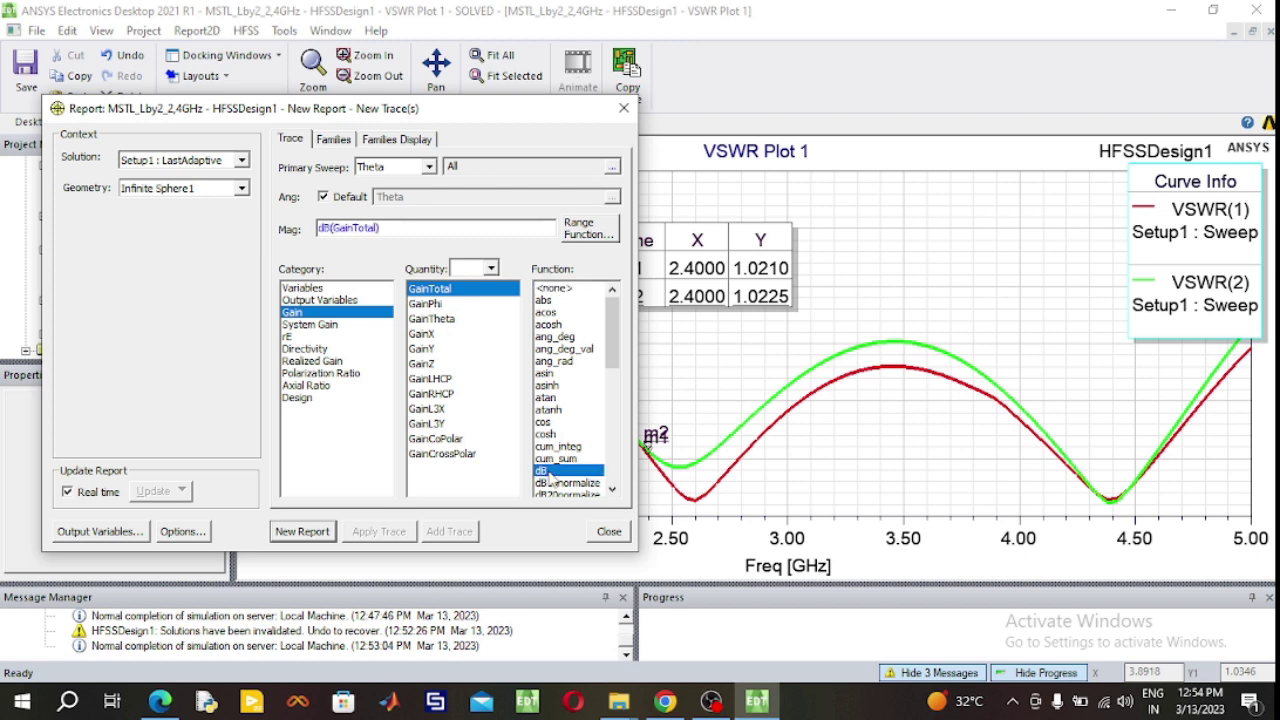
Open the Phi sweep values of the radiation pattern report for editing.
{"action": "left_click", "coordinate": [332, 141]}
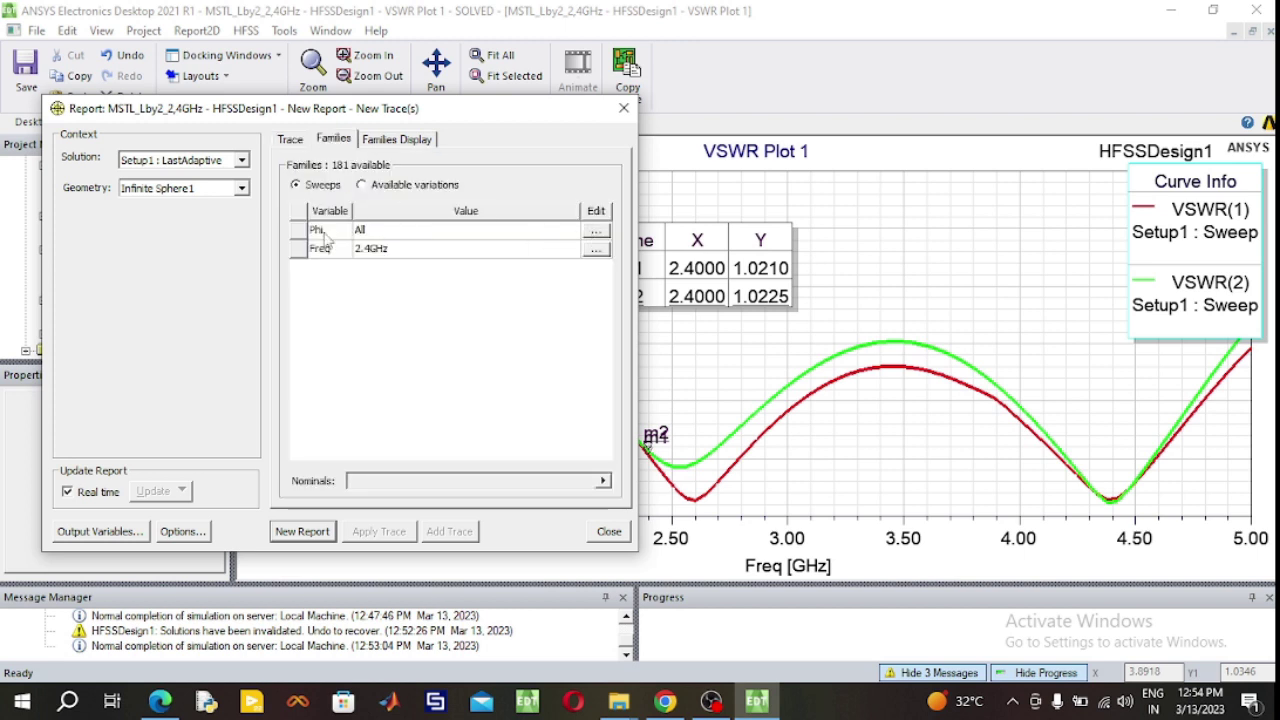
{"action": "left_click", "coordinate": [596, 232]}
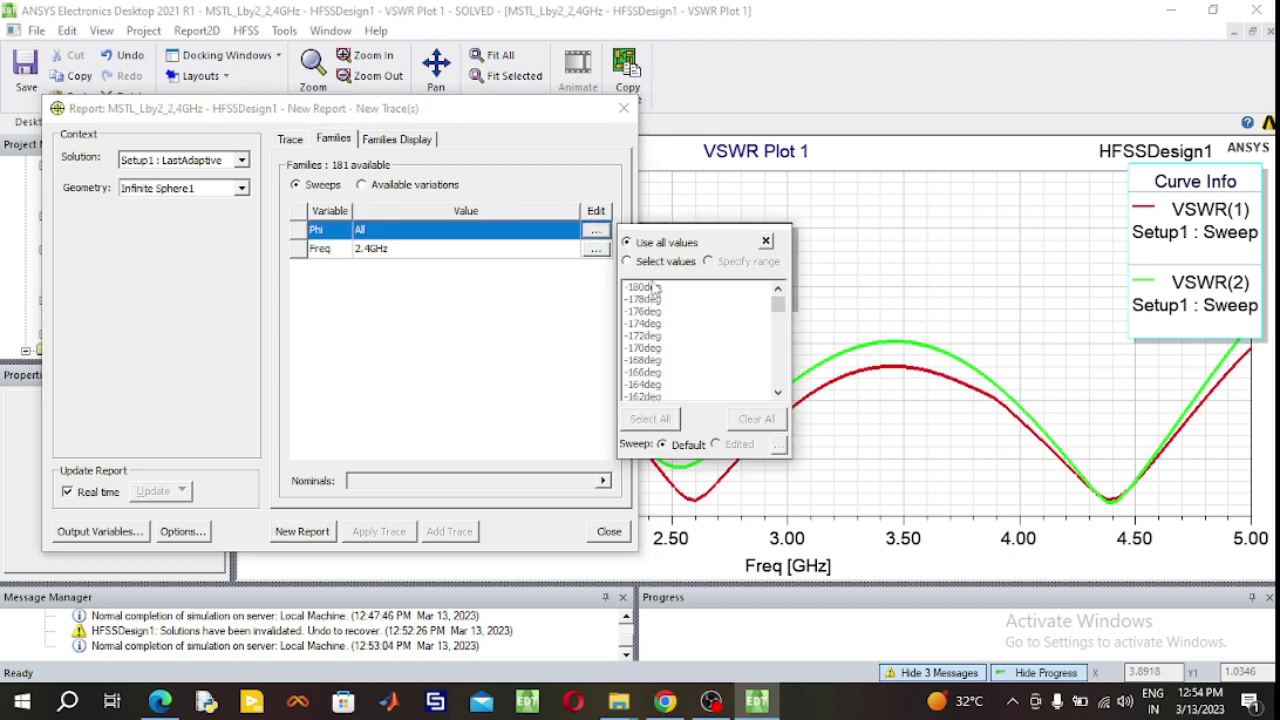